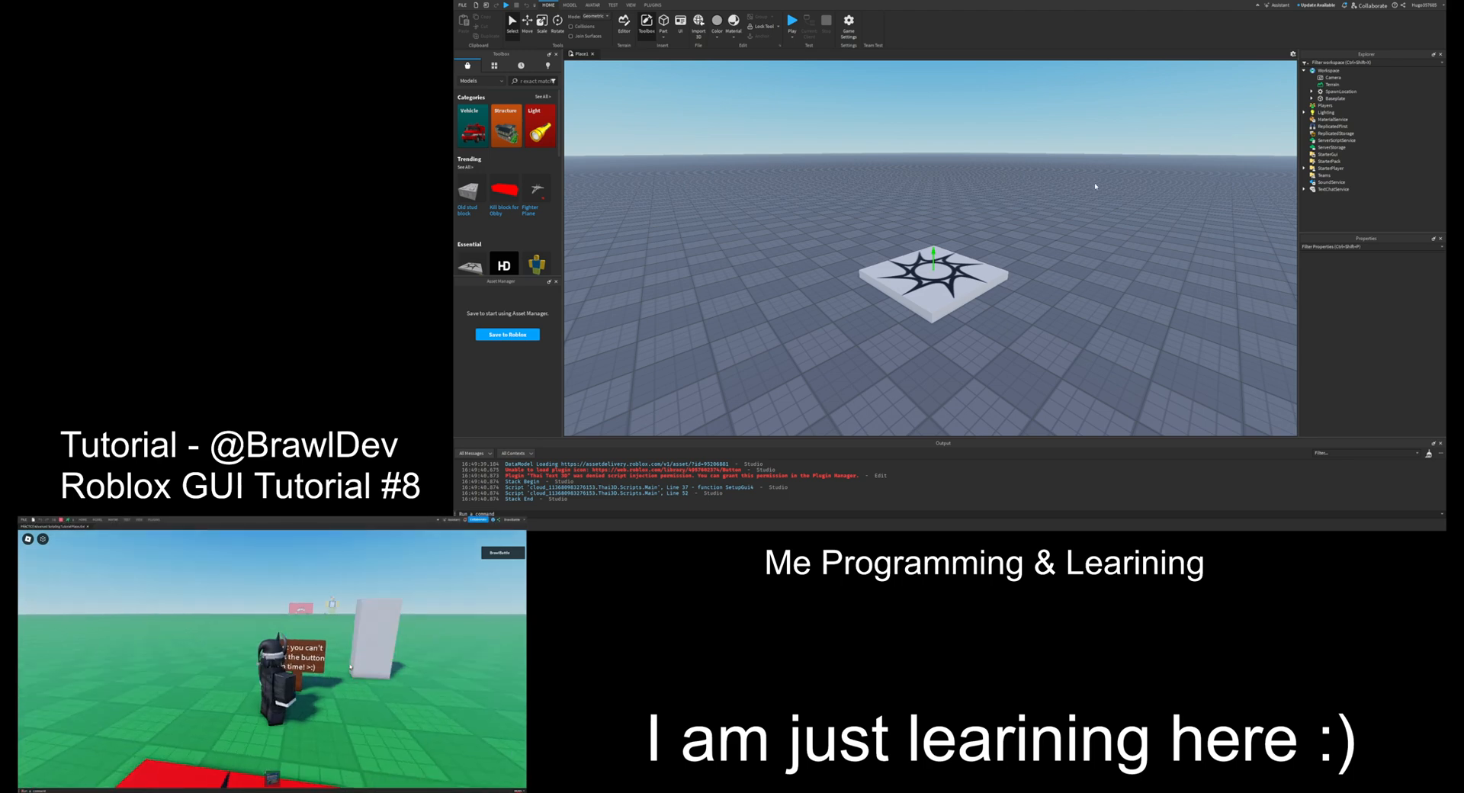
pyautogui.moveTo(1042, 214); pyautogui.dragTo(1036, 204, button='right')
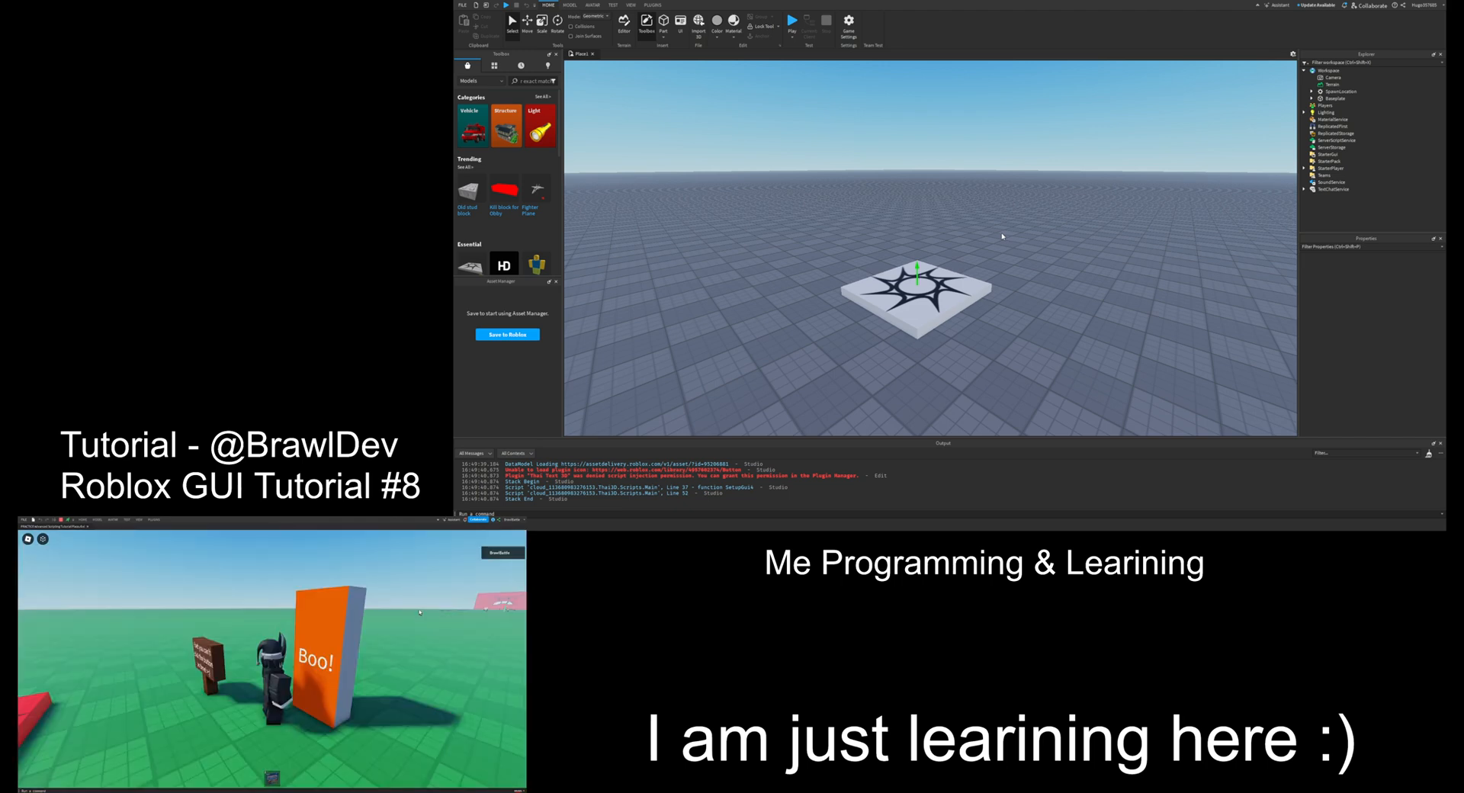
pyautogui.moveTo(984, 240); pyautogui.dragTo(980, 239, button='right')
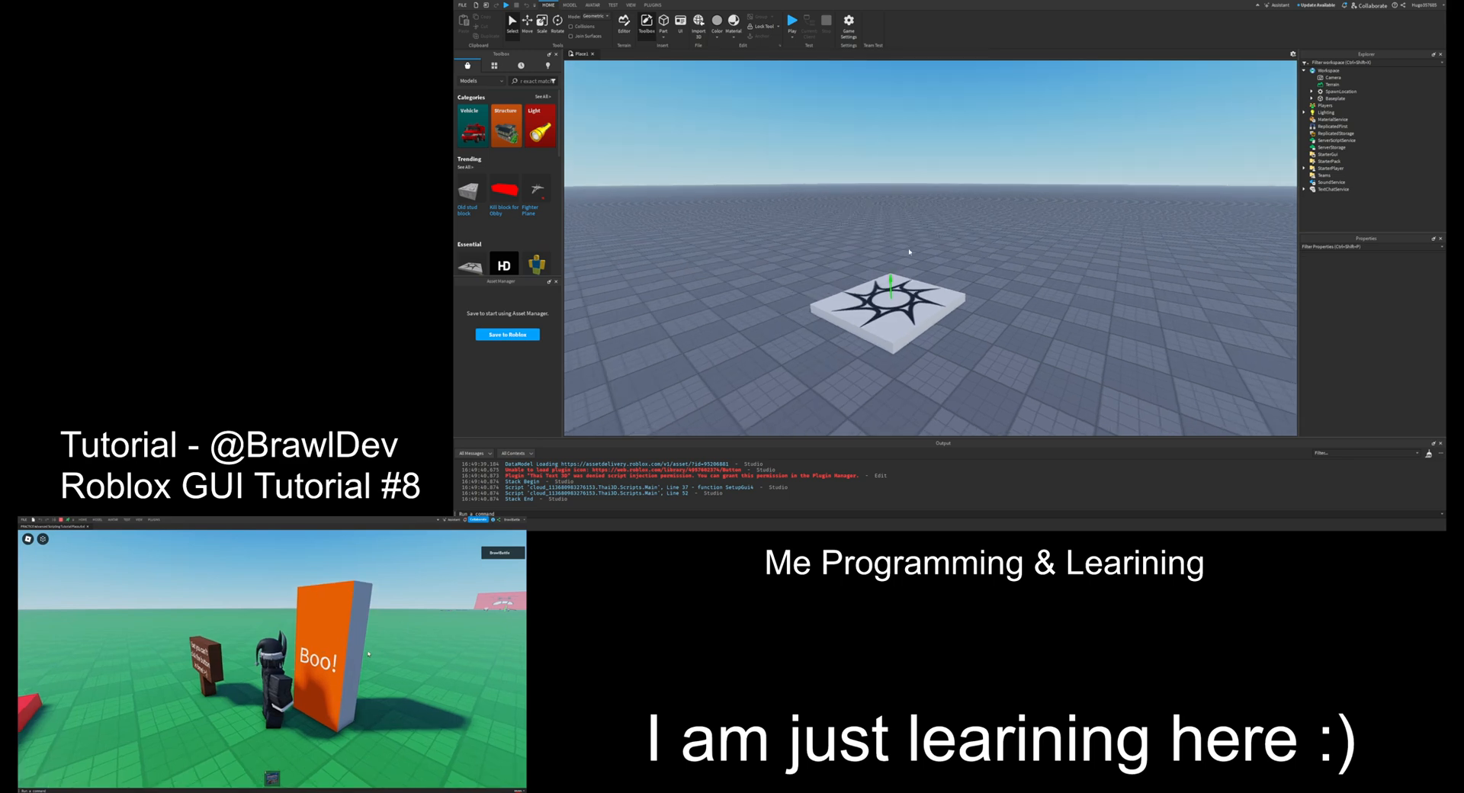
pyautogui.moveTo(909, 240); pyautogui.dragTo(941, 273)
pyautogui.moveTo(944, 259); pyautogui.dragTo(945, 259, button='right')
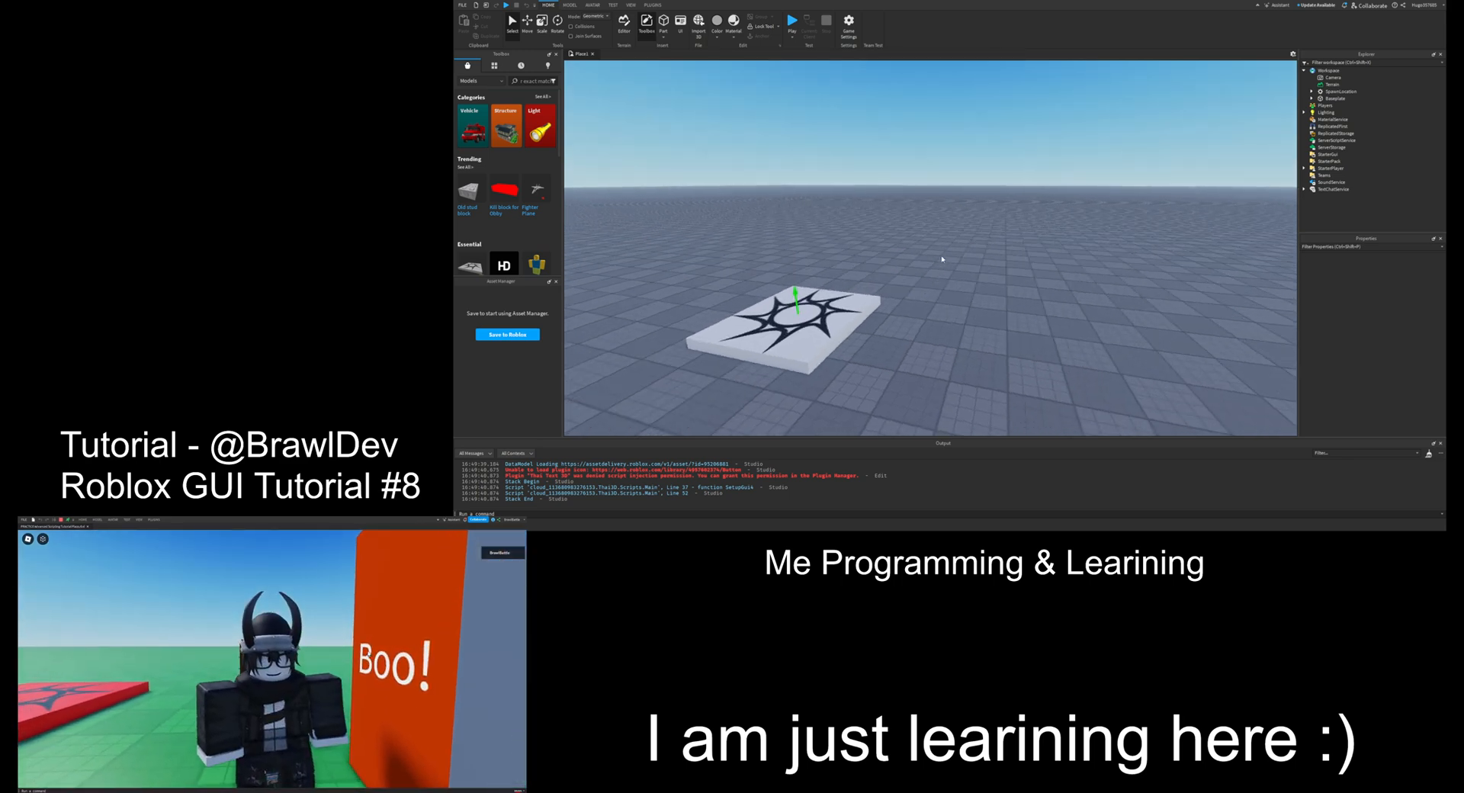
pyautogui.scroll(-5, 946, 258)
pyautogui.scroll(3, 946, 261)
pyautogui.scroll(-5, 808, 287)
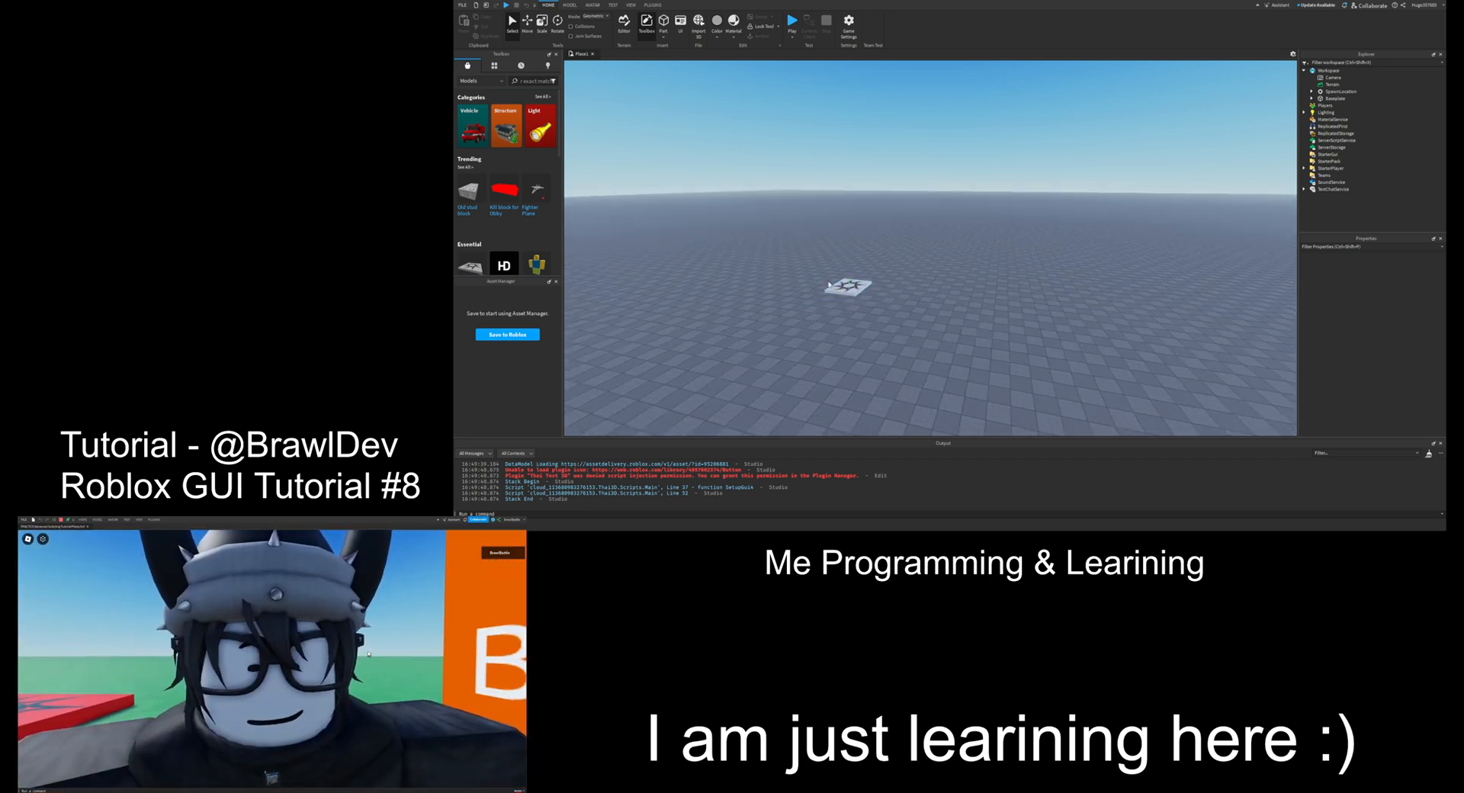
pyautogui.scroll(4, 812, 284)
pyautogui.moveTo(897, 212); pyautogui.dragTo(895, 214, button='right')
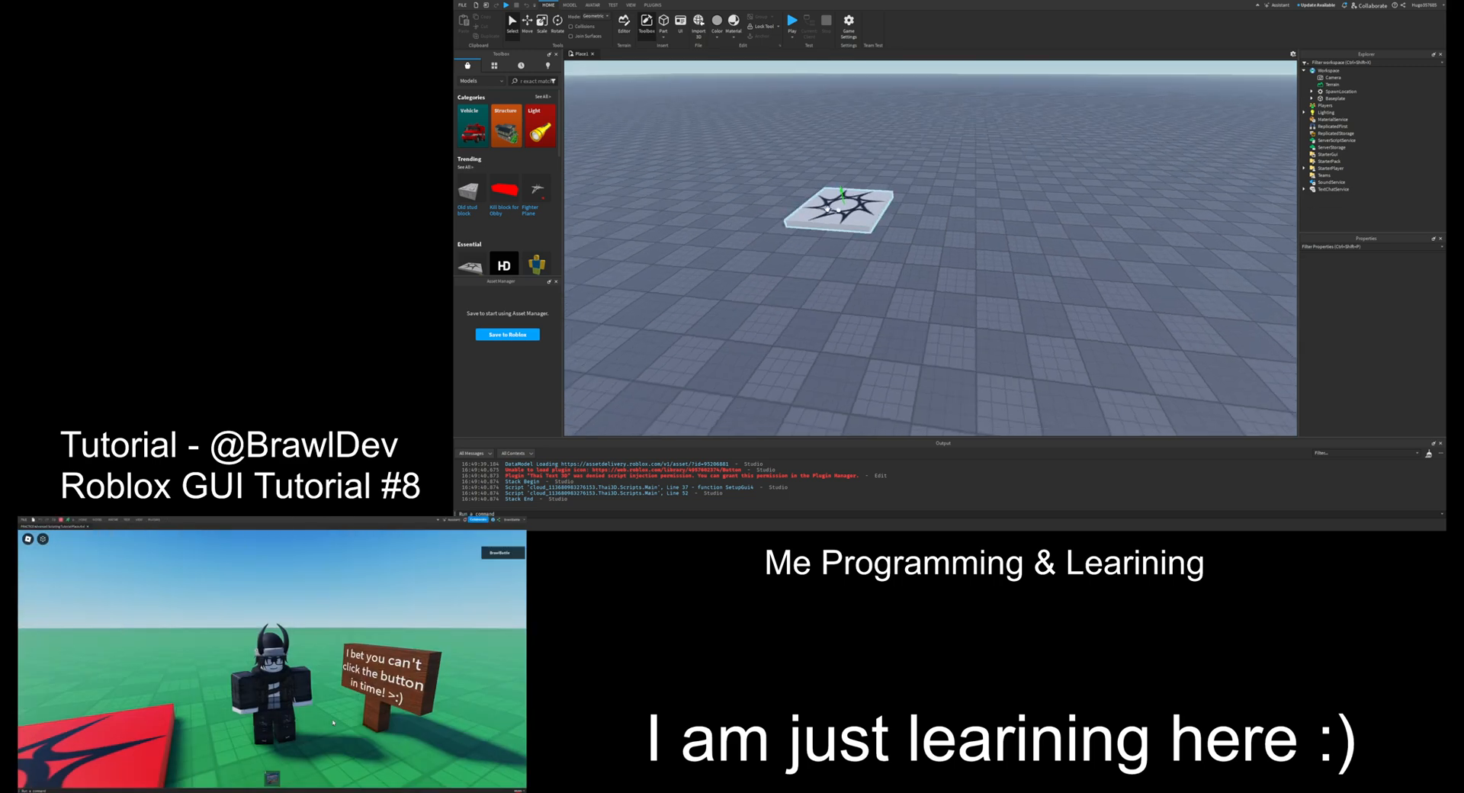
pyautogui.moveTo(816, 265); pyautogui.dragTo(877, 206, button='right')
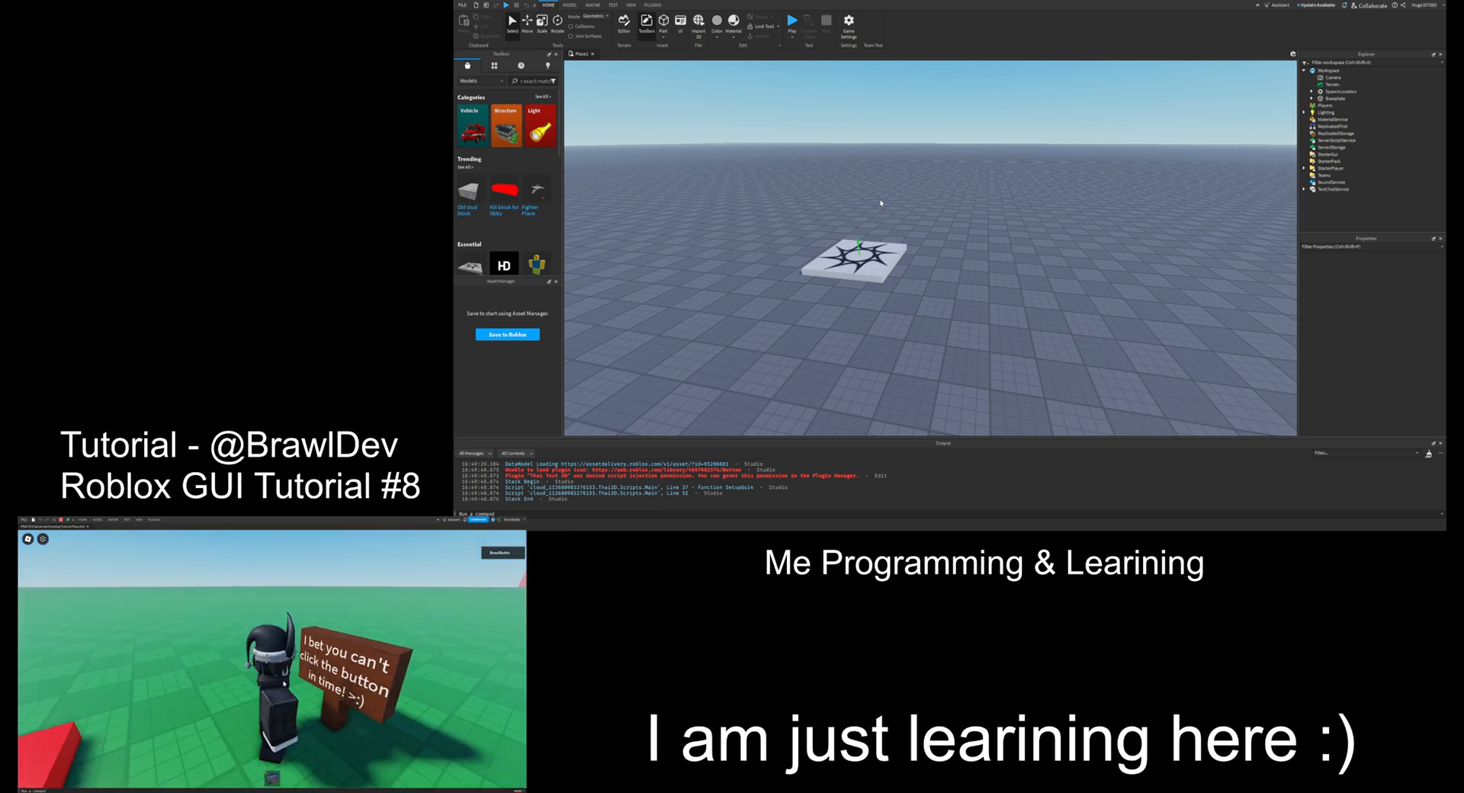
pyautogui.moveTo(891, 198); pyautogui.dragTo(893, 200, button='right')
pyautogui.scroll(1, 893, 200)
pyautogui.scroll(2, 893, 200)
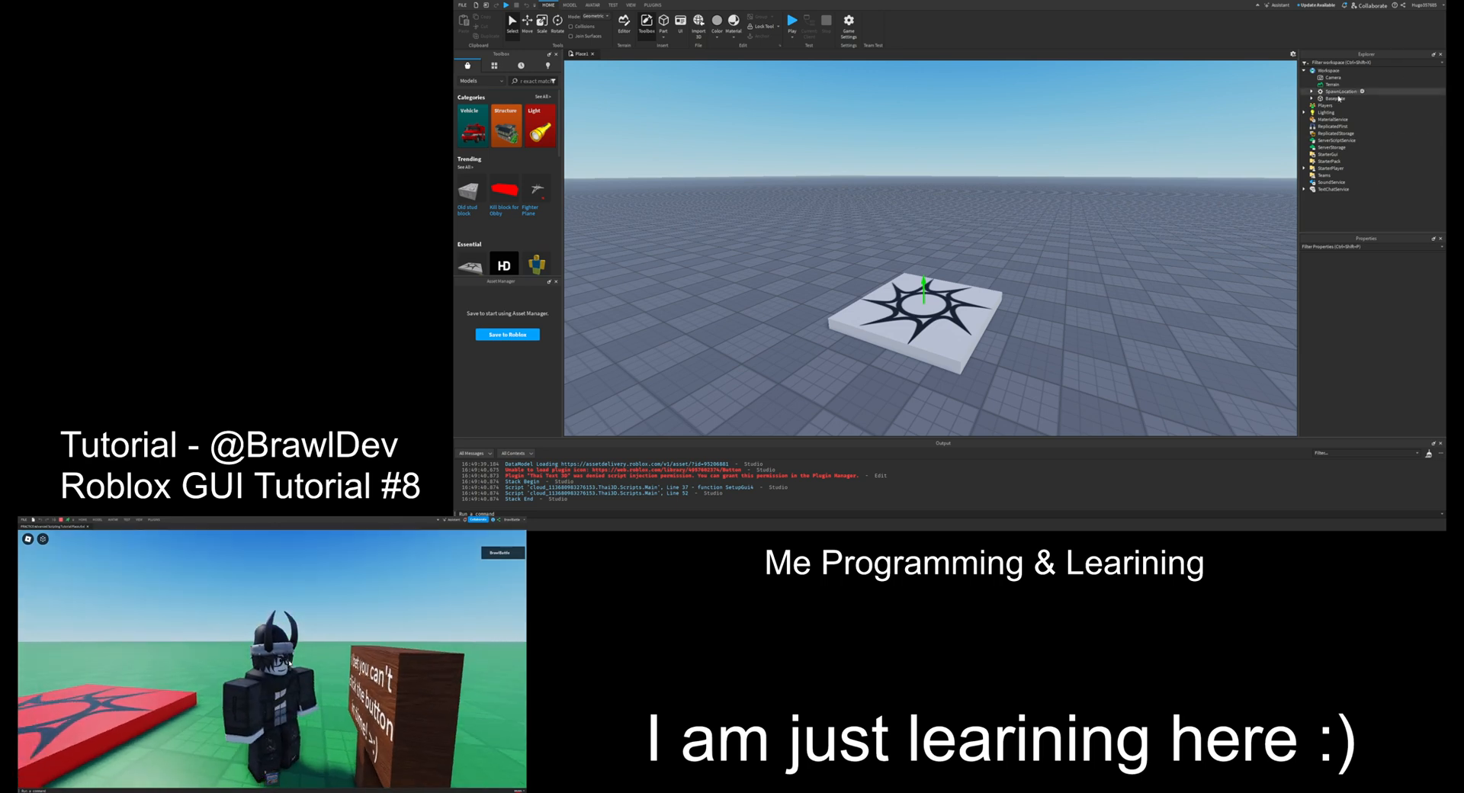
# Step: Set the Baseplate's BrickColor to Parsley green
pyautogui.click(1336, 99)
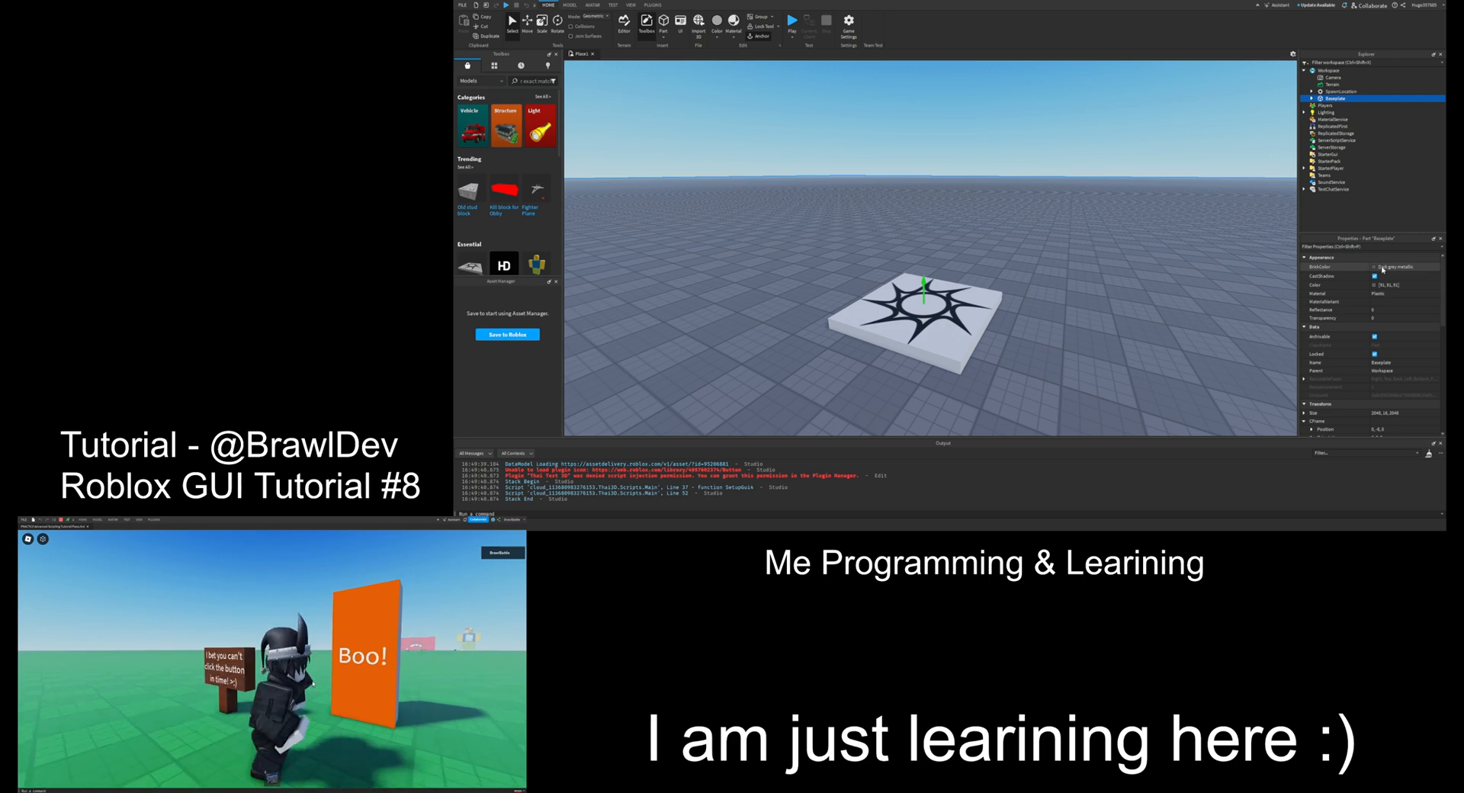
pyautogui.click(1370, 267)
pyautogui.click(1350, 302)
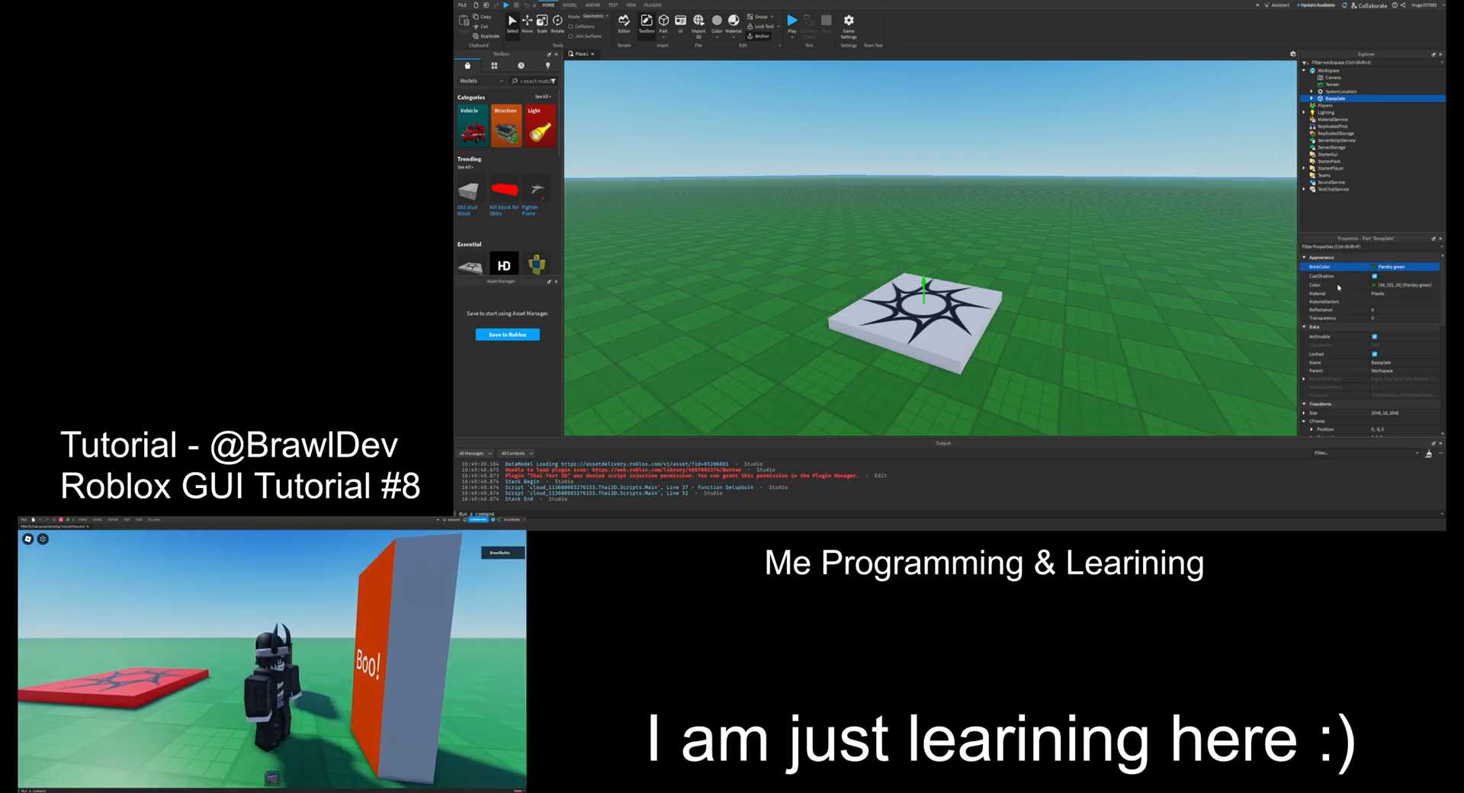
pyautogui.click(1338, 288)
pyautogui.click(1067, 230)
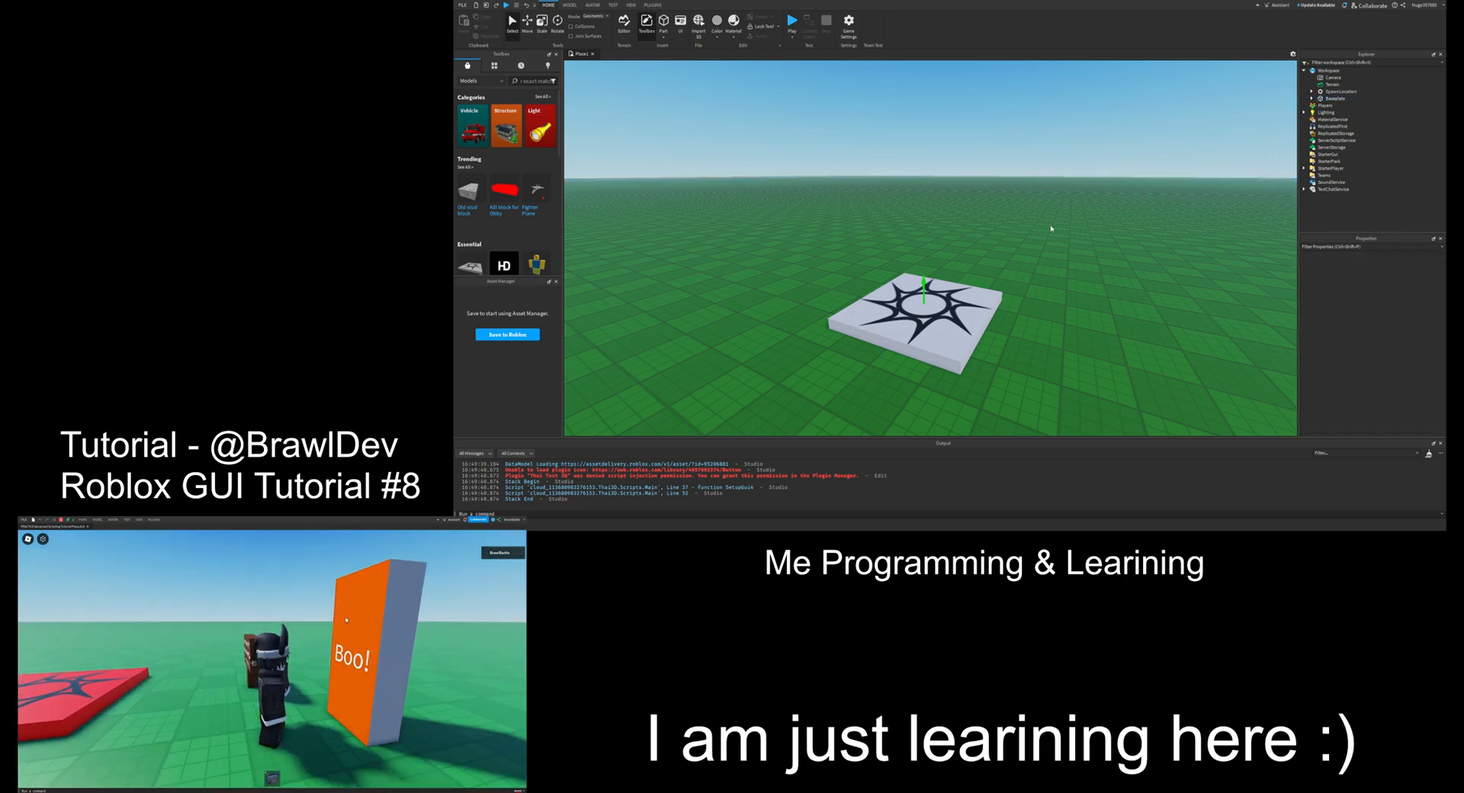
pyautogui.moveTo(1050, 229); pyautogui.dragTo(1064, 232, button='right')
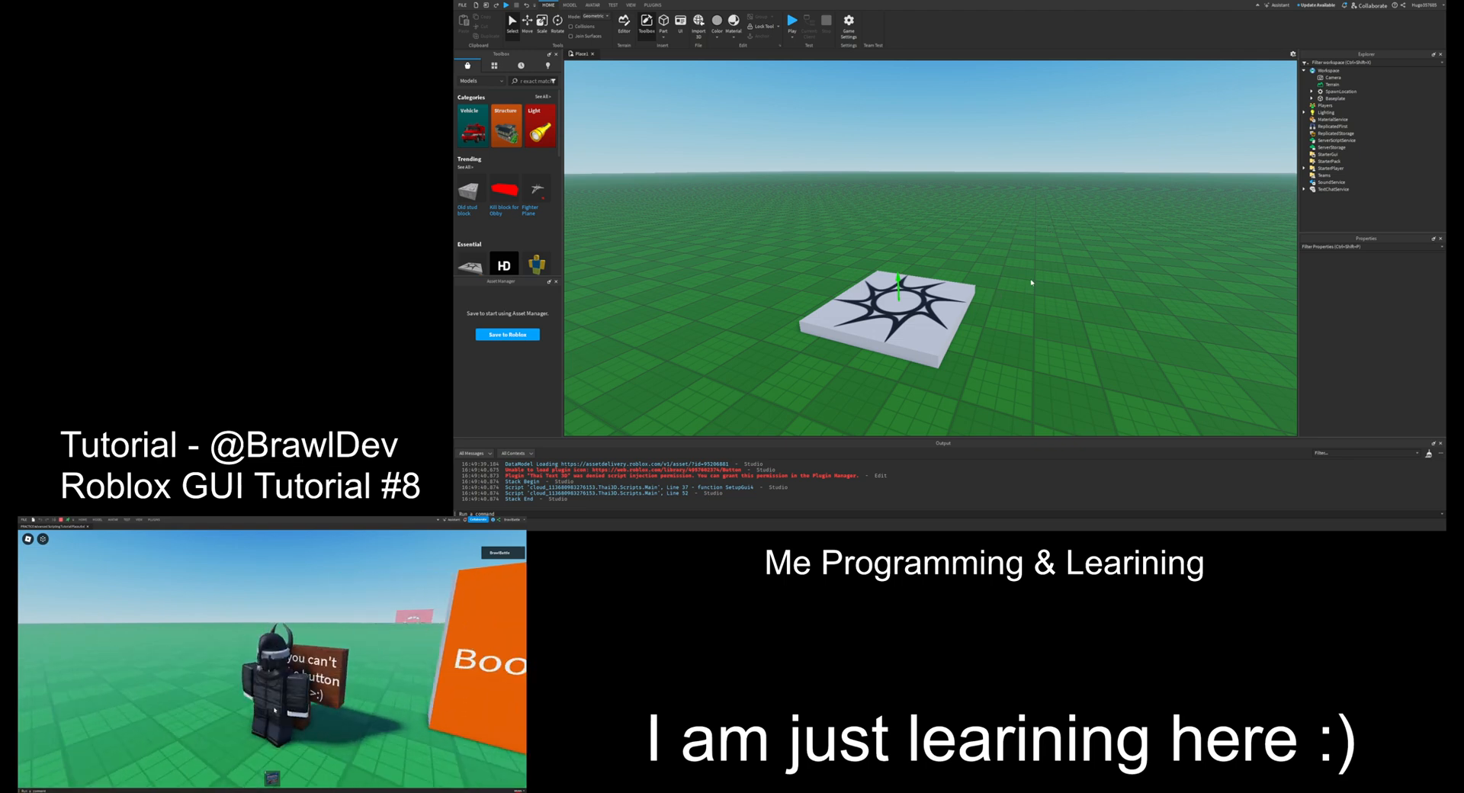
pyautogui.moveTo(1032, 281); pyautogui.dragTo(965, 282, button='right')
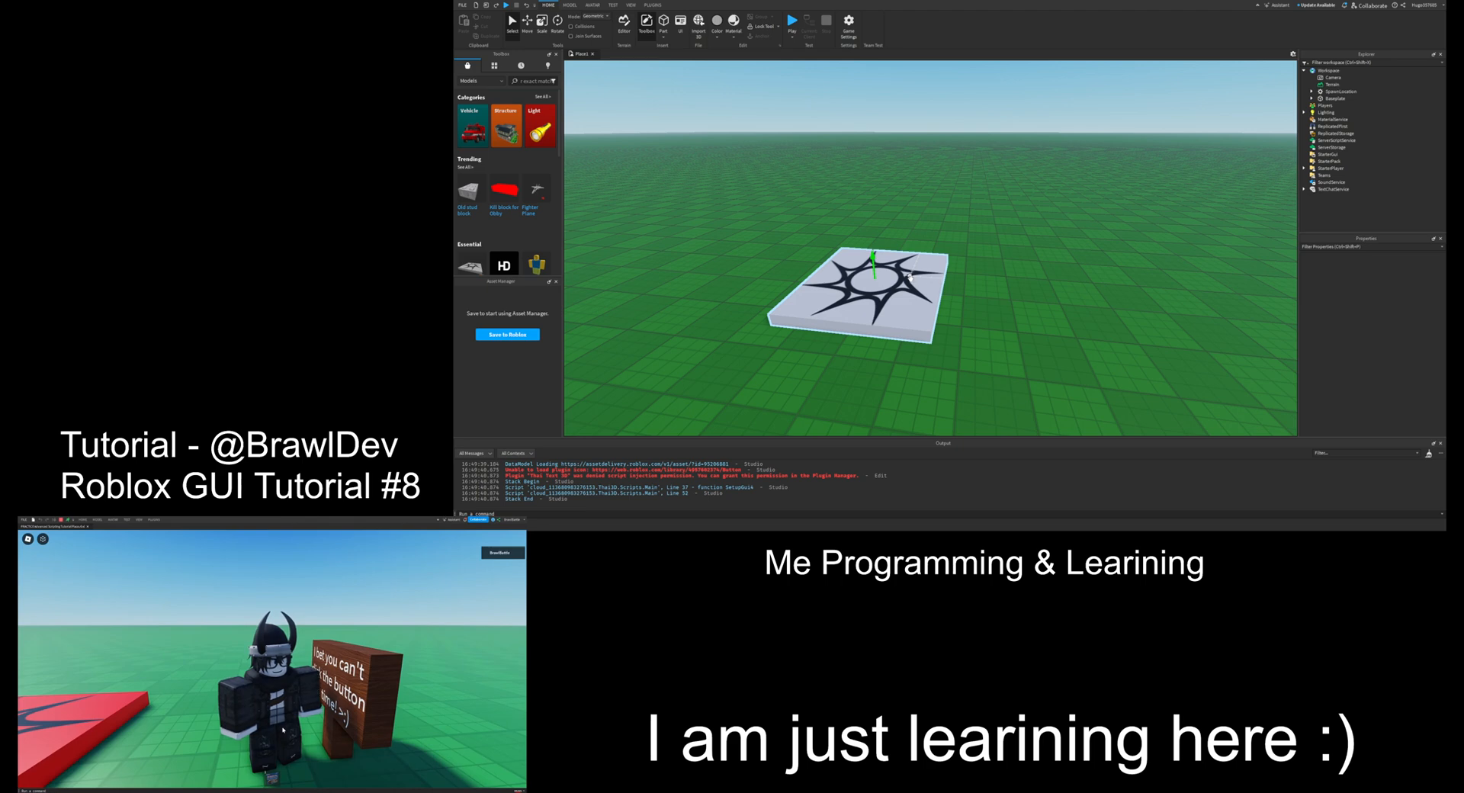
pyautogui.moveTo(910, 277); pyautogui.dragTo(949, 257, button='right')
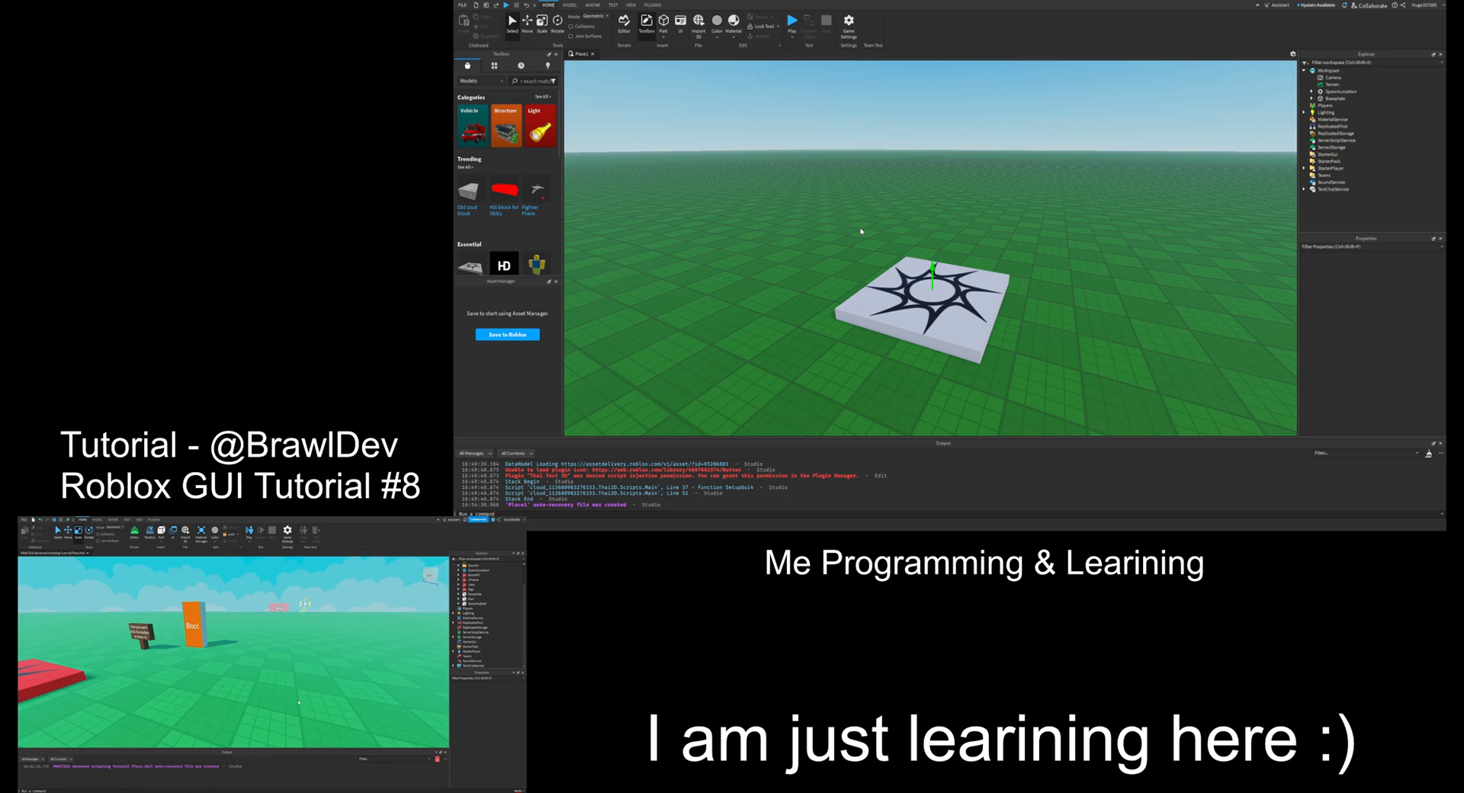
pyautogui.moveTo(911, 240); pyautogui.dragTo(911, 239, button='right')
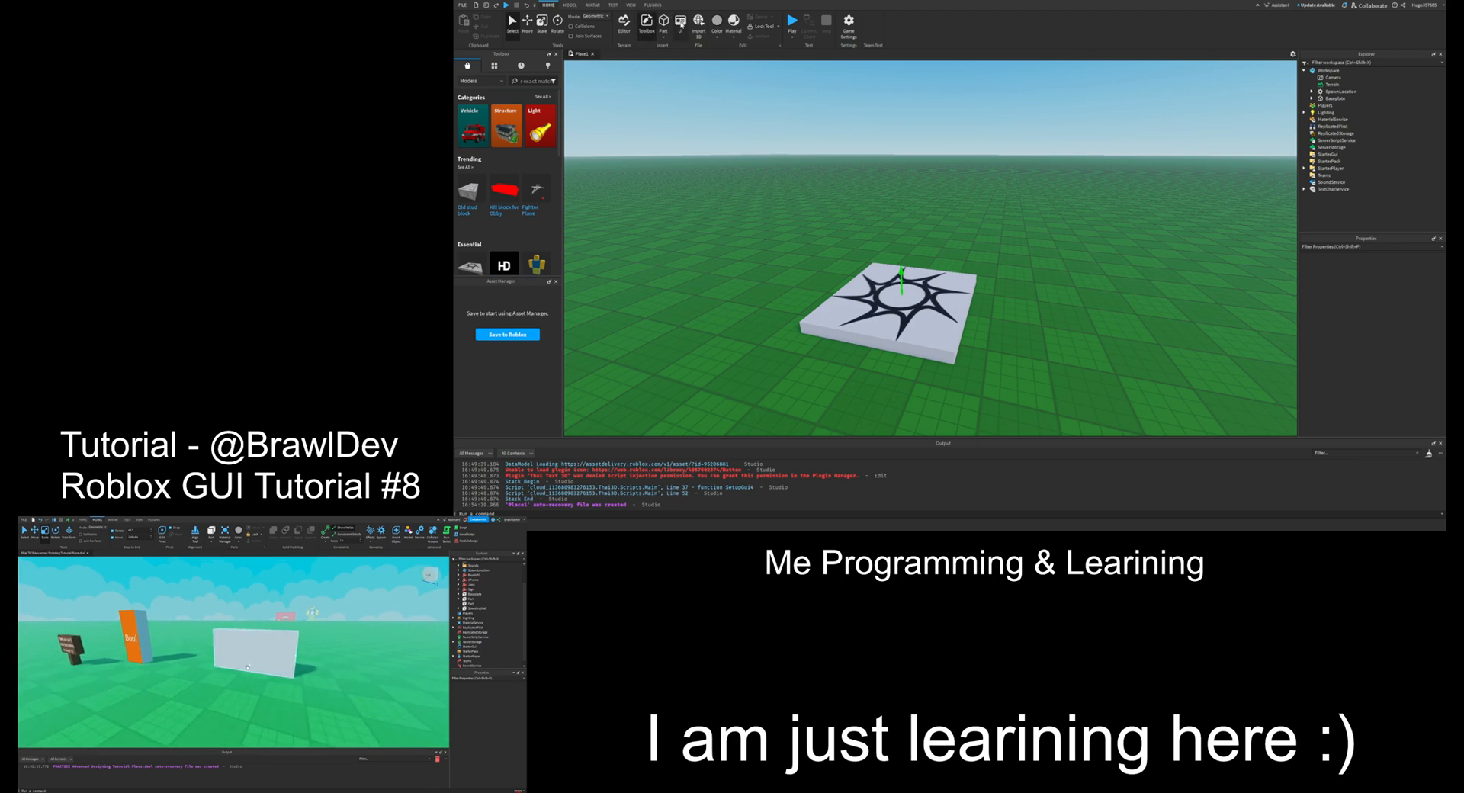
# Step: Insert a block part, place it on the baseplate beside the spawn location and scale it into an upright wall
pyautogui.click(663, 24)
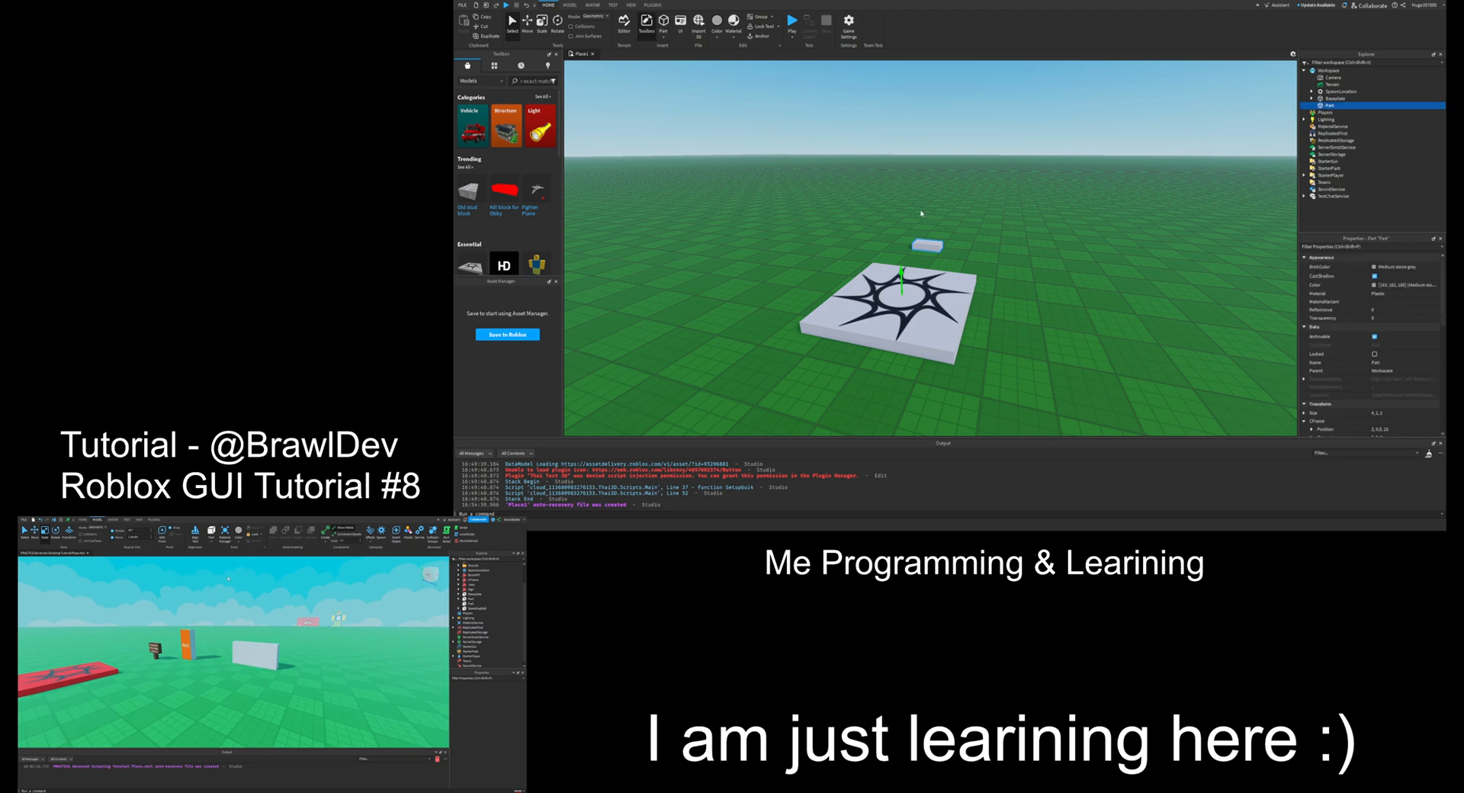
pyautogui.hotkey('ctrl', '2')
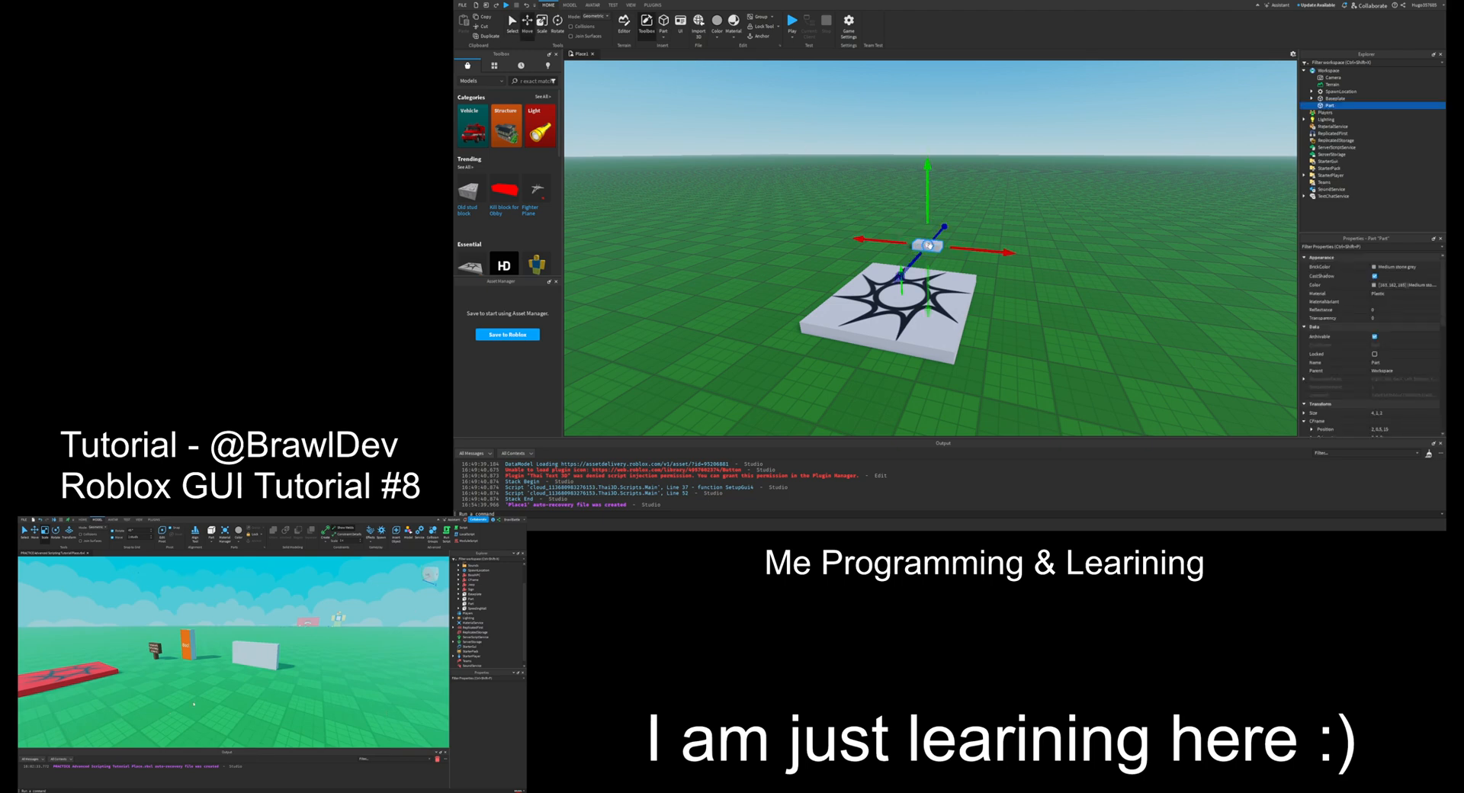
pyautogui.moveTo(929, 246); pyautogui.dragTo(1176, 312)
pyautogui.hotkey('ctrl', '3')
pyautogui.moveTo(1088, 280); pyautogui.dragTo(1106, 215)
# Step: Enable Anchored on the wall part
pyautogui.scroll(-8, 1360, 347)
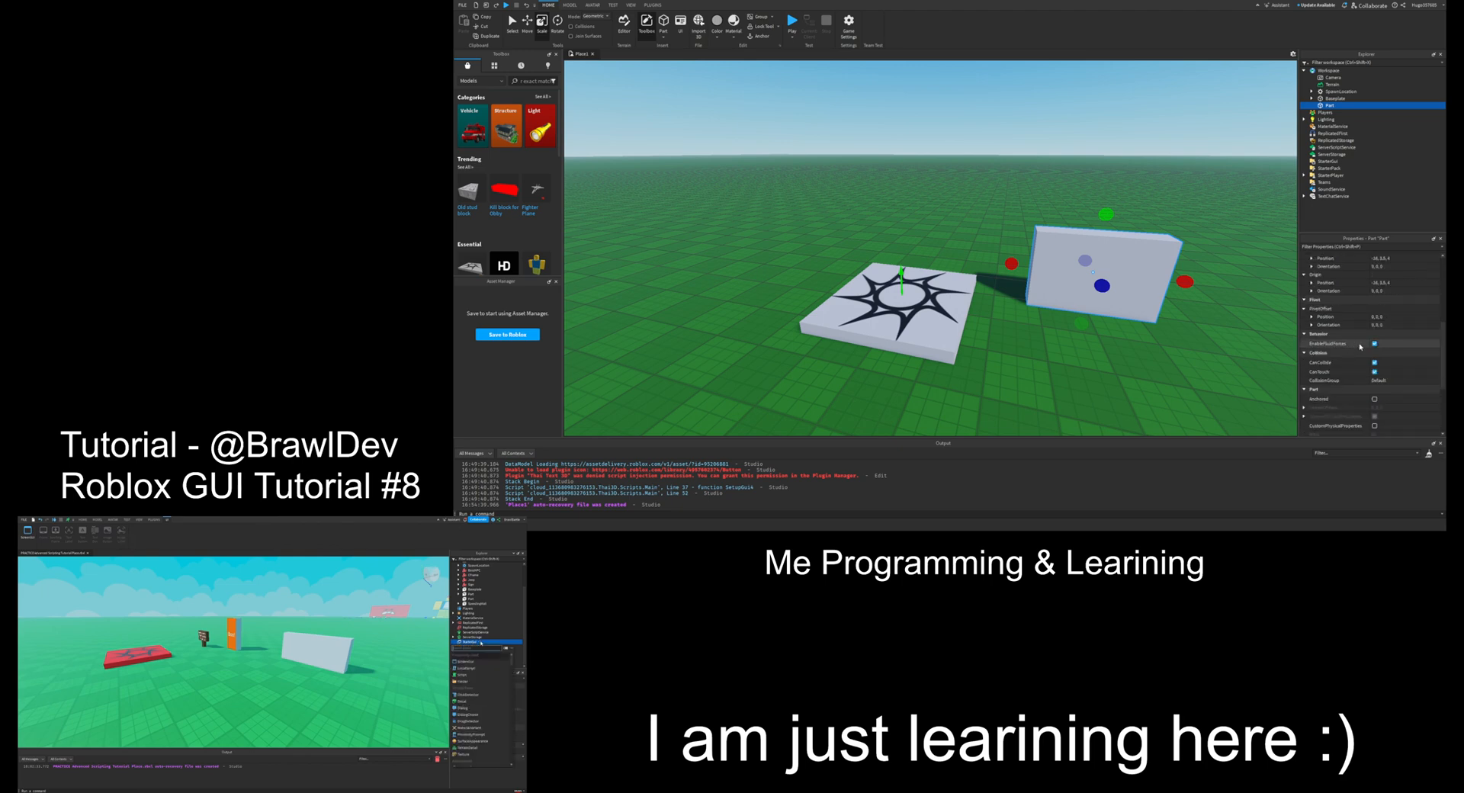
pyautogui.click(1375, 399)
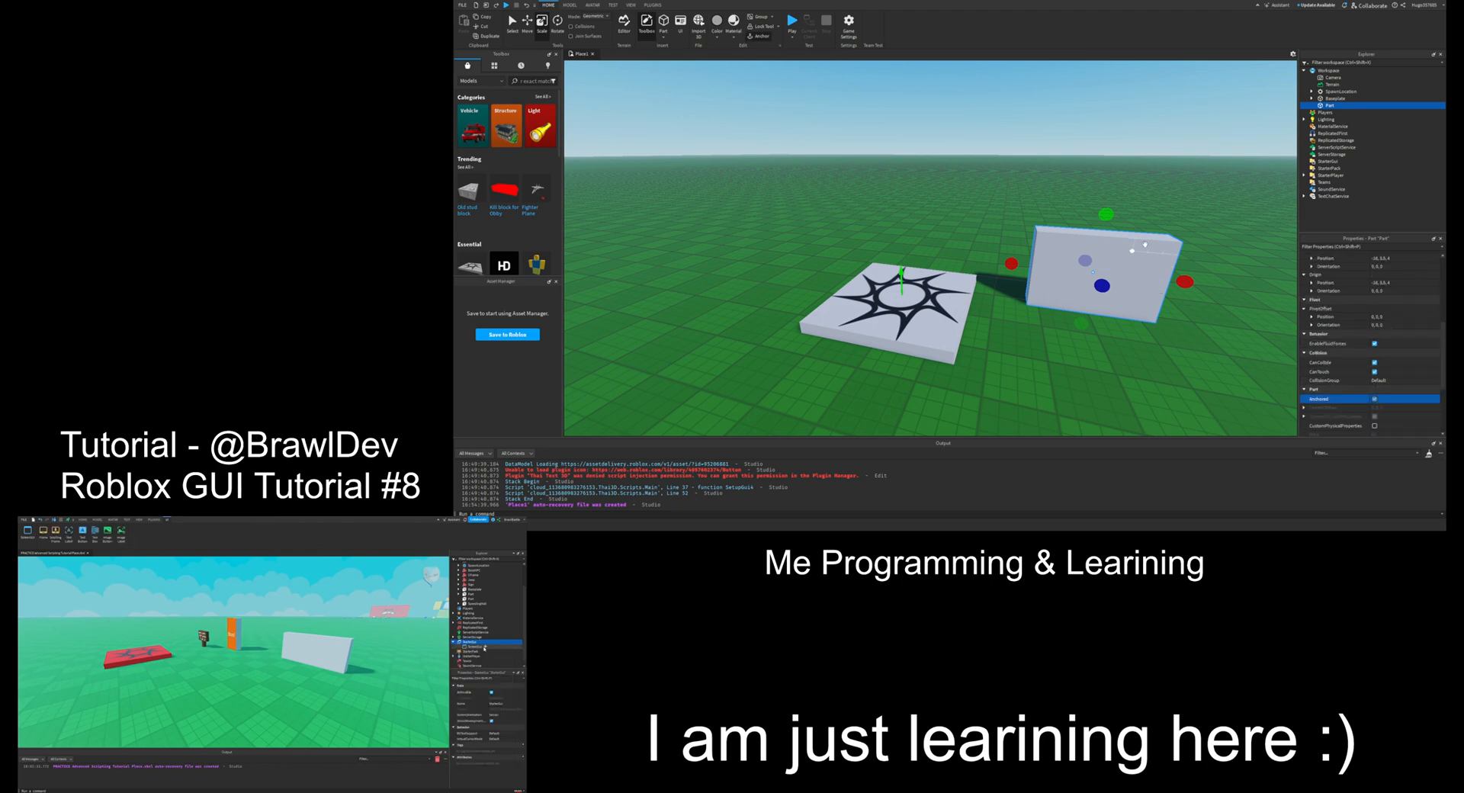
pyautogui.click(1271, 202)
pyautogui.click(1114, 245)
pyautogui.hotkey('ctrl', '2')
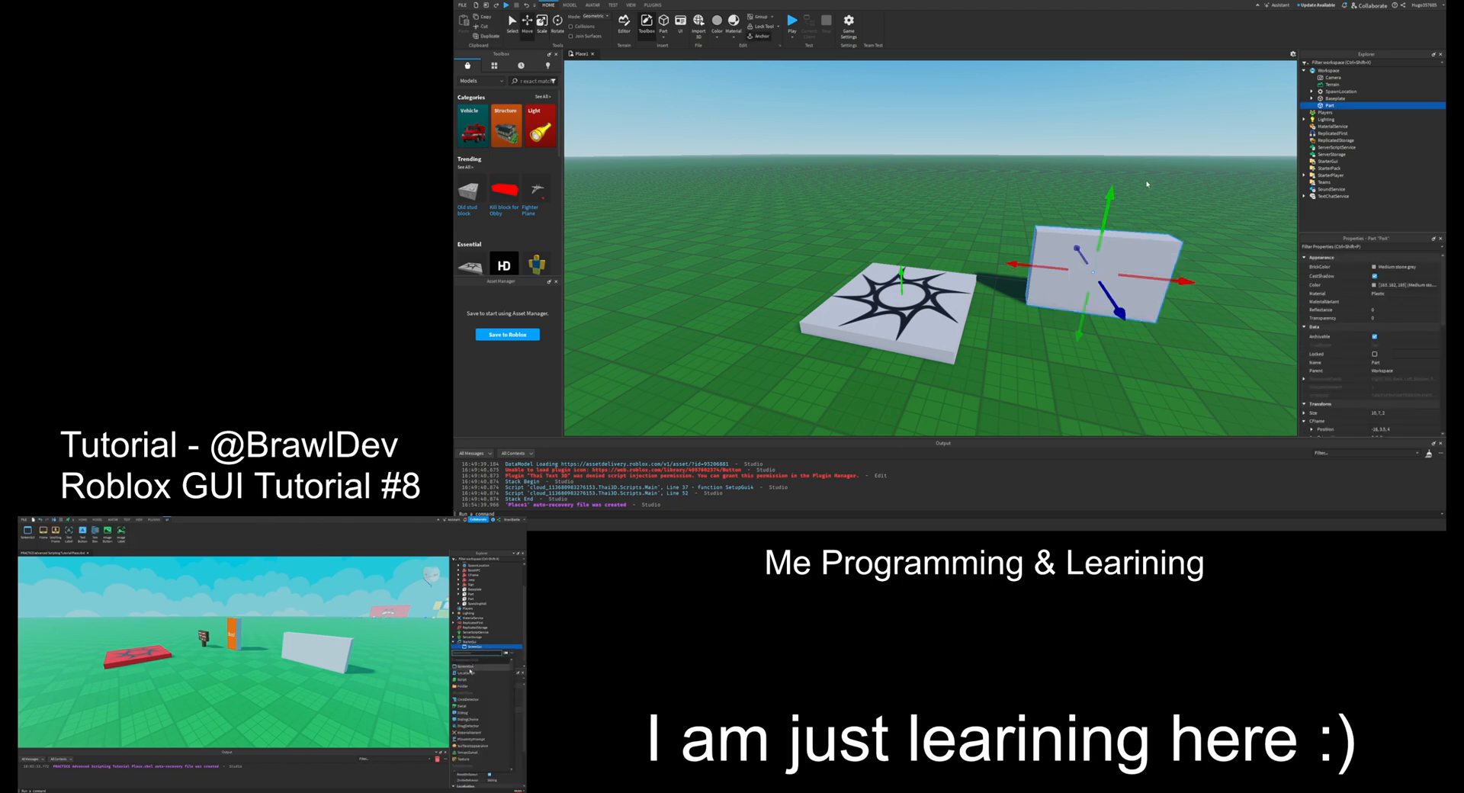
pyautogui.click(1147, 185)
pyautogui.moveTo(1134, 199); pyautogui.dragTo(1144, 203, button='right')
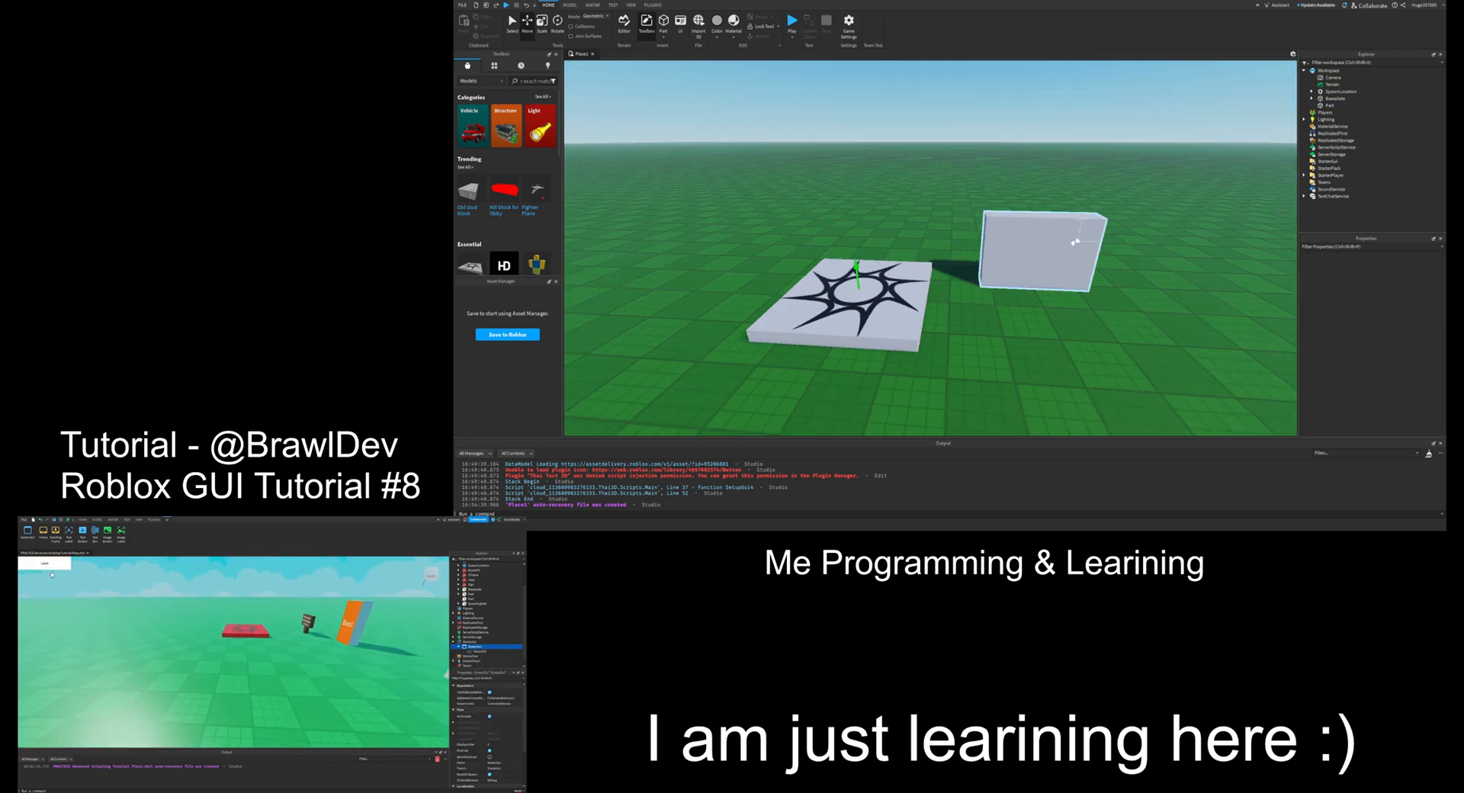
# Step: Move the wall part slightly forward along its depth axis
pyautogui.click(1051, 223)
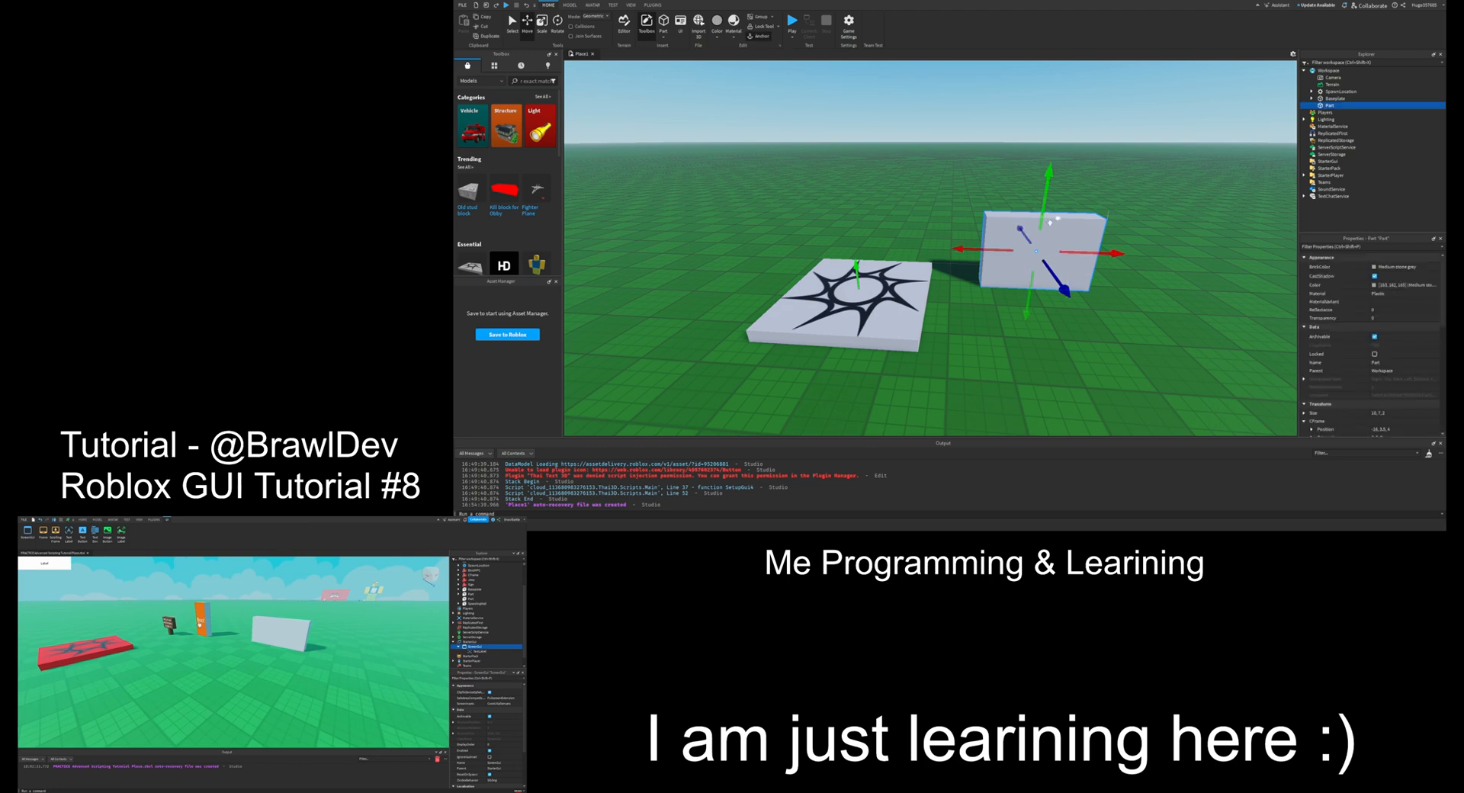
pyautogui.moveTo(1065, 290); pyautogui.dragTo(1076, 302)
pyautogui.click(1104, 204)
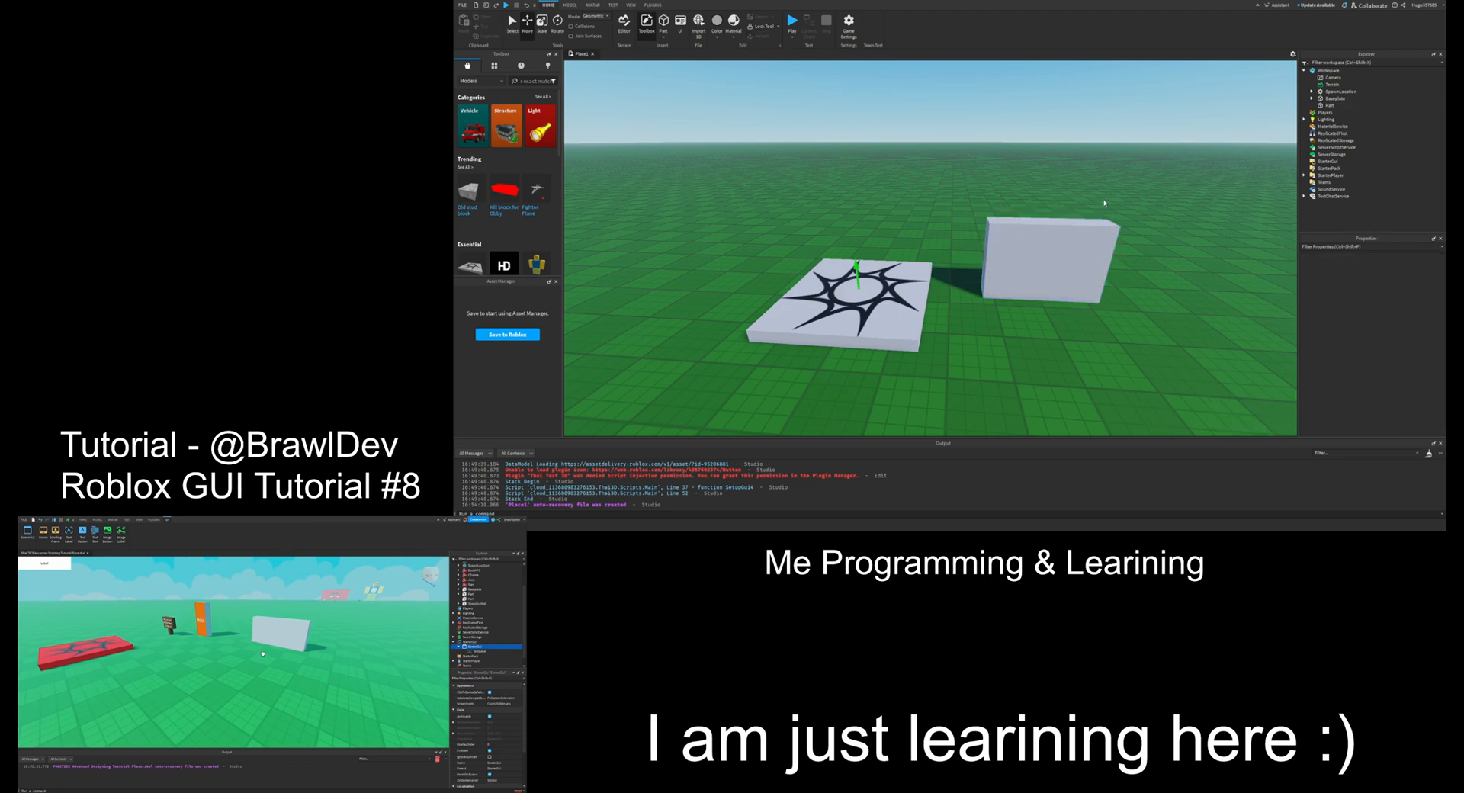
pyautogui.scroll(6, 1105, 204)
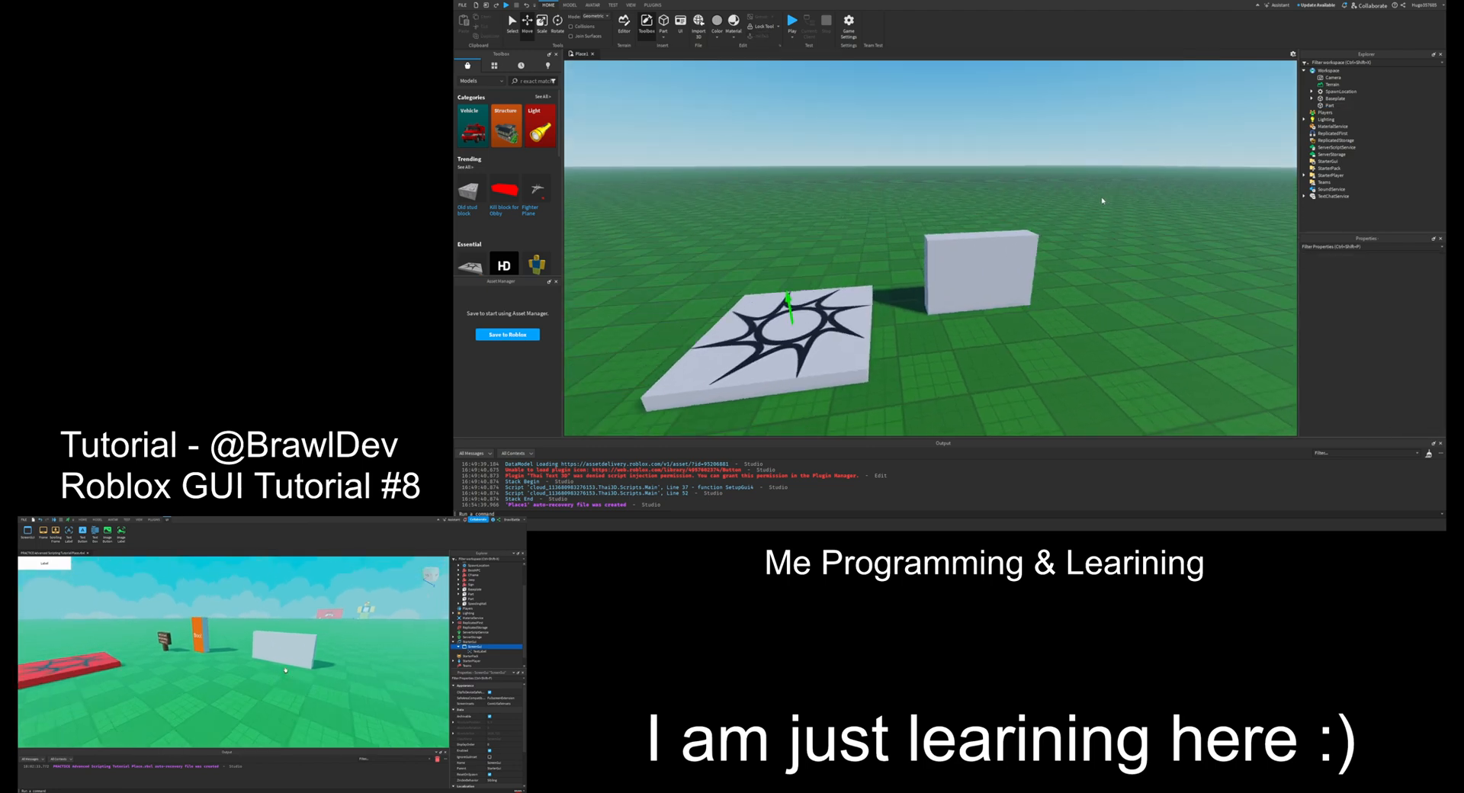
pyautogui.scroll(-1, 1102, 200)
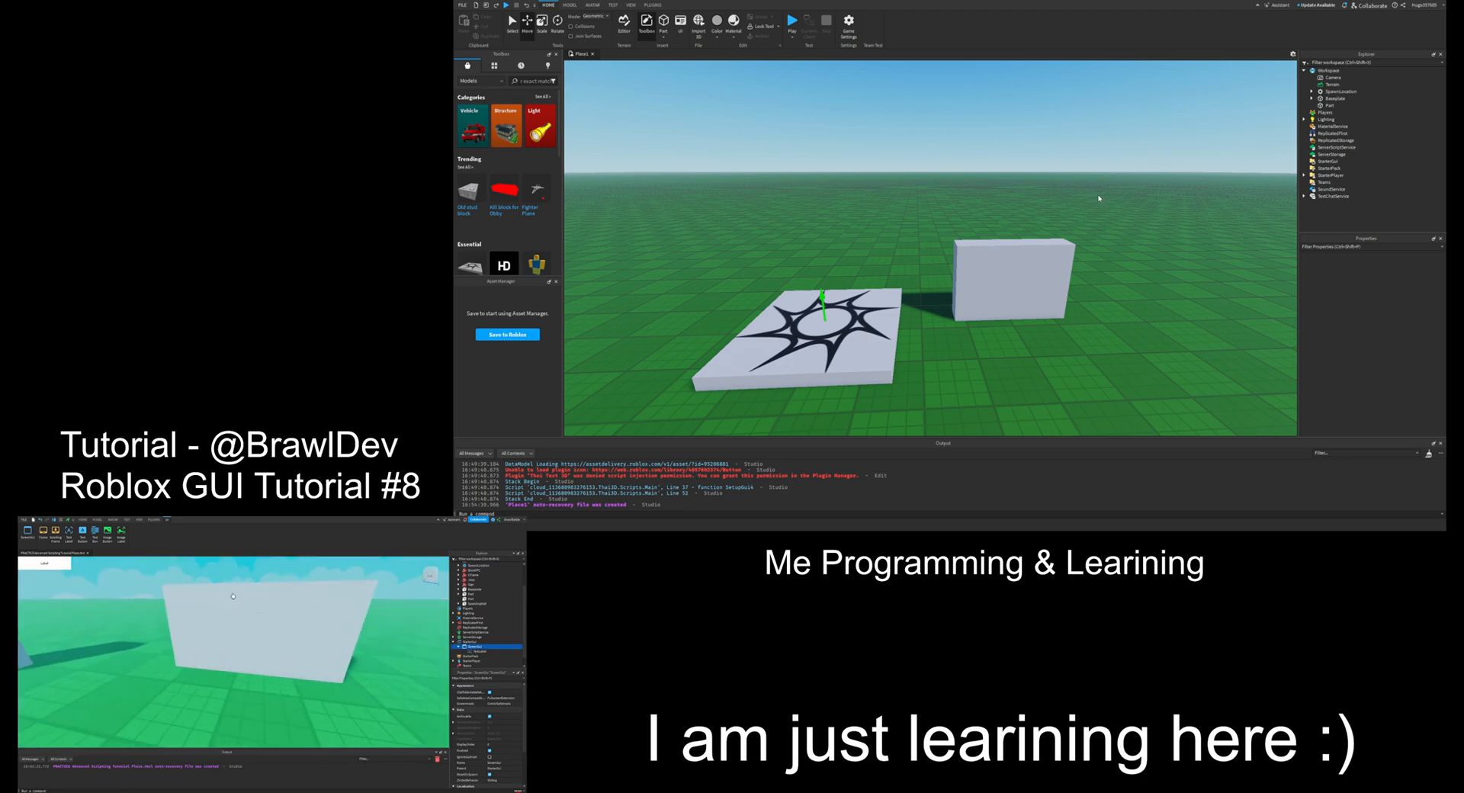
# Step: Add a SurfaceGui inside the wall part
pyautogui.click(1026, 263)
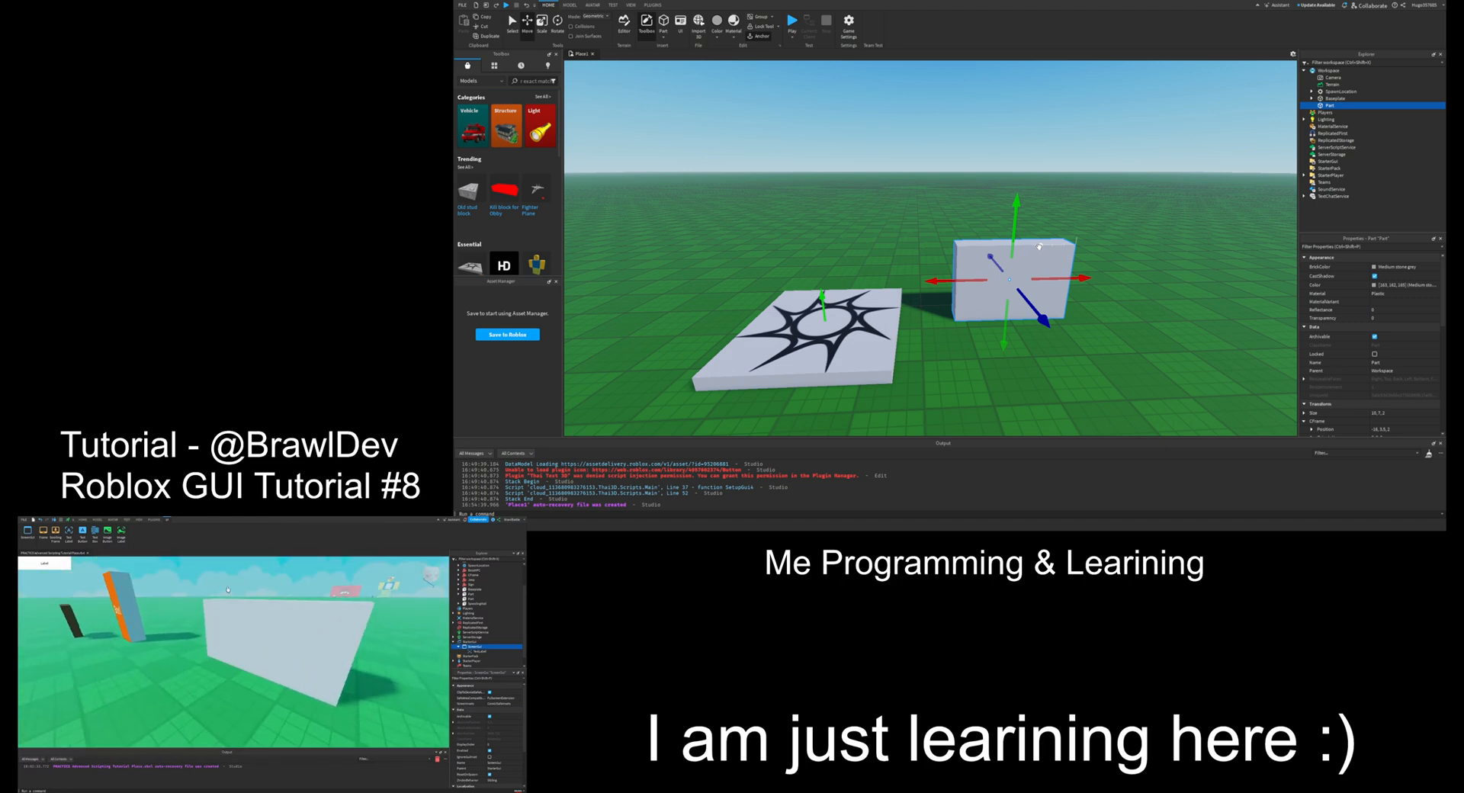
pyautogui.moveTo(1109, 238); pyautogui.dragTo(1110, 237, button='right')
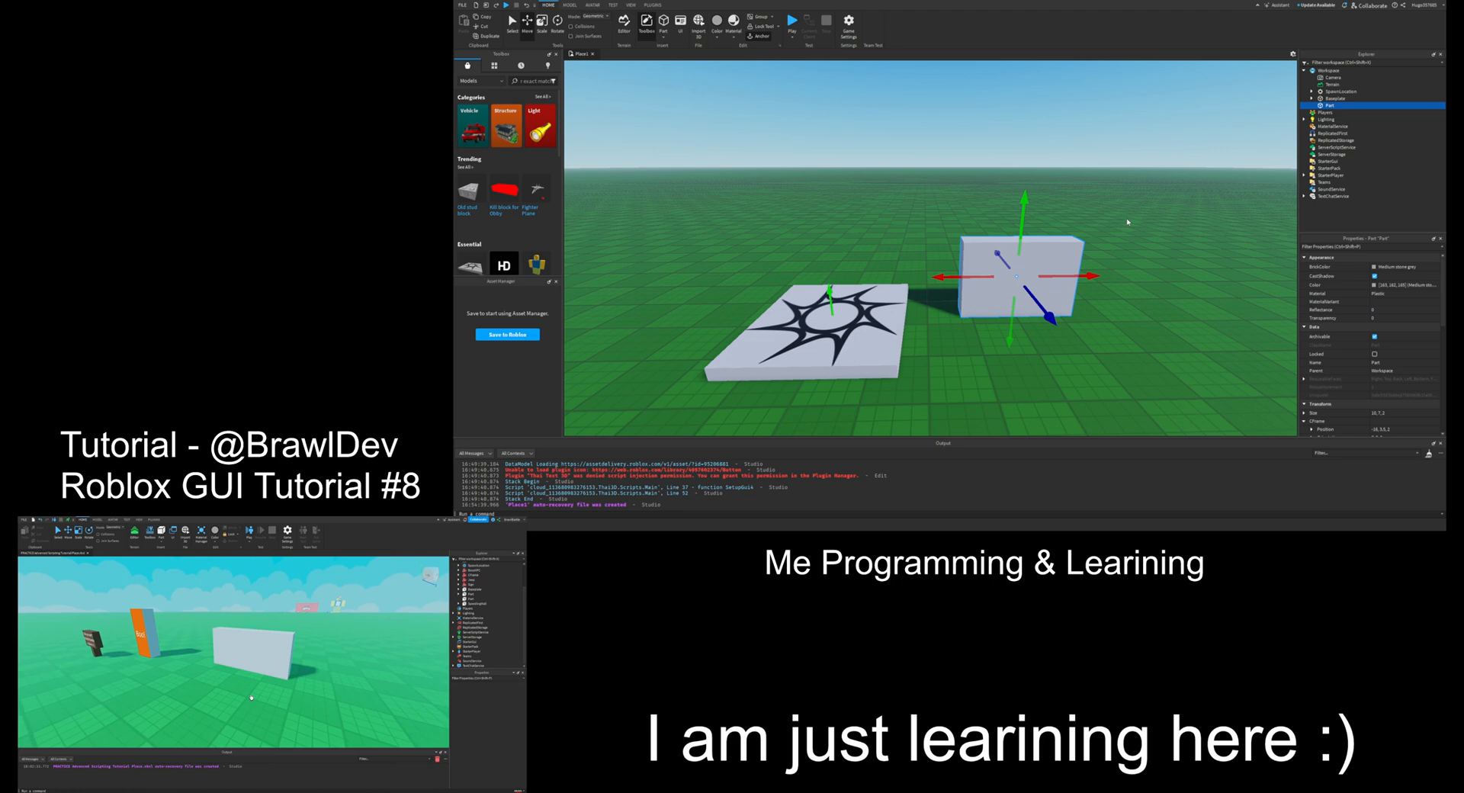
pyautogui.click(1116, 229)
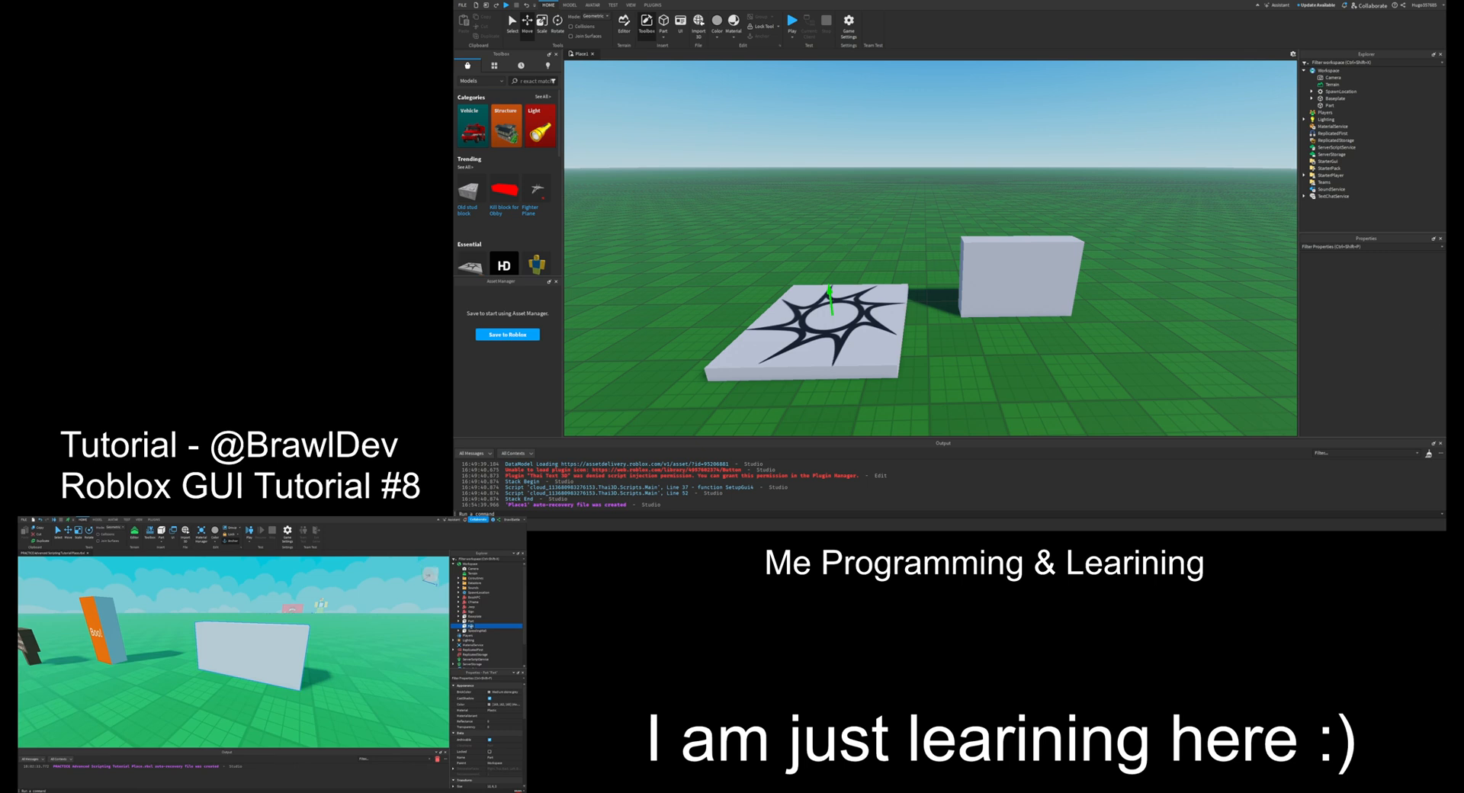
pyautogui.click(1070, 251)
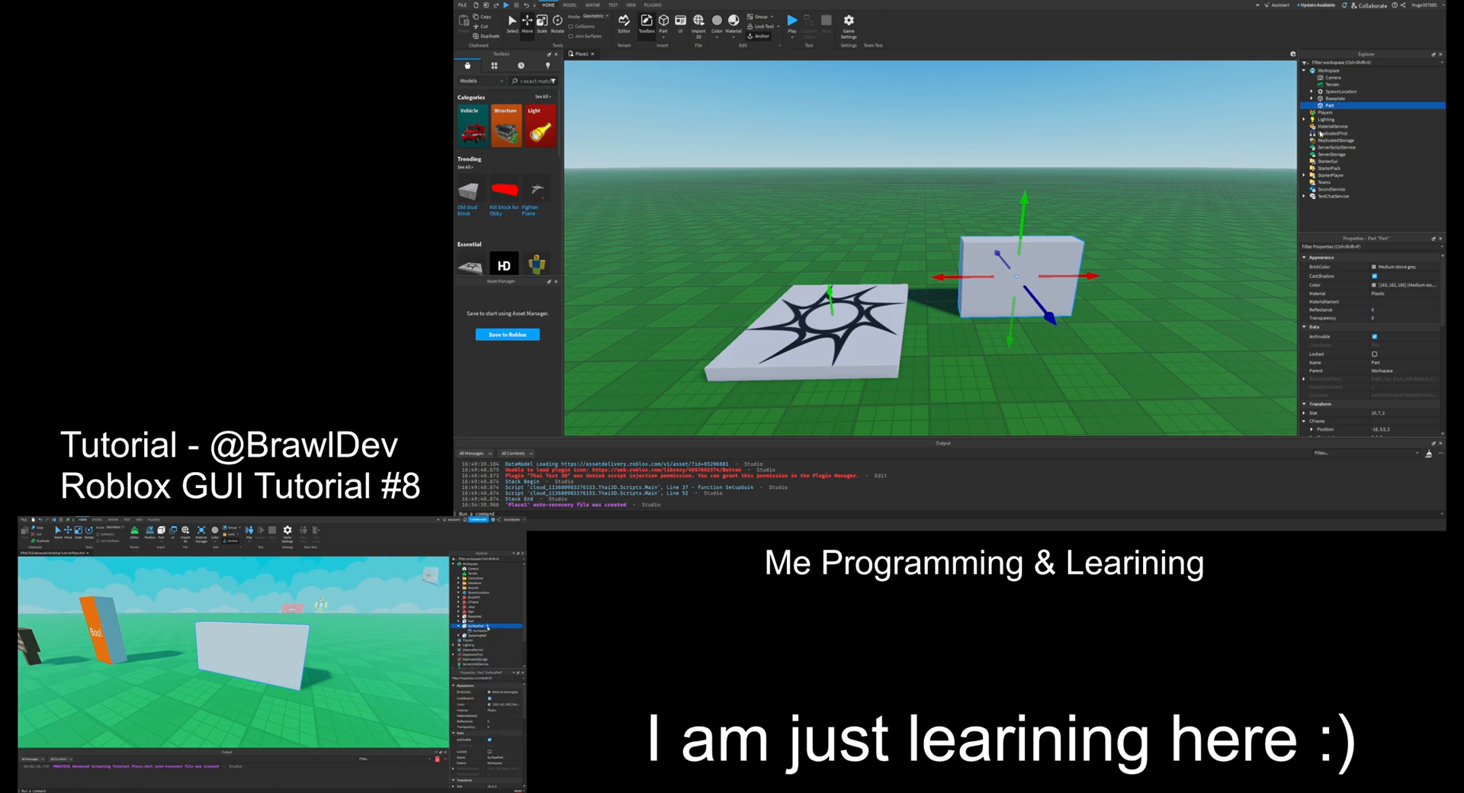
pyautogui.click(1321, 133)
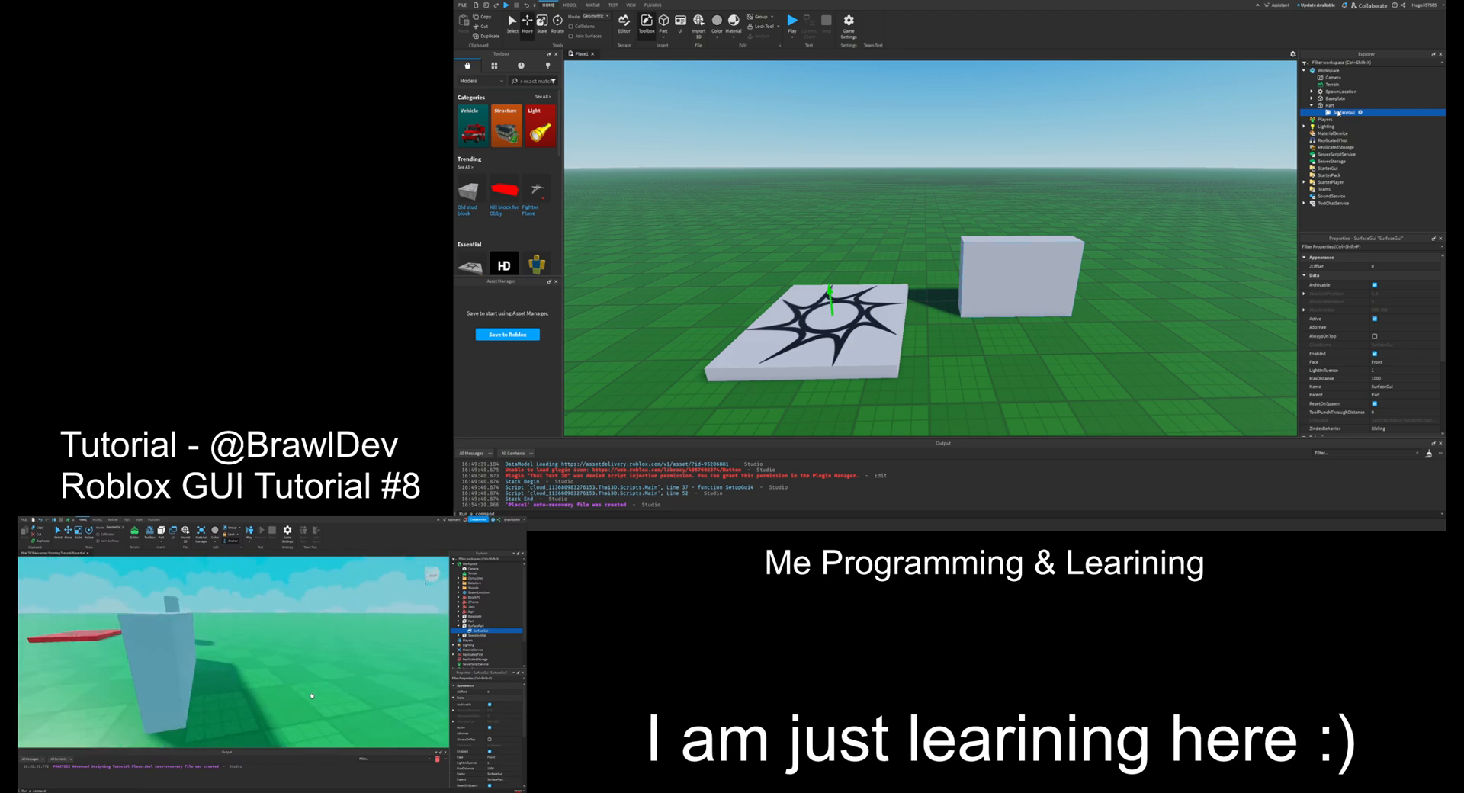
pyautogui.press('d')
pyautogui.moveTo(1243, 153); pyautogui.dragTo(1242, 148, button='right')
pyautogui.press('s')
pyautogui.press('a')
pyautogui.press('w')
pyautogui.press('s')
pyautogui.press('w')
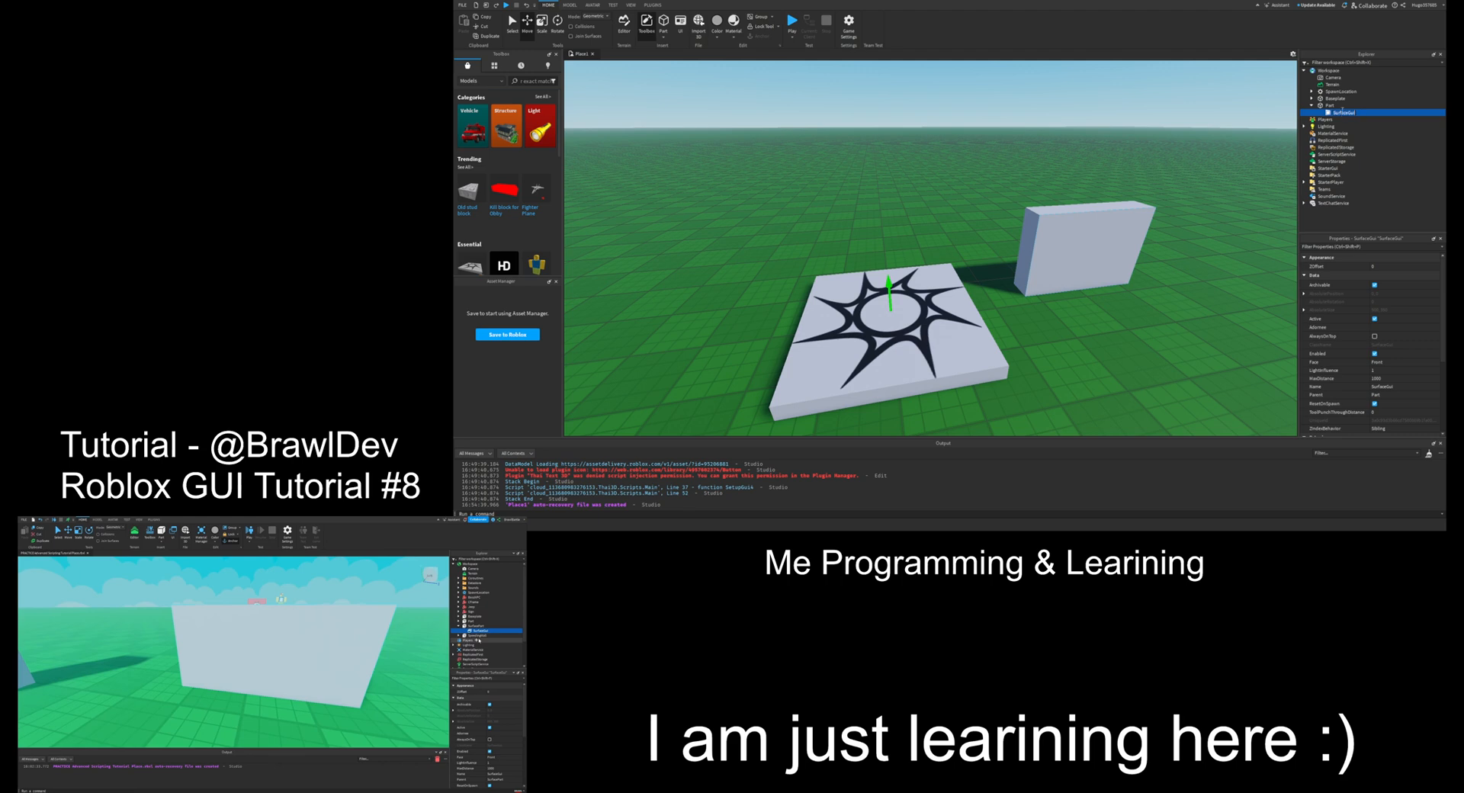
# Step: Add a TextLabel to the wall's SurfaceGui and face the labelled side of the wall
pyautogui.click(1365, 115)
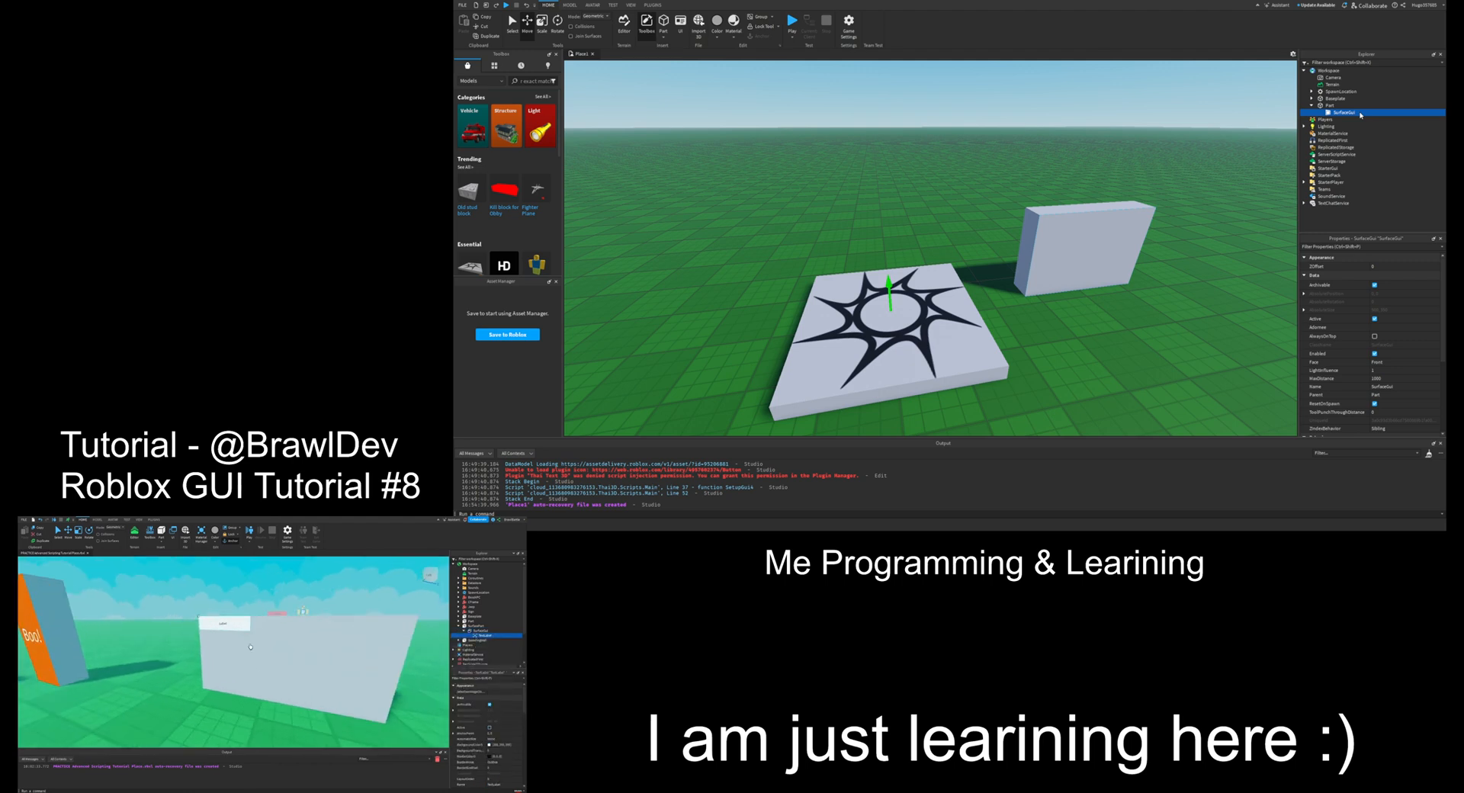
pyautogui.press('Return')
pyautogui.moveTo(1191, 178)
pyautogui.mouseDown(button='right')
pyautogui.moveTo(1197, 162)
pyautogui.moveTo(1192, 180)
pyautogui.mouseUp(button='right')
pyautogui.press('w')
pyautogui.press('s')
pyautogui.press('w')
pyautogui.press('d')
pyautogui.press('s')
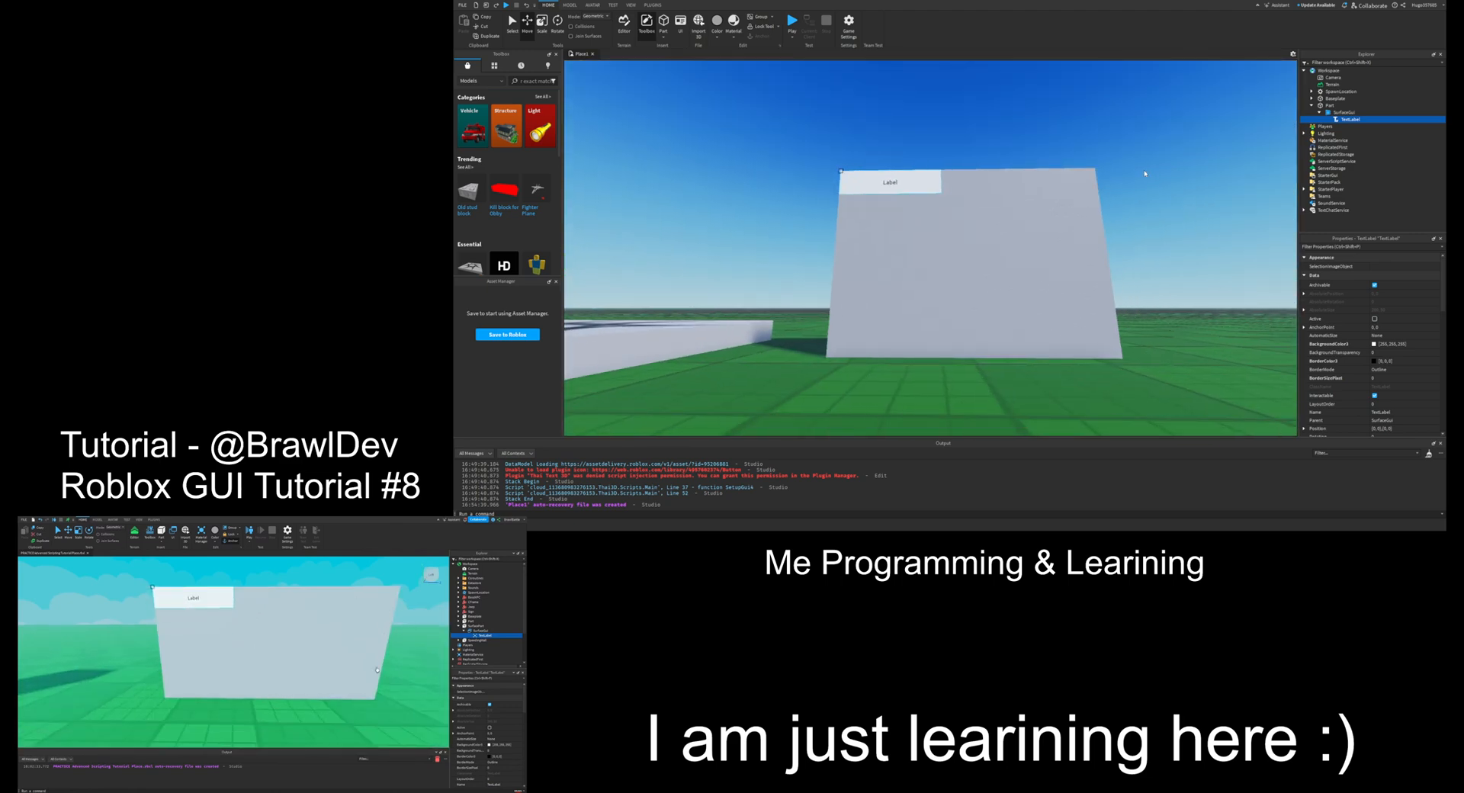
# Step: Select the wall part and examine its text label from different distances and angles
pyautogui.click(1042, 241)
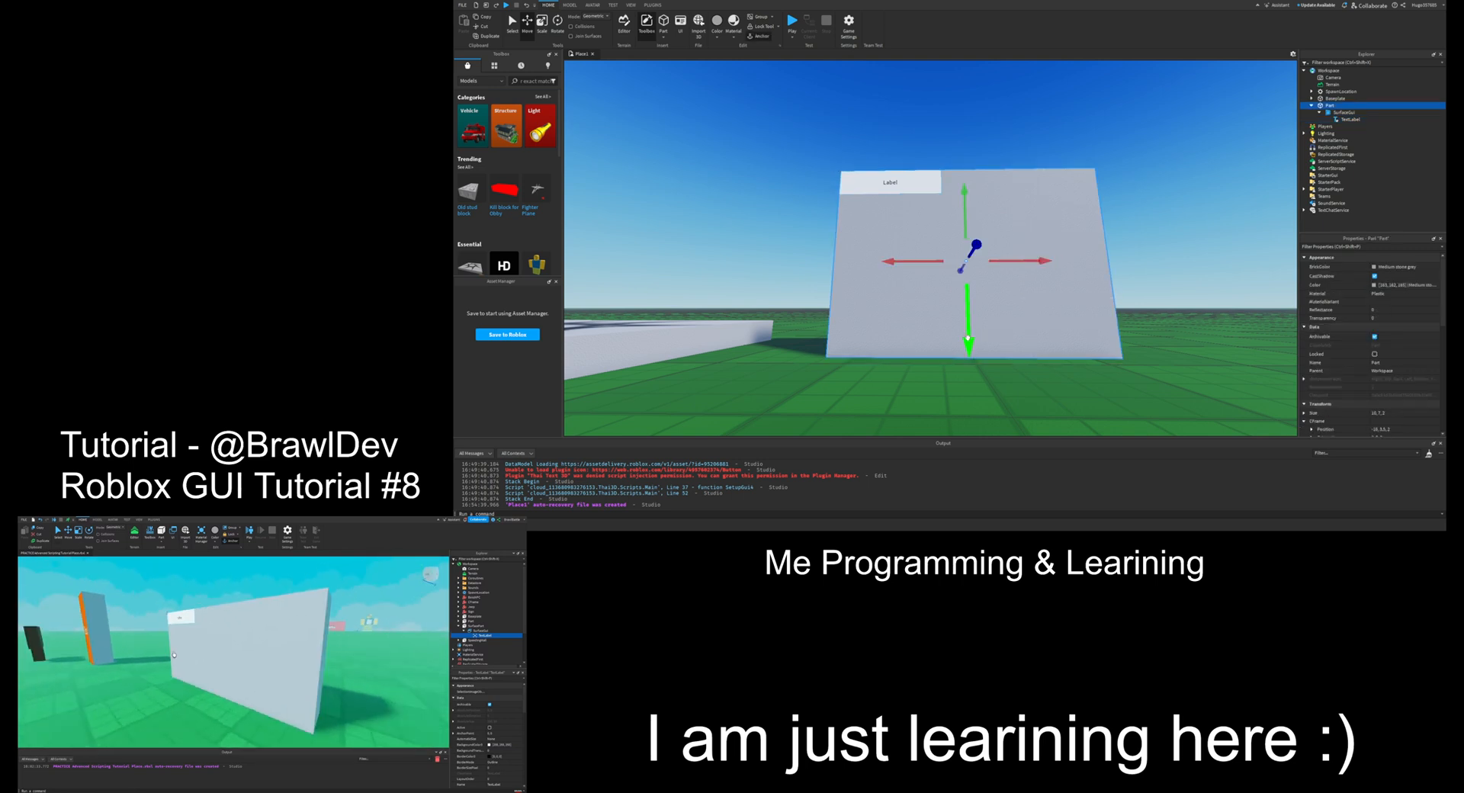
pyautogui.moveTo(967, 339); pyautogui.dragTo(992, 311)
pyautogui.press('s')
pyautogui.moveTo(1027, 165); pyautogui.dragTo(1028, 162, button='right')
pyautogui.press('w')
pyautogui.press('s')
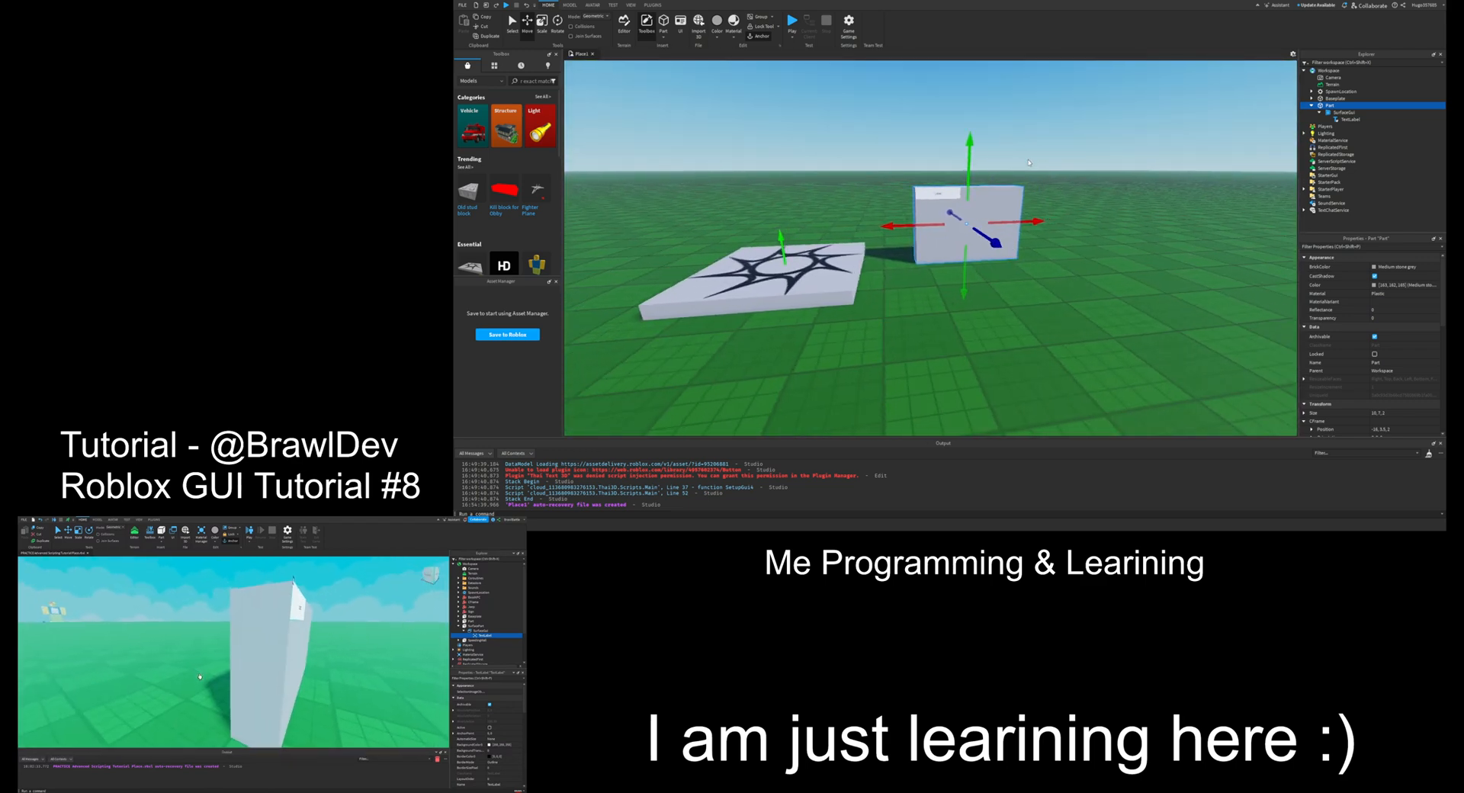
pyautogui.press('w')
pyautogui.press('a')
pyautogui.moveTo(1029, 162); pyautogui.dragTo(1028, 163, button='right')
pyautogui.press('w')
pyautogui.press('a')
pyautogui.press('d')
pyautogui.press('d')
pyautogui.press('s')
pyautogui.press('s')
pyautogui.press('d')
pyautogui.press('w')
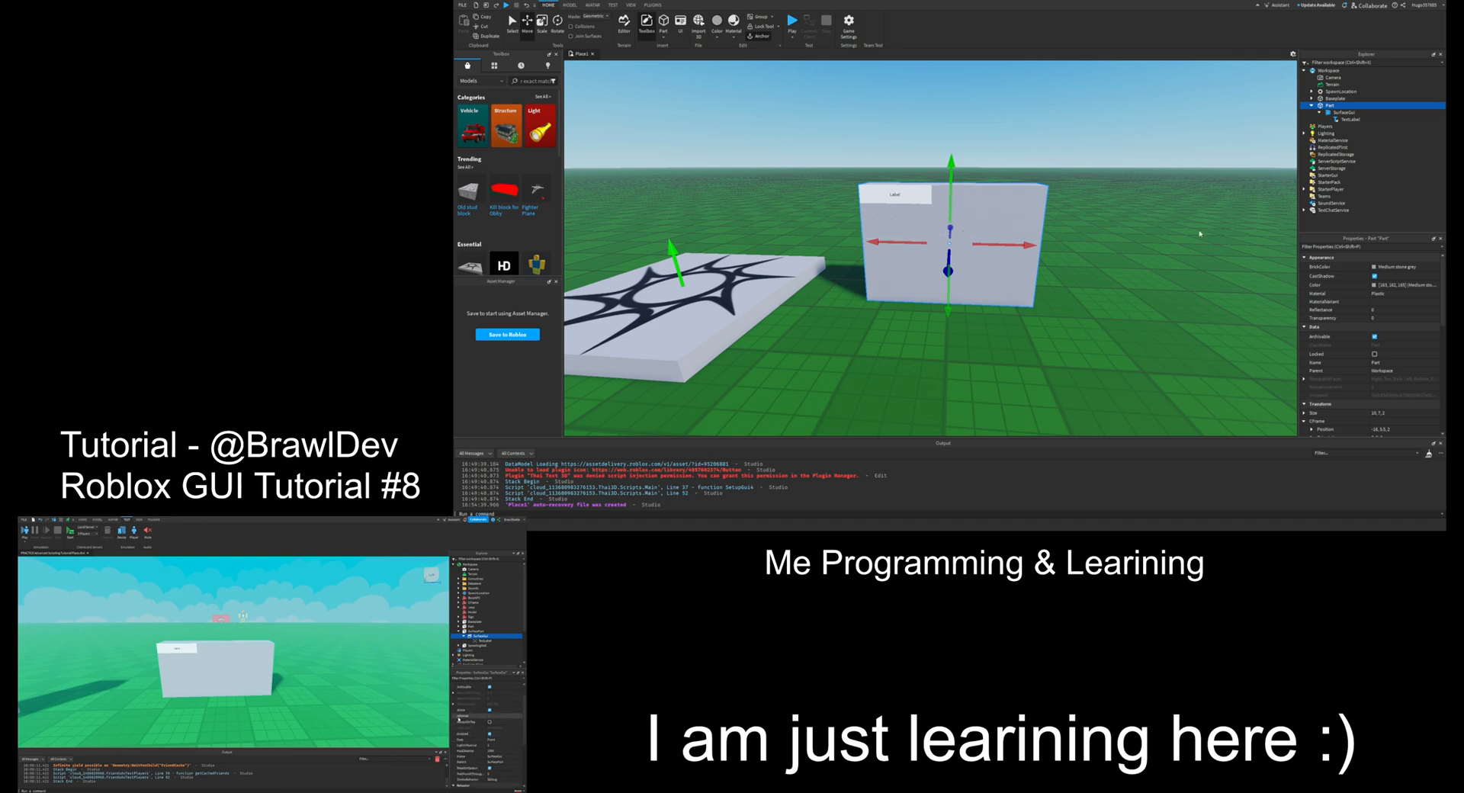
# Step: Filter the SurfaceGui's properties for "ado" and set its Adornee to the wall part
pyautogui.click(1342, 112)
pyautogui.click(1347, 247)
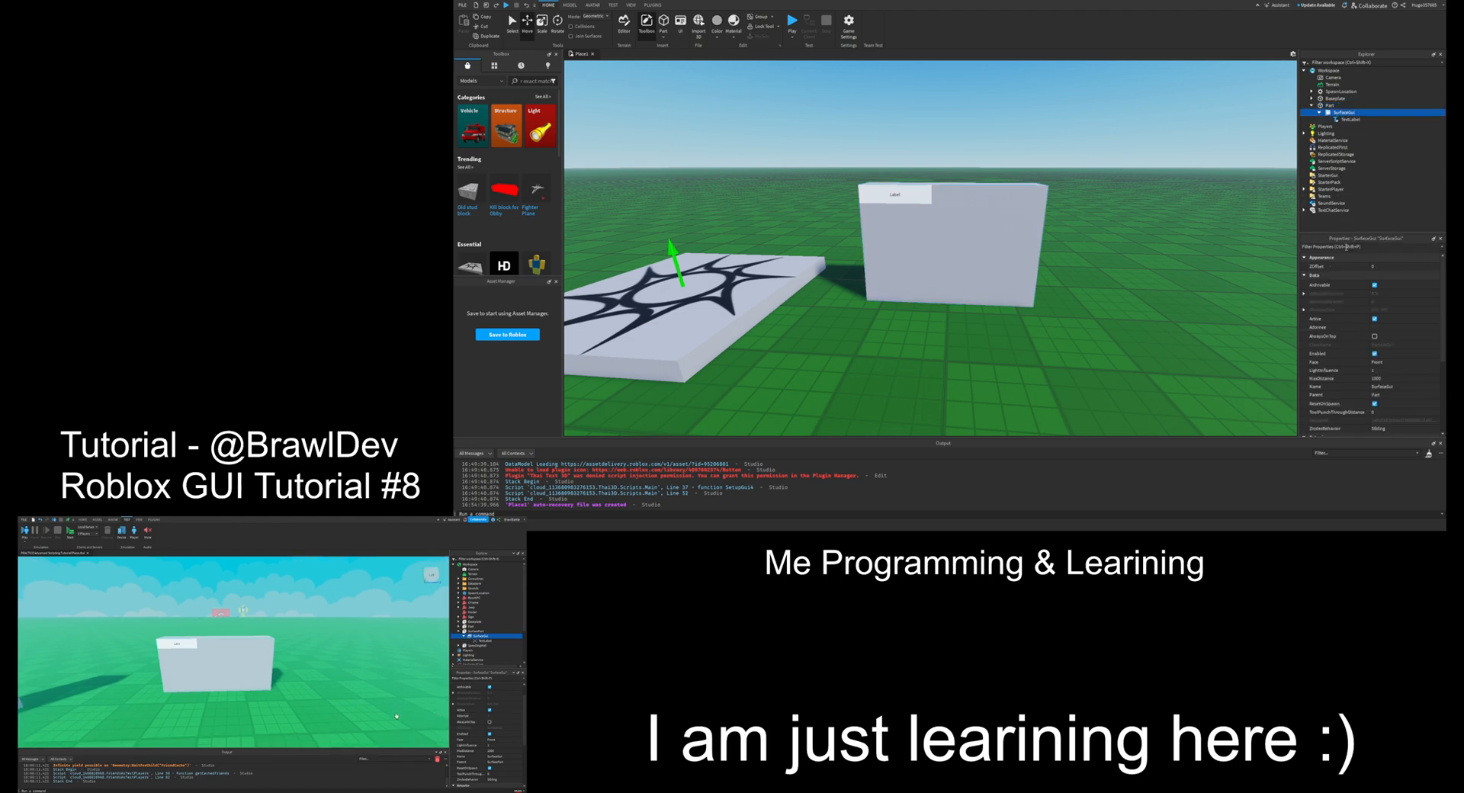
pyautogui.write('ard')
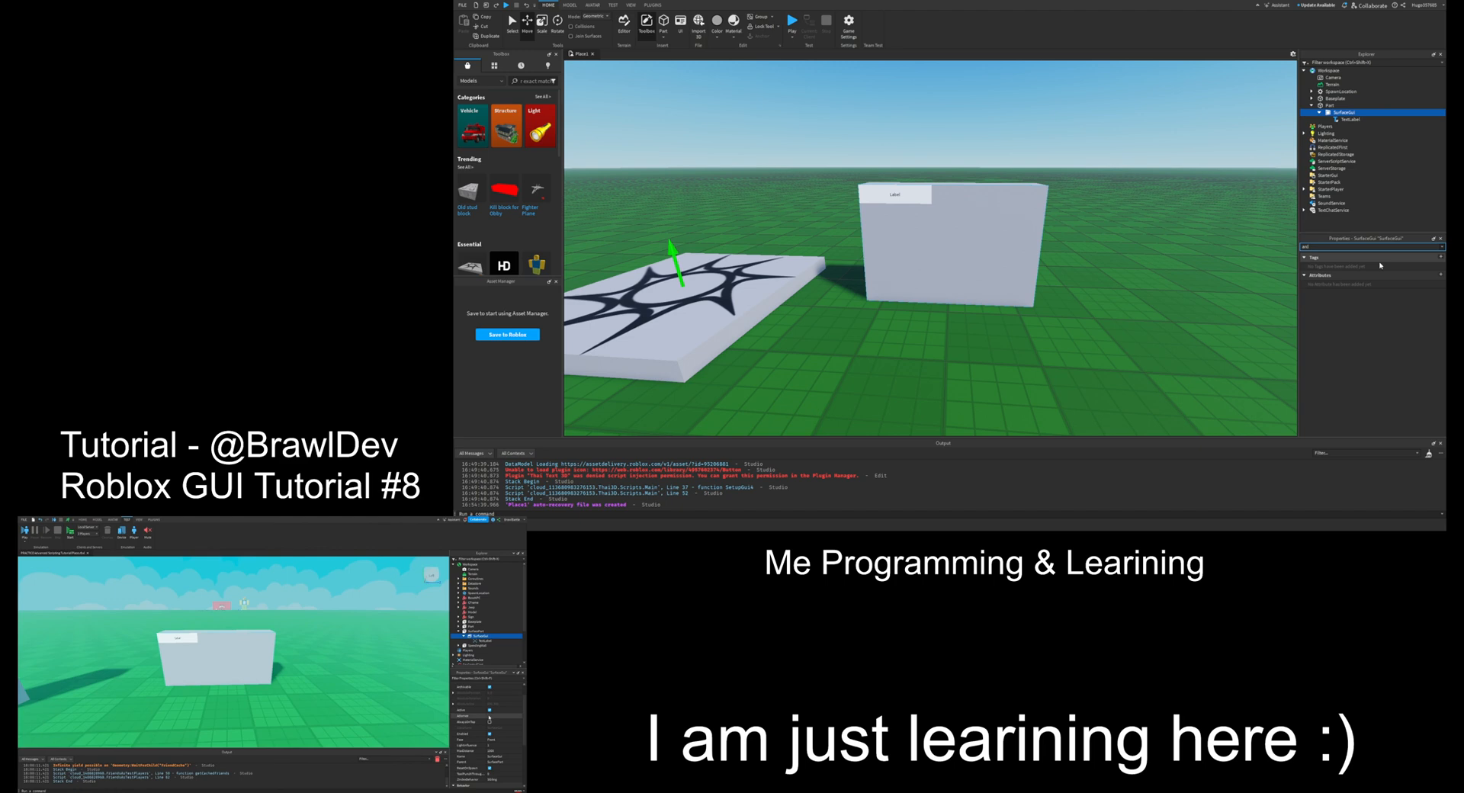
pyautogui.press('BackSpace')
pyautogui.press('BackSpace')
pyautogui.write('do')
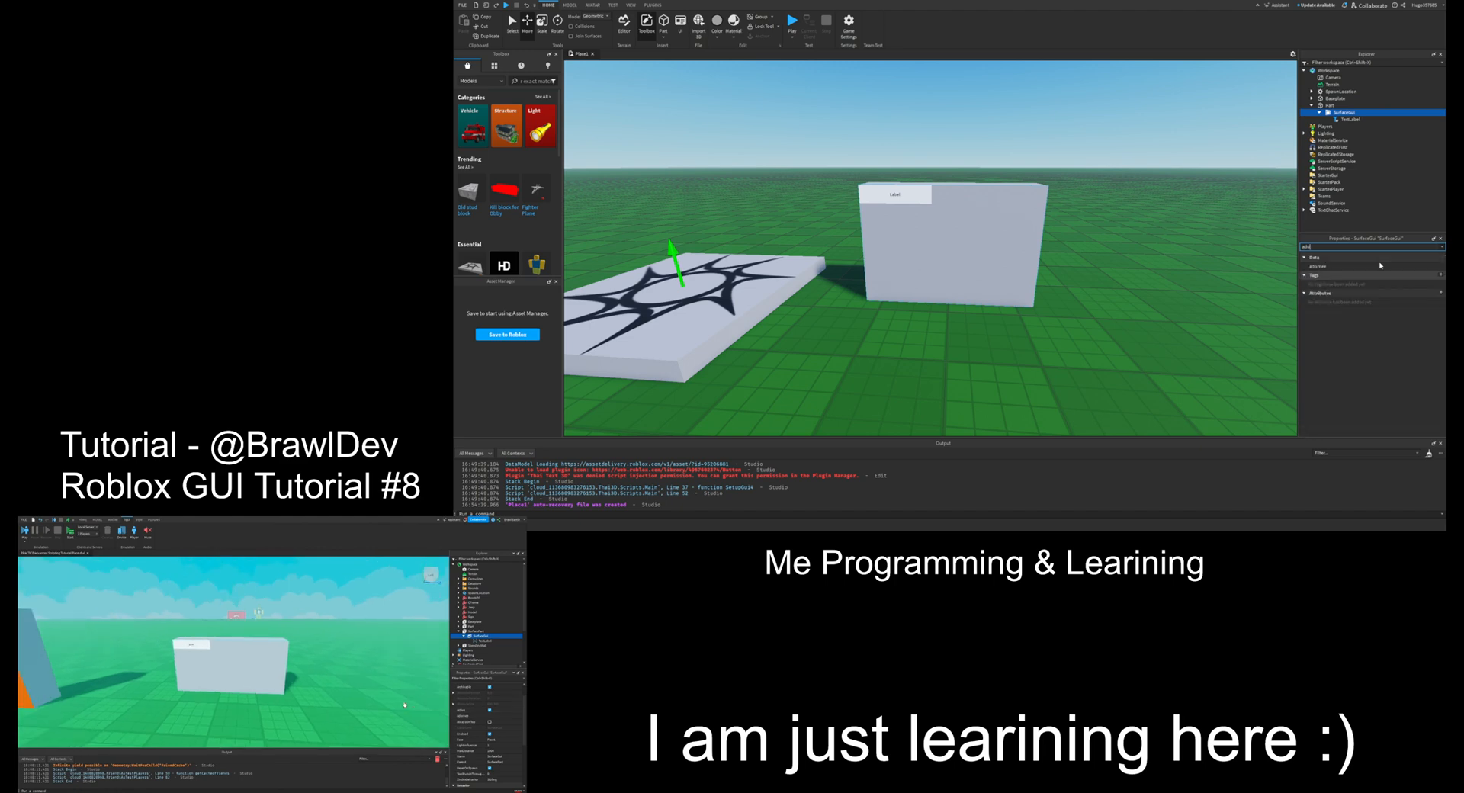
pyautogui.click(1385, 266)
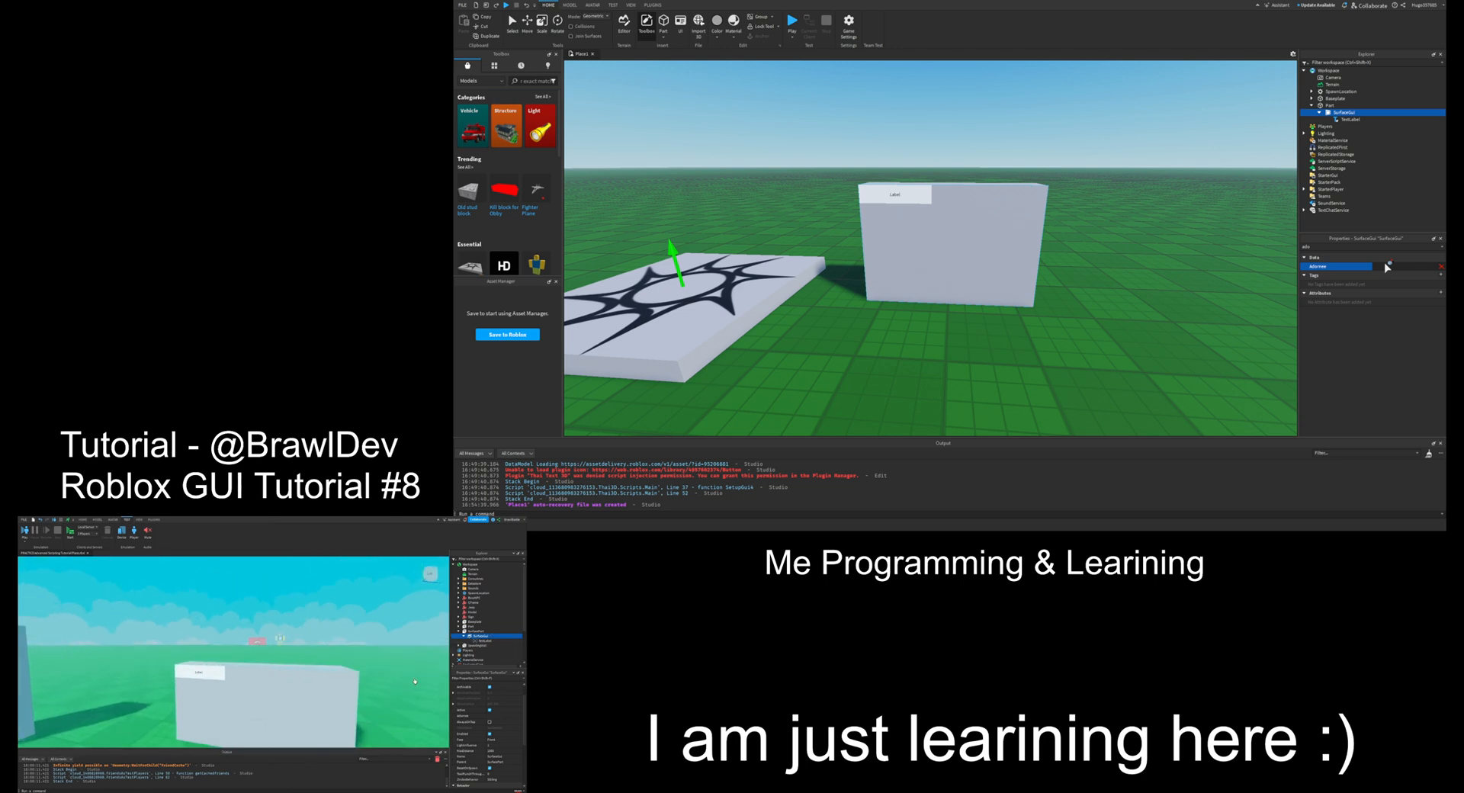
pyautogui.click(1329, 105)
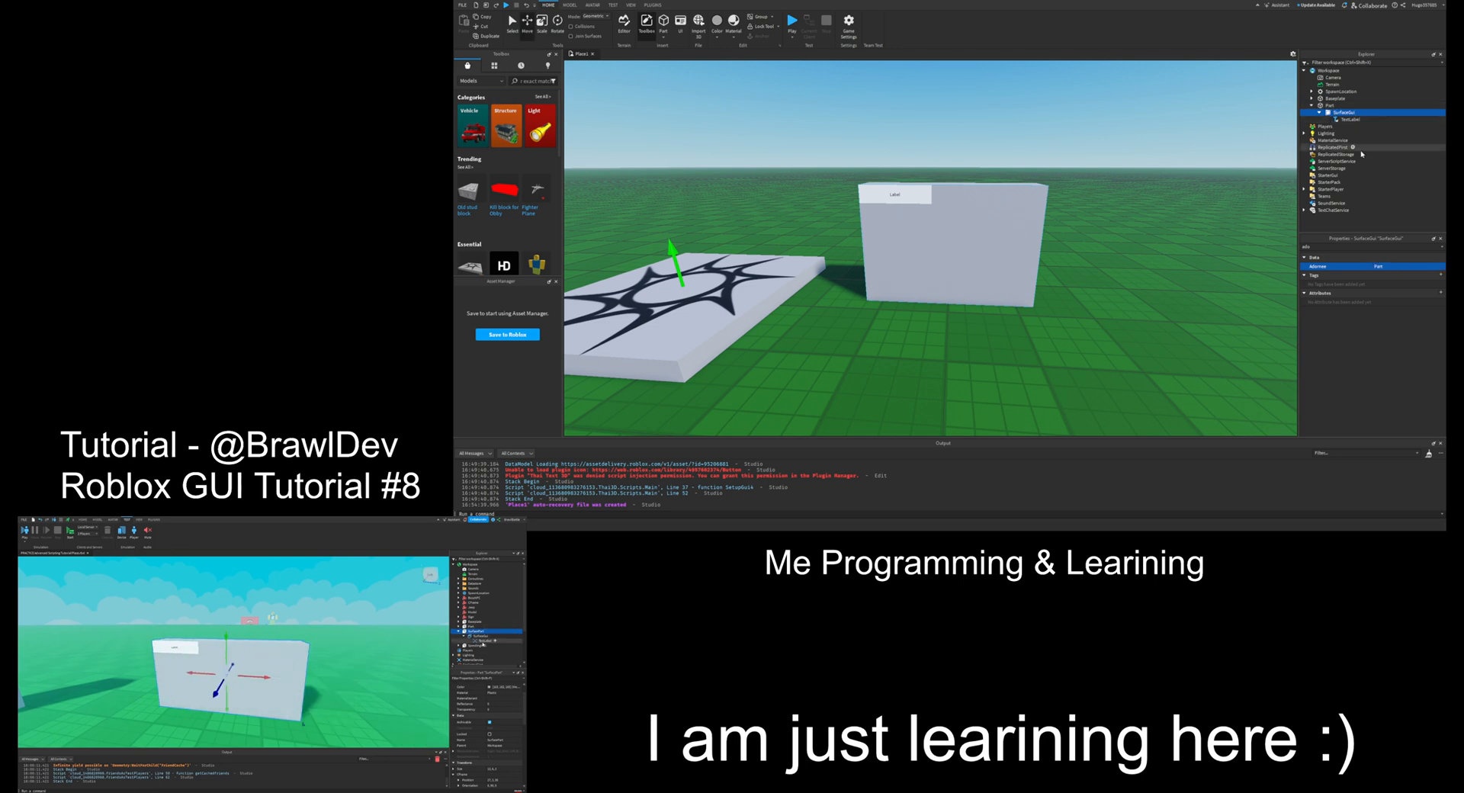
# Step: Check the filtered properties of the wall part and its SurfaceGui, and move the wall 1 stud sideways
pyautogui.click(1024, 183)
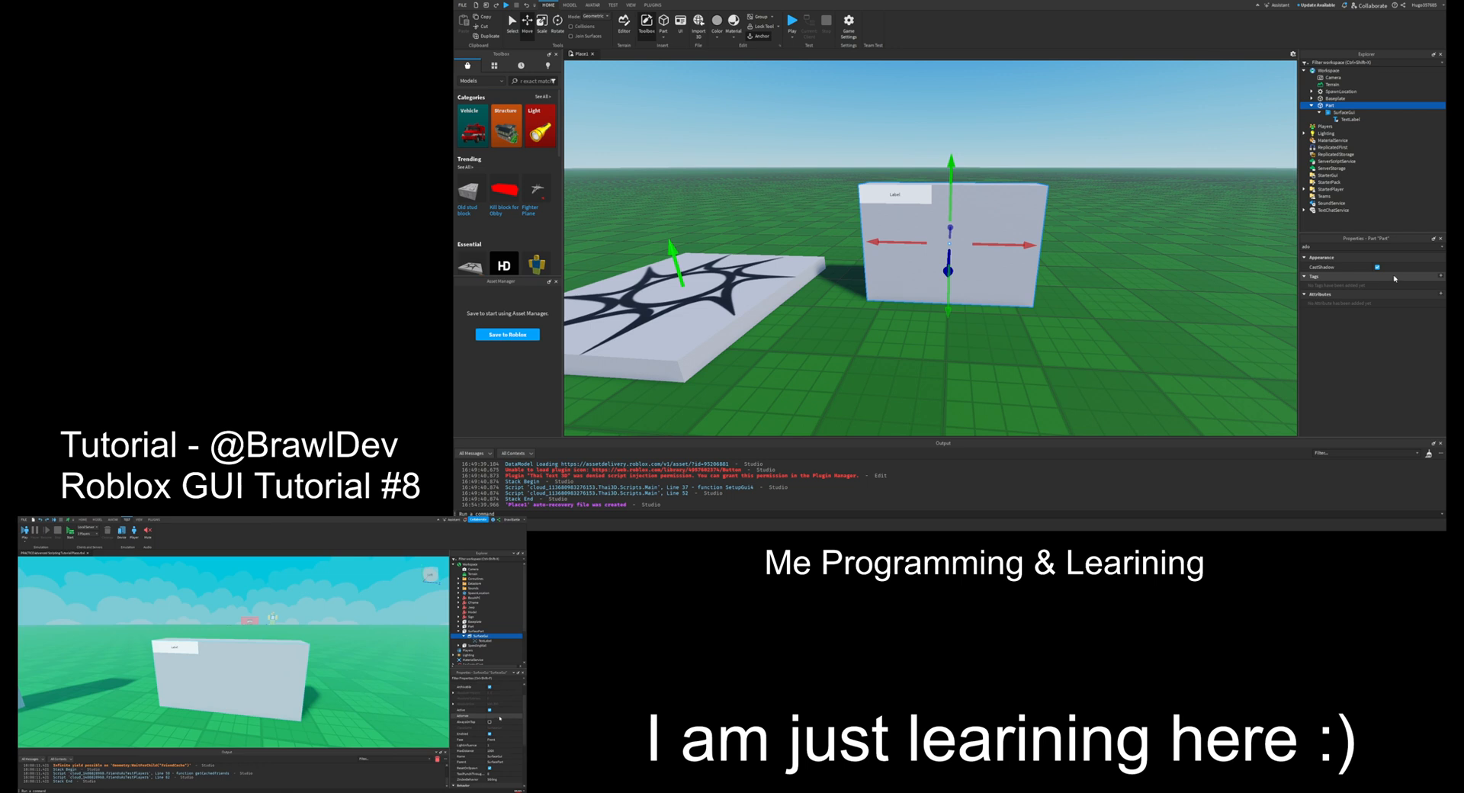
pyautogui.click(1342, 247)
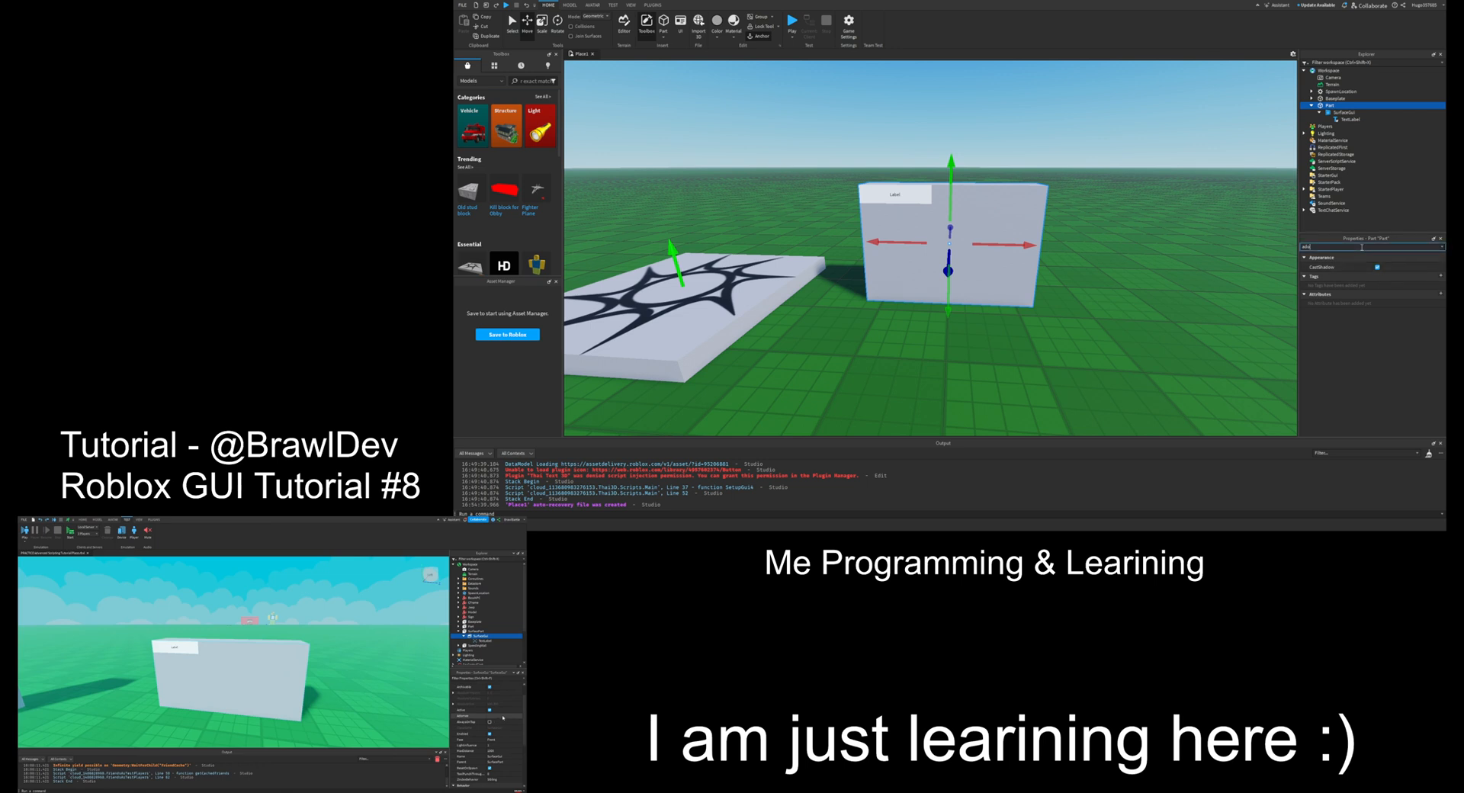
pyautogui.click(1344, 112)
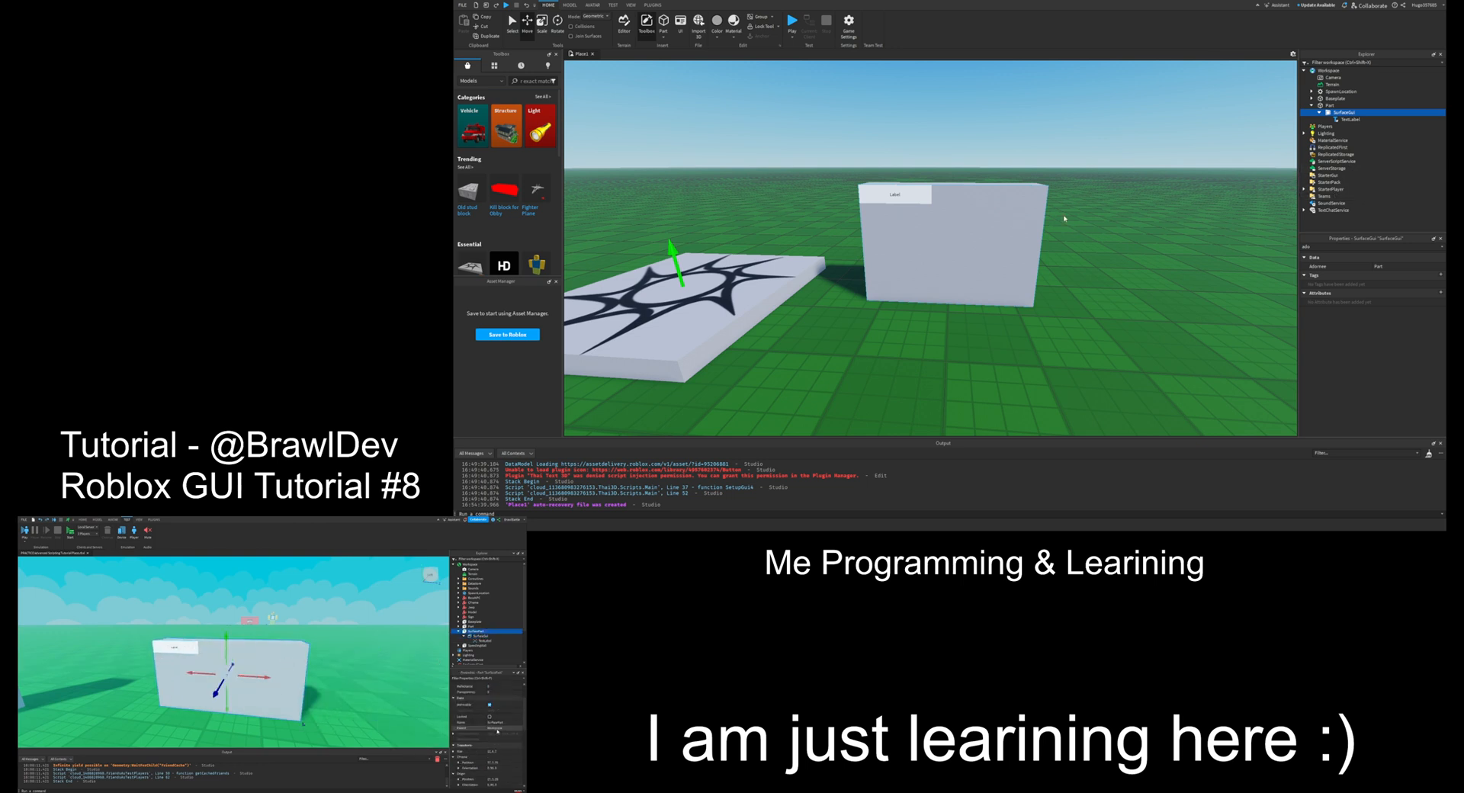
pyautogui.click(1329, 106)
pyautogui.moveTo(995, 245)
pyautogui.mouseDown()
pyautogui.moveTo(903, 249)
pyautogui.moveTo(1030, 250)
pyautogui.moveTo(717, 228)
pyautogui.moveTo(1003, 258)
pyautogui.mouseUp()
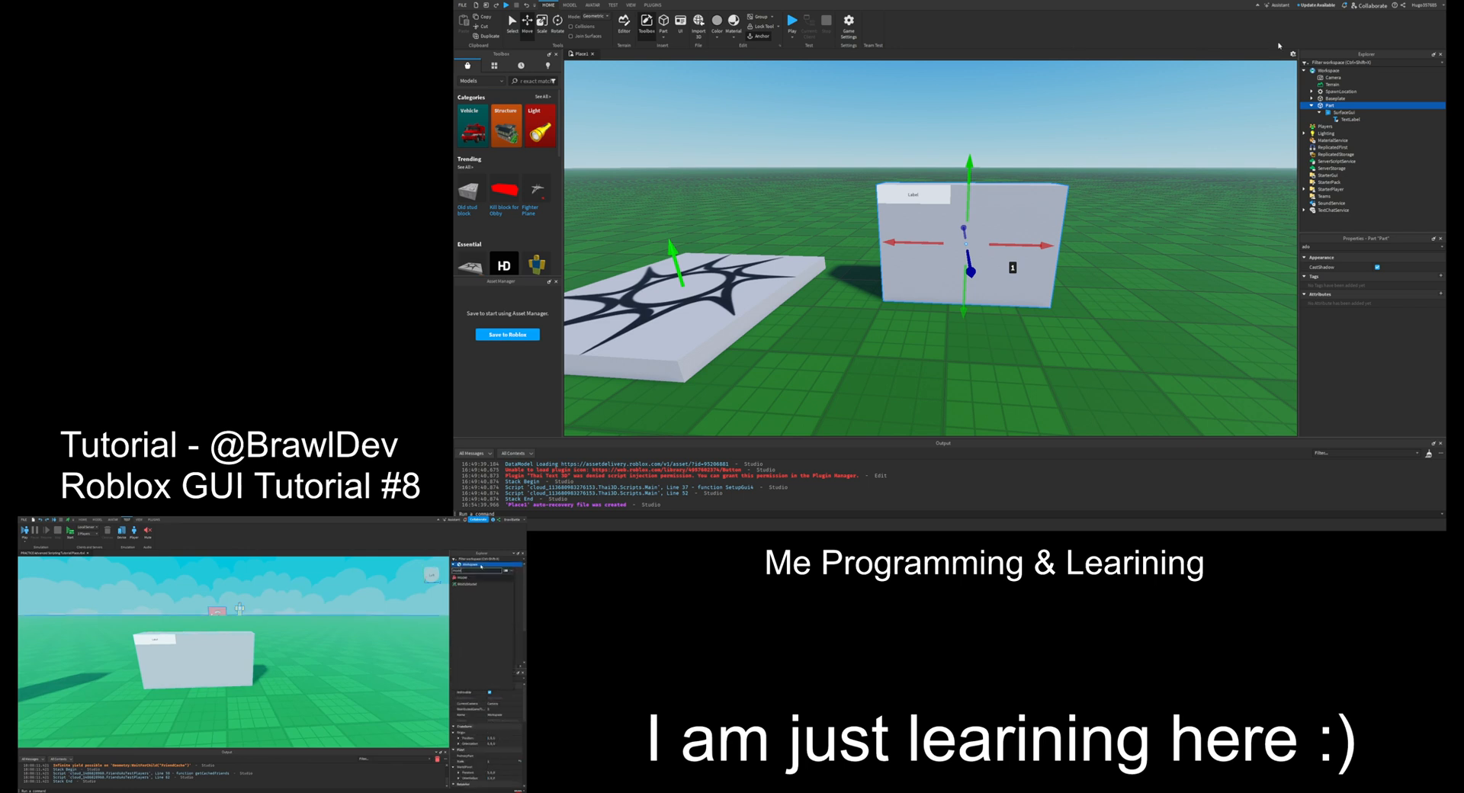
# Step: Add a Model to the Workspace and place the wall part with its SurfaceGui inside it
pyautogui.click(1330, 71)
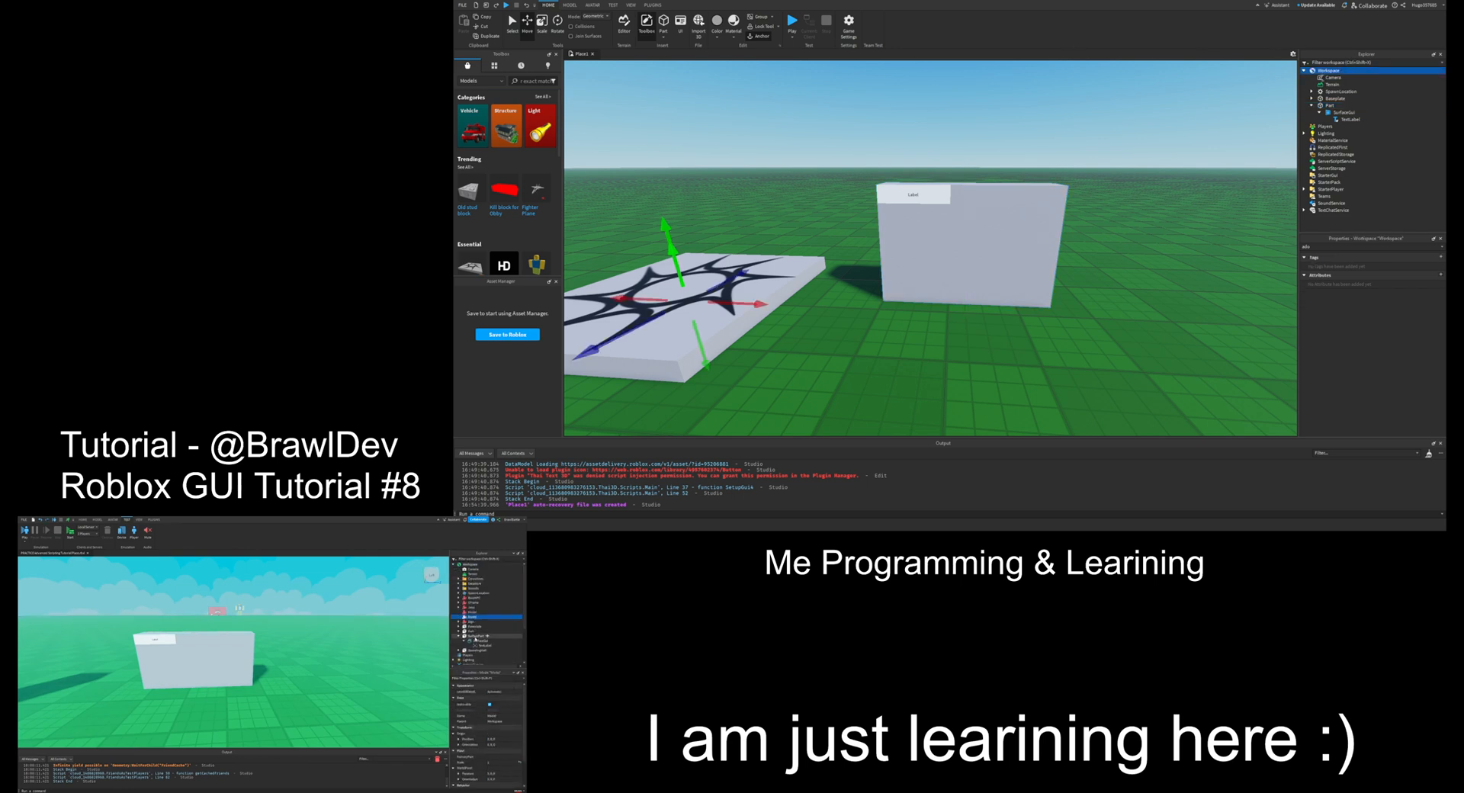
pyautogui.press('Return')
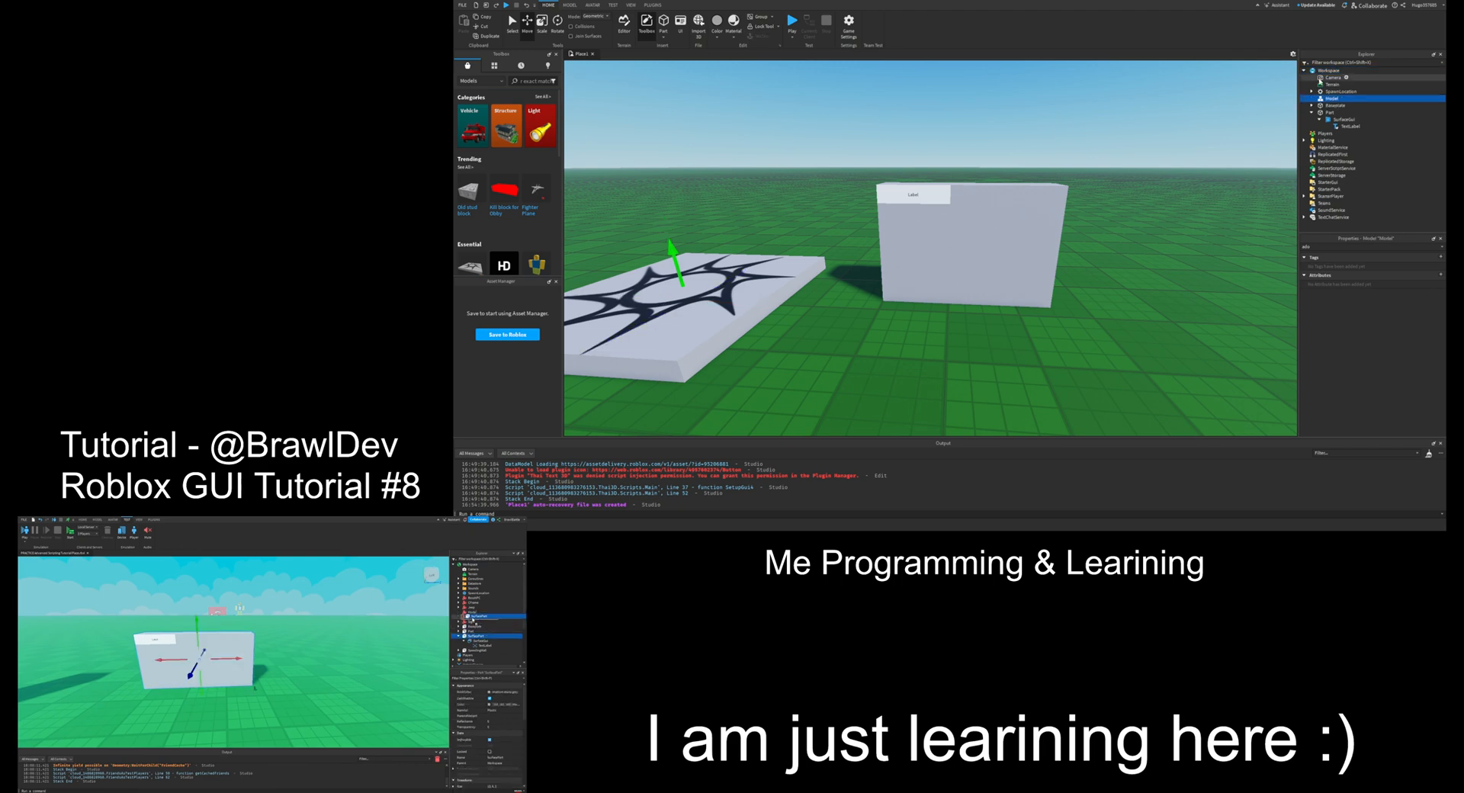
pyautogui.moveTo(1327, 112); pyautogui.dragTo(1330, 104)
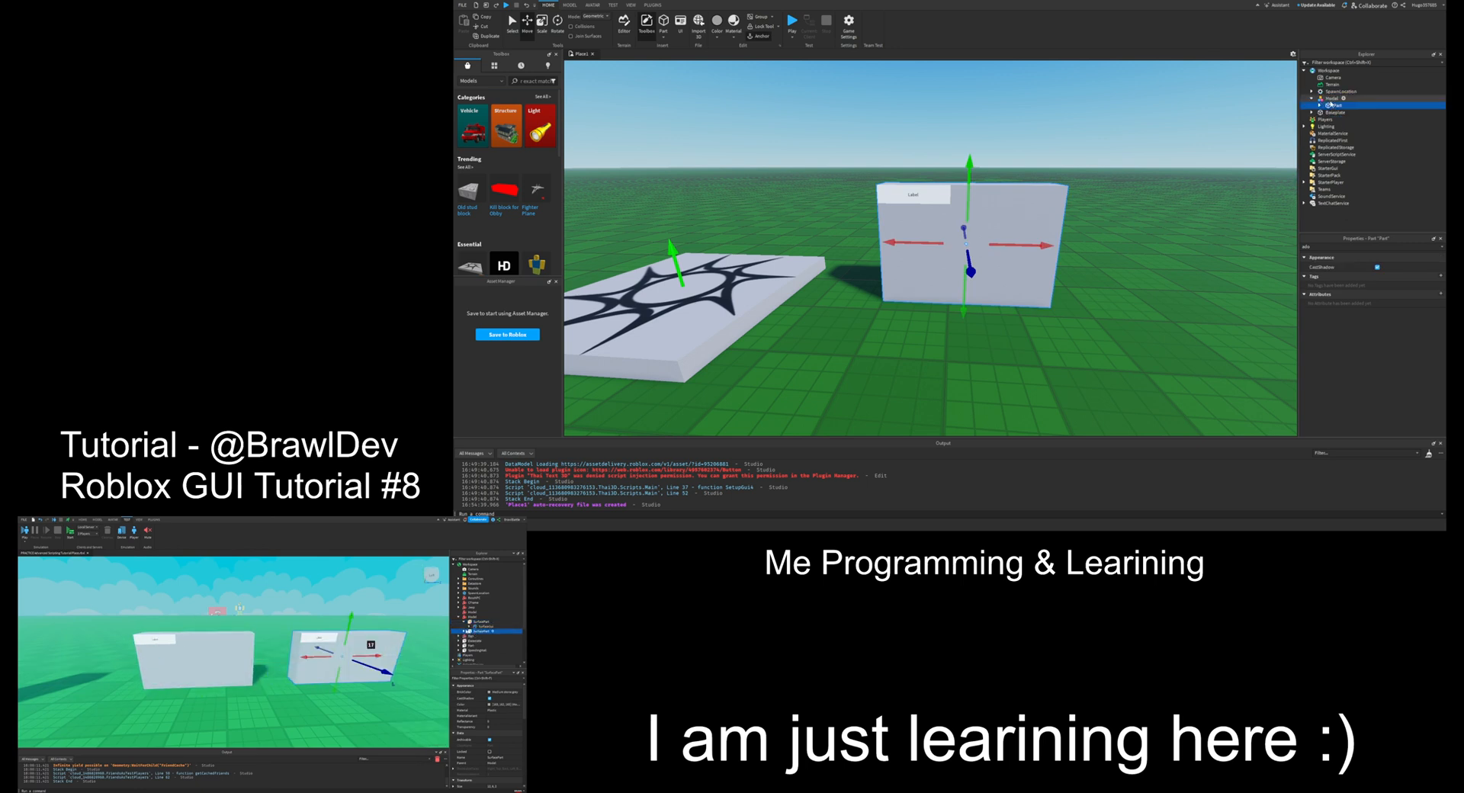
# Step: Duplicate the wall part and move the copy about 11 studs sideways so it stands beside the original
pyautogui.hotkey('ctrl', 'd')
pyautogui.moveTo(1041, 244); pyautogui.dragTo(1266, 248)
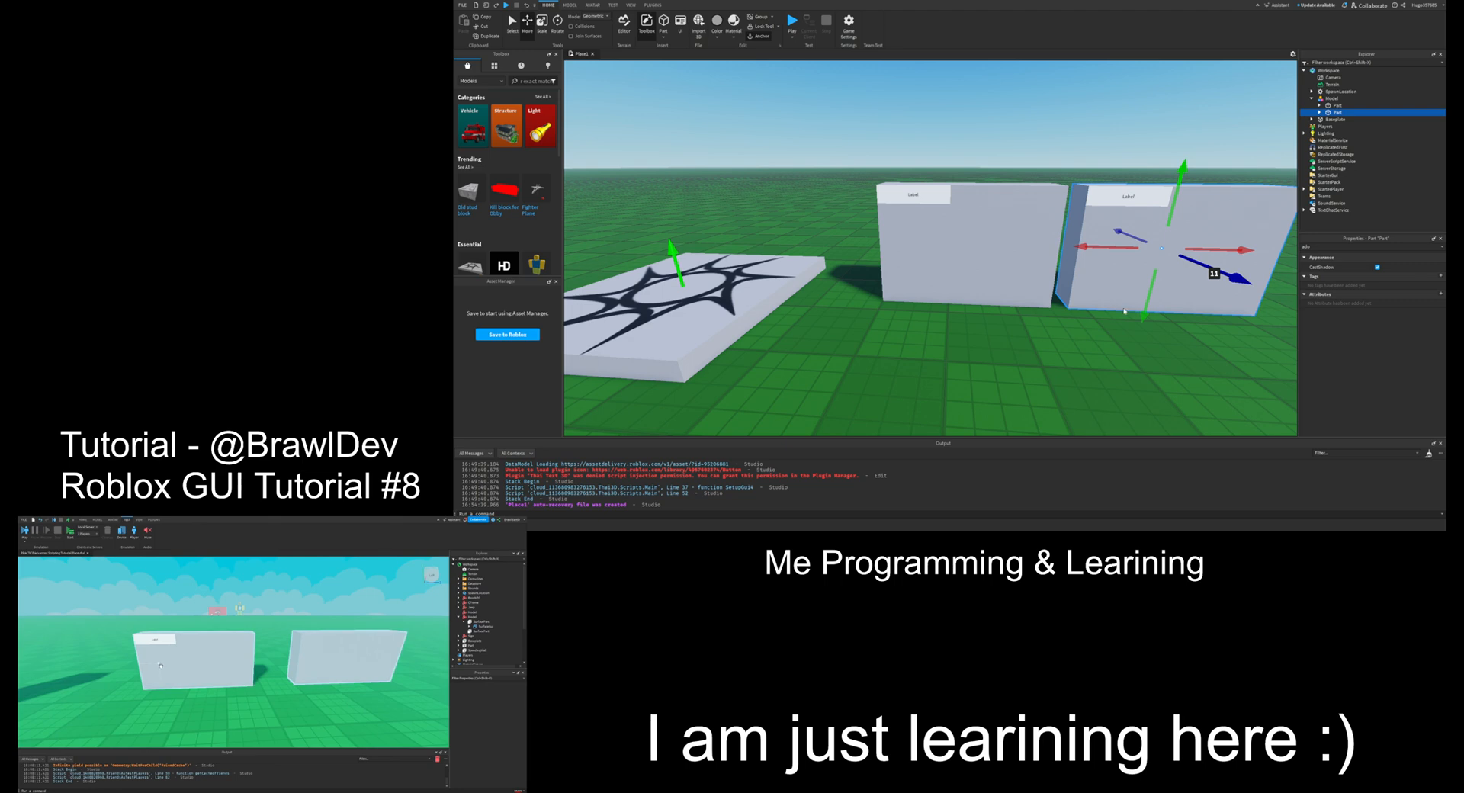
# Step: Delete the SurfaceGui from the duplicated wall part
pyautogui.click(1320, 112)
pyautogui.click(1336, 119)
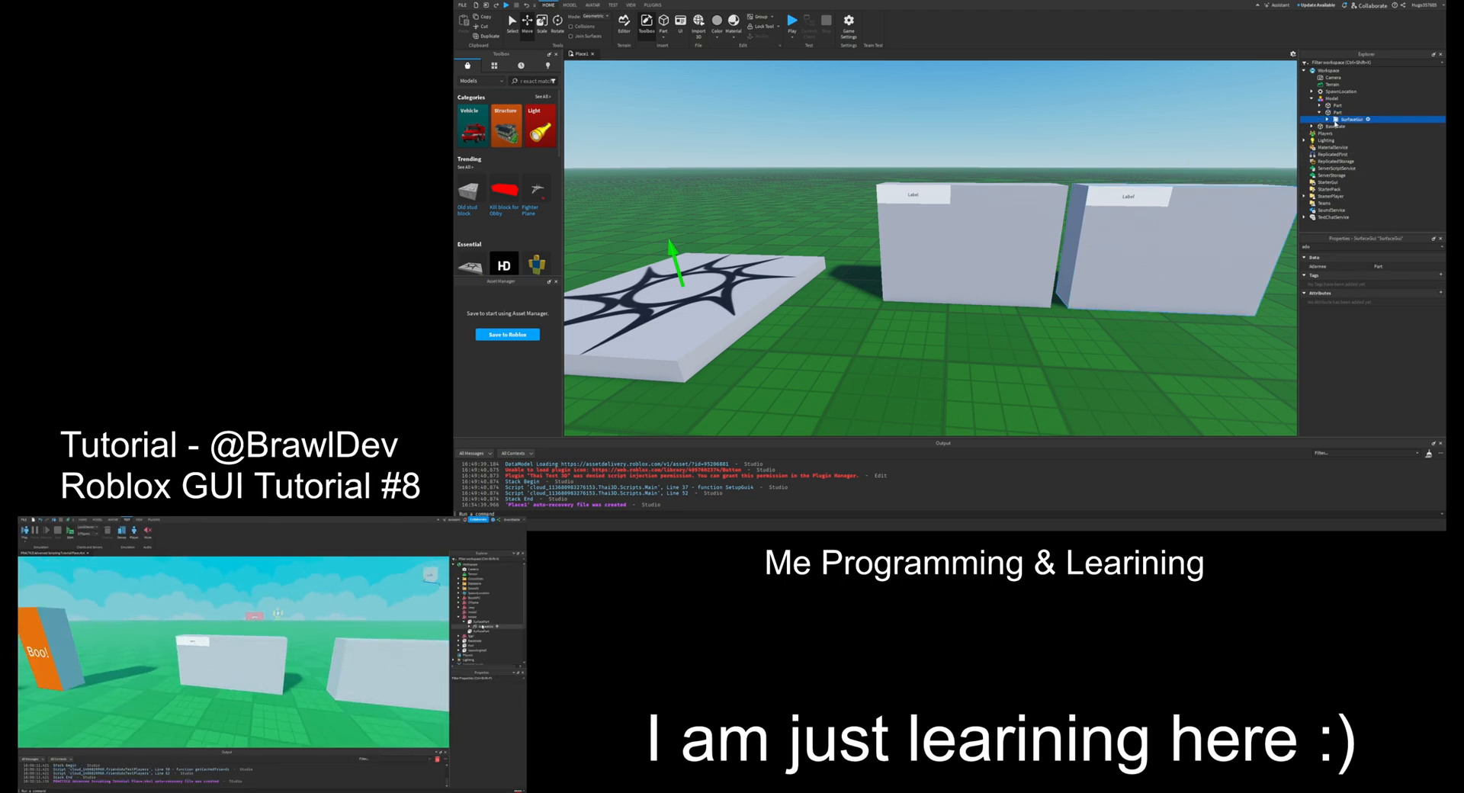
pyautogui.press('Delete')
# Step: Examine the two walls from different angles, selecting the whole model and the individual walls
pyautogui.press('d')
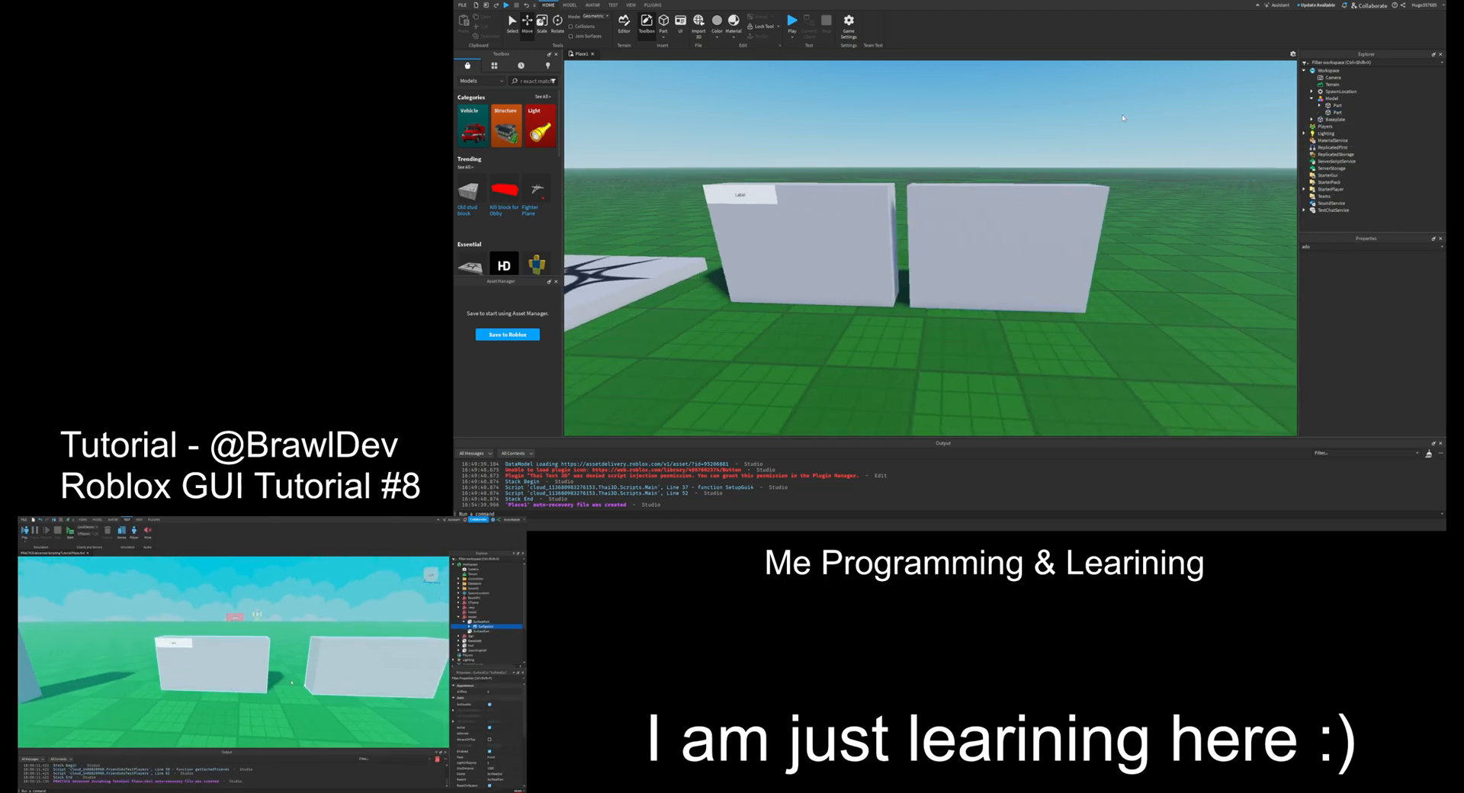
pyautogui.moveTo(1123, 118); pyautogui.dragTo(1015, 124, button='right')
pyautogui.click(992, 217)
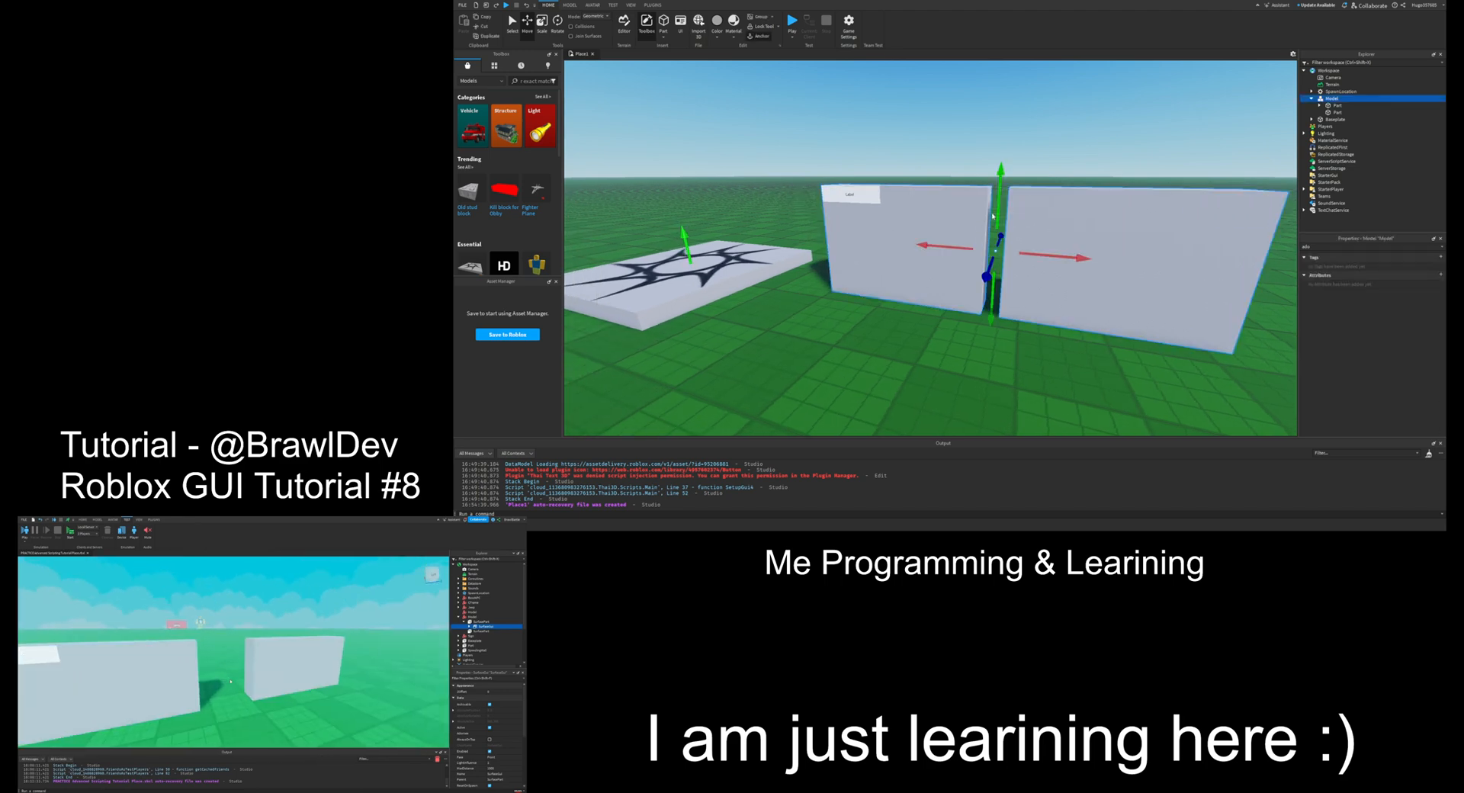
pyautogui.keyDown('alt'); pyautogui.click(1022, 209); pyautogui.keyUp('alt')
pyautogui.keyDown('alt'); pyautogui.click(946, 221); pyautogui.keyUp('alt')
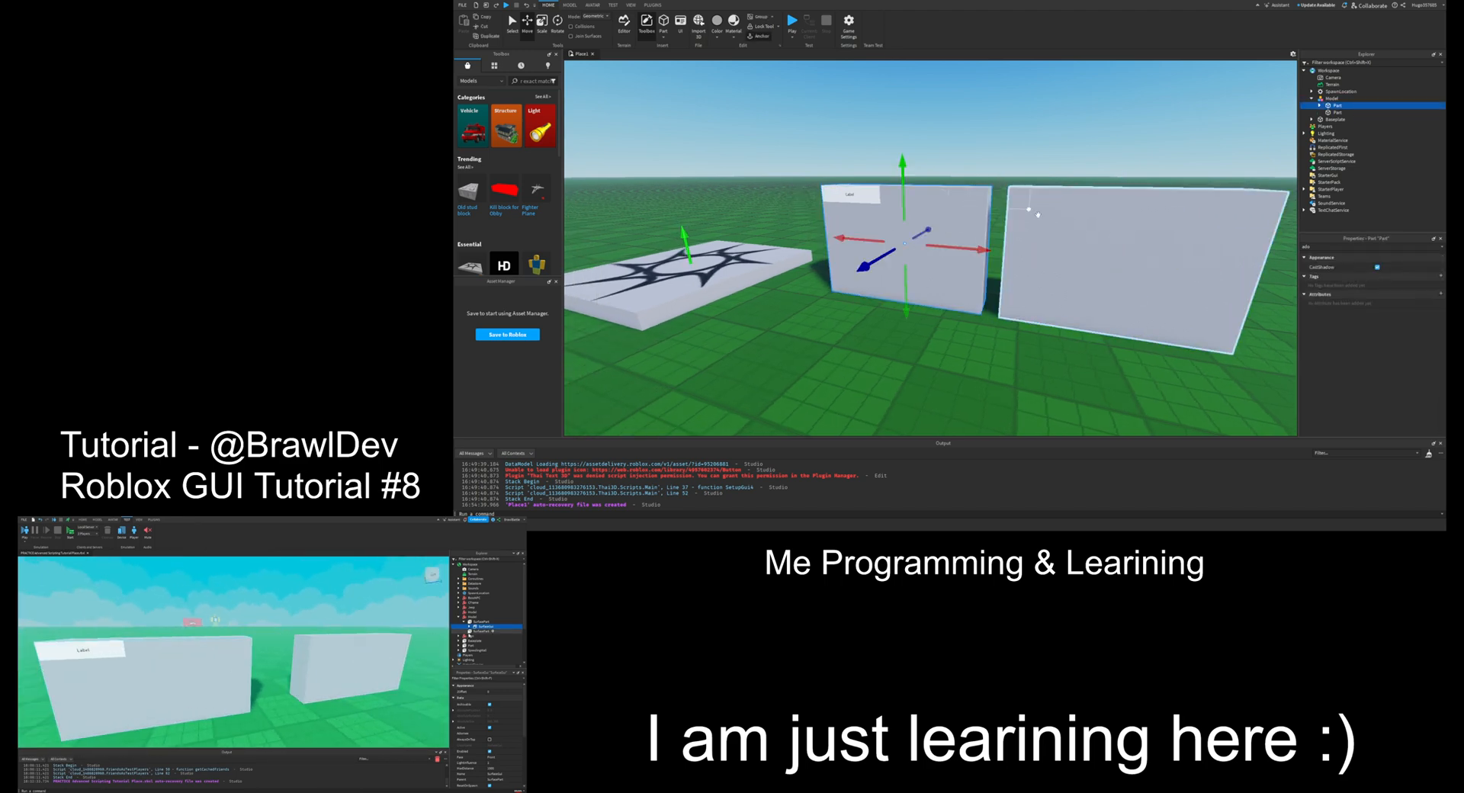
pyautogui.keyDown('alt'); pyautogui.click(1038, 215); pyautogui.keyUp('alt')
pyautogui.keyDown('alt'); pyautogui.click(963, 214); pyautogui.keyUp('alt')
pyautogui.click(1026, 154)
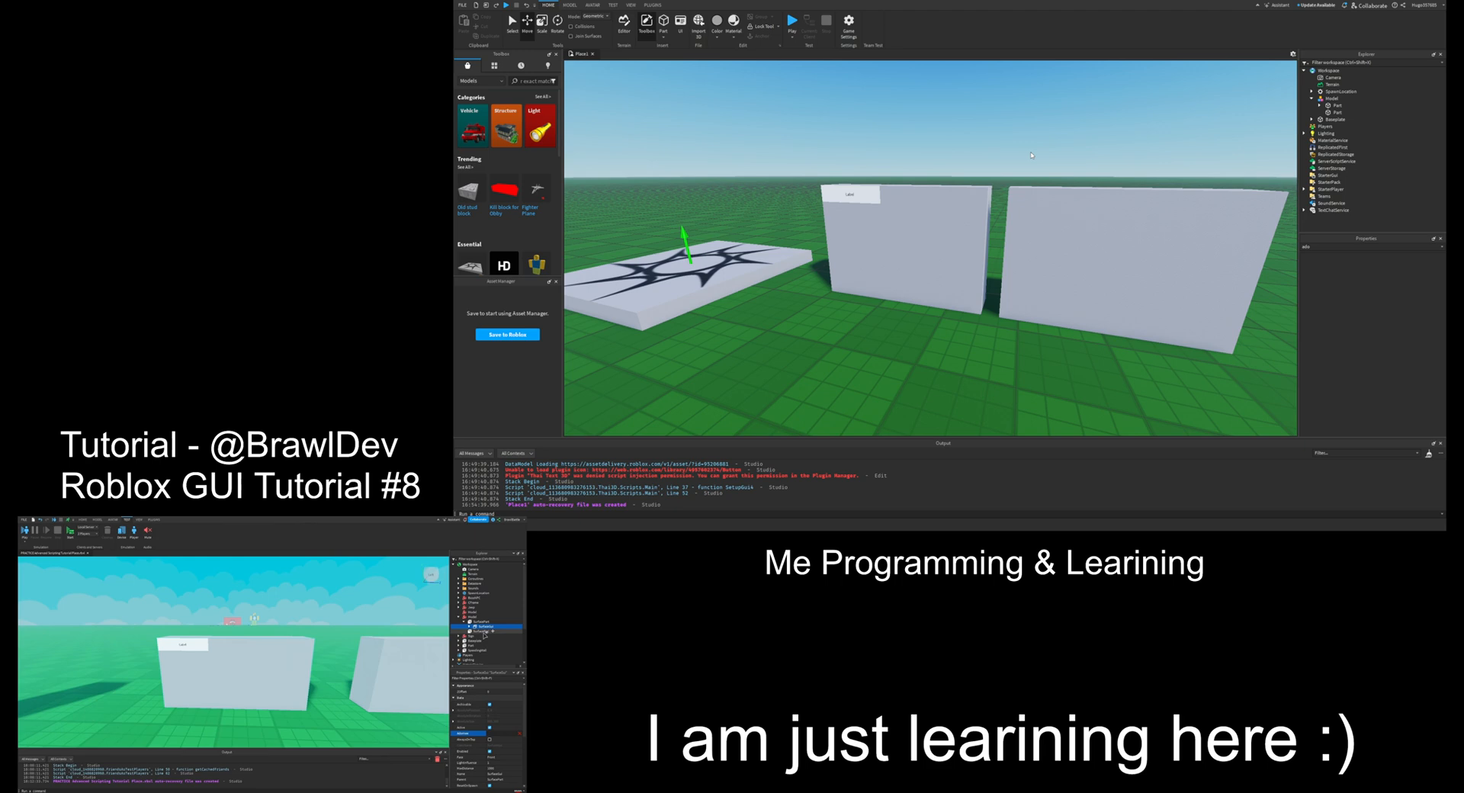
pyautogui.moveTo(906, 176); pyautogui.dragTo(931, 169, button='right')
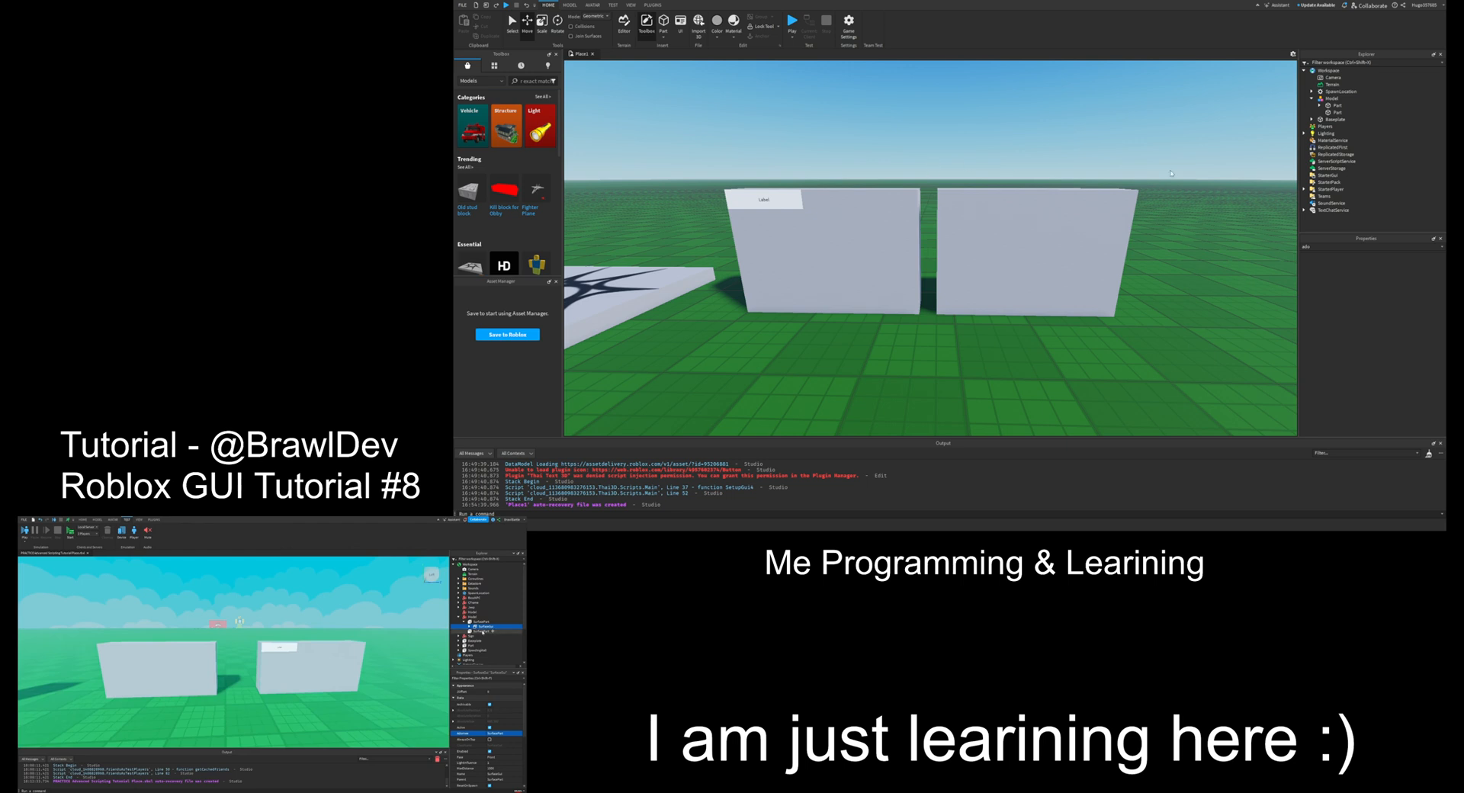
# Step: Set the Adornee of the original wall's SurfaceGui to the duplicated wall
pyautogui.click(1320, 106)
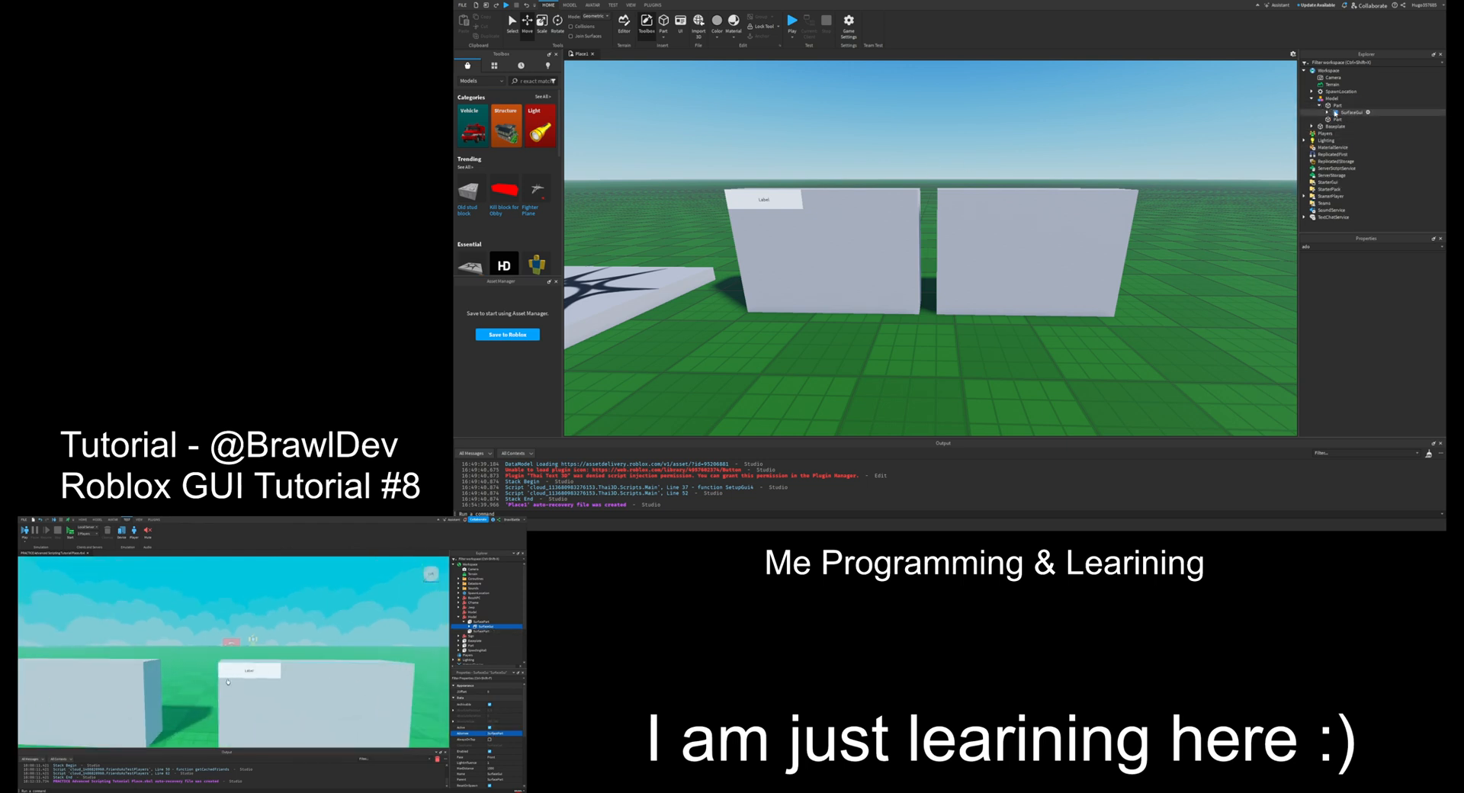
pyautogui.click(1336, 113)
pyautogui.click(1385, 267)
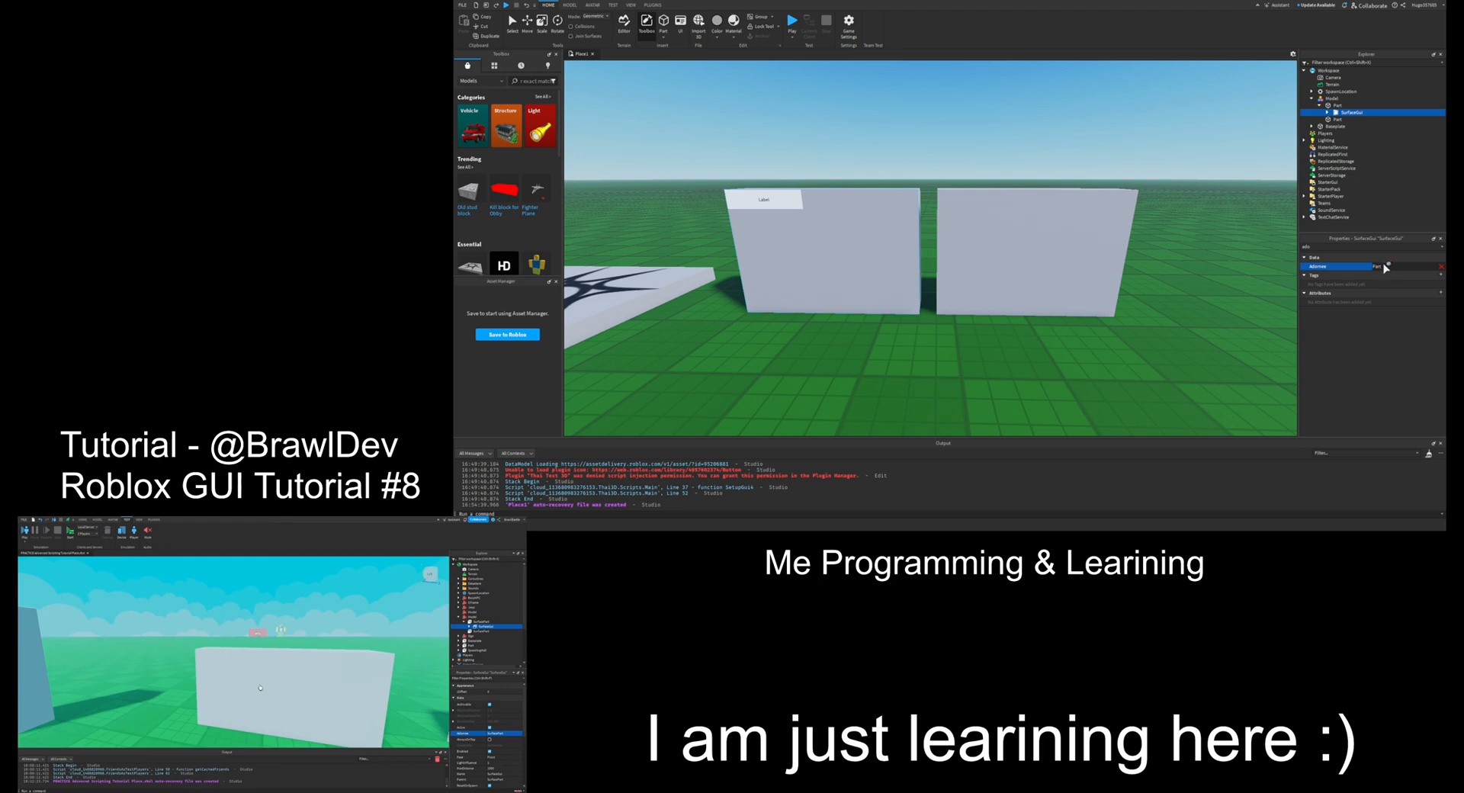
pyautogui.click(1075, 206)
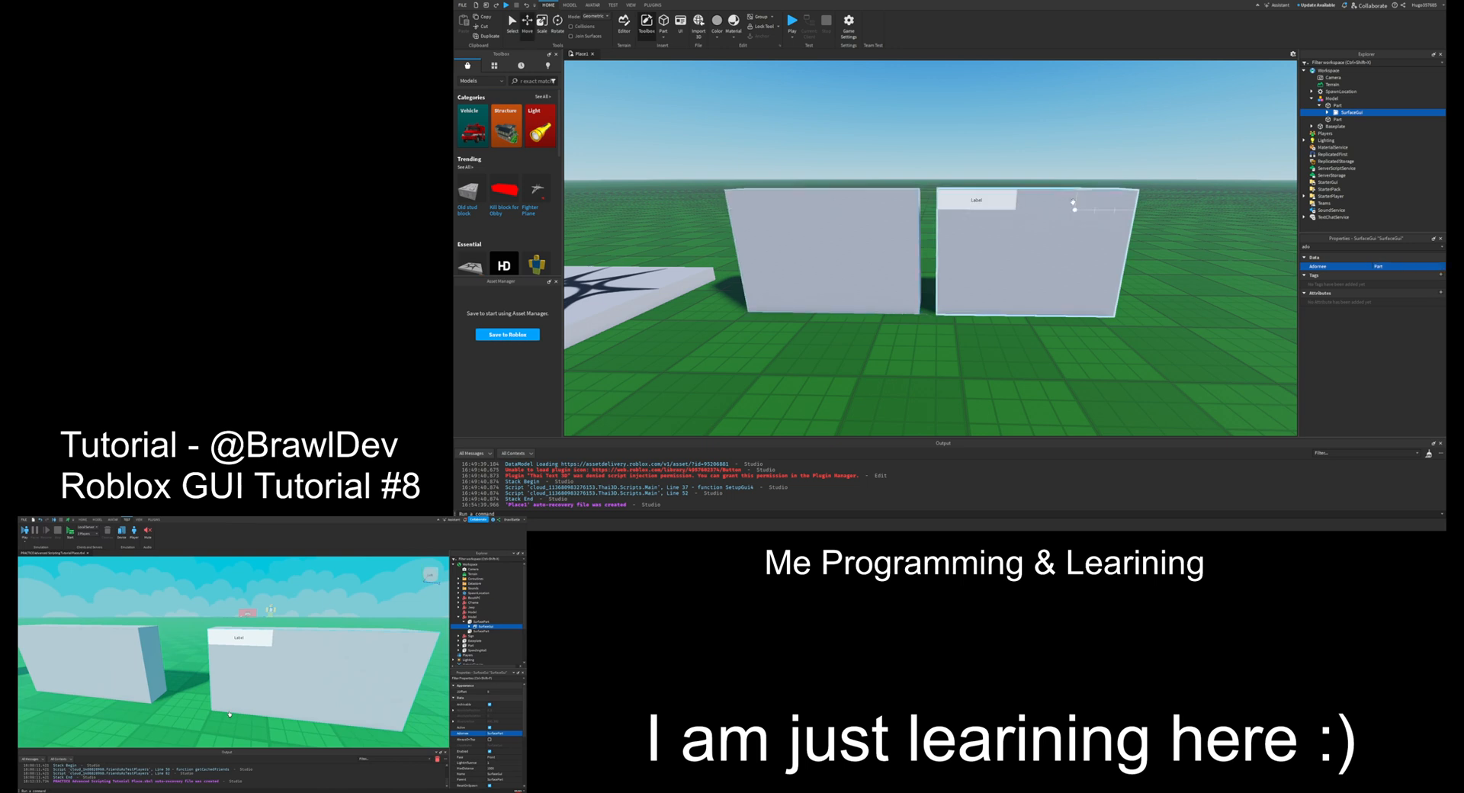
# Step: Switch the SurfaceGui's Adornee back and forth between the original and duplicated walls, ending on the duplicate
pyautogui.click(1382, 267)
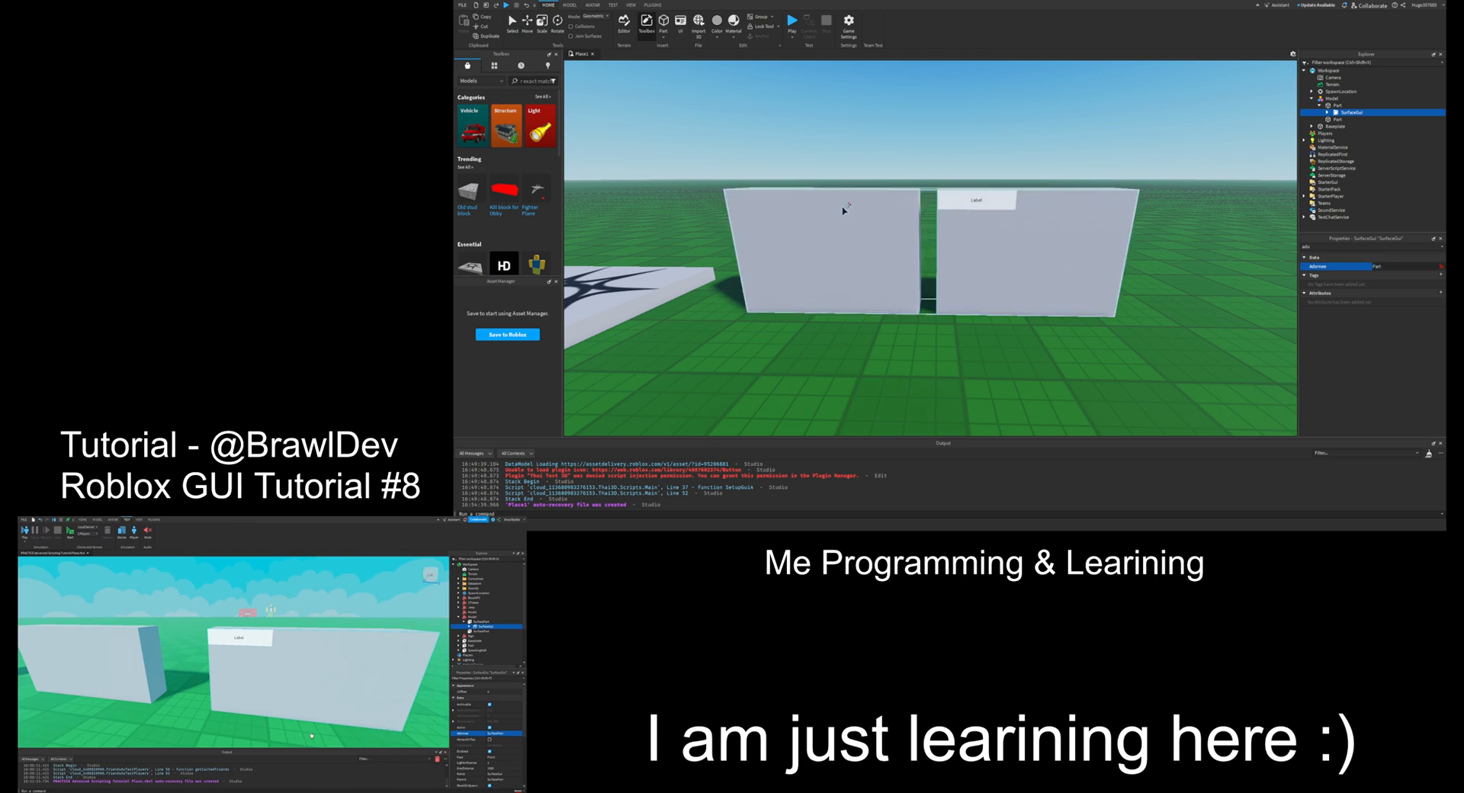
pyautogui.click(835, 211)
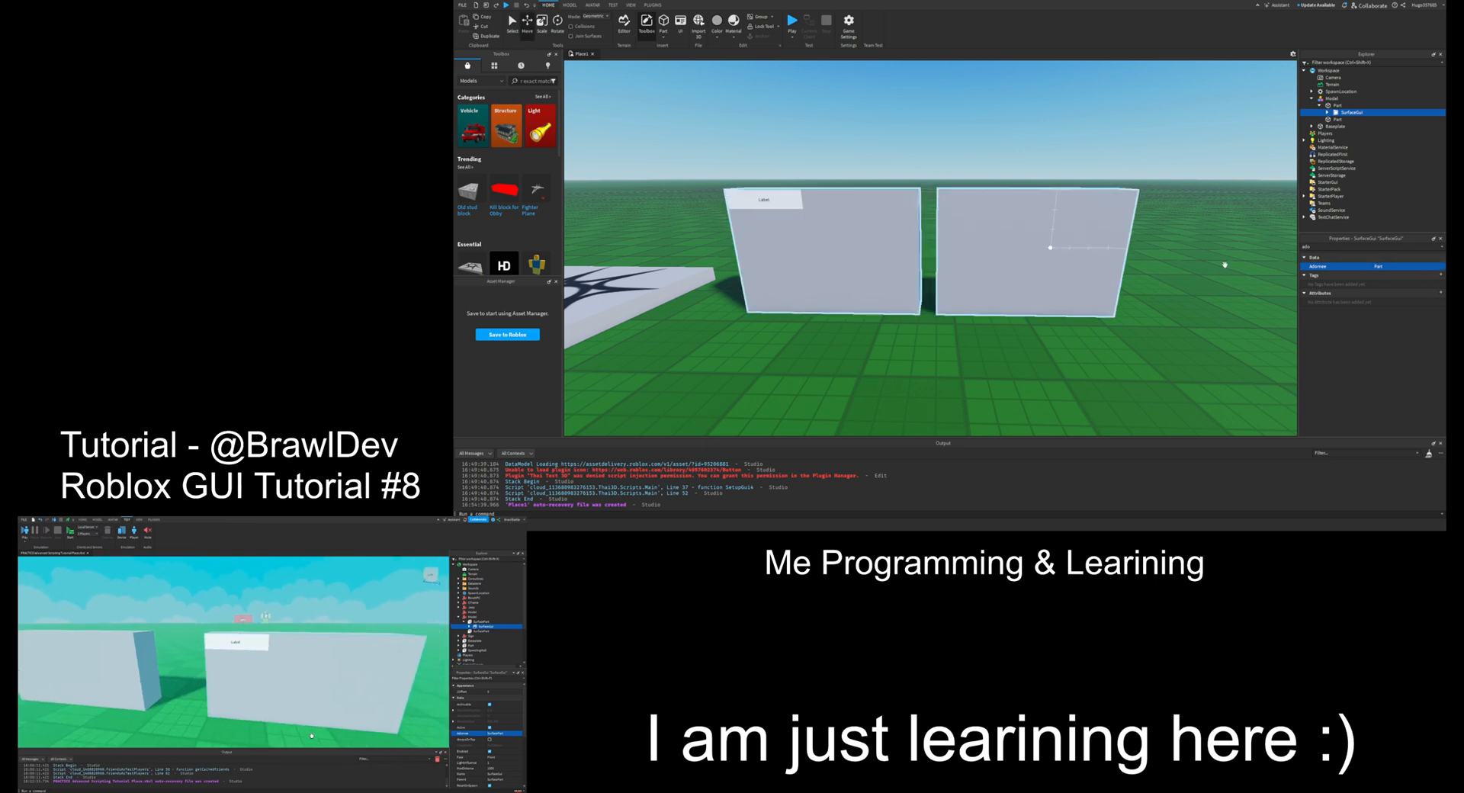
pyautogui.click(1397, 267)
pyautogui.click(942, 212)
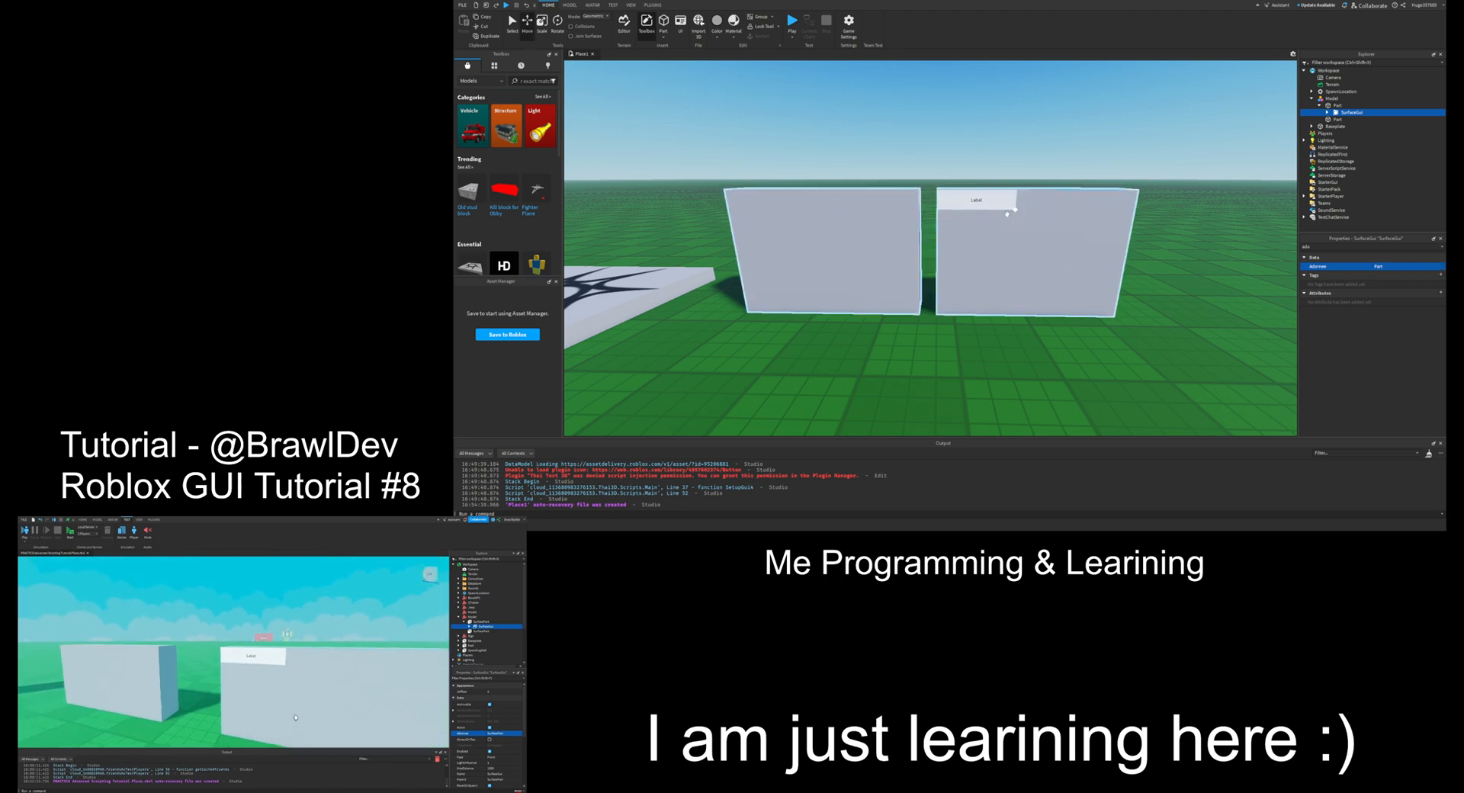
pyautogui.click(1047, 155)
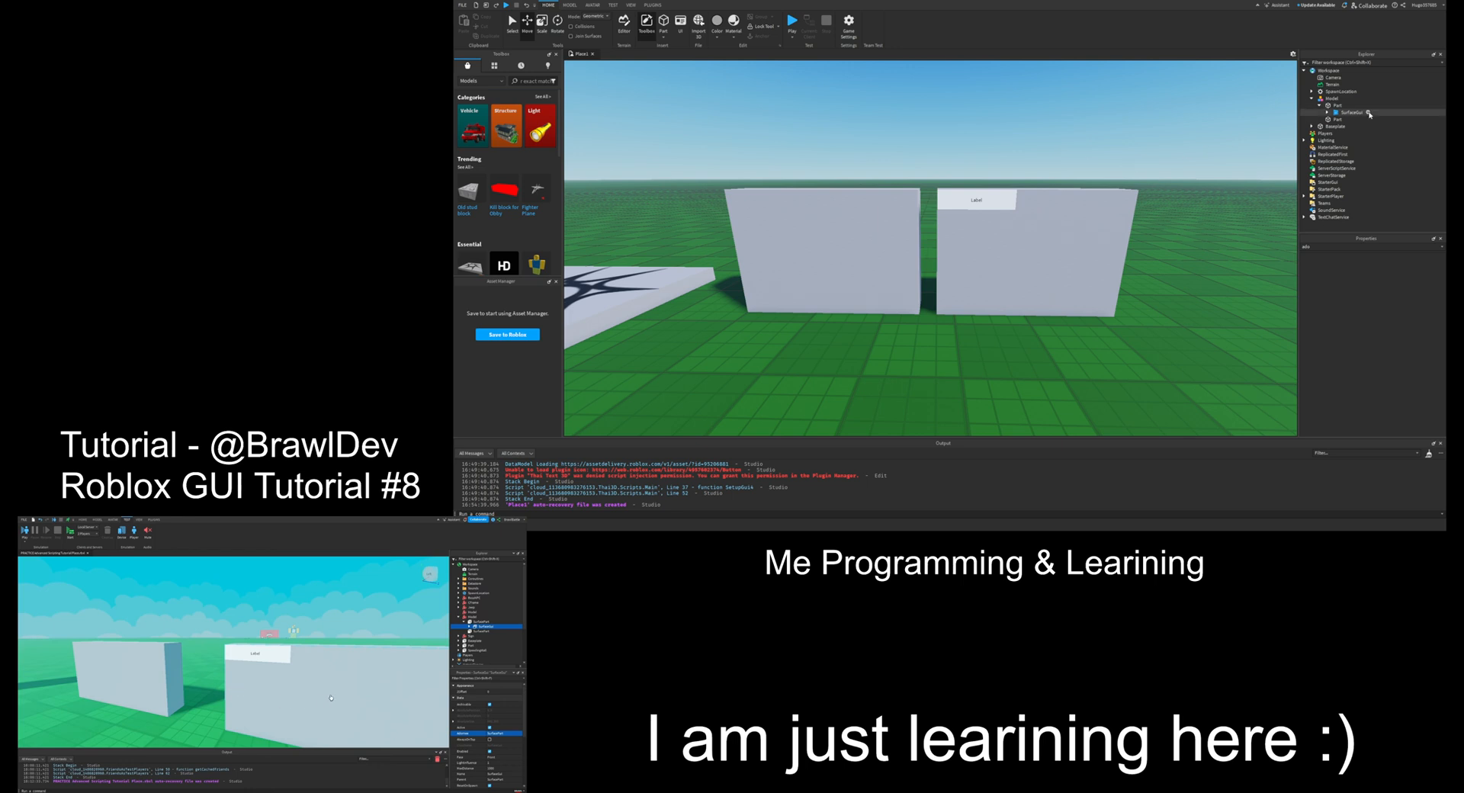
pyautogui.click(1350, 112)
pyautogui.click(1361, 265)
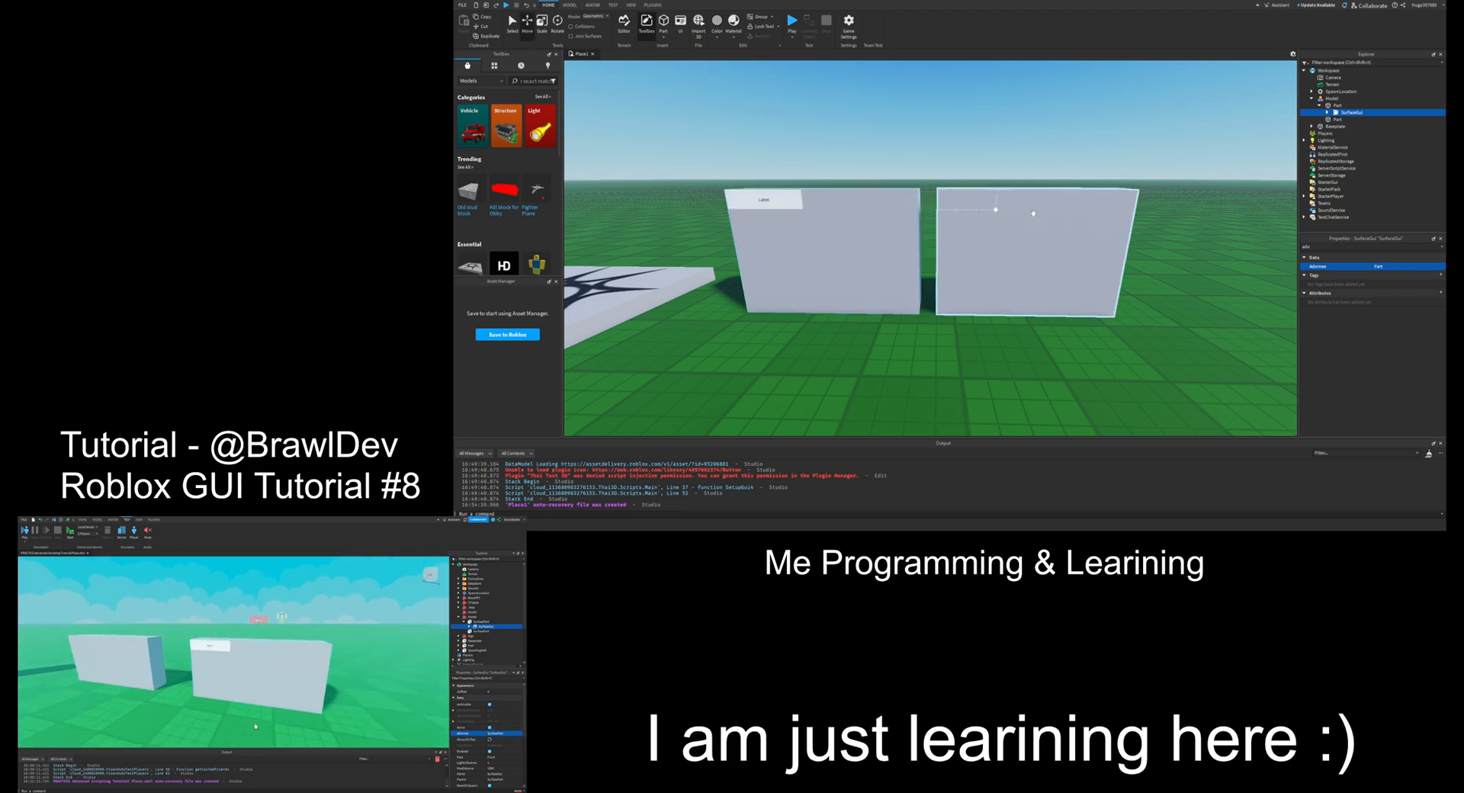
pyautogui.click(874, 205)
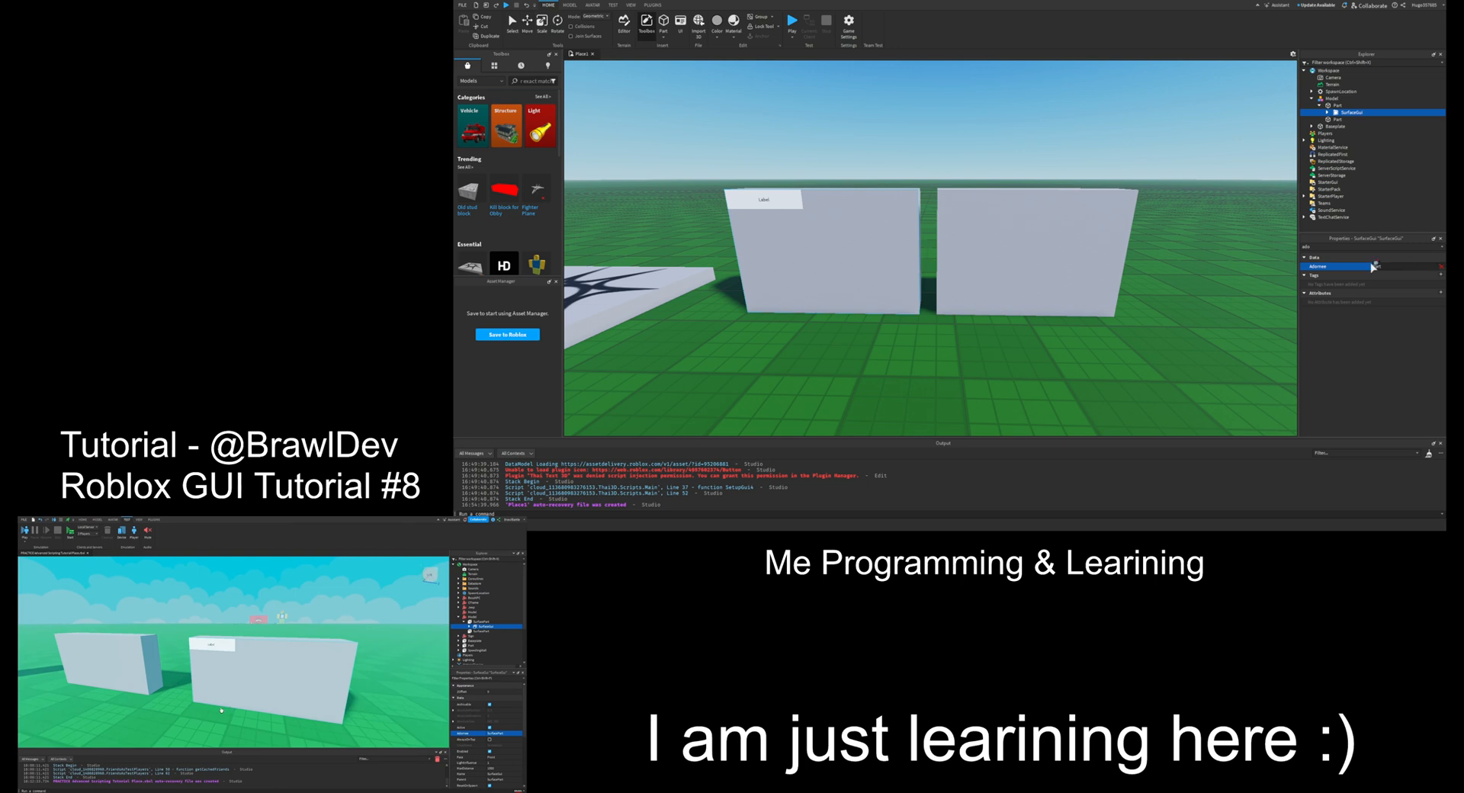
pyautogui.click(1007, 221)
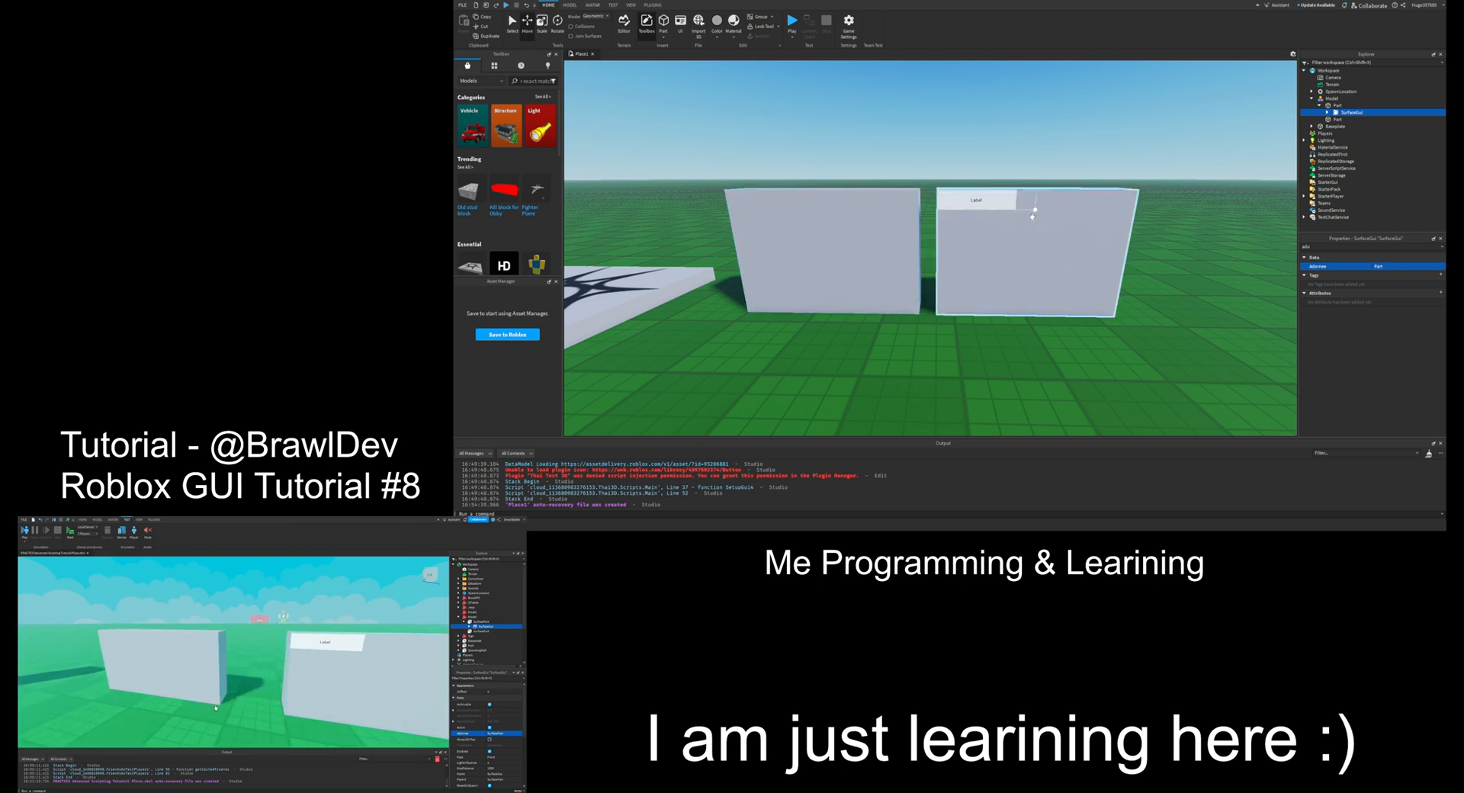
pyautogui.click(935, 154)
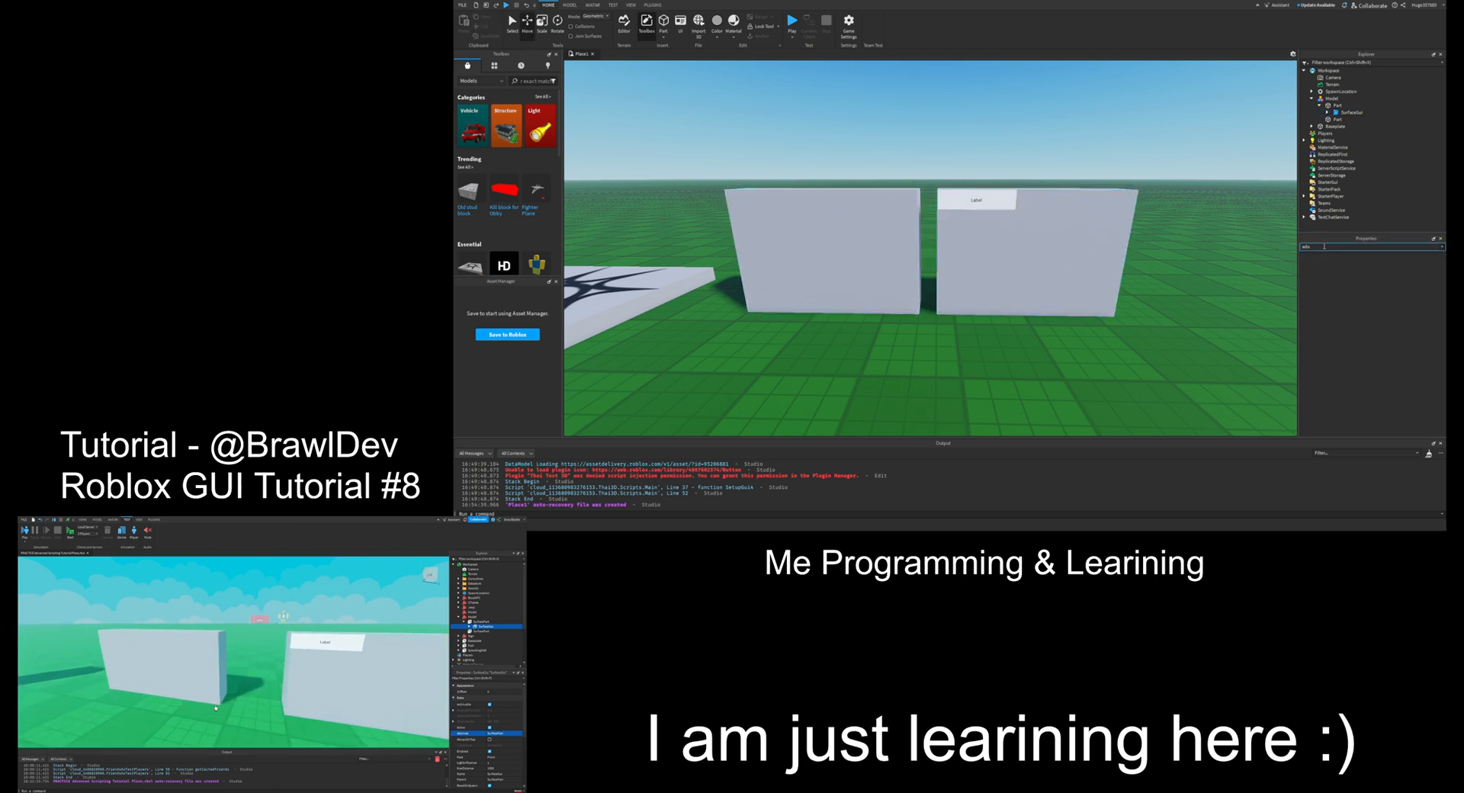
# Step: Set the SurfaceGui's Adornee to the original wall that contains it
pyautogui.click(1334, 107)
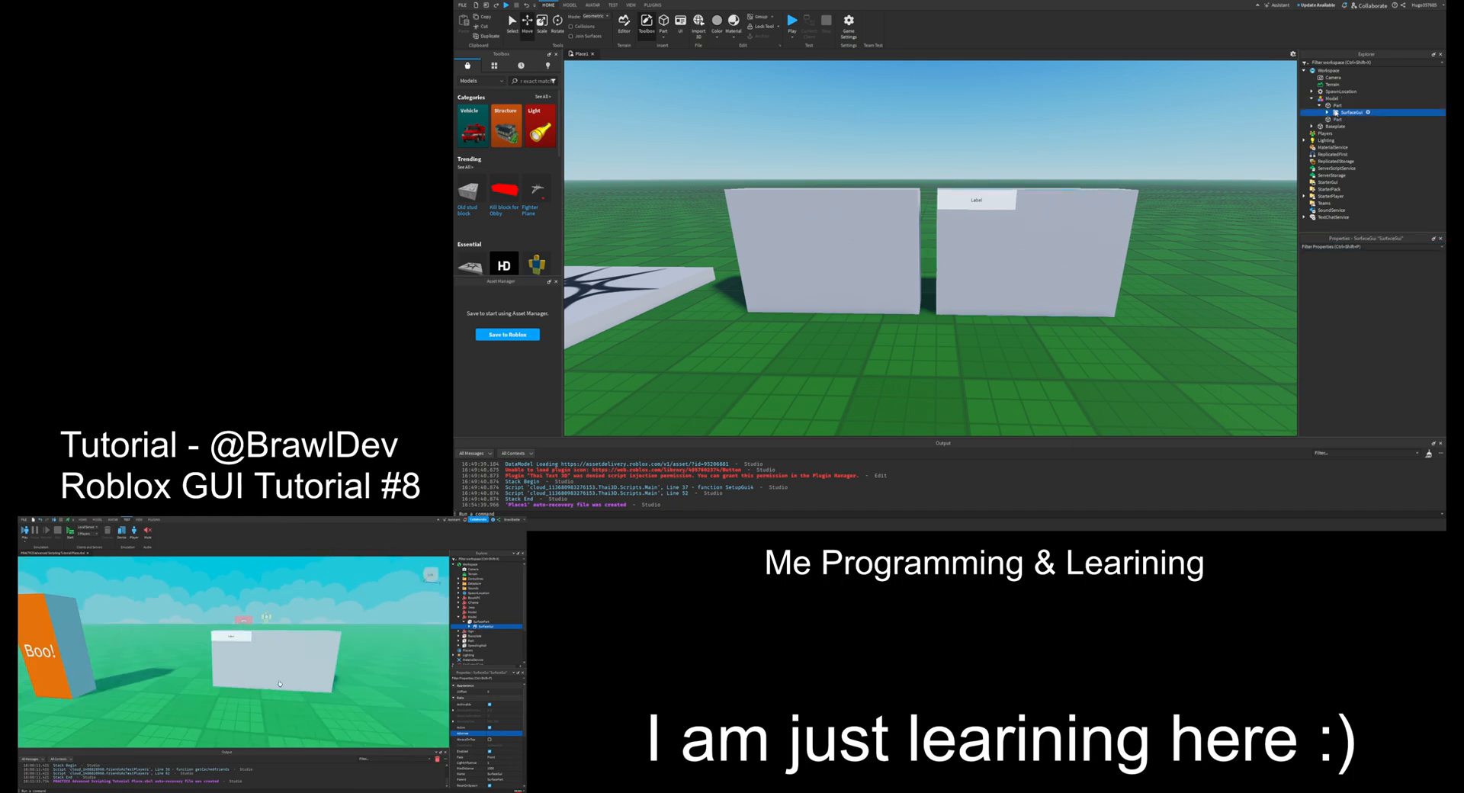
pyautogui.click(1336, 112)
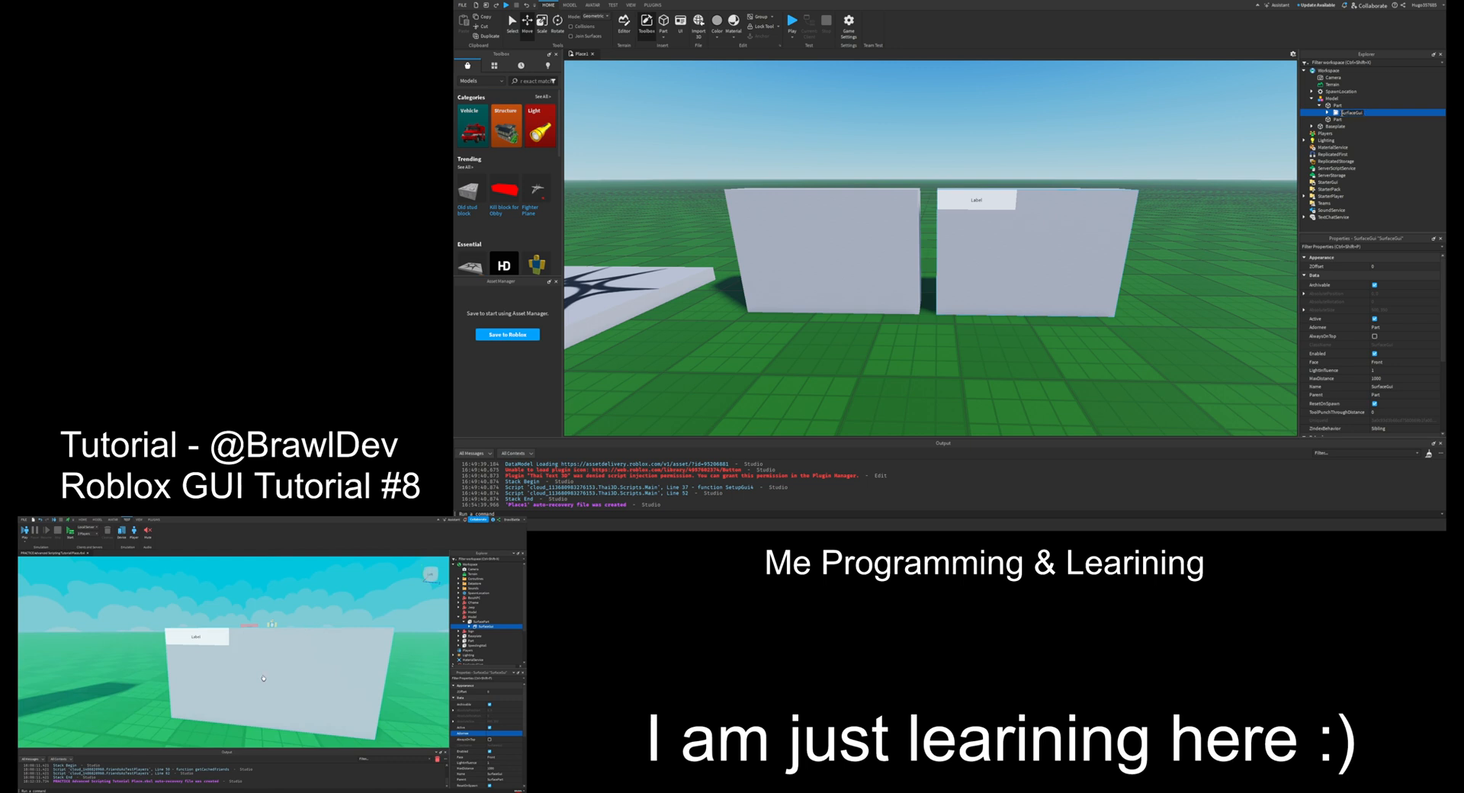
pyautogui.click(1337, 105)
pyautogui.click(1342, 112)
pyautogui.click(1338, 105)
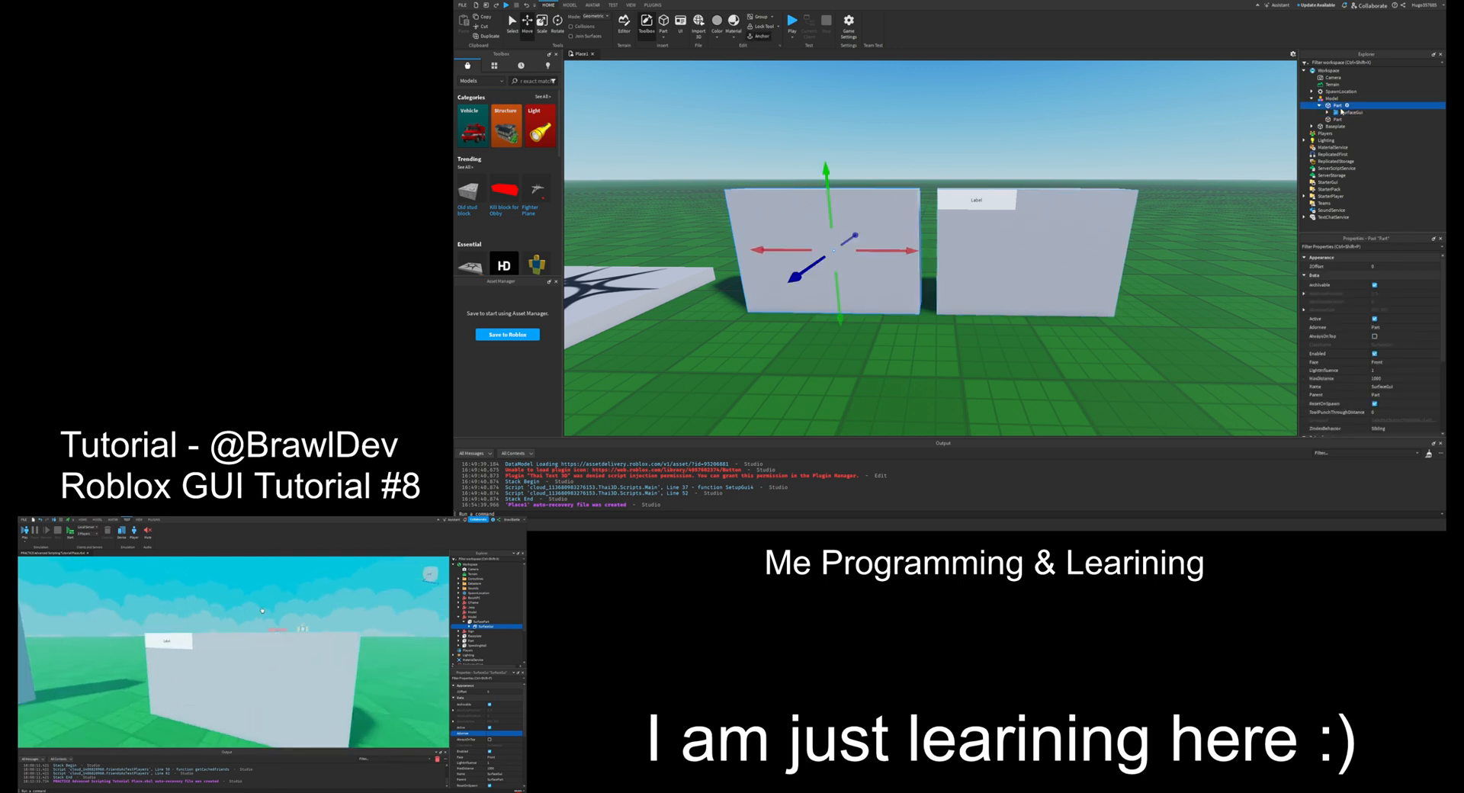
pyautogui.click(1341, 112)
pyautogui.click(1373, 246)
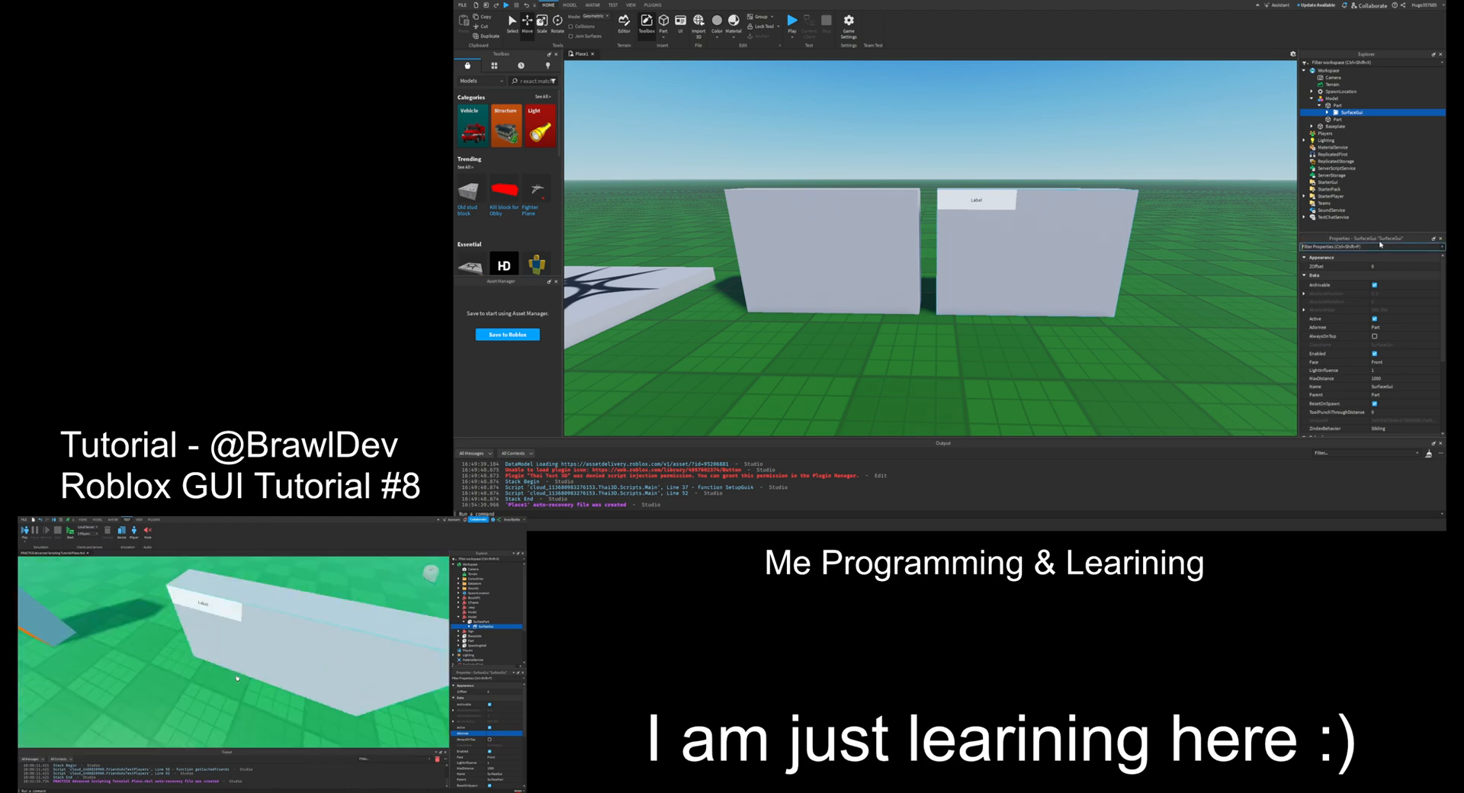
pyautogui.write('are')
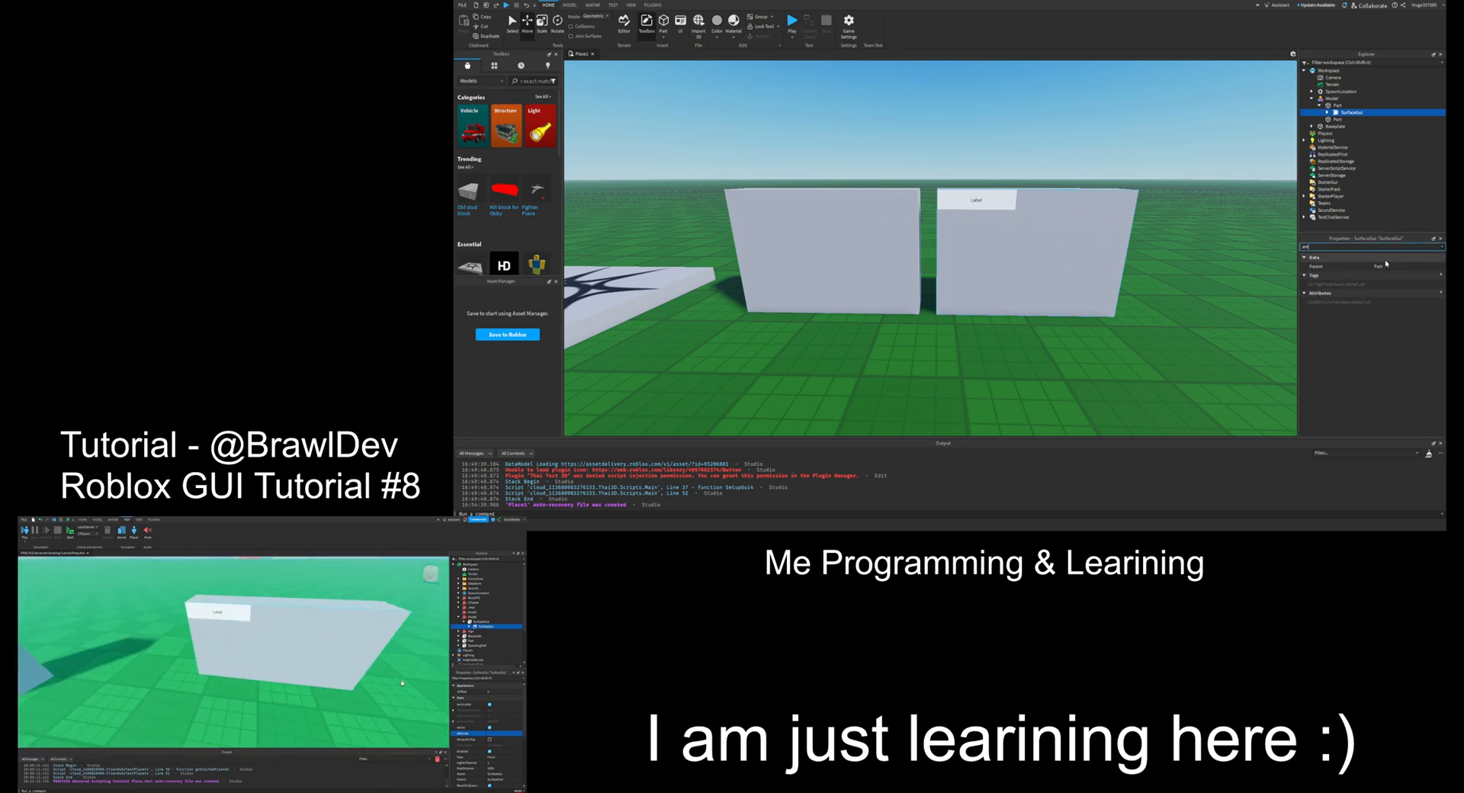
pyautogui.press('BackSpace')
pyautogui.press('BackSpace')
pyautogui.press('BackSpace')
pyautogui.write('ad')
pyautogui.click(1374, 263)
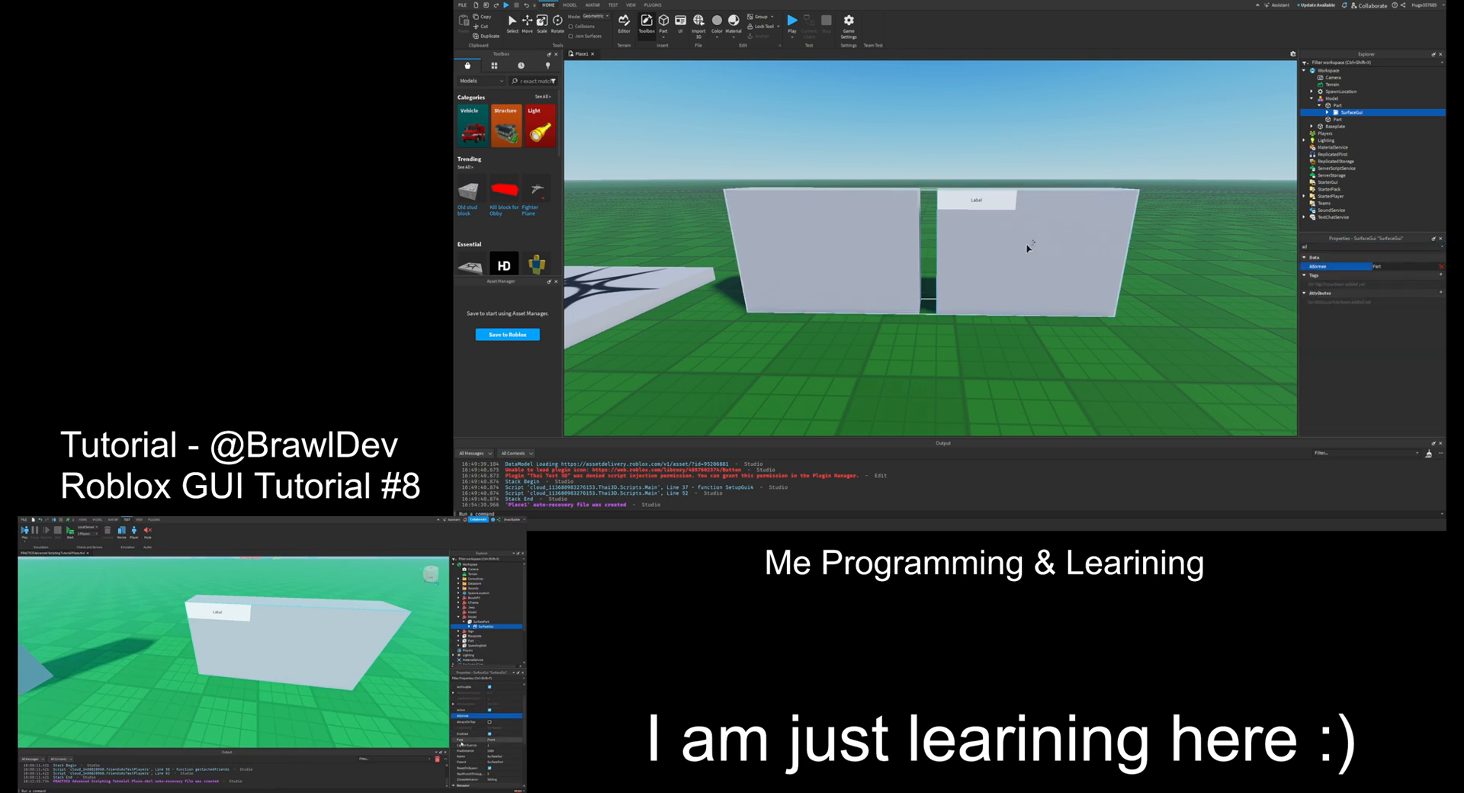
pyautogui.click(866, 226)
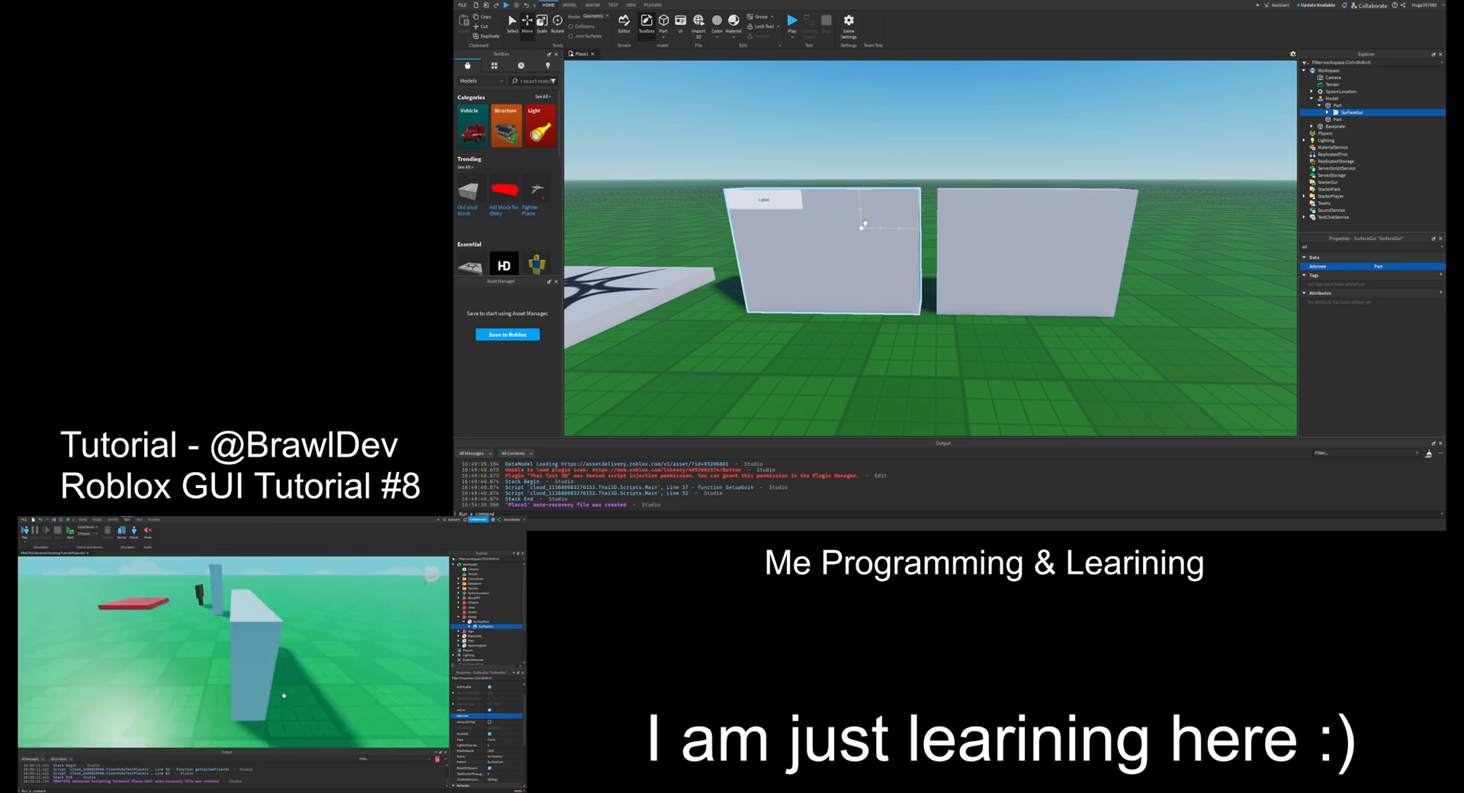
# Step: Set the SurfaceGui's Face property to Left and inspect the wall from another angle
pyautogui.click(1338, 106)
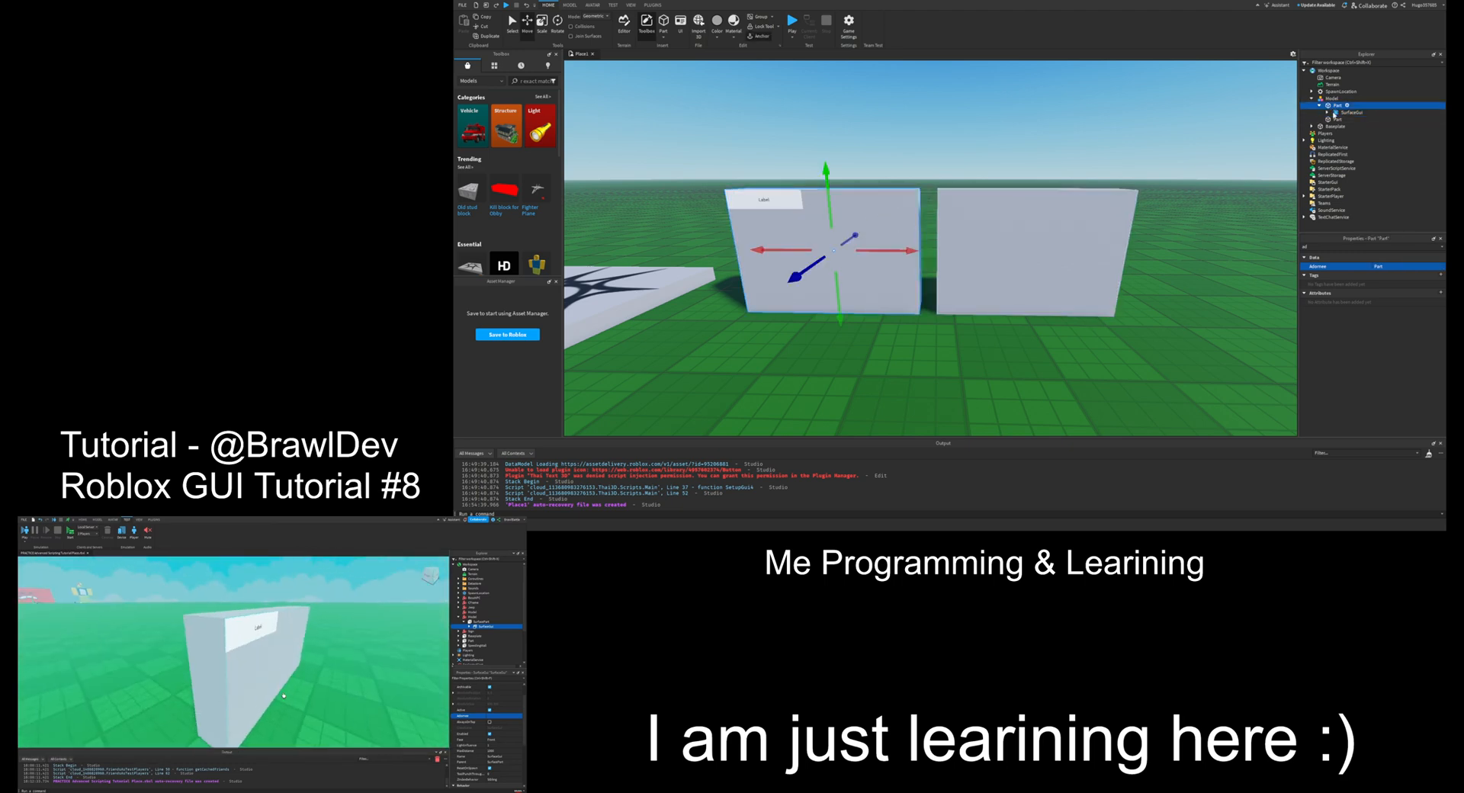
pyautogui.click(1337, 113)
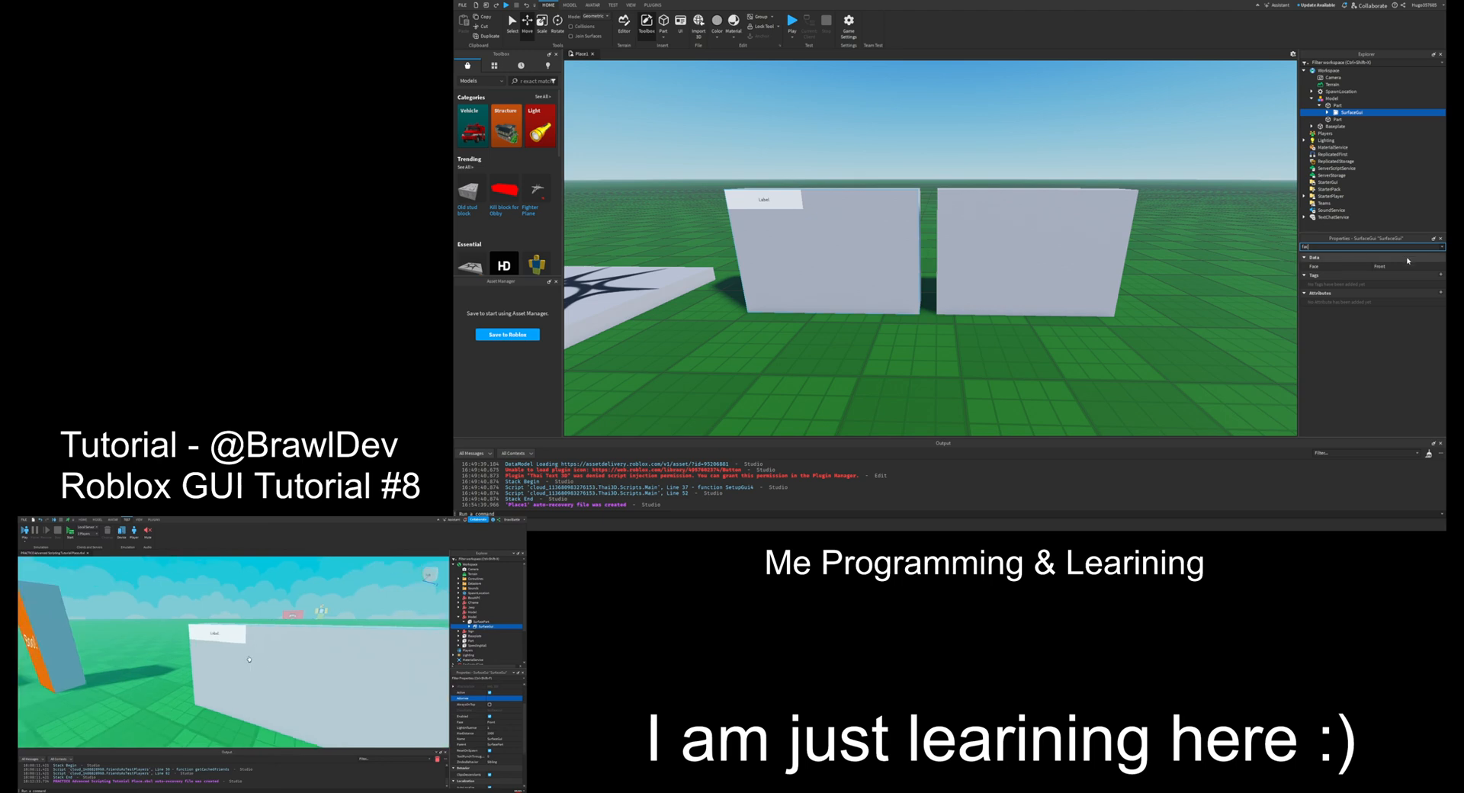
pyautogui.click(1342, 266)
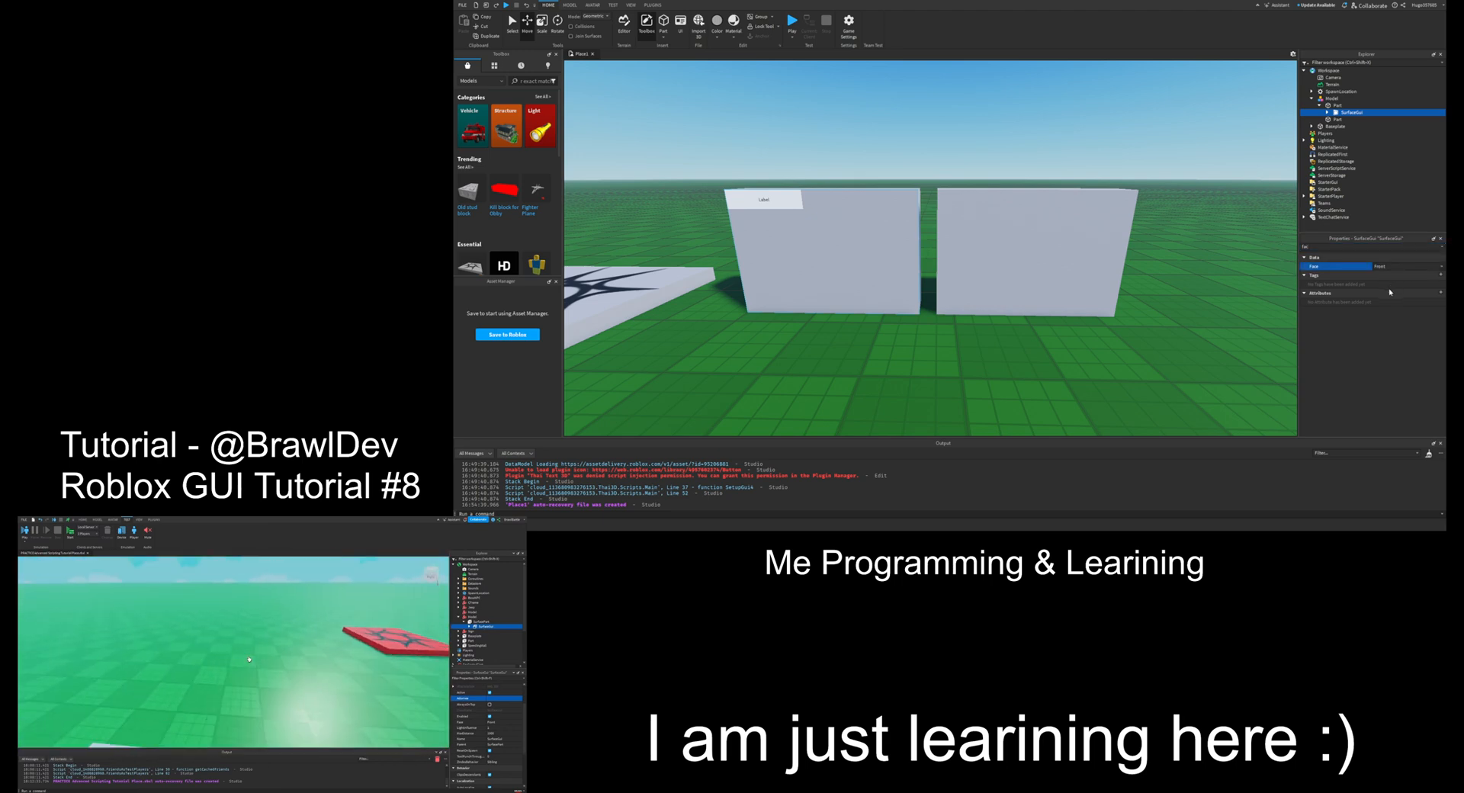
pyautogui.click(1391, 294)
pyautogui.moveTo(1058, 276); pyautogui.dragTo(1059, 279, button='right')
pyautogui.press('d')
pyautogui.press('w')
pyautogui.press('s')
pyautogui.press('s')
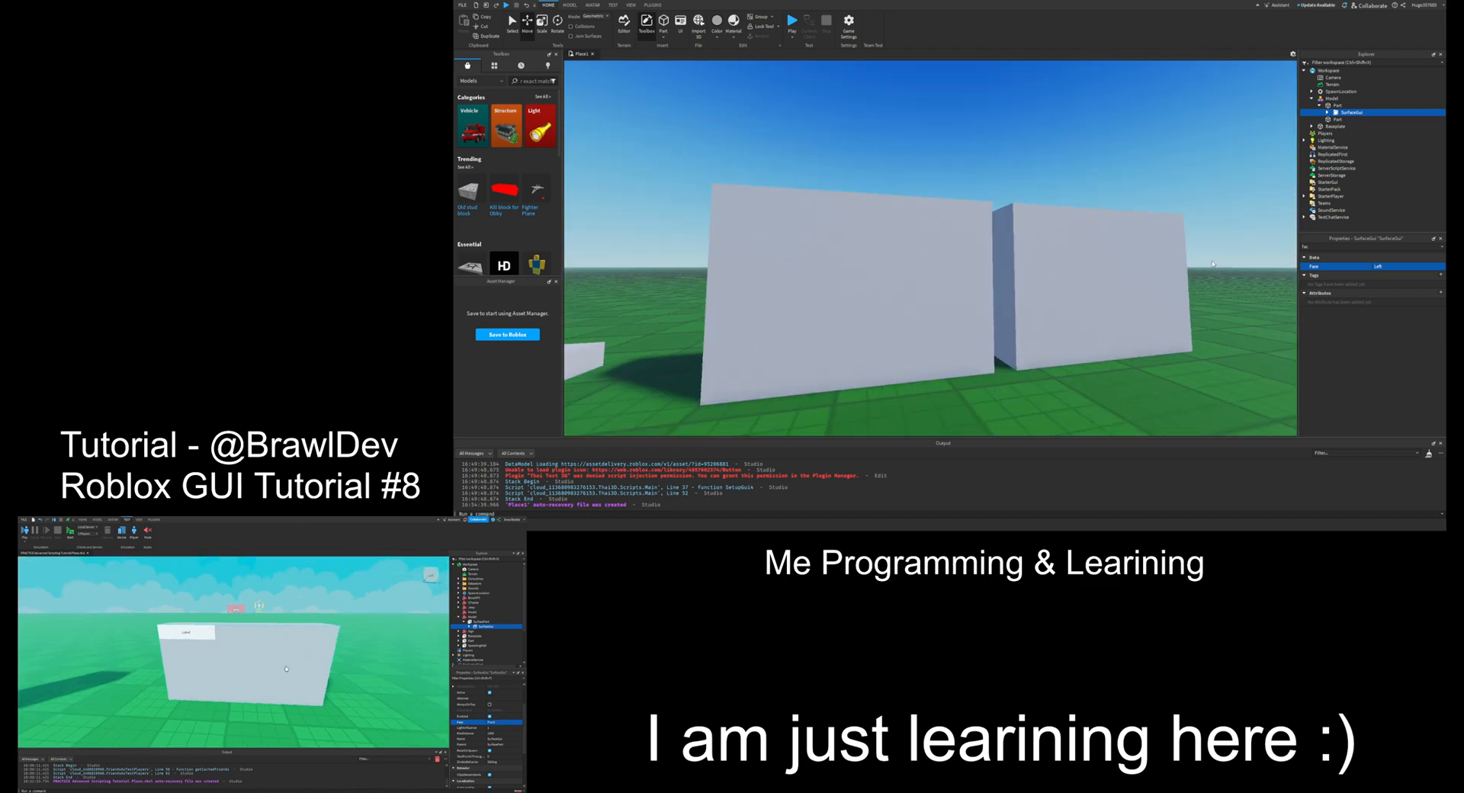
# Step: Set the SurfaceGui's Face property to Front and check the label on the wall
pyautogui.click(1386, 288)
pyautogui.press('s')
pyautogui.moveTo(1062, 187); pyautogui.dragTo(1061, 184, button='right')
pyautogui.press('w')
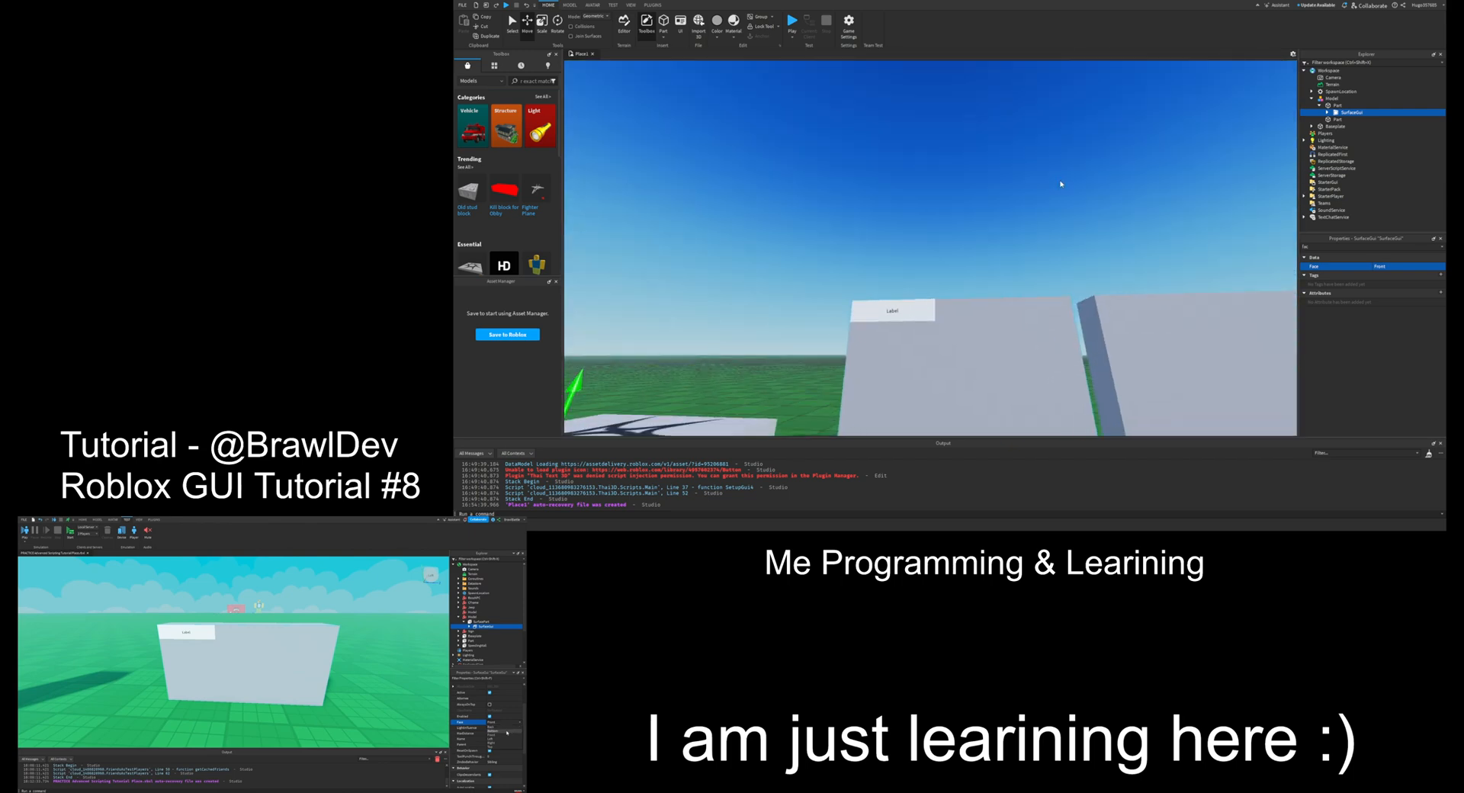
pyautogui.press('s')
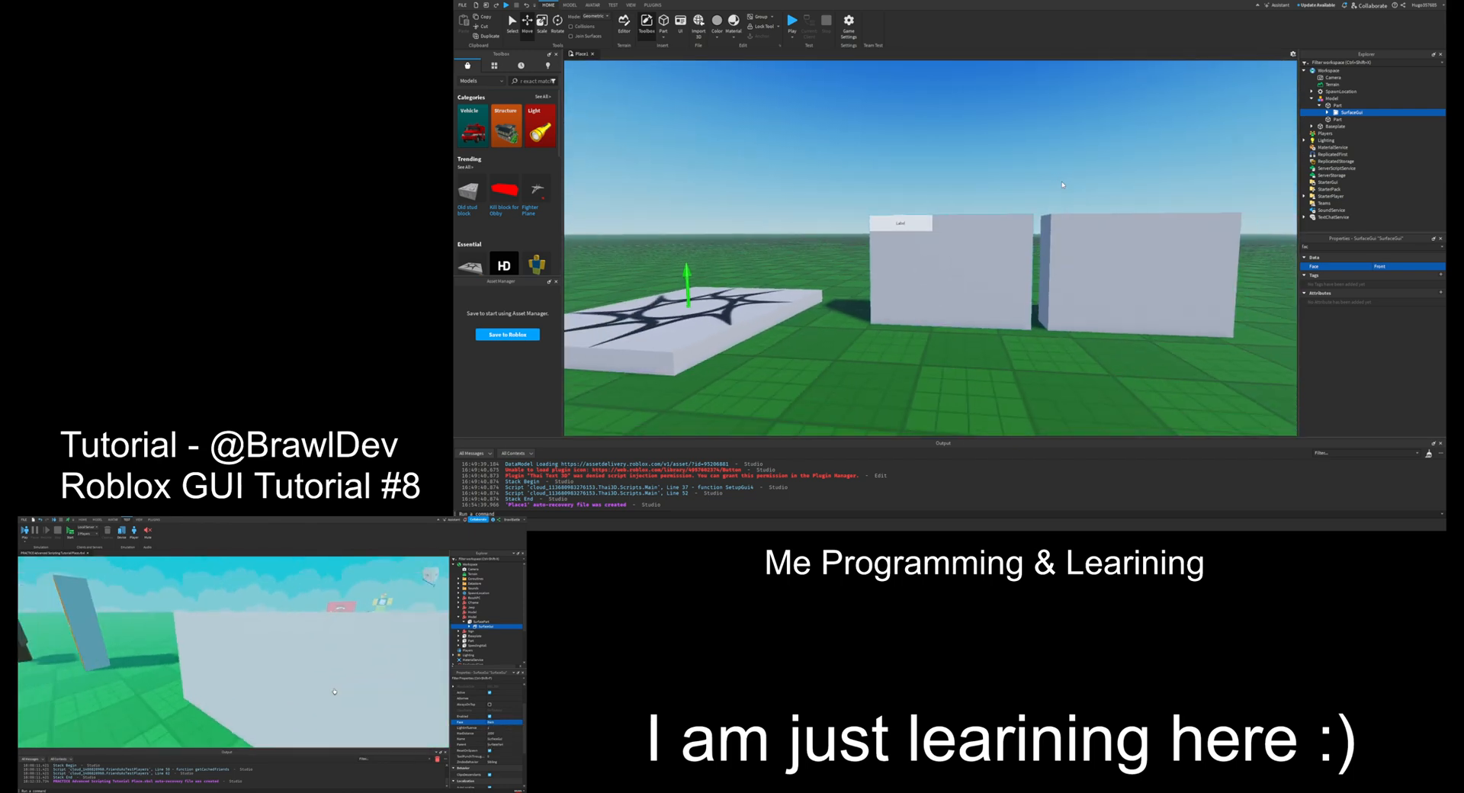
# Step: Examine the hierarchy under the original wall, selecting the part, its SurfaceGui and the TextLabel
pyautogui.click(1328, 112)
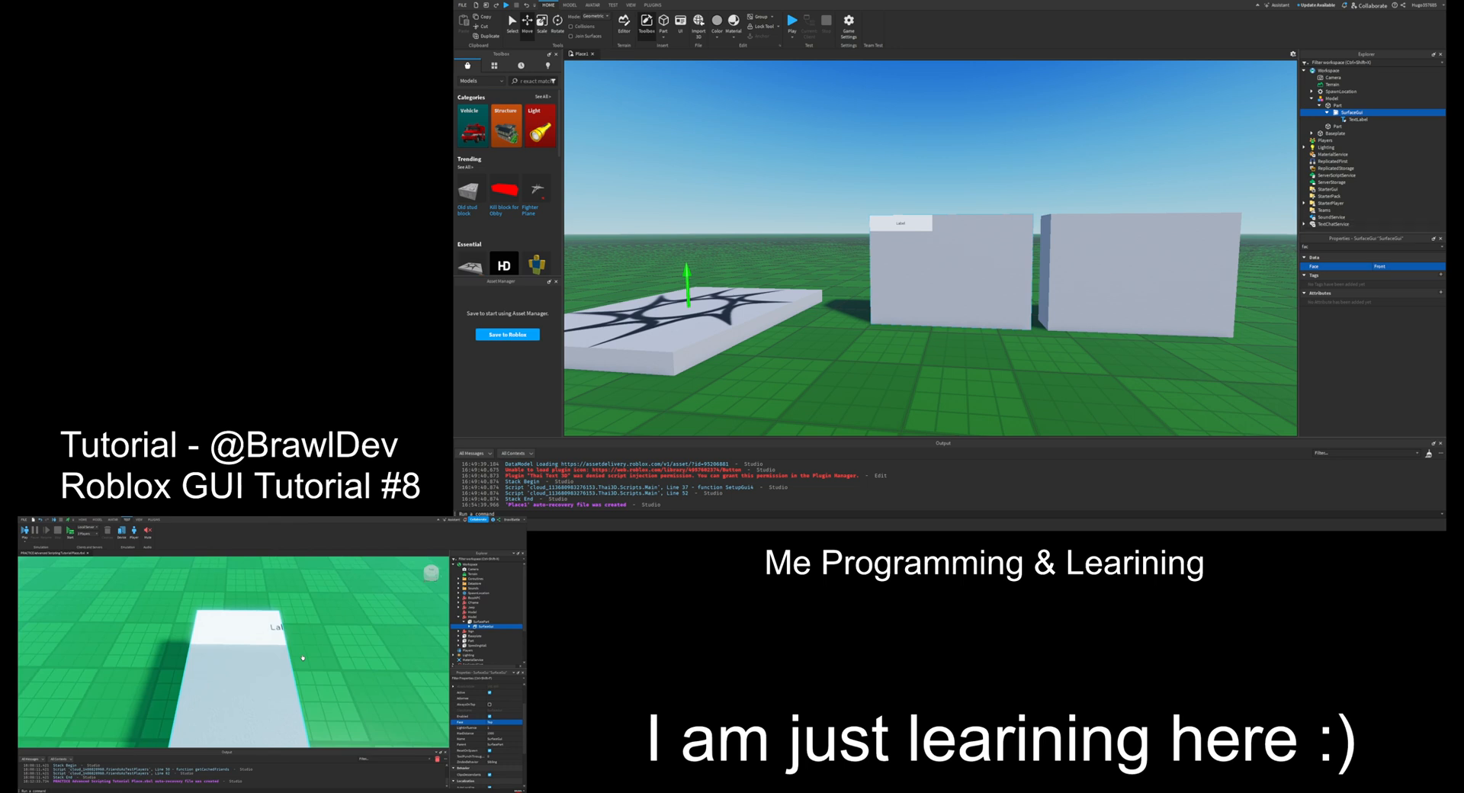
pyautogui.click(1343, 121)
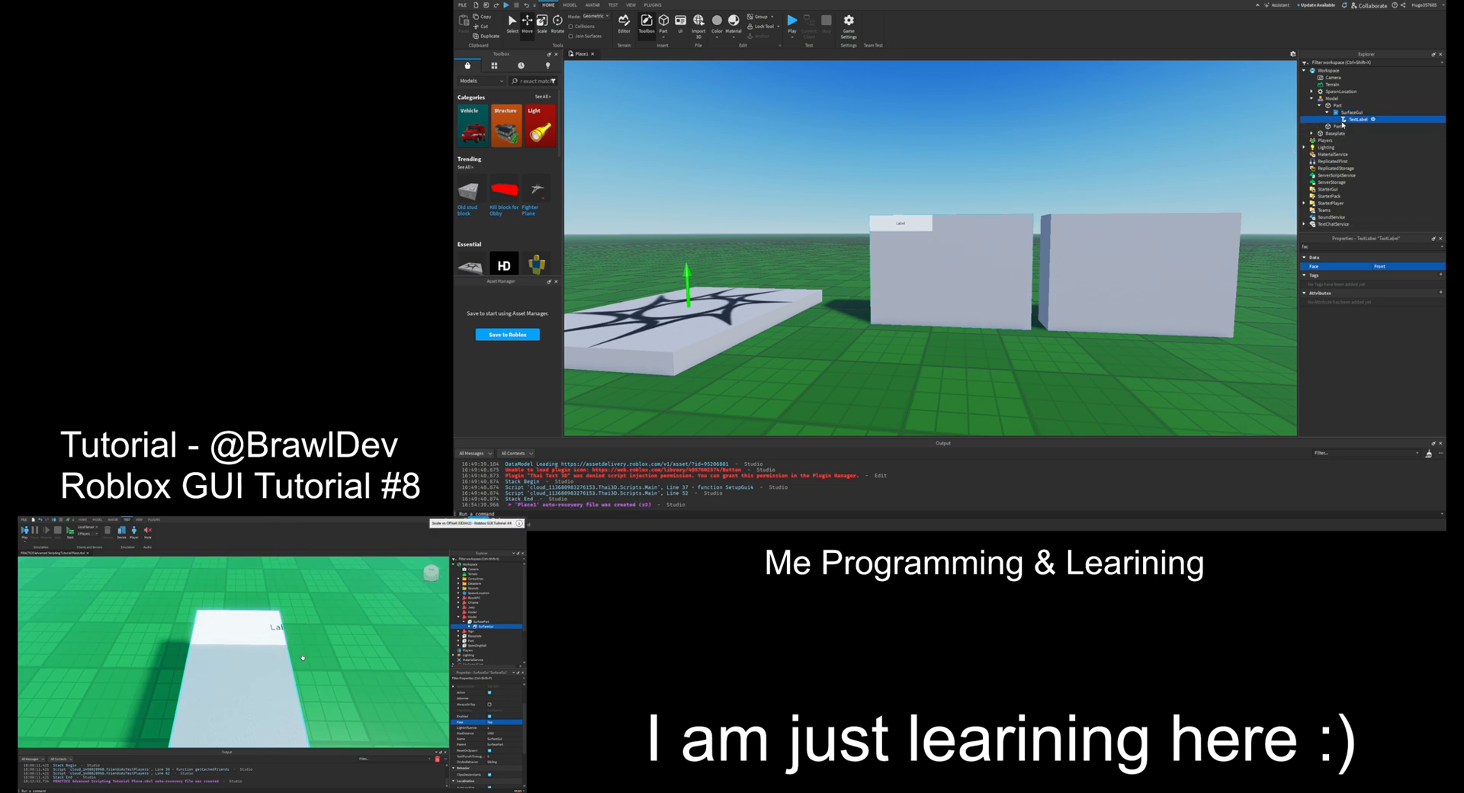
pyautogui.click(1343, 115)
pyautogui.click(1339, 106)
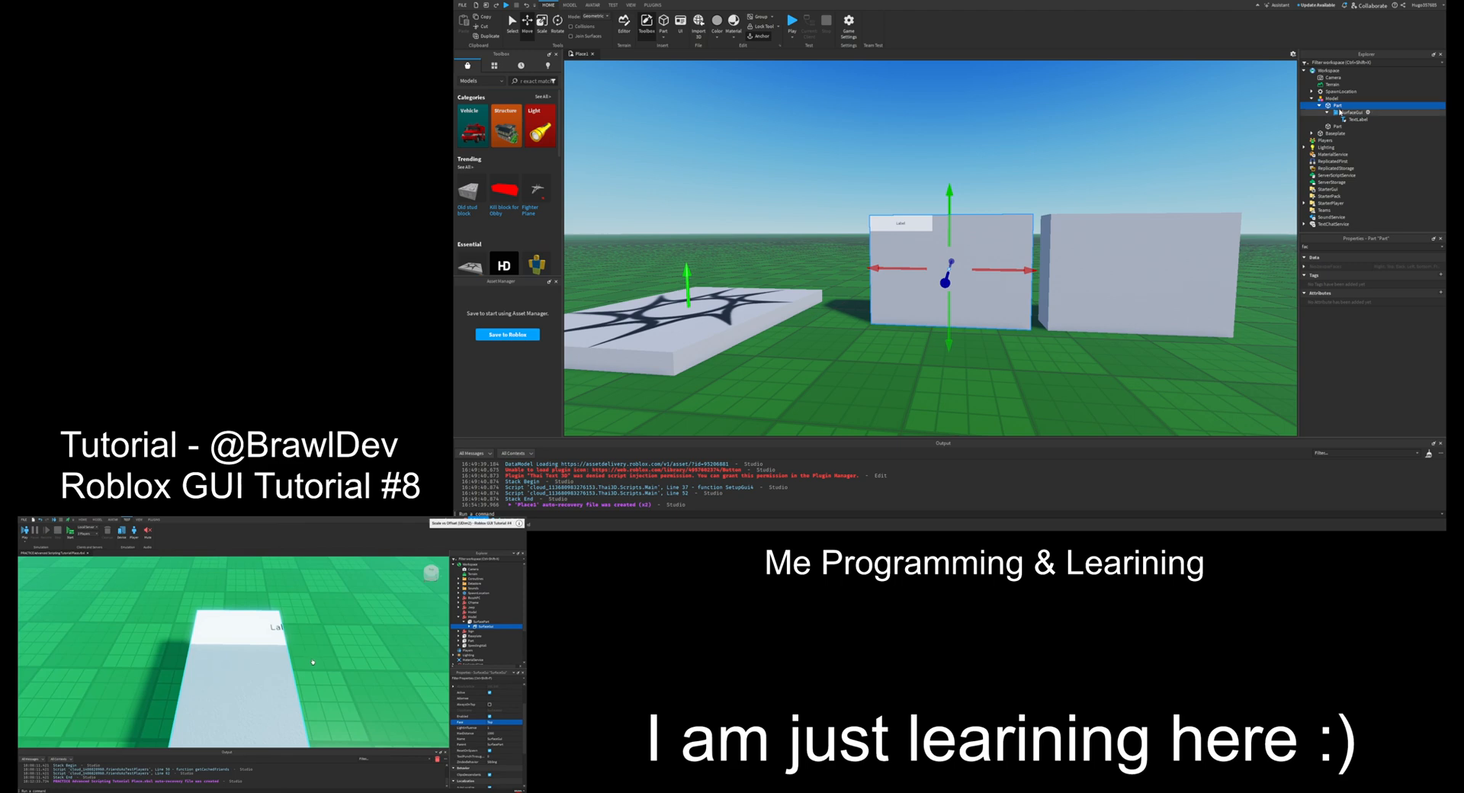
pyautogui.click(1340, 112)
pyautogui.click(1339, 106)
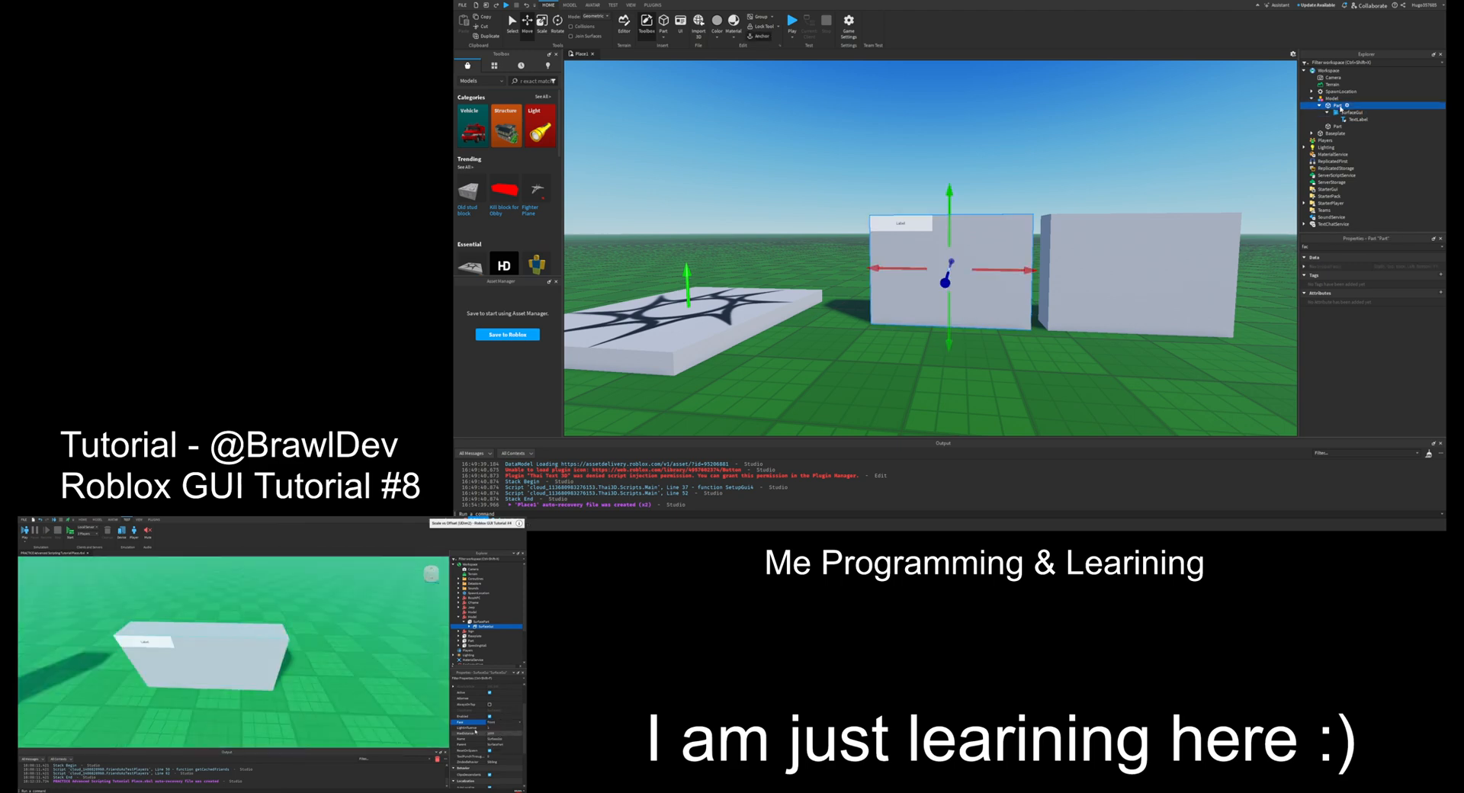
pyautogui.click(1358, 119)
pyautogui.click(1351, 113)
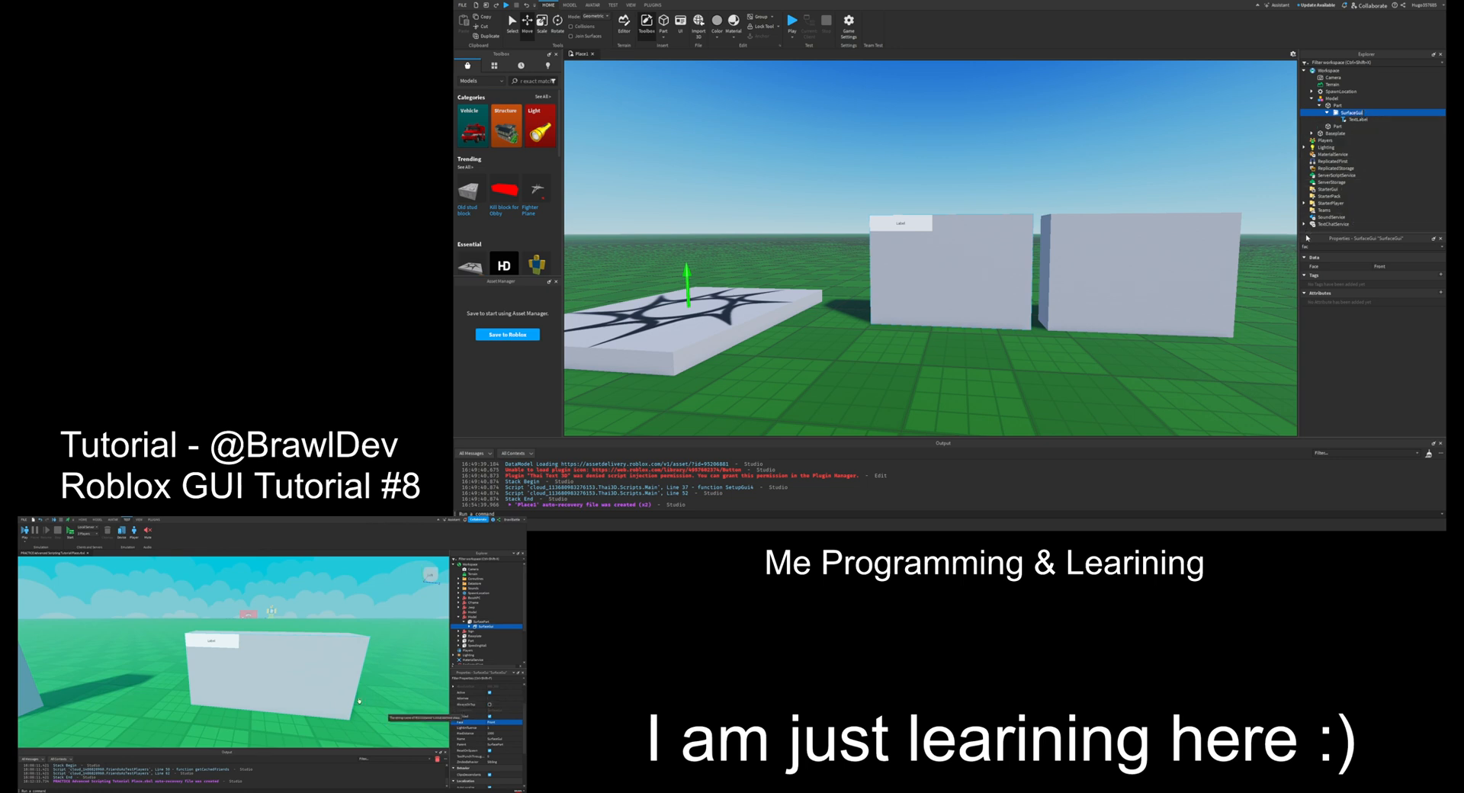
# Step: Clear the property filter and toggle the SurfaceGui's AlwaysOnTop setting while viewing the walls from other angles
pyautogui.press('BackSpace')
pyautogui.press('BackSpace')
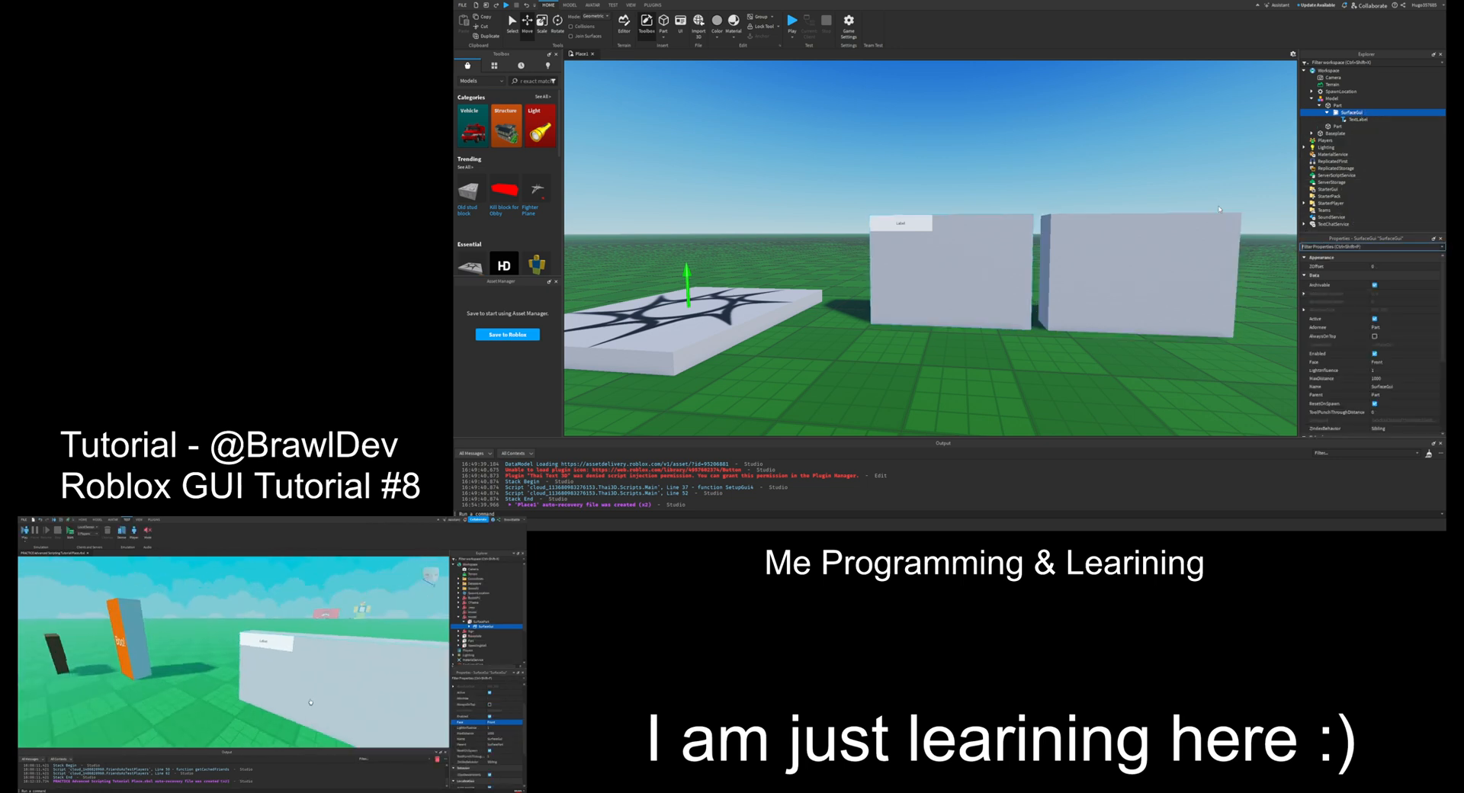
pyautogui.click(1375, 336)
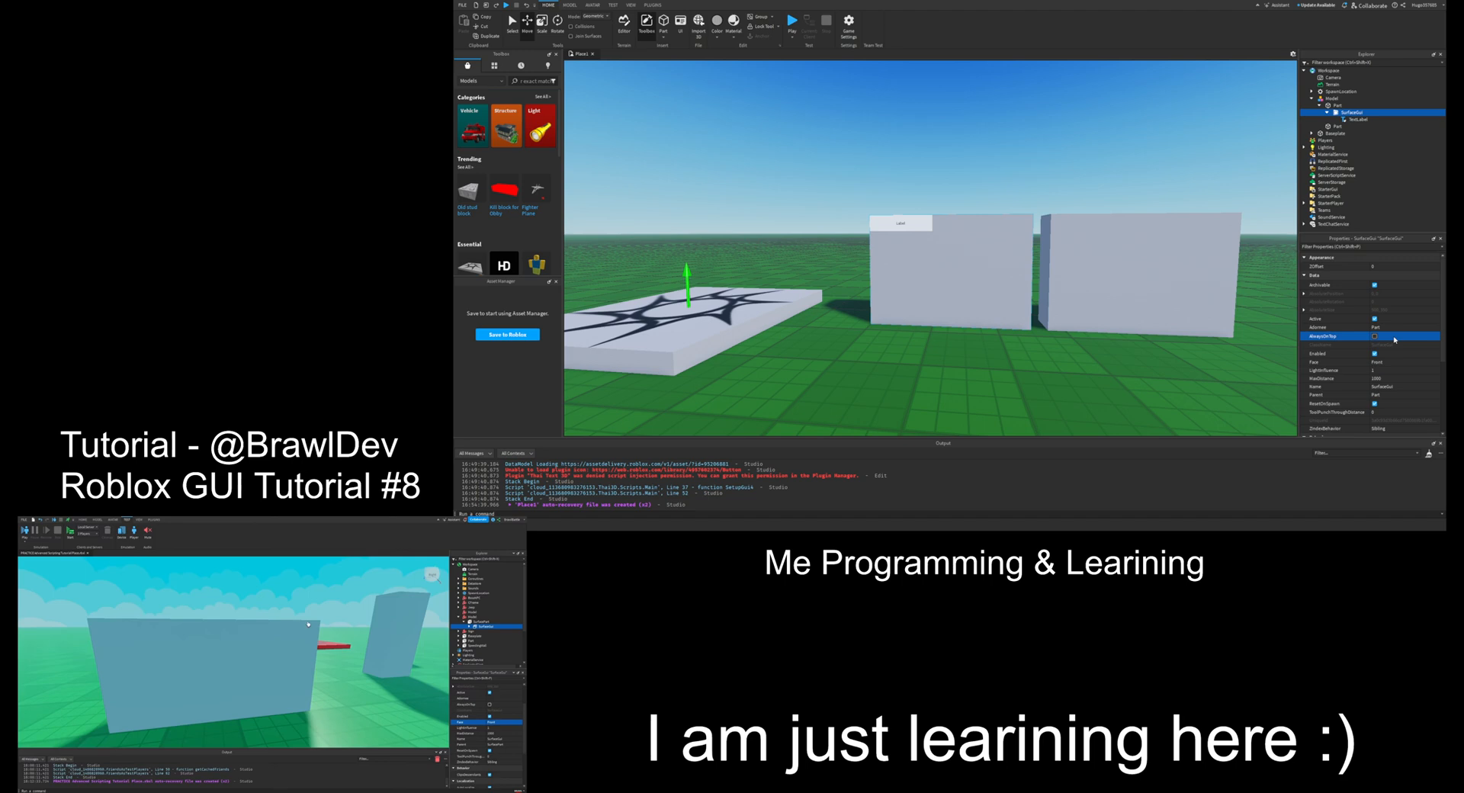
pyautogui.press('a')
pyautogui.moveTo(1143, 187); pyautogui.dragTo(1261, 271, button='right')
pyautogui.click(1375, 335)
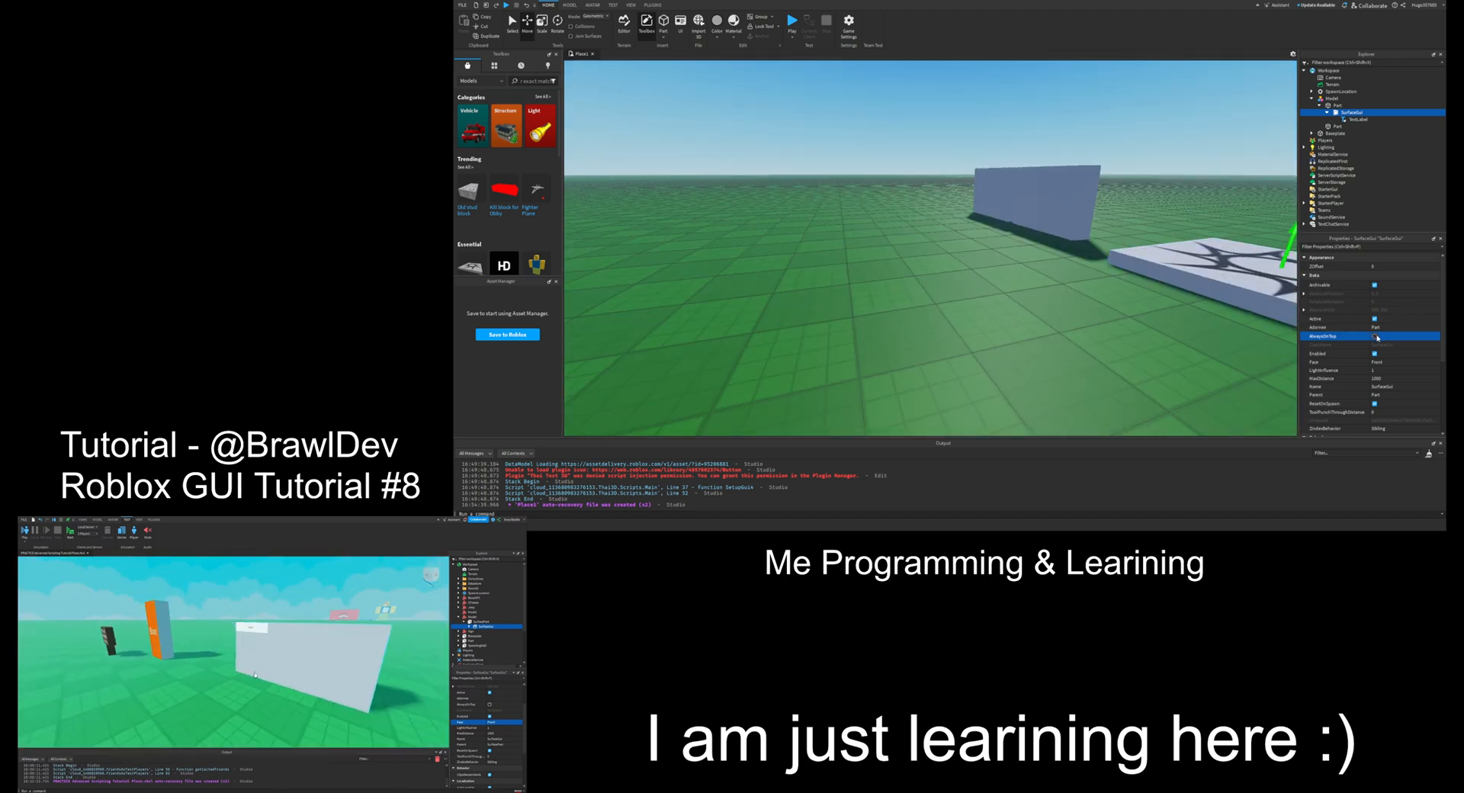
pyautogui.press('d')
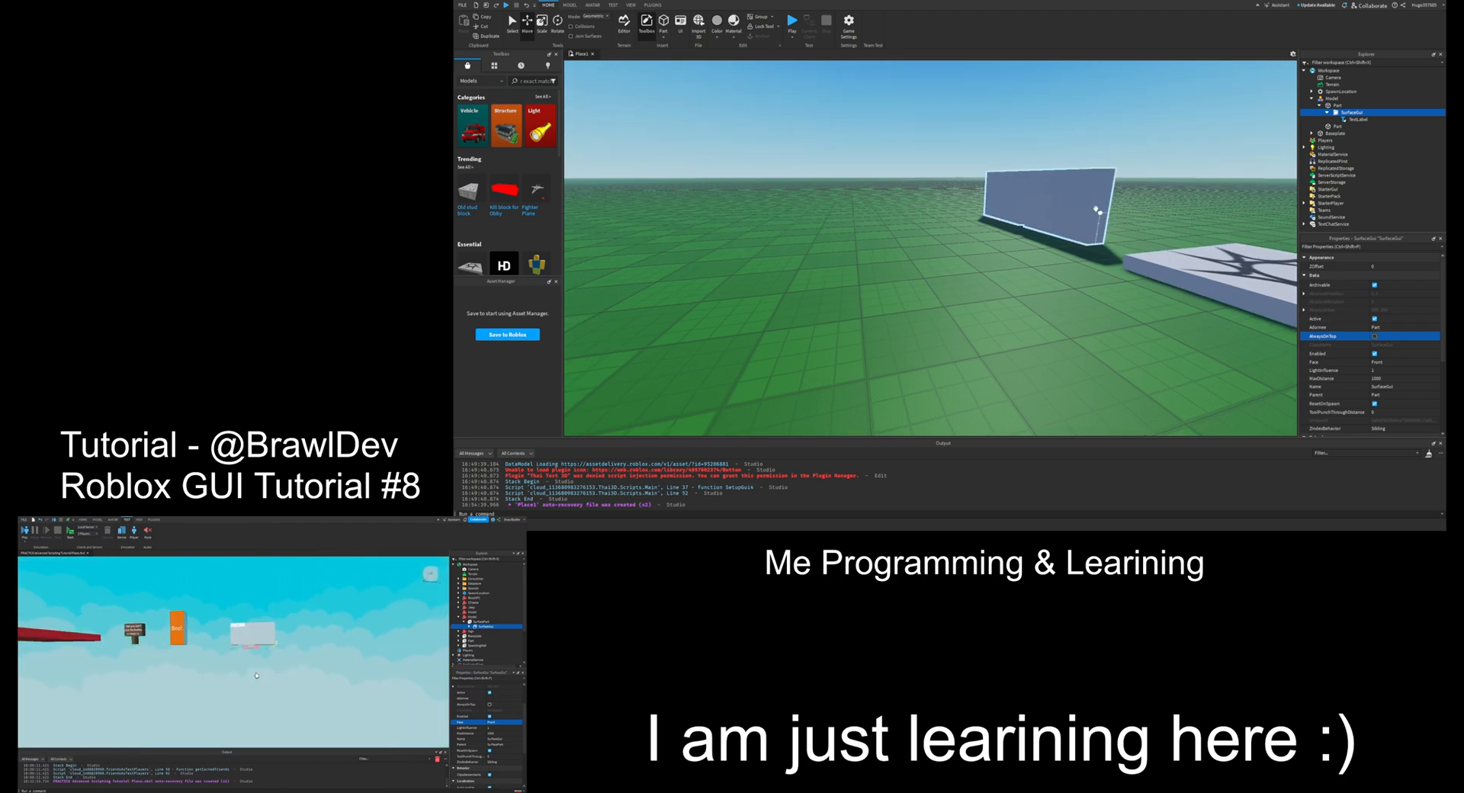
pyautogui.moveTo(1099, 211); pyautogui.dragTo(1102, 219, button='right')
pyautogui.scroll(-5, 1101, 213)
pyautogui.scroll(6, 1100, 212)
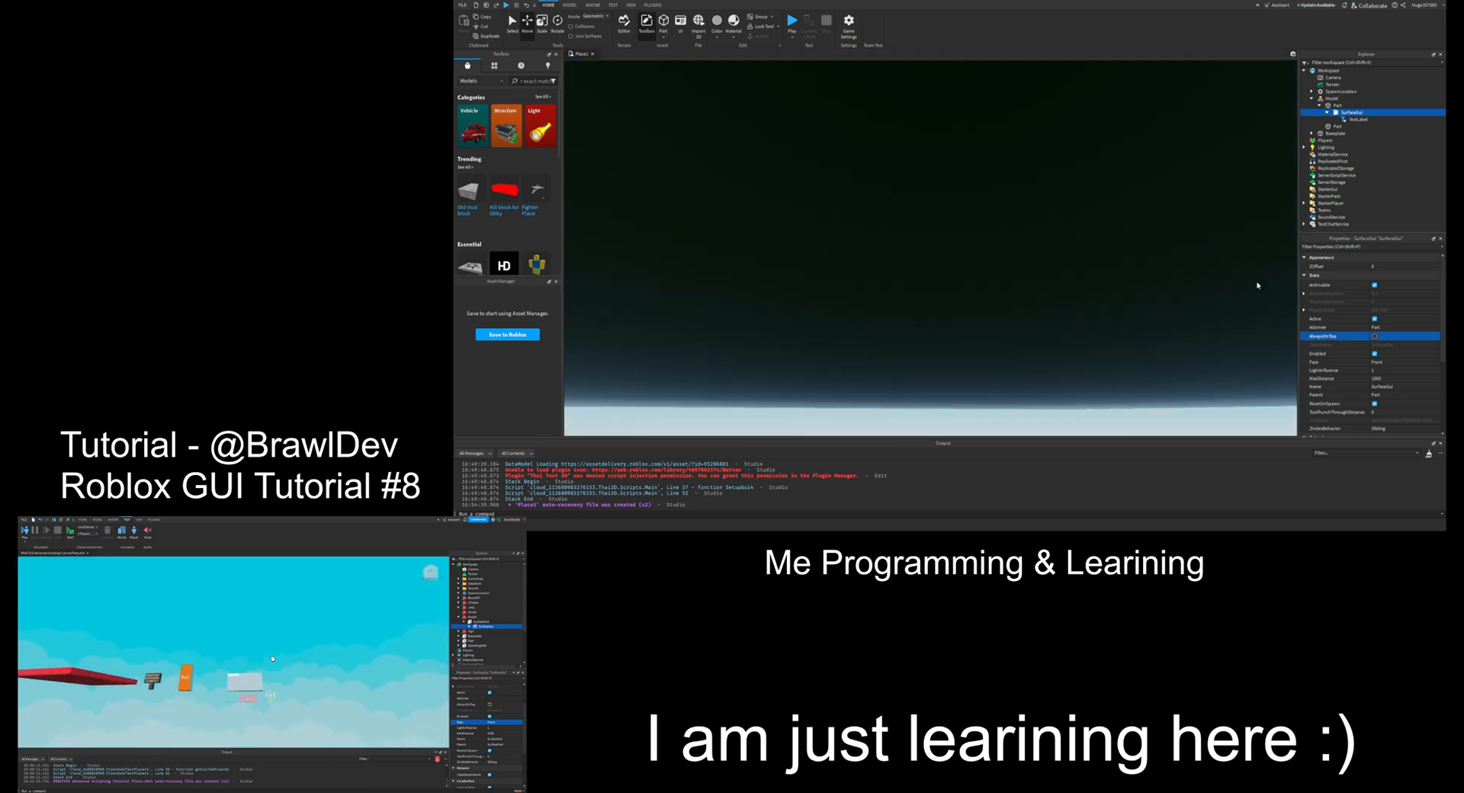
# Step: Enable AlwaysOnTop for the SurfaceGui and view the label from in front of the walls
pyautogui.click(1374, 336)
pyautogui.moveTo(1137, 308); pyautogui.dragTo(1137, 306, button='right')
pyautogui.click(1028, 216)
pyautogui.moveTo(1028, 216); pyautogui.dragTo(994, 203, button='right')
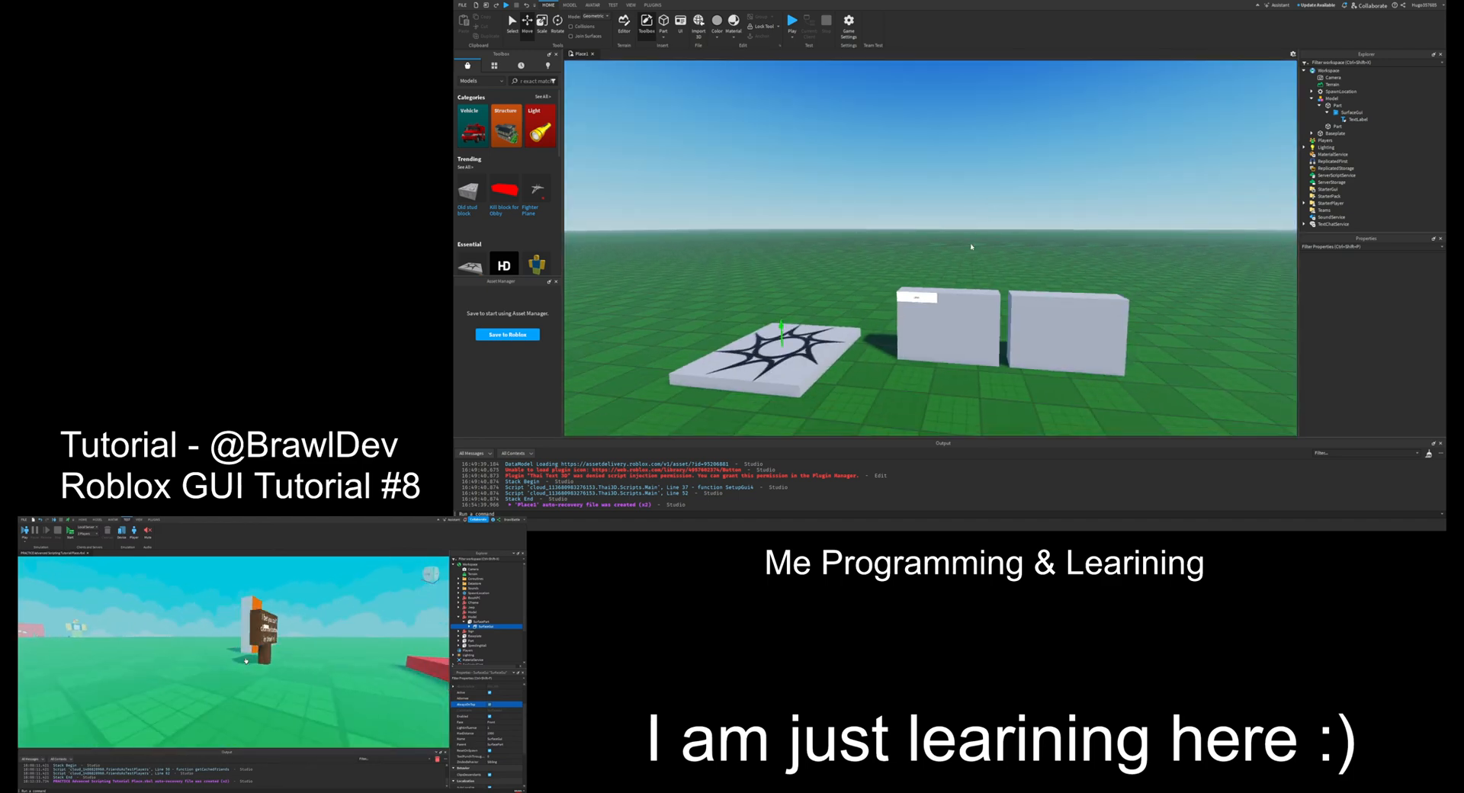
# Step: Disable ResetOnSpawn on the wall's SurfaceGui
pyautogui.click(967, 303)
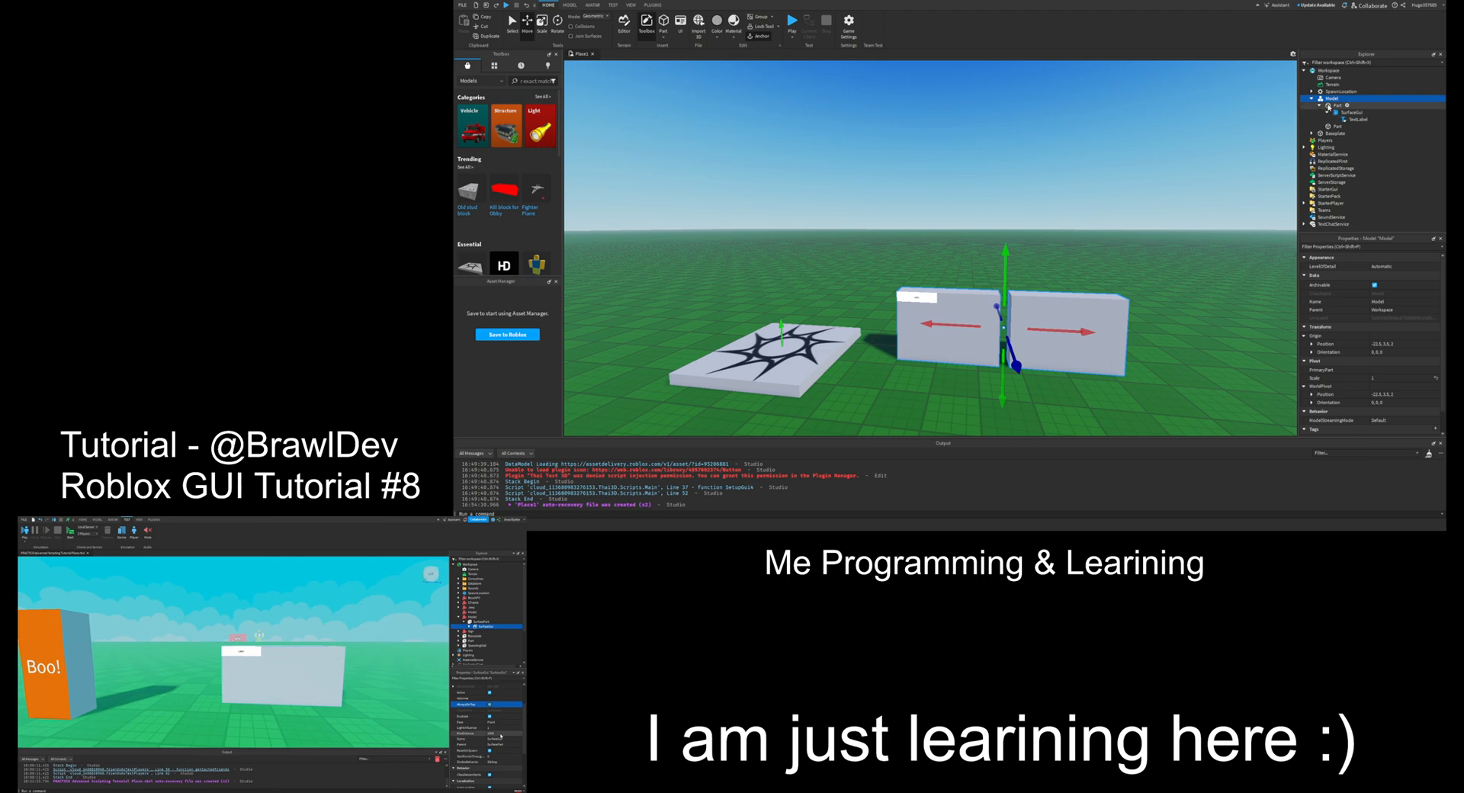
pyautogui.click(1352, 112)
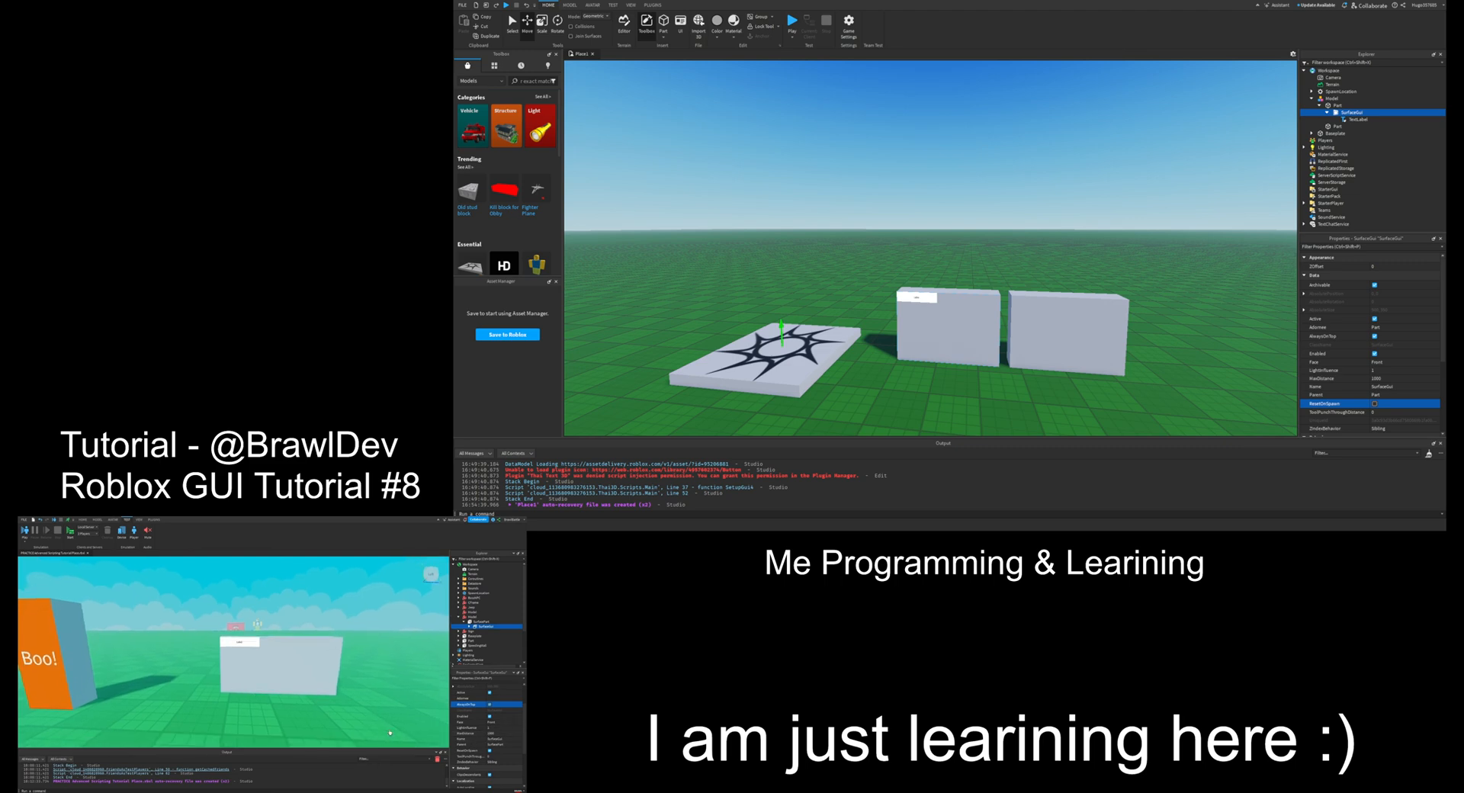
pyautogui.click(1048, 248)
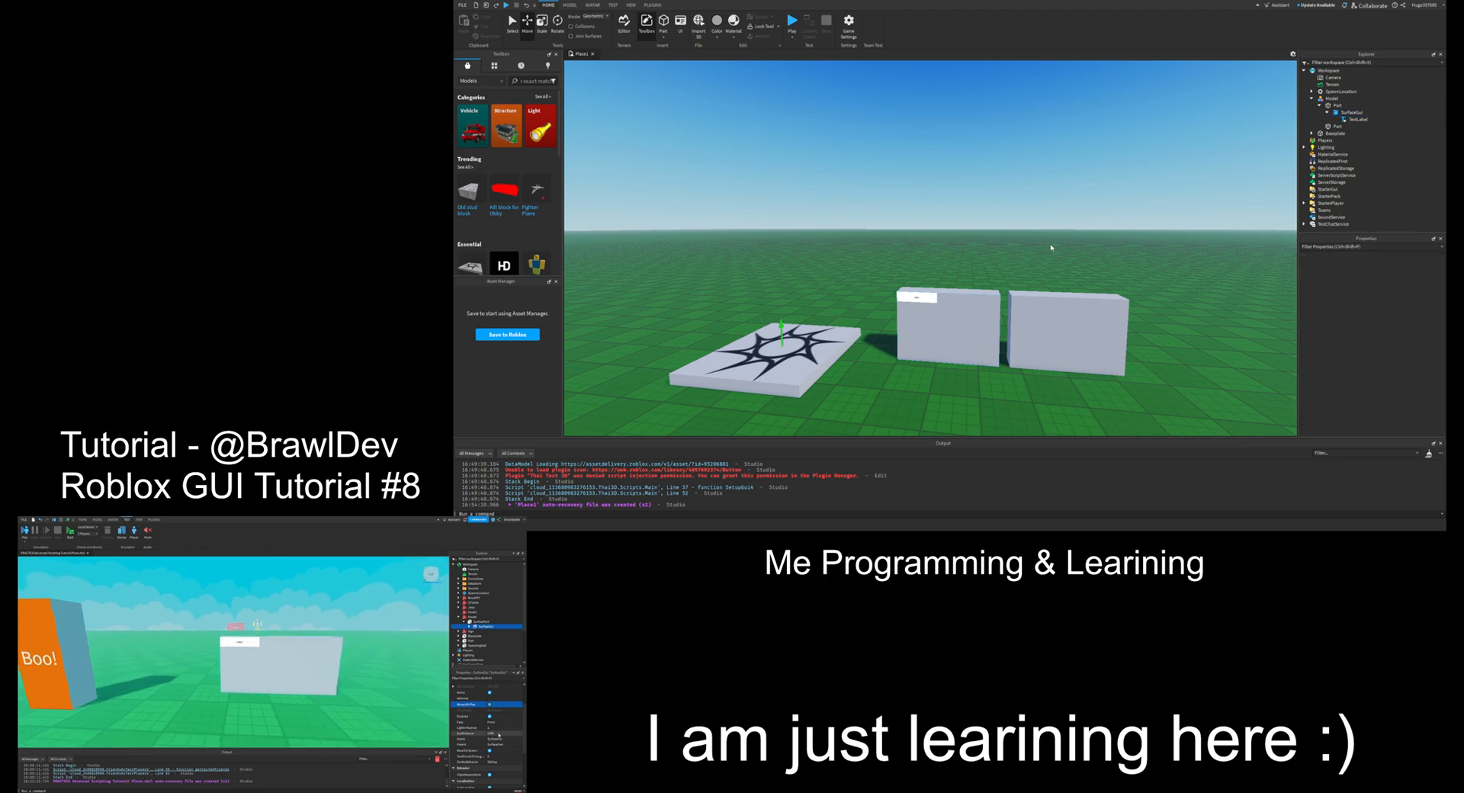
# Step: Filter the SurfaceGui's properties for "max", set MaxDistance to 50 and test the label's visibility from farther away
pyautogui.click(961, 344)
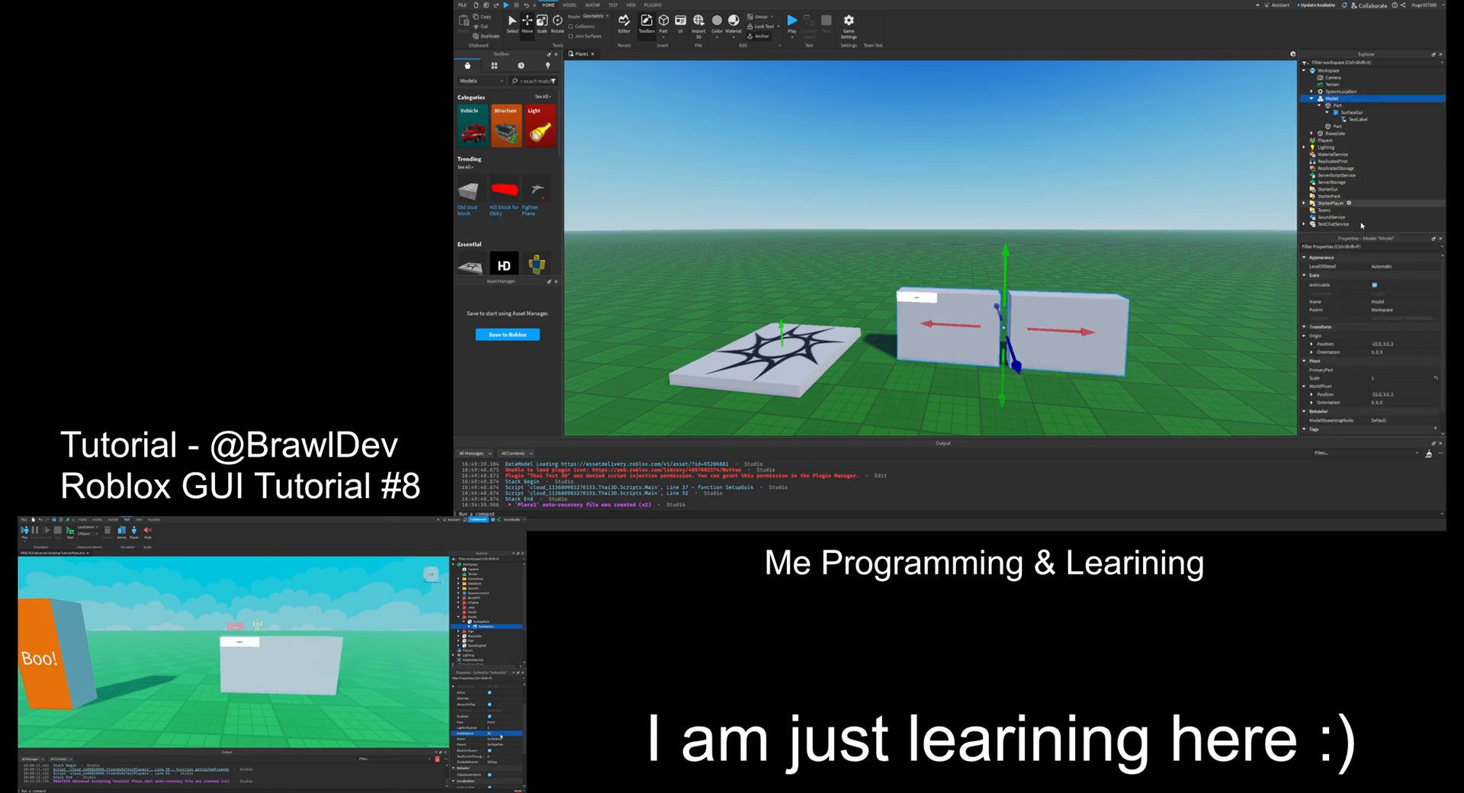
pyautogui.click(1350, 112)
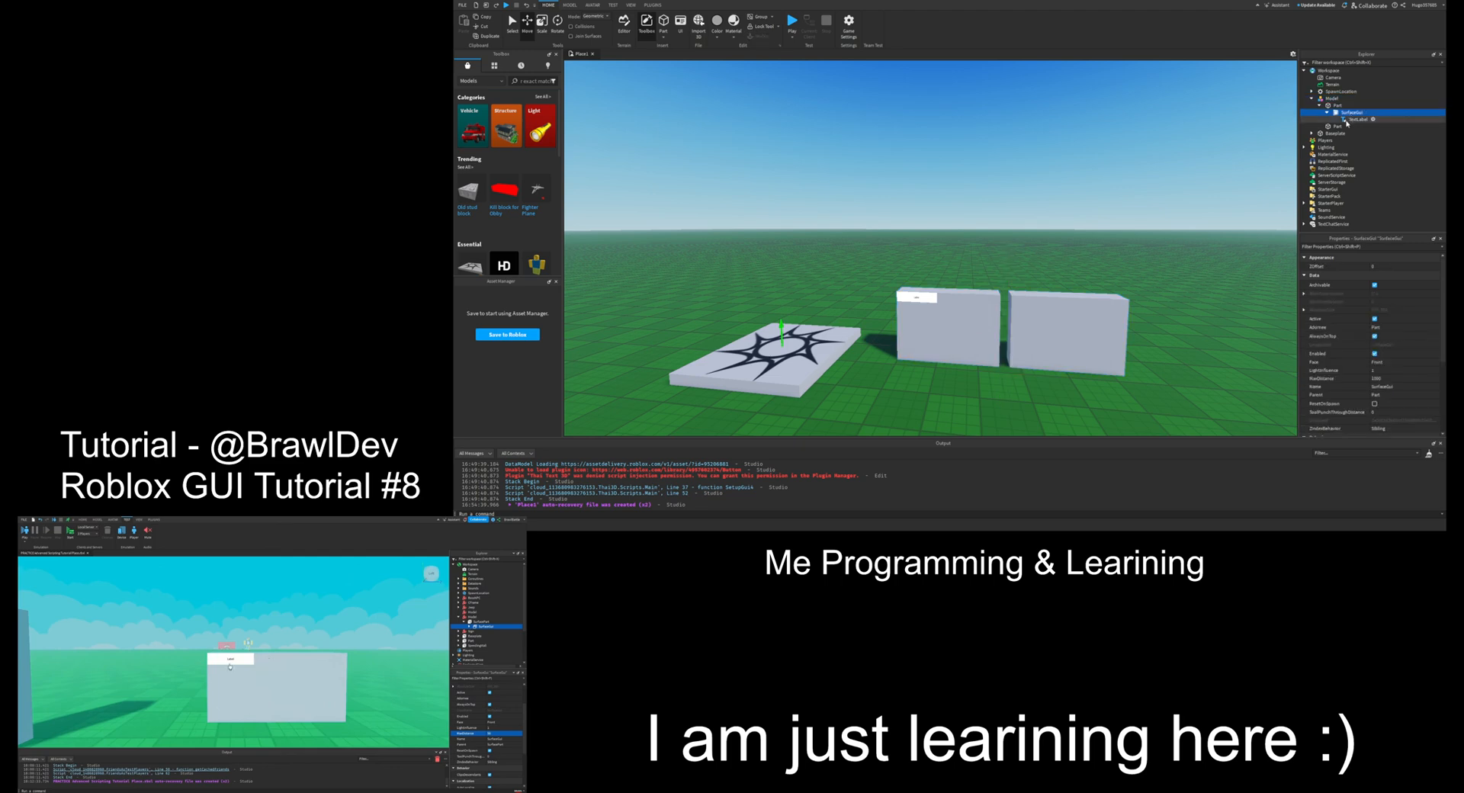
pyautogui.click(1362, 246)
pyautogui.write('max')
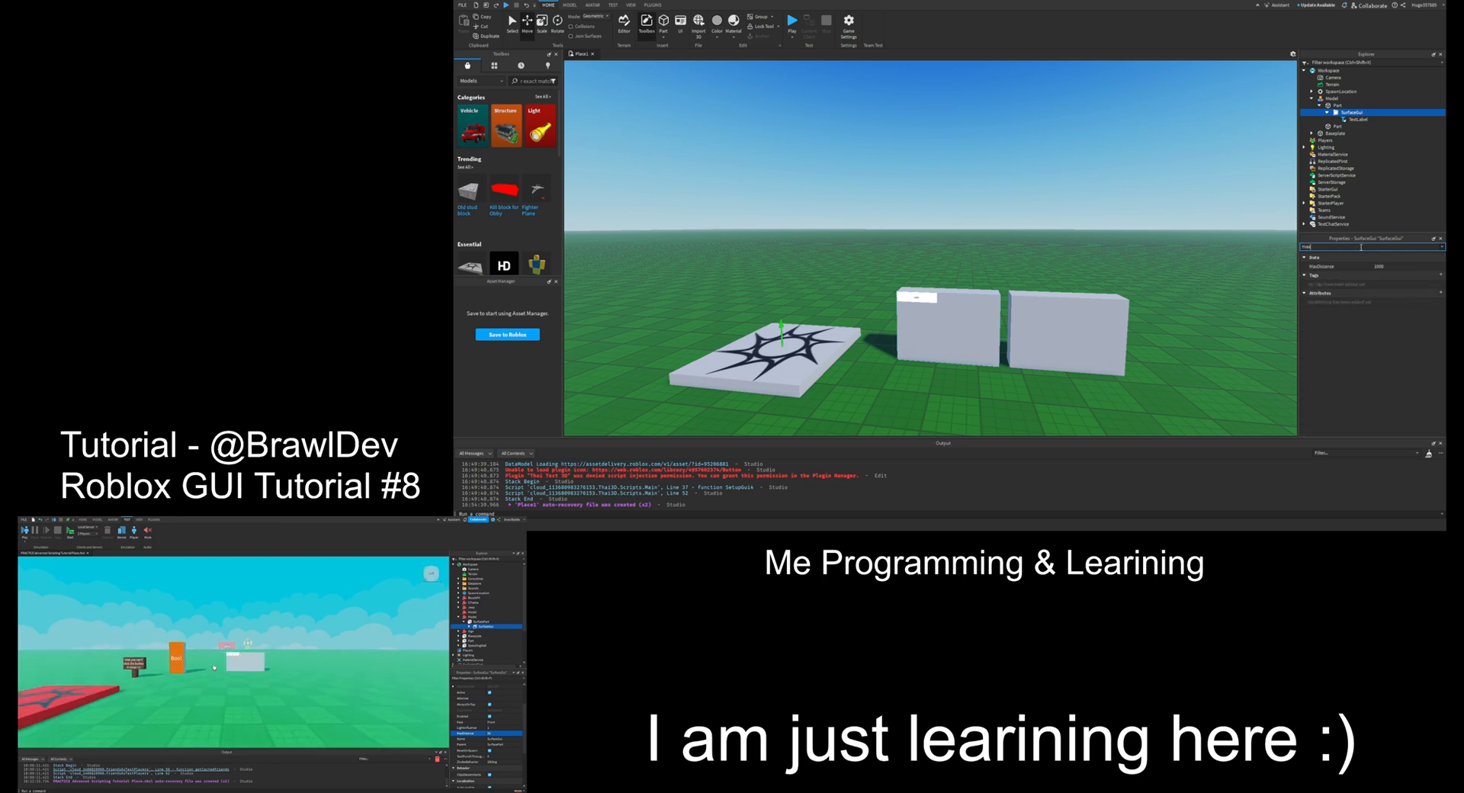
pyautogui.click(1382, 266)
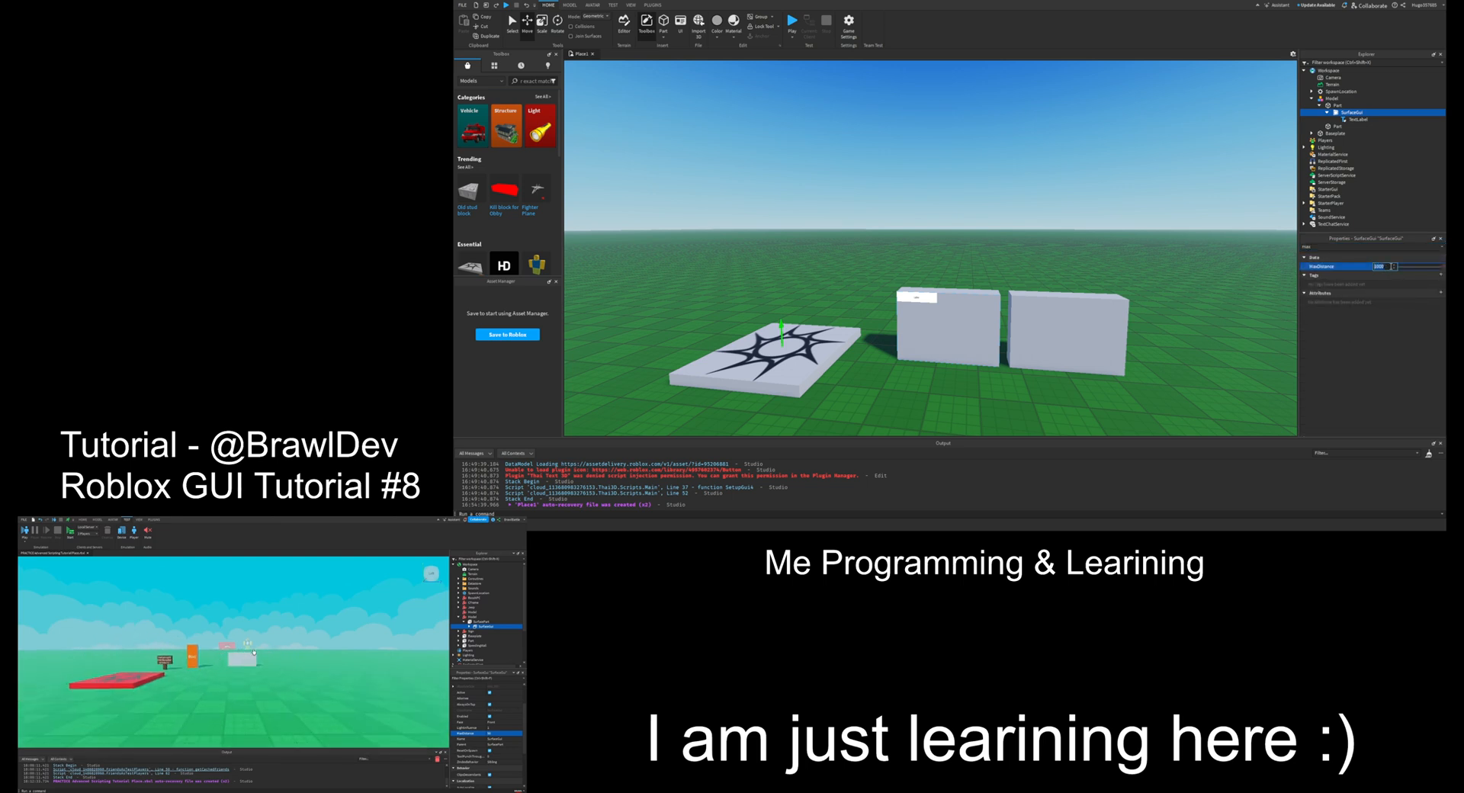
pyautogui.press('Return')
pyautogui.scroll(-10, 1115, 240)
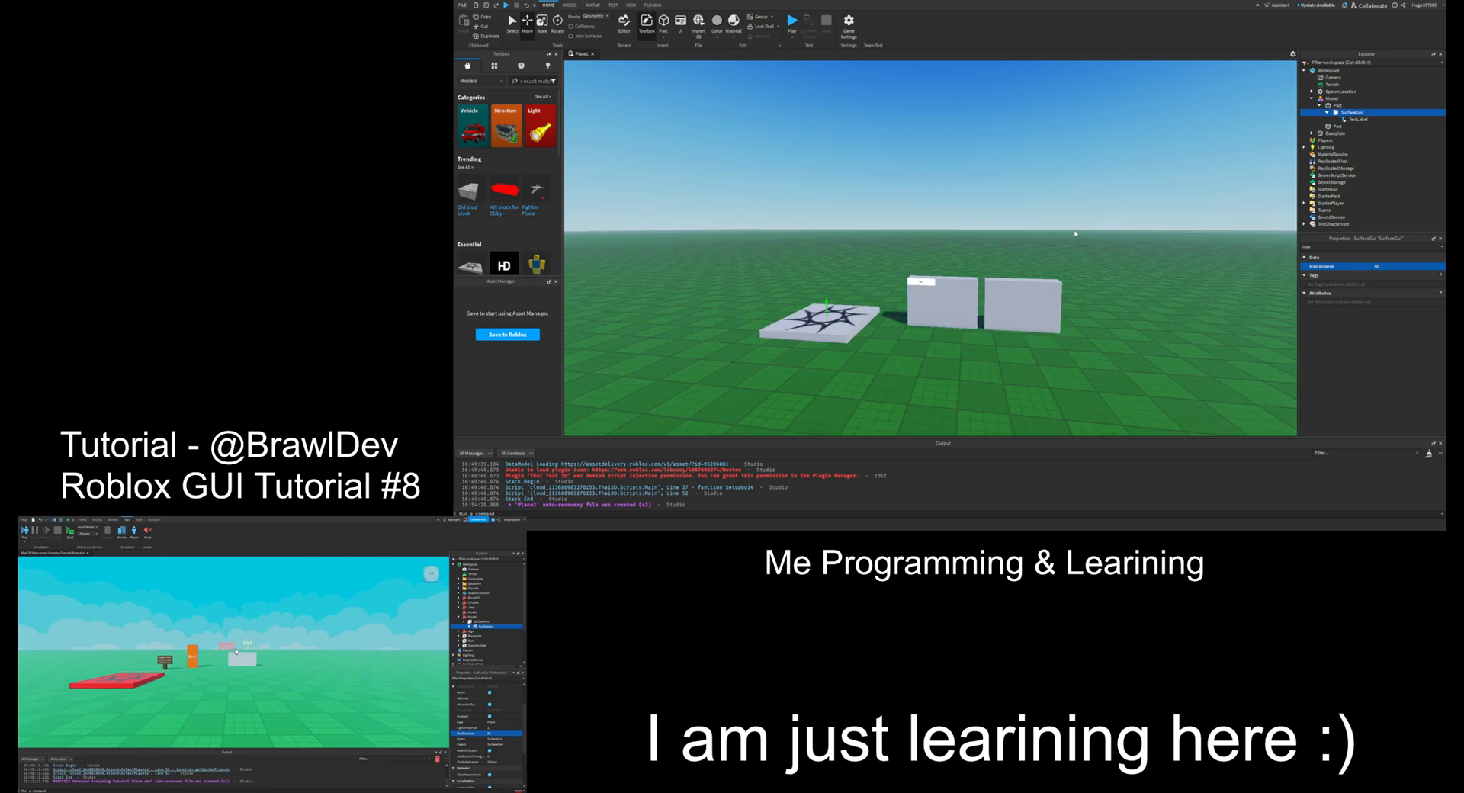
pyautogui.scroll(5, 1077, 237)
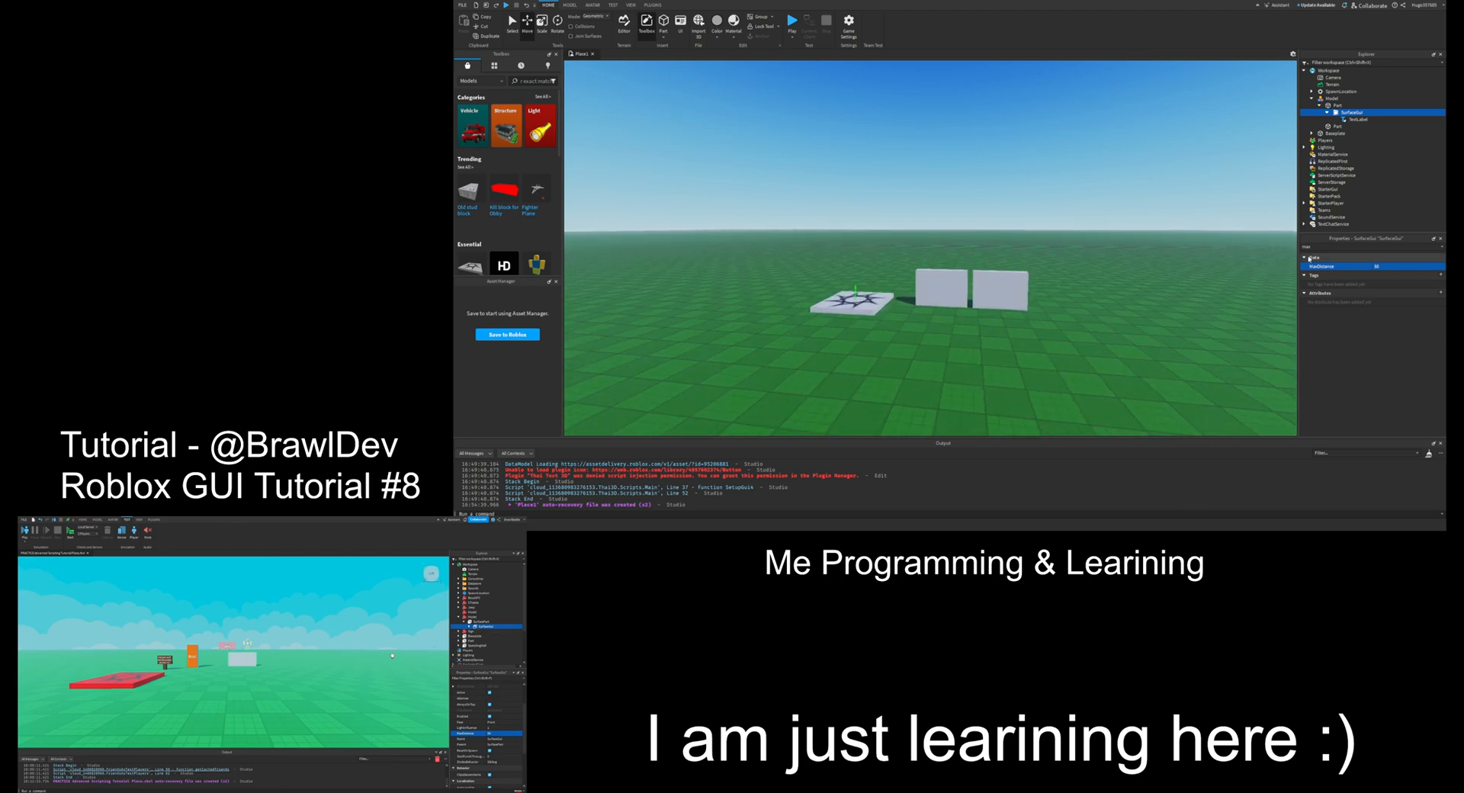
# Step: Set the SurfaceGui's MaxDistance to 1 and check the wall from close up
pyautogui.click(1384, 266)
pyautogui.write('1')
pyautogui.press('Return')
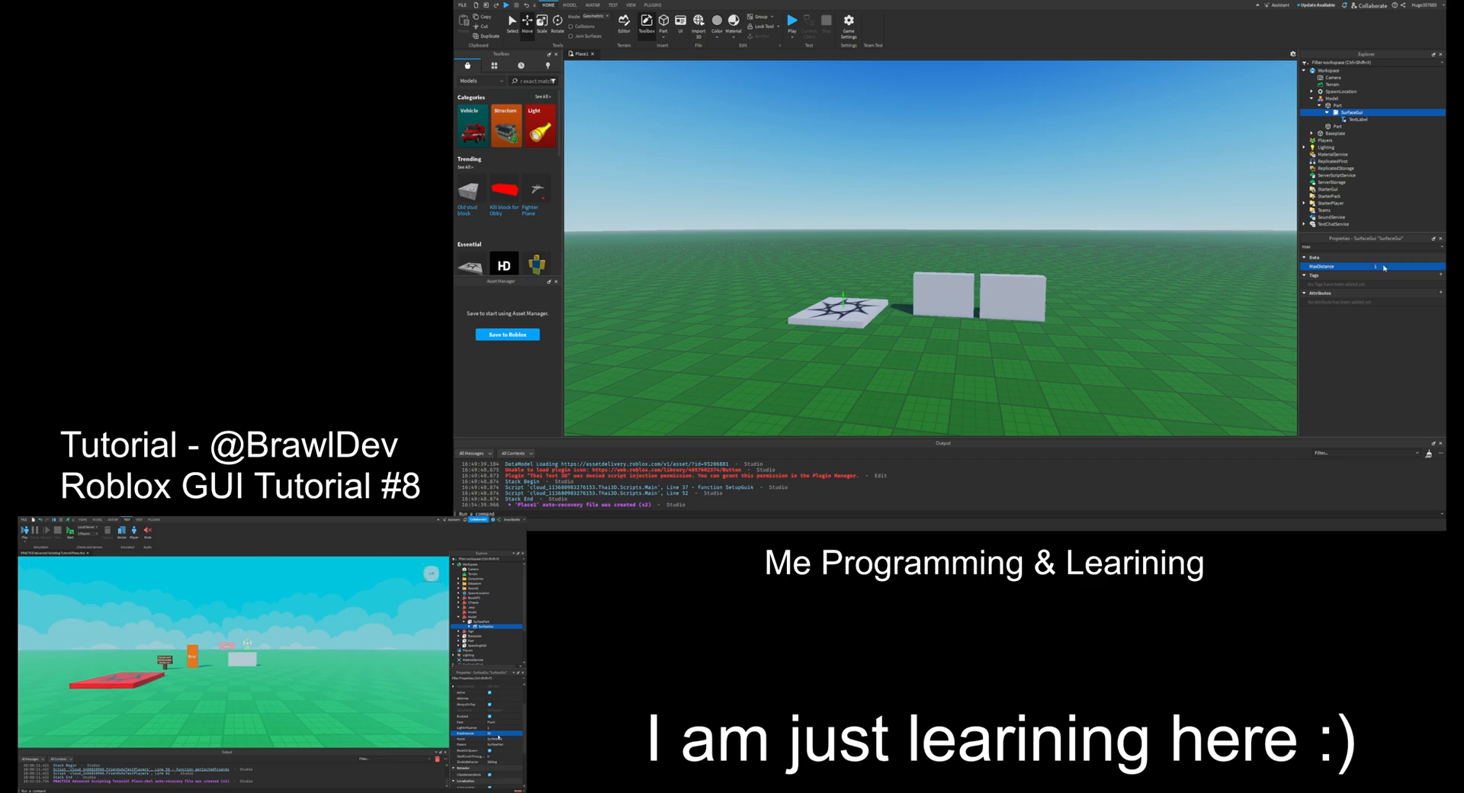
pyautogui.scroll(10, 1050, 204)
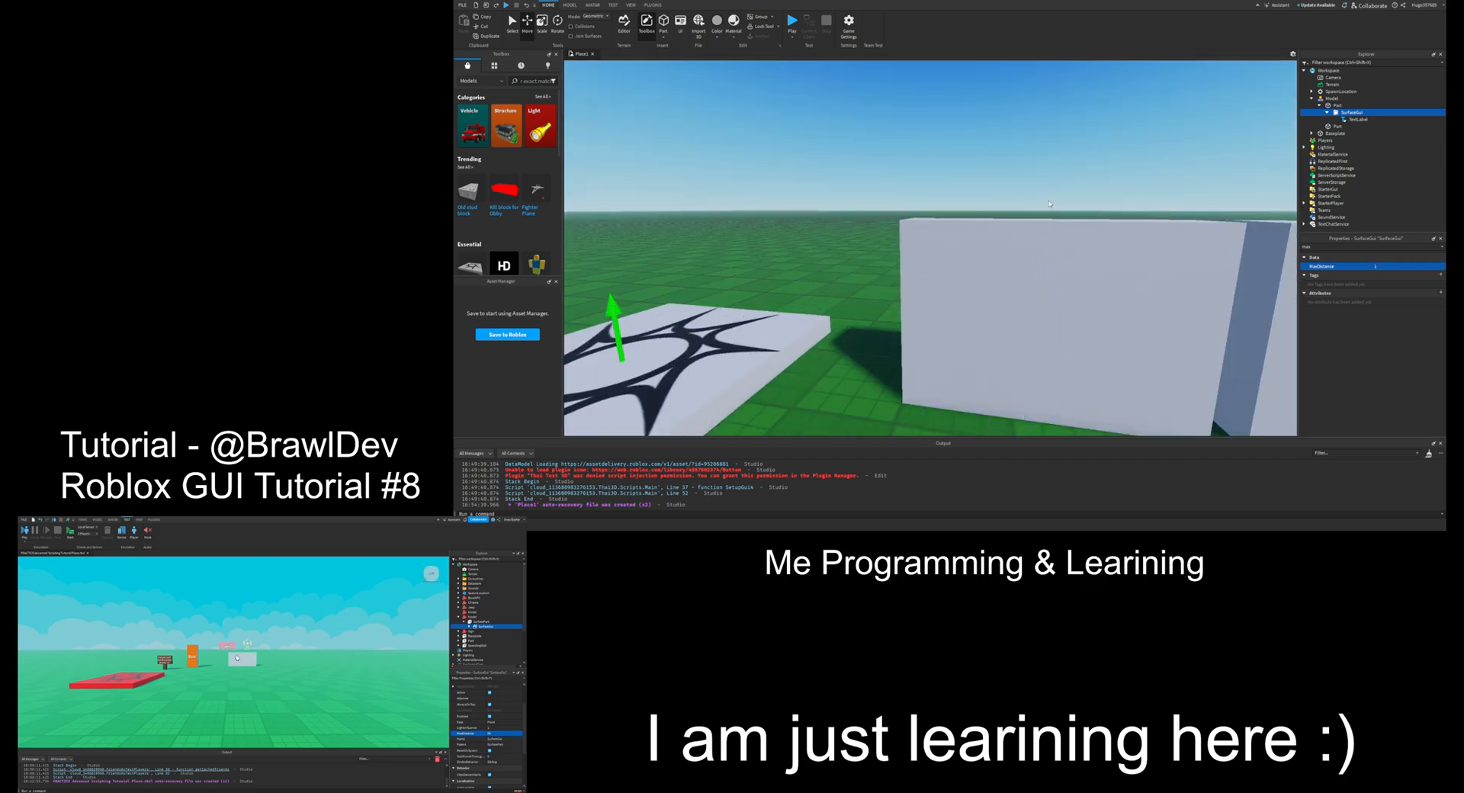
# Step: Set the SurfaceGui's MaxDistance to a very large number made up of nines
pyautogui.scroll(-3, 1049, 204)
pyautogui.scroll(3, 1050, 202)
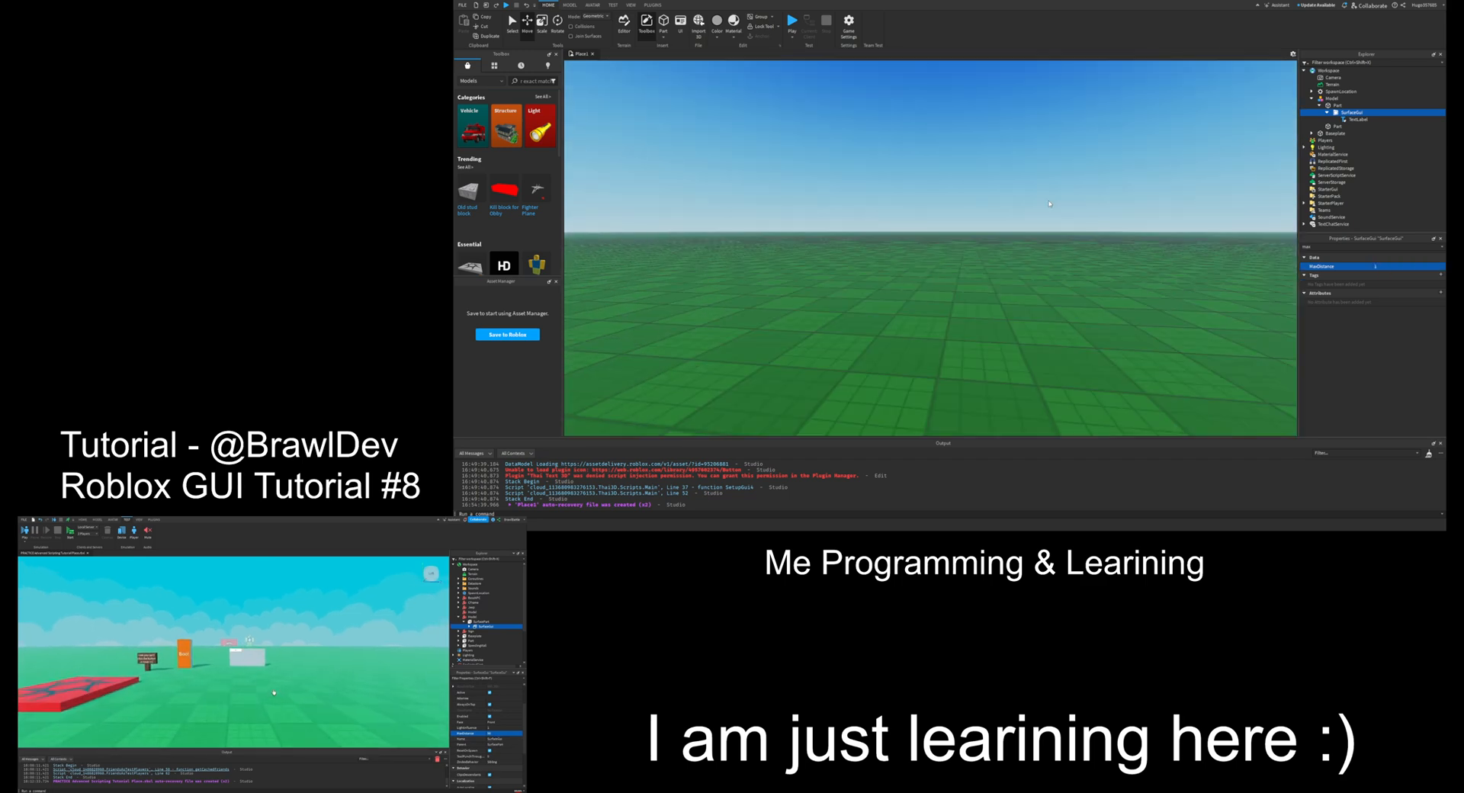
pyautogui.scroll(-3, 1049, 201)
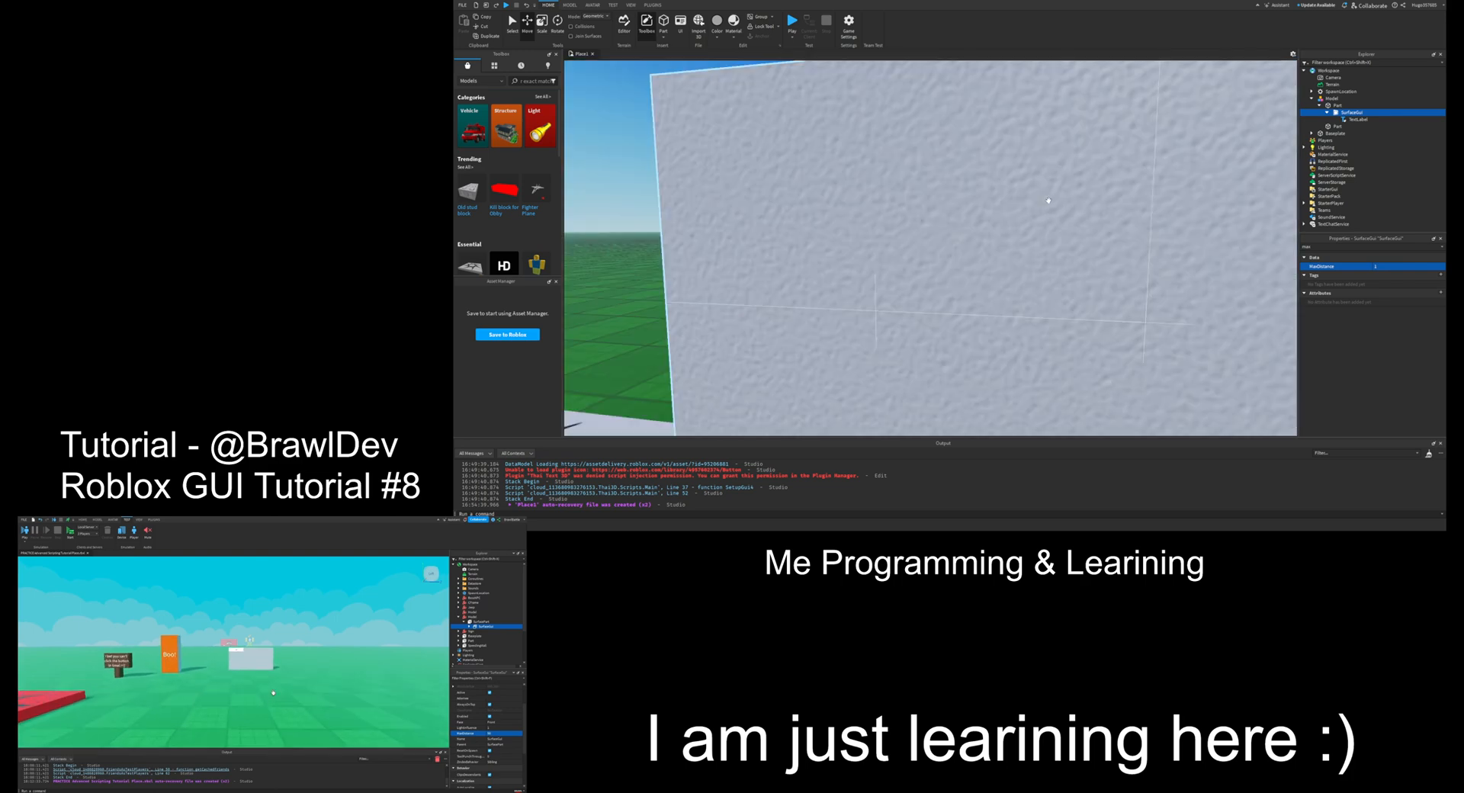
pyautogui.click(1383, 266)
pyautogui.write('8')
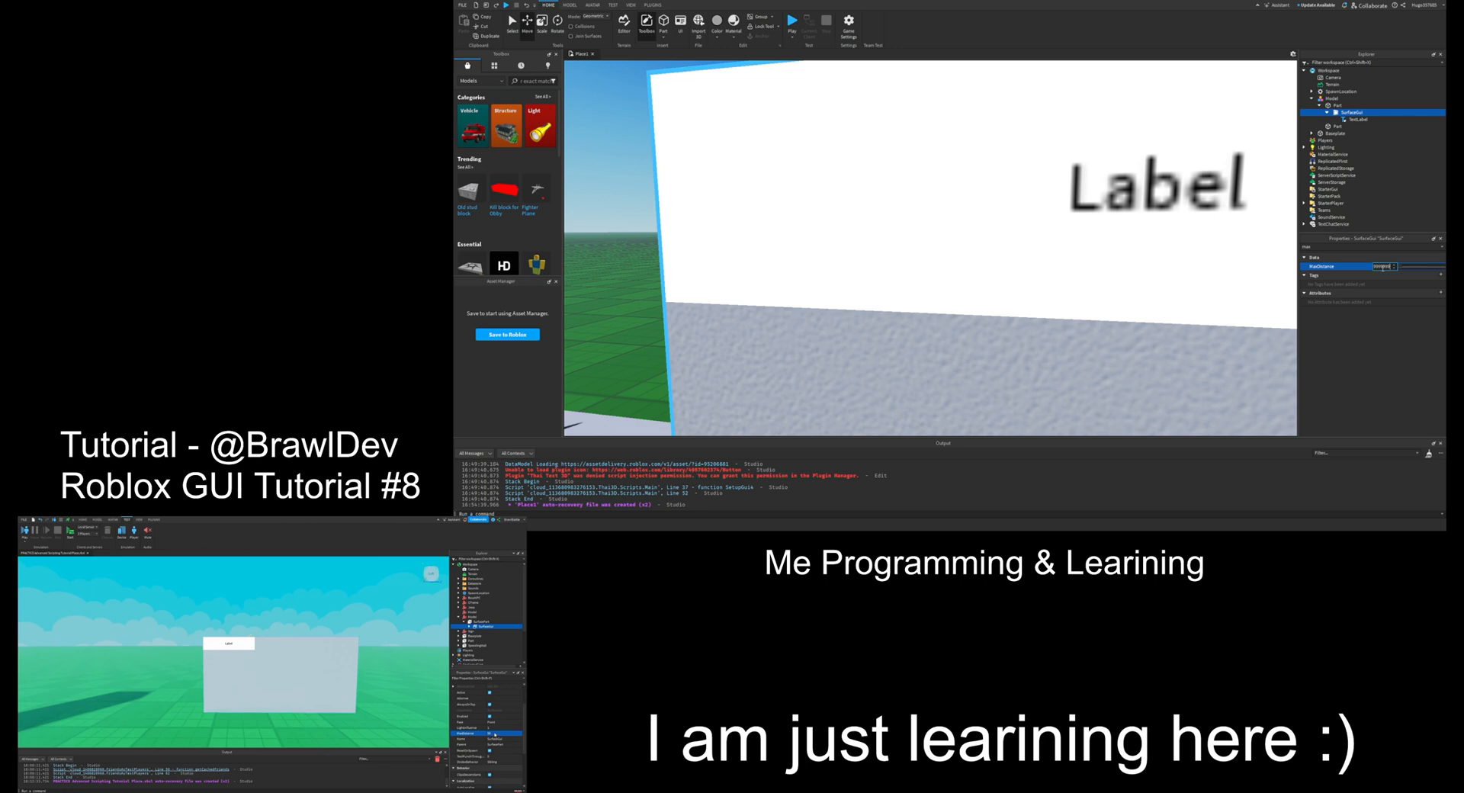
pyautogui.write('999999')
pyautogui.press('Return')
# Step: Examine the wall's label from farther away and from closer up to test the larger MaxDistance
pyautogui.click(1163, 141)
pyautogui.moveTo(1164, 141); pyautogui.dragTo(1164, 140, button='right')
pyautogui.click(767, 193)
pyautogui.moveTo(767, 192); pyautogui.dragTo(767, 195, button='right')
pyautogui.scroll(-6, 767, 195)
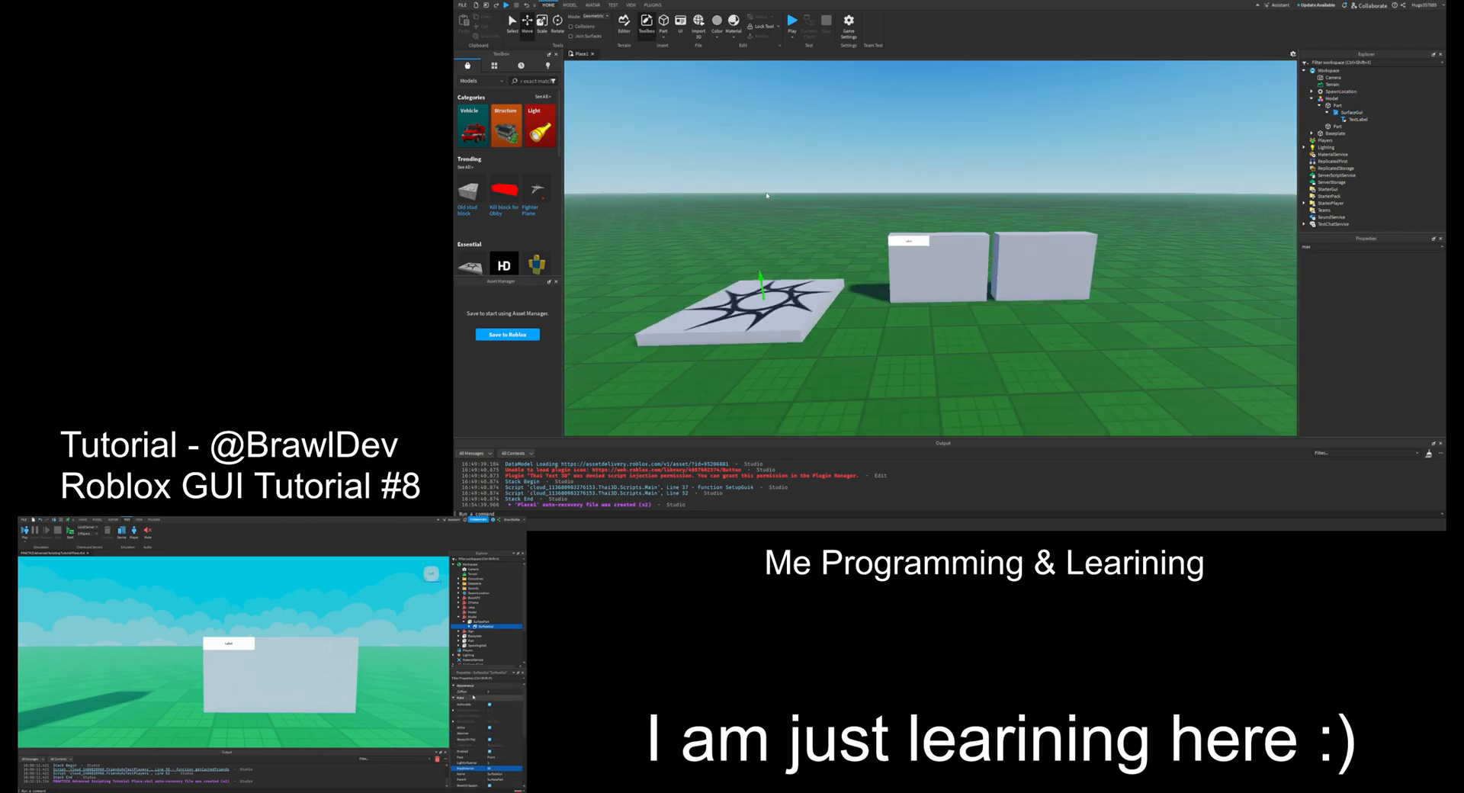
pyautogui.scroll(-3, 768, 195)
pyautogui.scroll(6, 931, 244)
pyautogui.scroll(-4, 934, 244)
pyautogui.scroll(-1, 1194, 217)
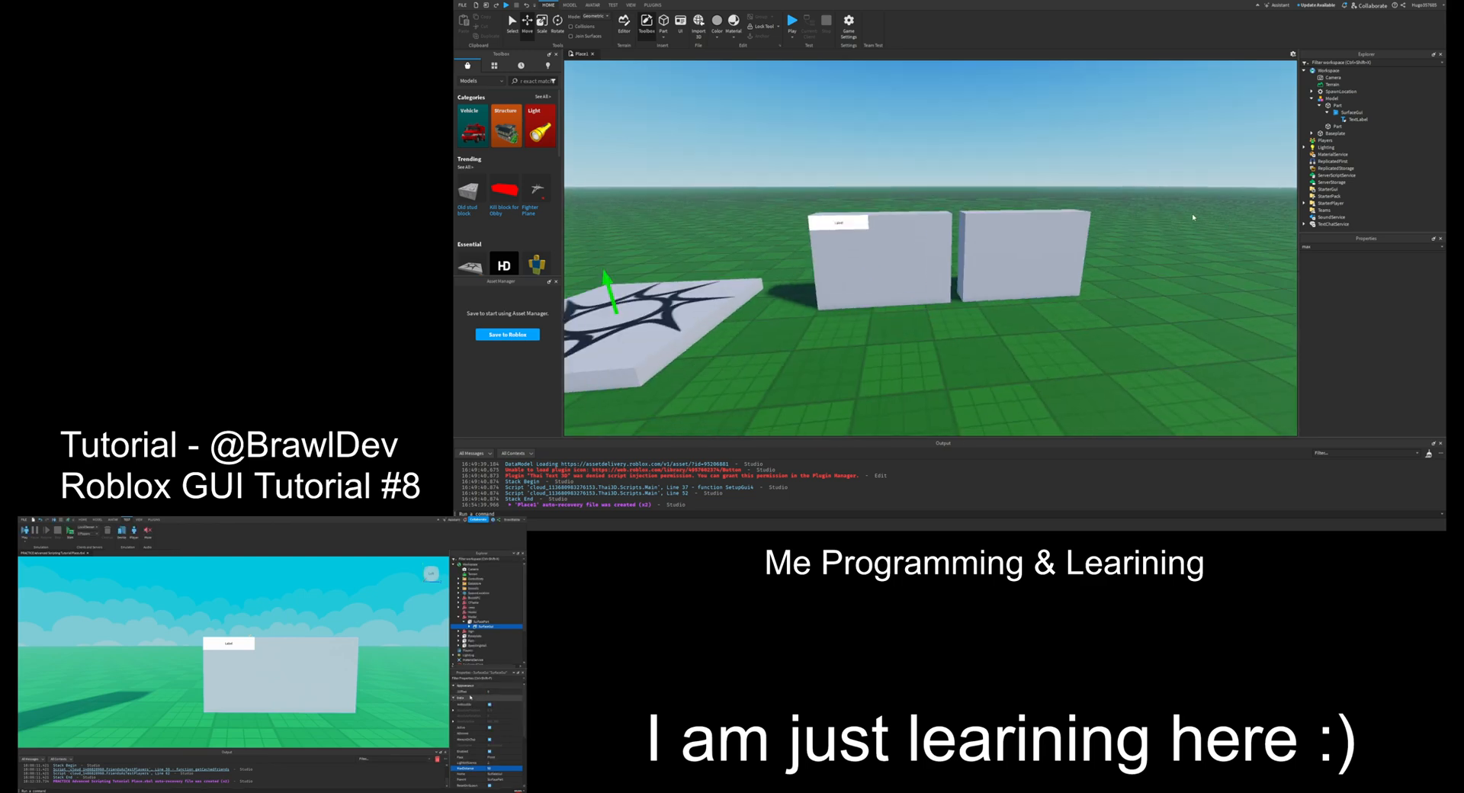
# Step: Filter the SurfaceGui's properties for "zoff" and open its ZOffset value
pyautogui.click(881, 261)
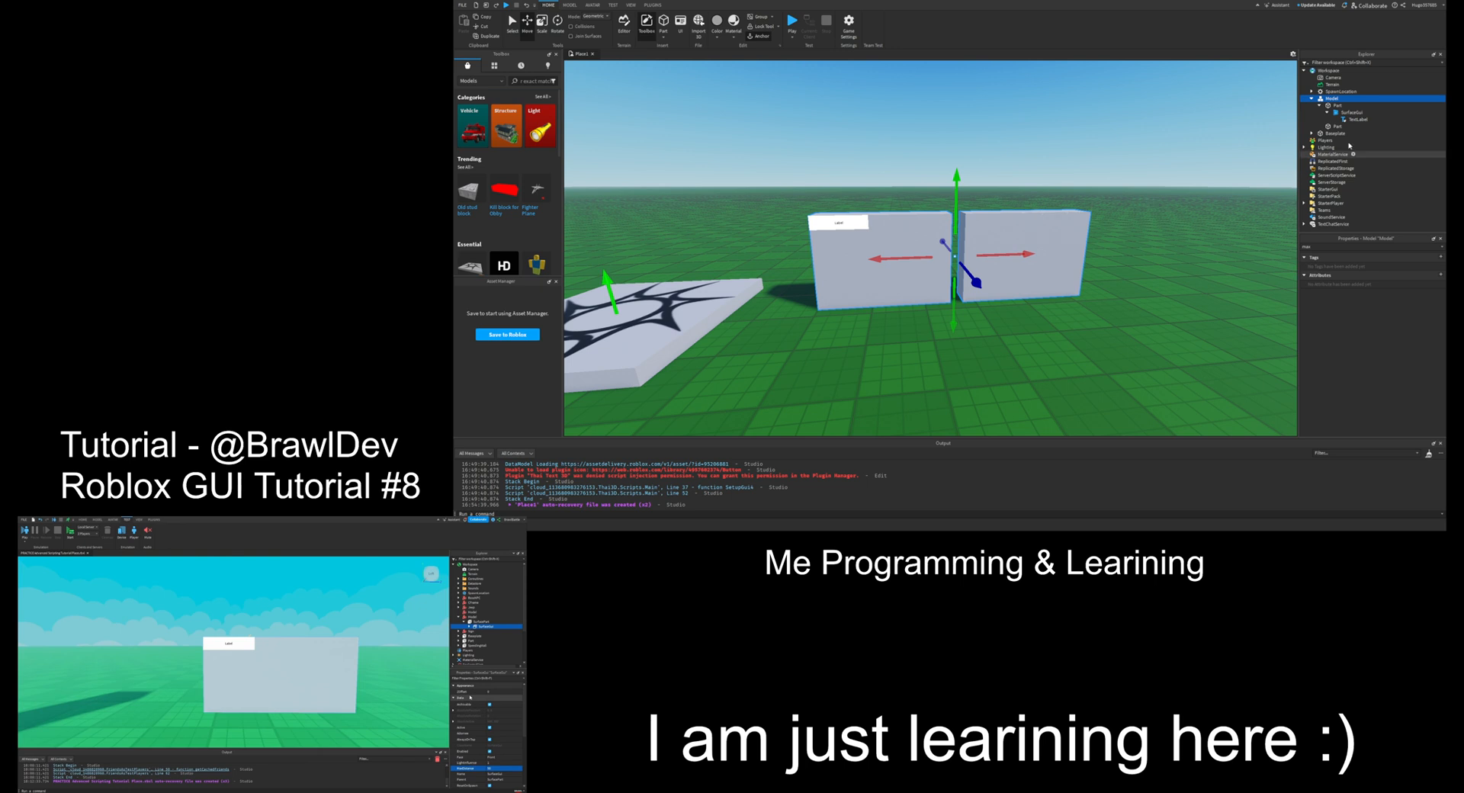
pyautogui.click(1352, 112)
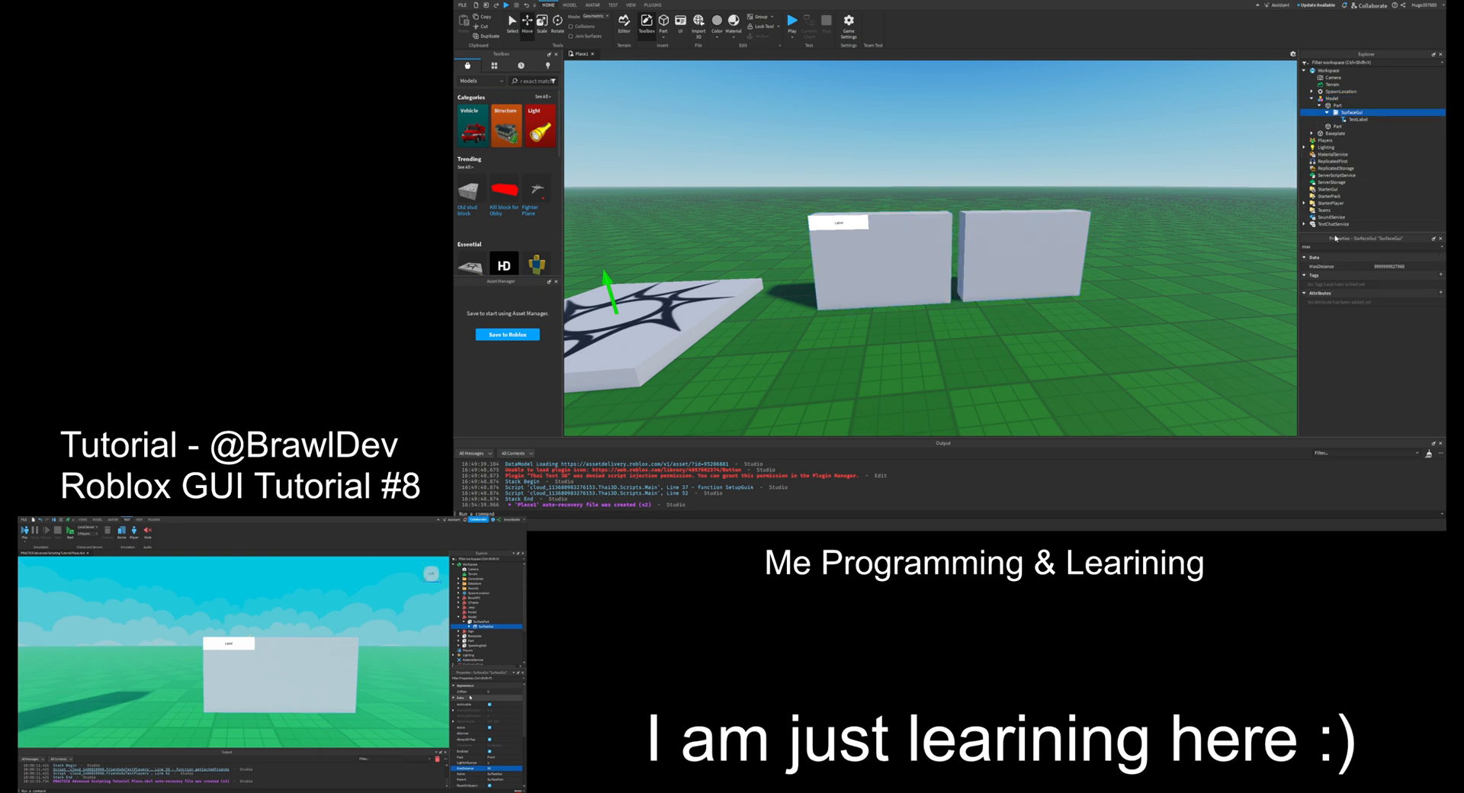
pyautogui.click(1331, 246)
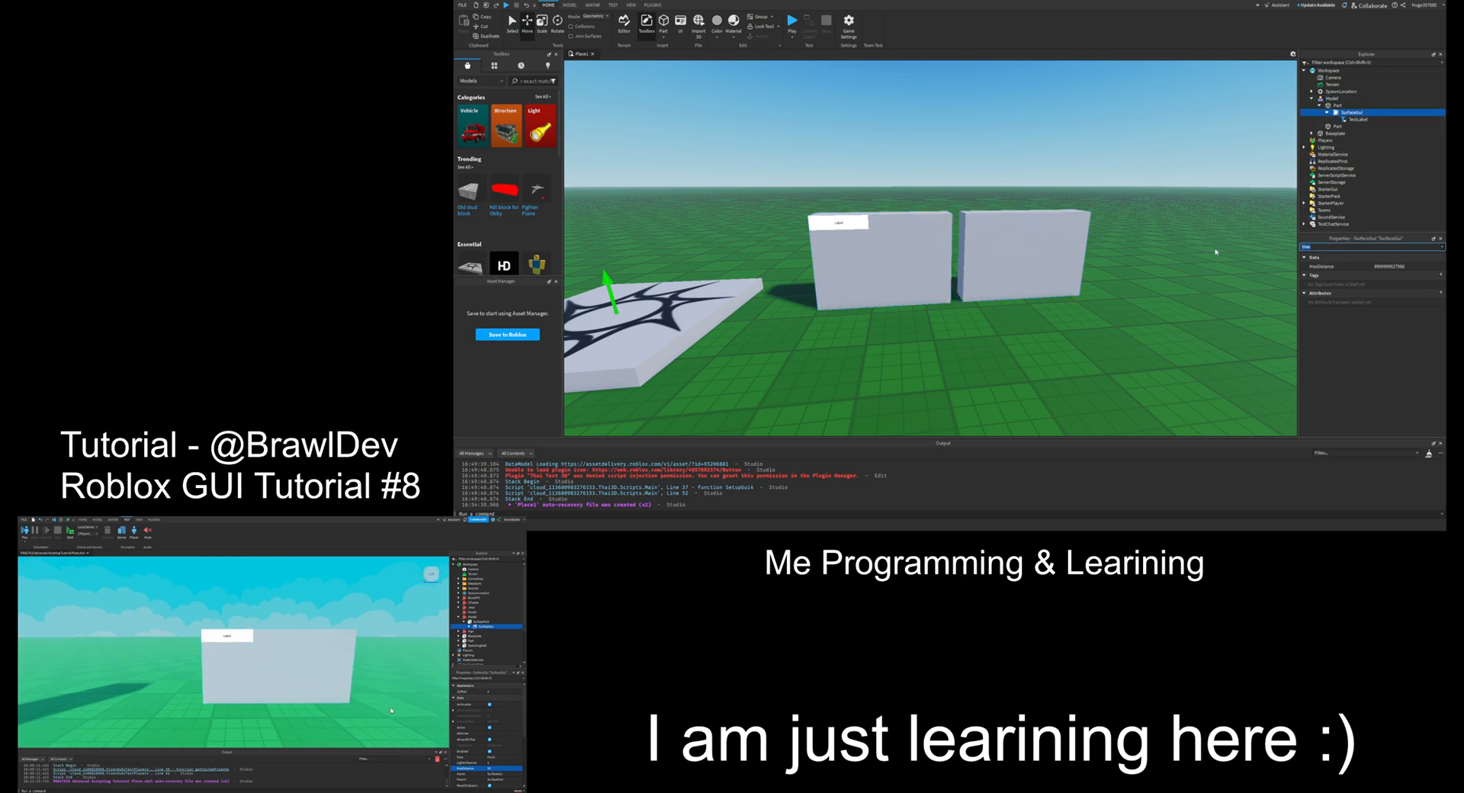
pyautogui.press('BackSpace')
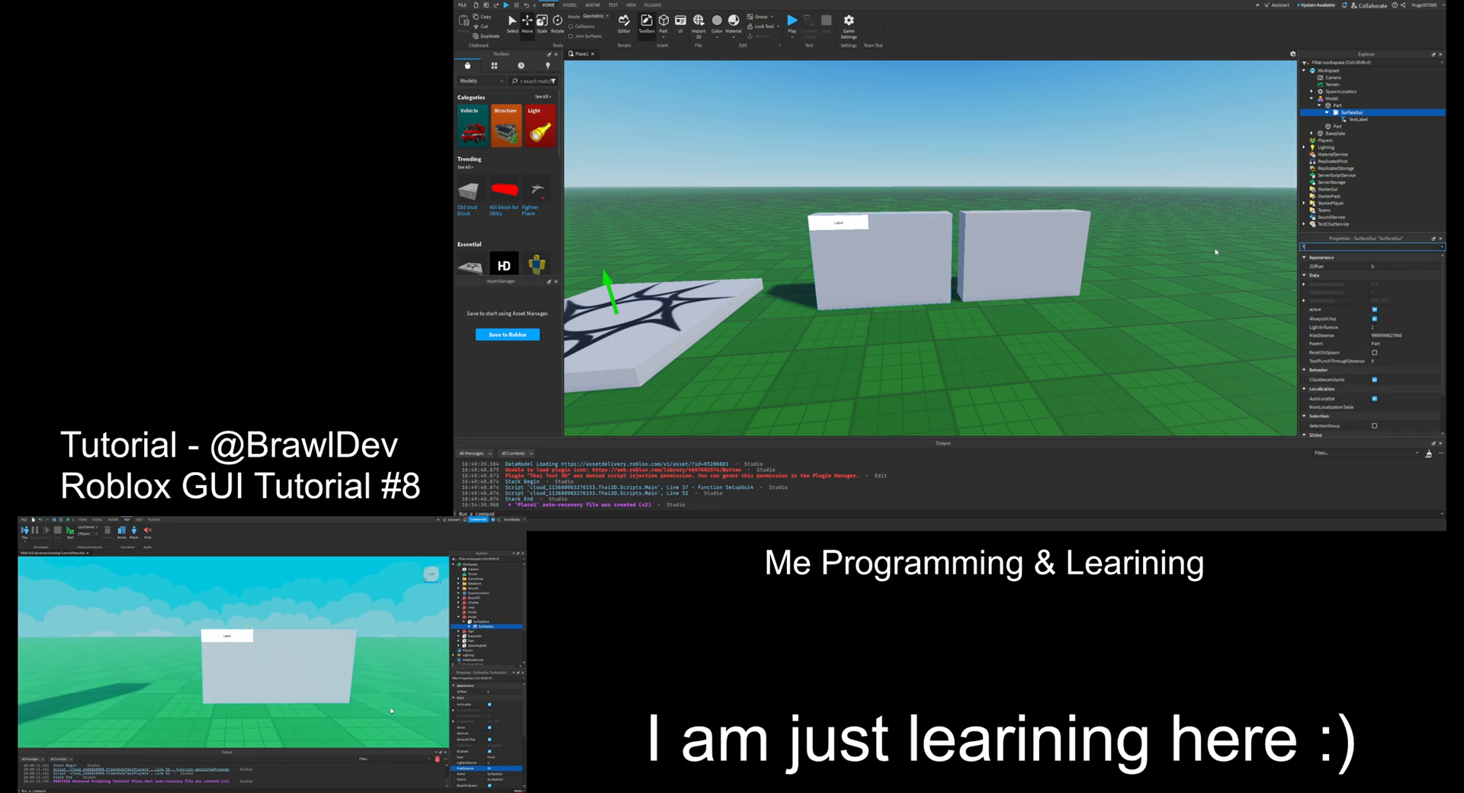
pyautogui.write('Zoff')
pyautogui.click(1421, 267)
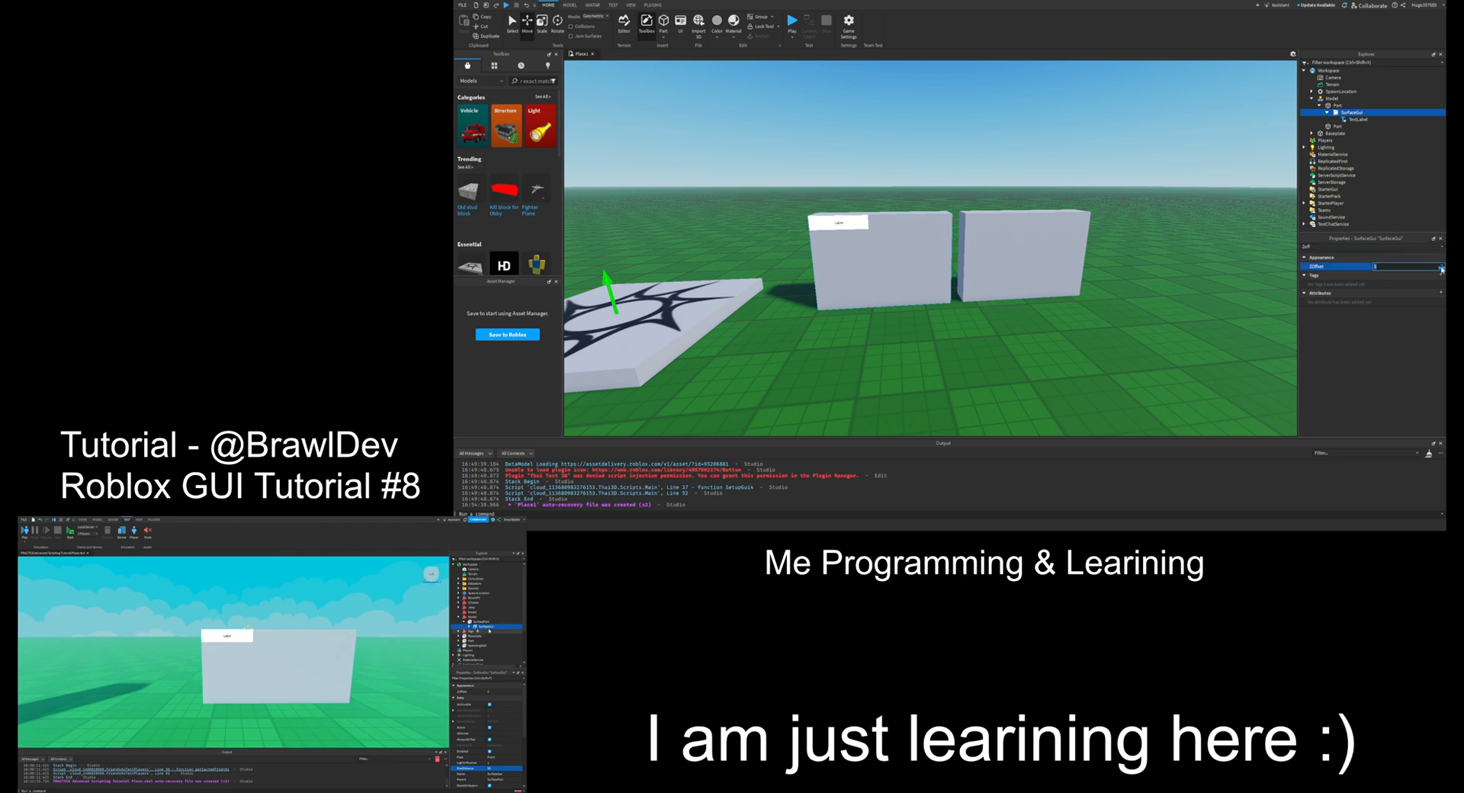
pyautogui.click(1210, 242)
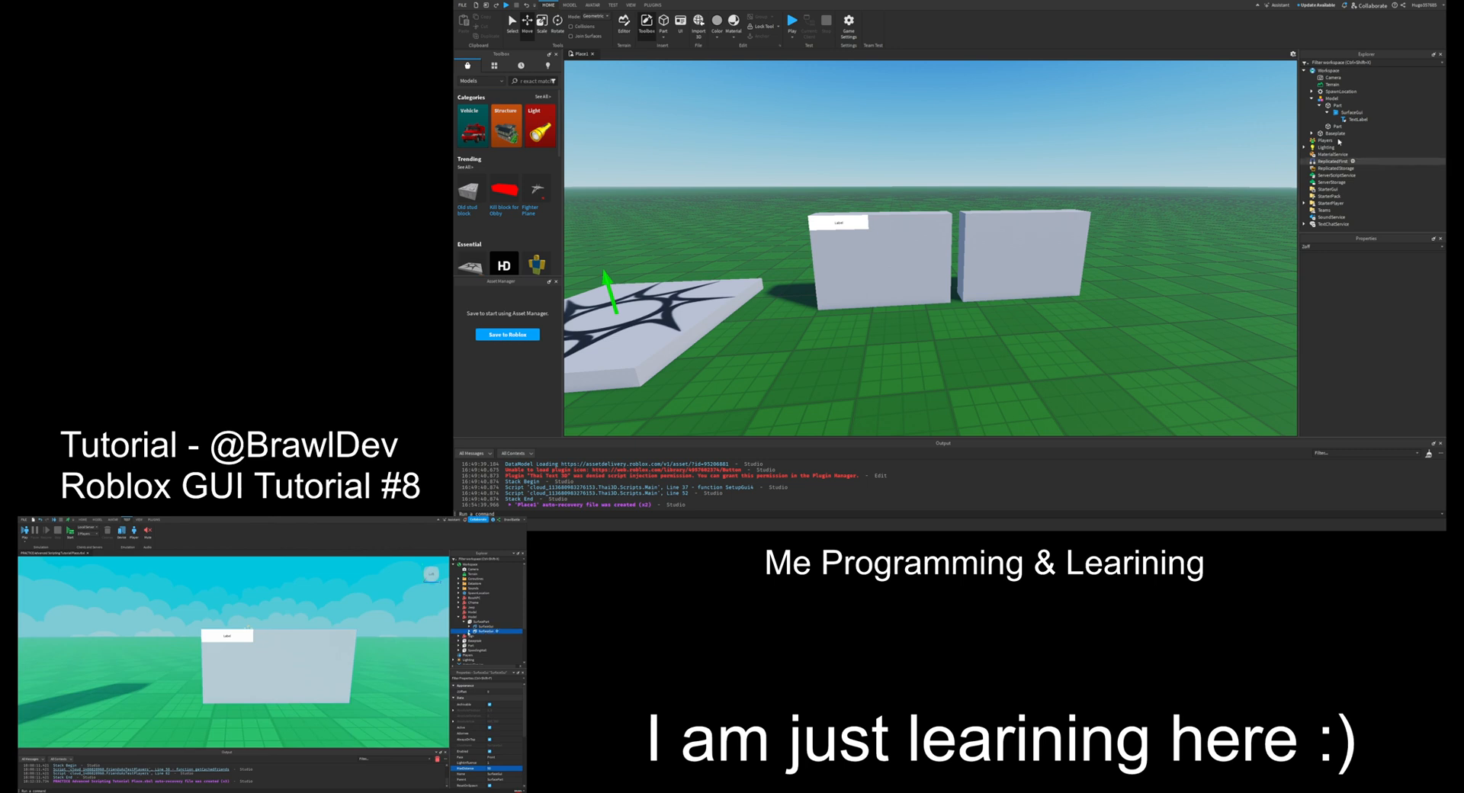
# Step: Duplicate the SurfaceGui inside the first wall part
pyautogui.click(1328, 114)
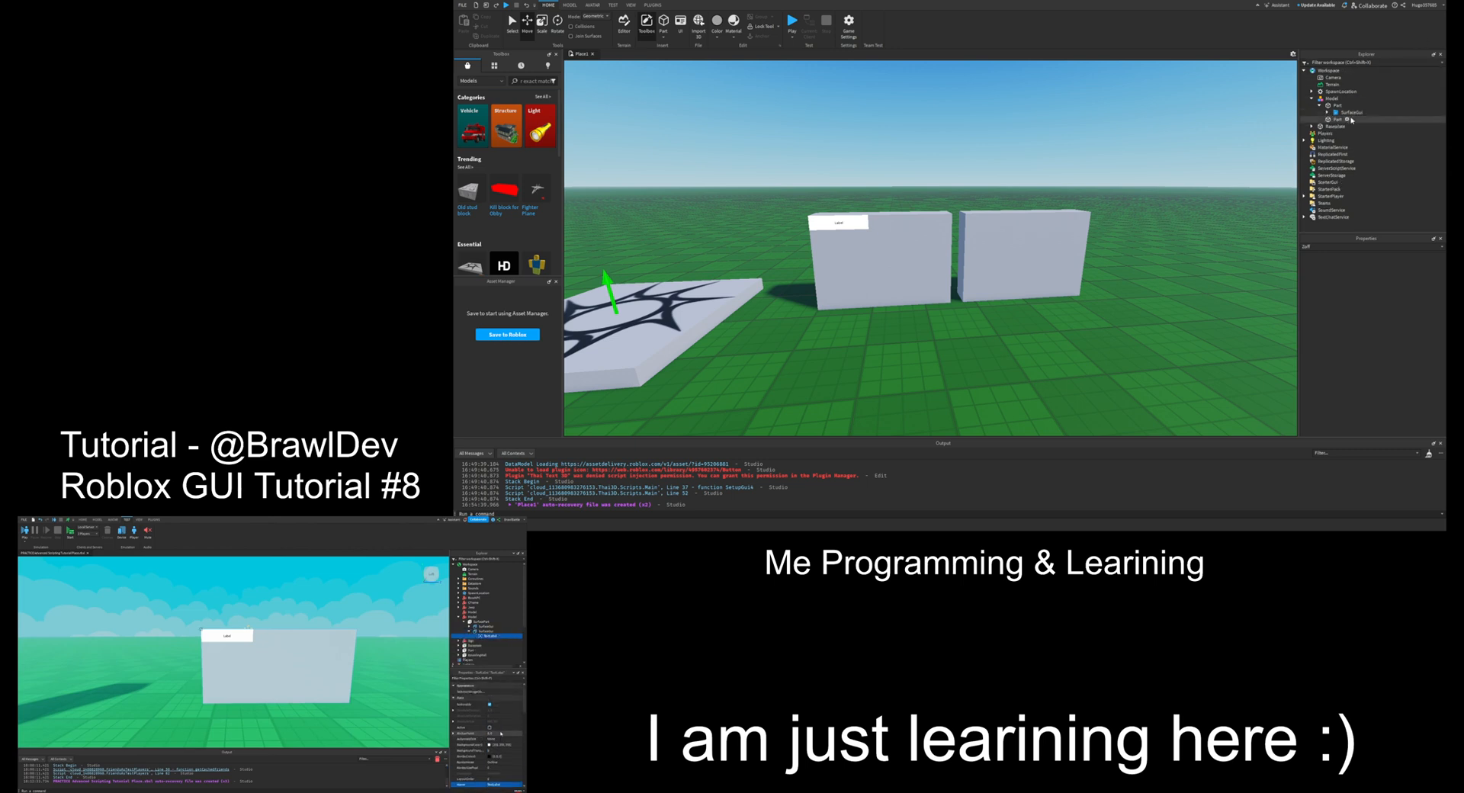
pyautogui.click(1353, 120)
pyautogui.click(1354, 114)
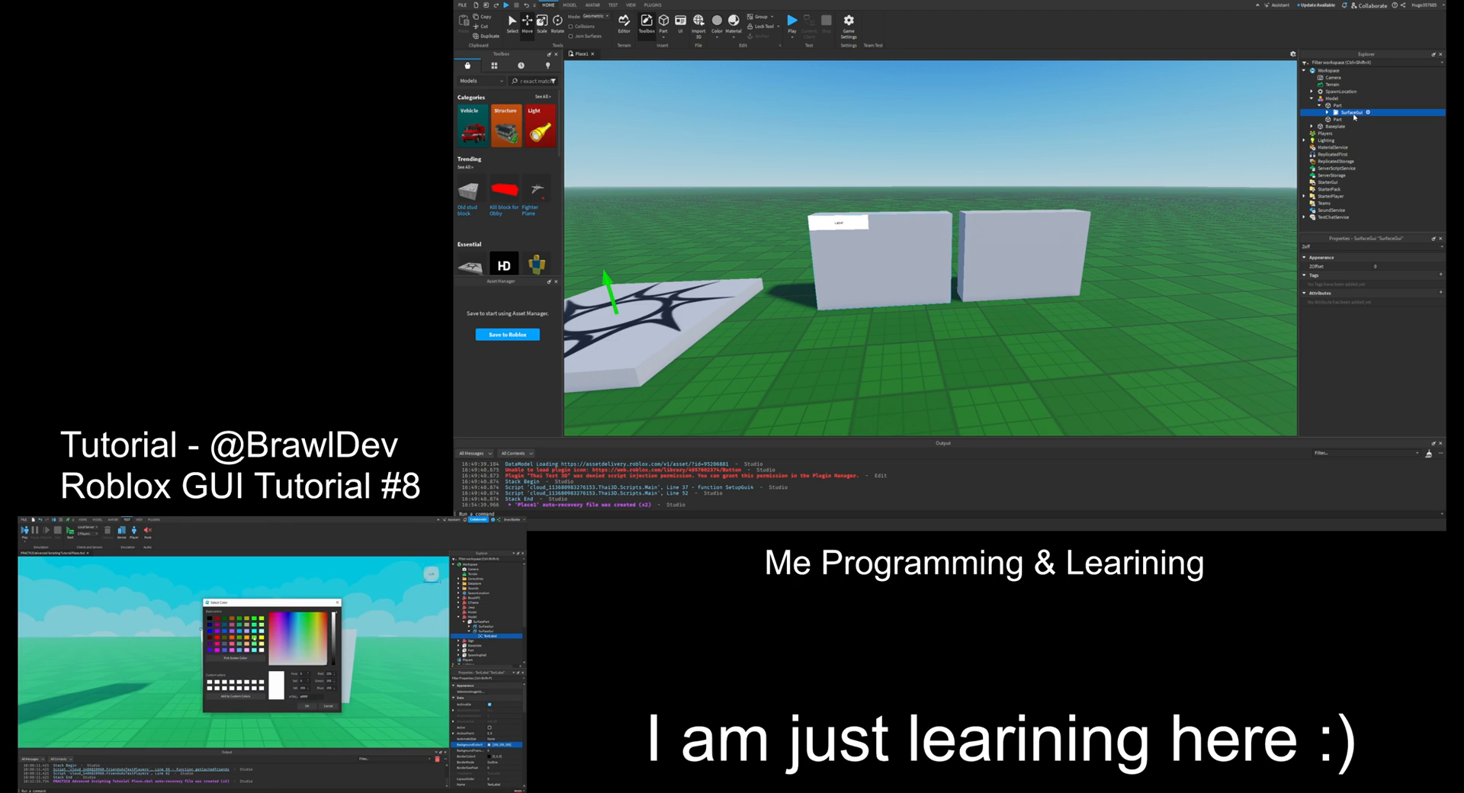
pyautogui.hotkey('ctrl', 'd')
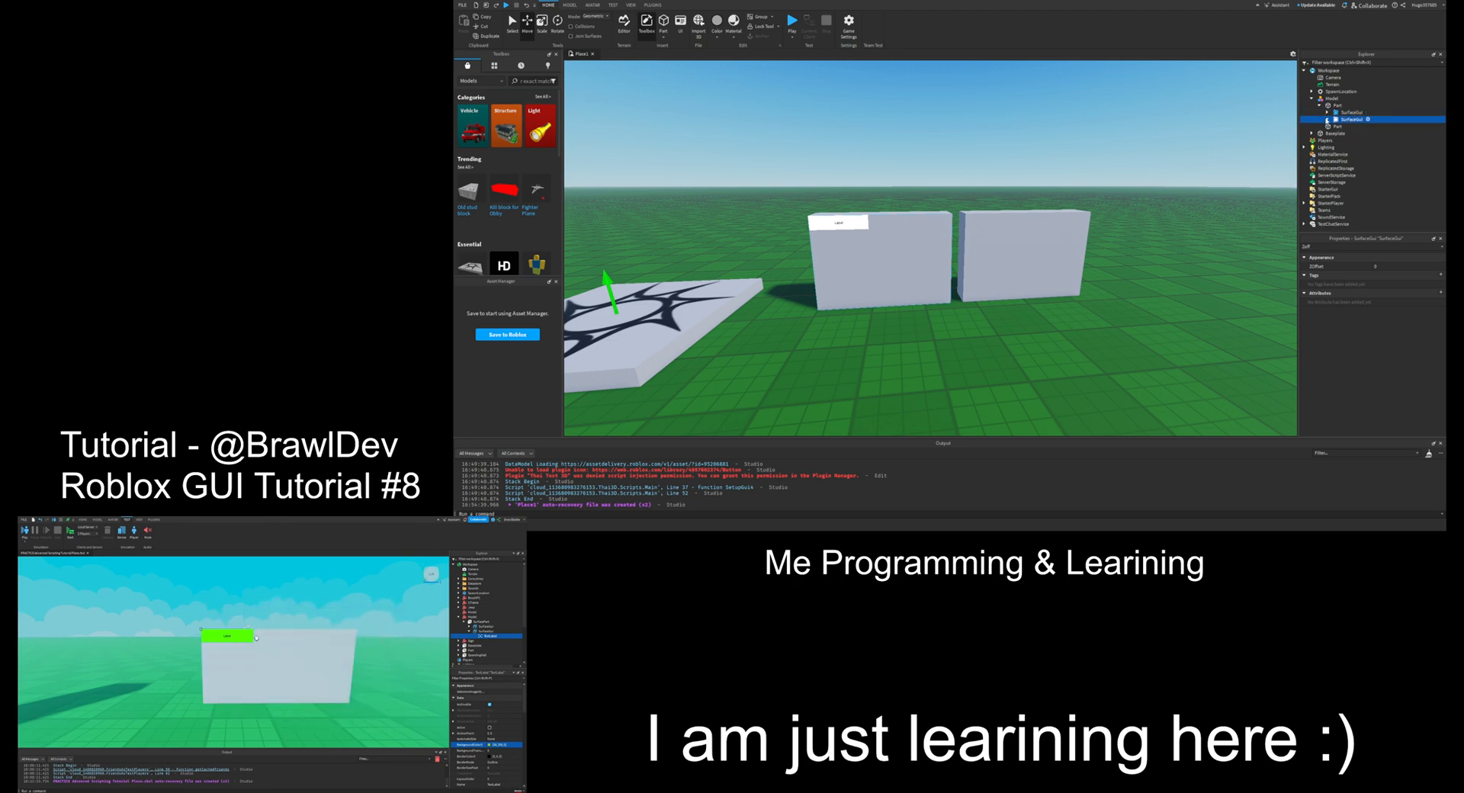
# Step: Clear the property filter and set the duplicate SurfaceGui's TextLabel BackgroundColor3 to bright green
pyautogui.click(1328, 120)
pyautogui.click(1345, 127)
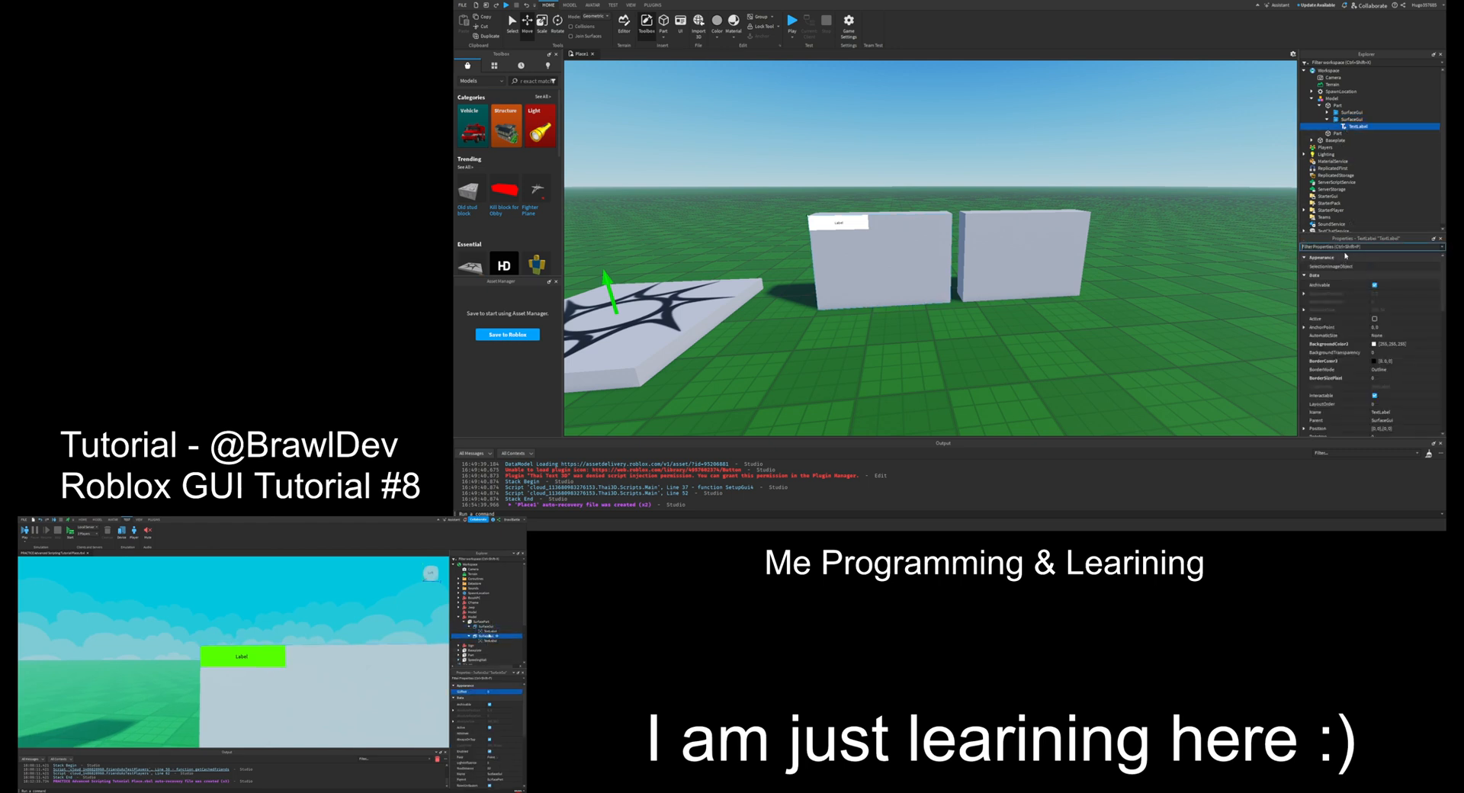
pyautogui.click(1374, 347)
pyautogui.moveTo(966, 220); pyautogui.dragTo(985, 223)
pyautogui.click(1005, 214)
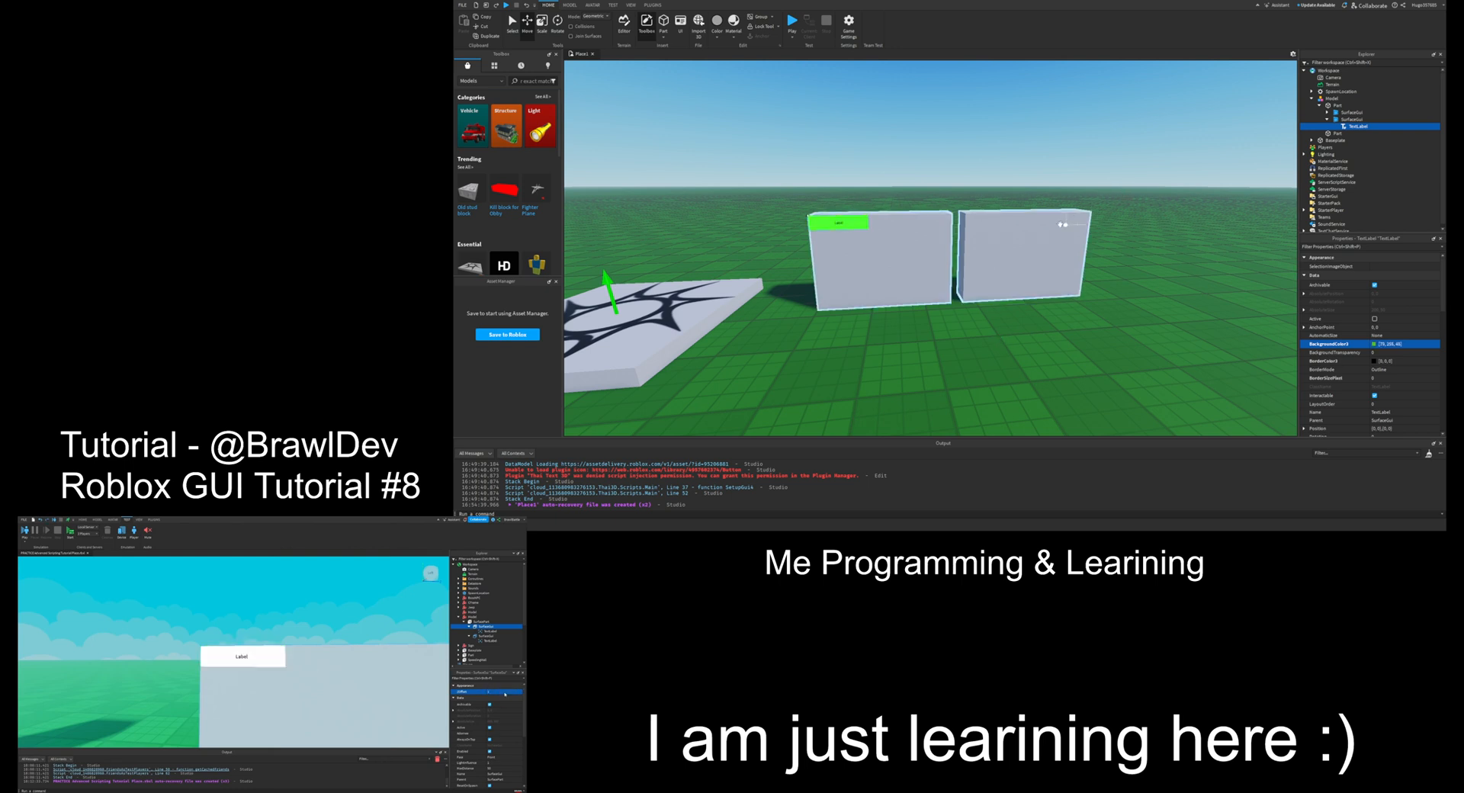
# Step: Examine the overlapping labels up close and compare the TextLabels of the two SurfaceGuis
pyautogui.click(1027, 137)
pyautogui.scroll(-3, 1027, 137)
pyautogui.scroll(3, 1027, 137)
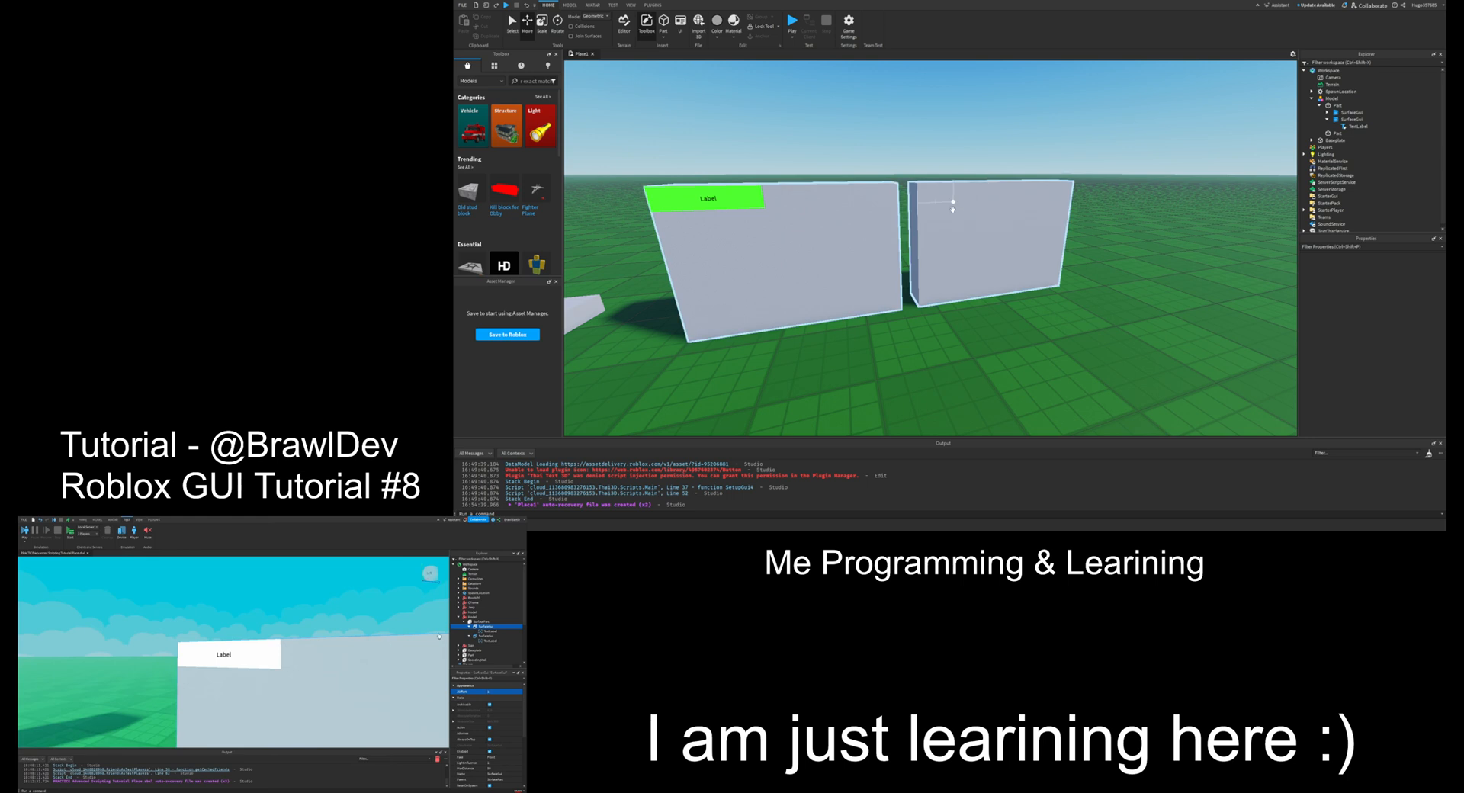
pyautogui.click(951, 205)
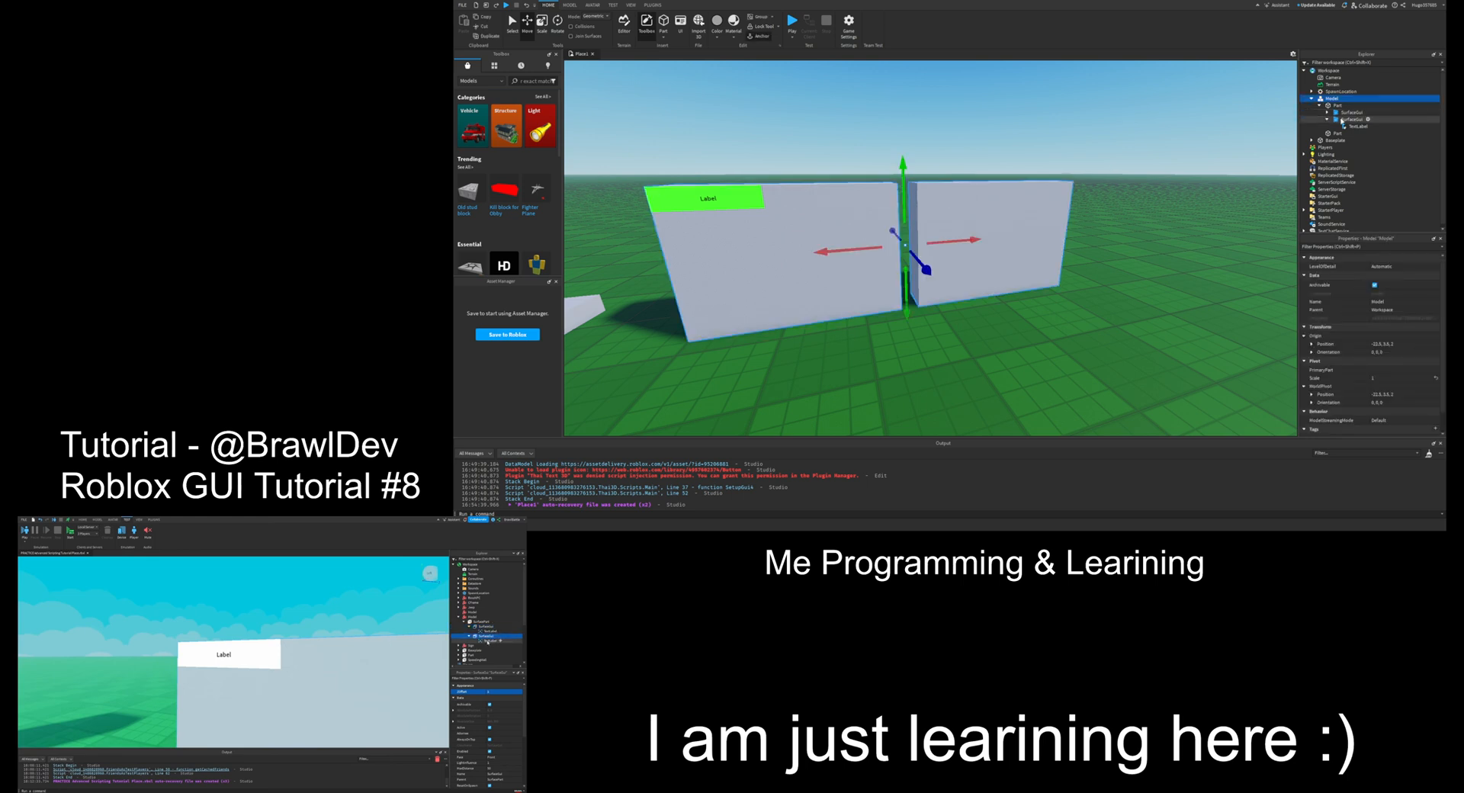
pyautogui.click(1336, 112)
pyautogui.click(1328, 112)
pyautogui.click(1343, 119)
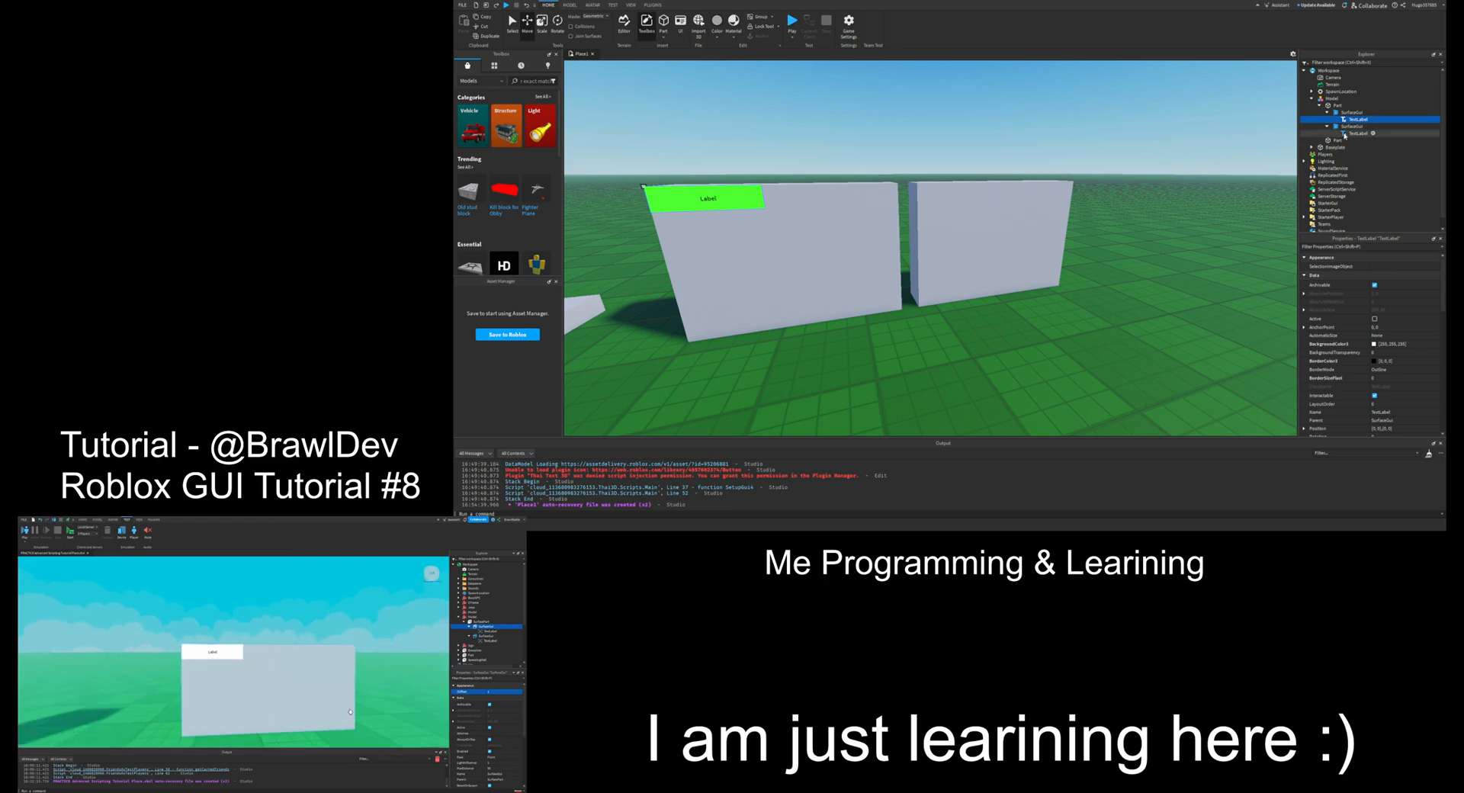
pyautogui.click(1340, 133)
pyautogui.click(1350, 120)
pyautogui.click(1356, 134)
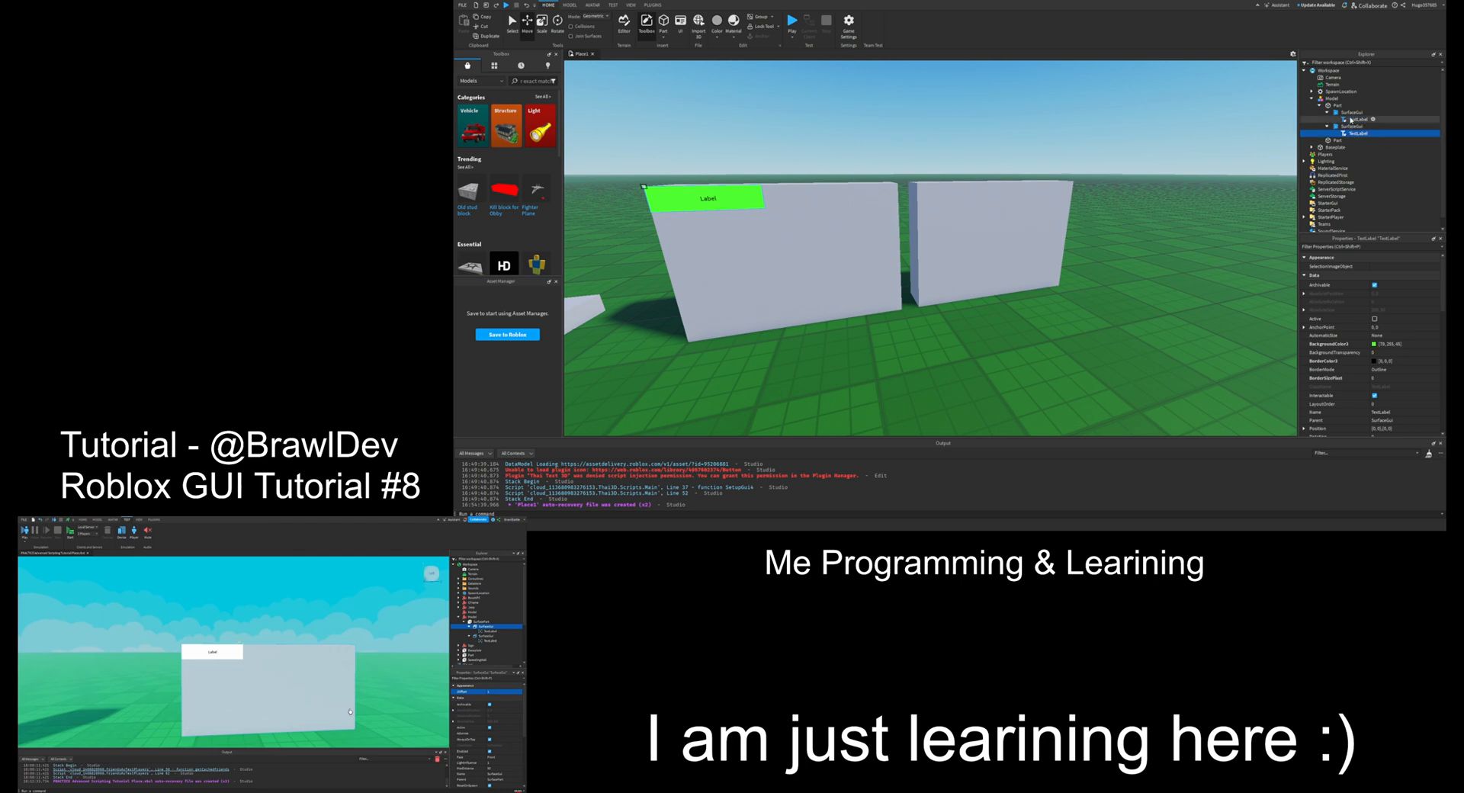
# Step: Look through the properties of the white TextLabel in the original SurfaceGui
pyautogui.click(1352, 119)
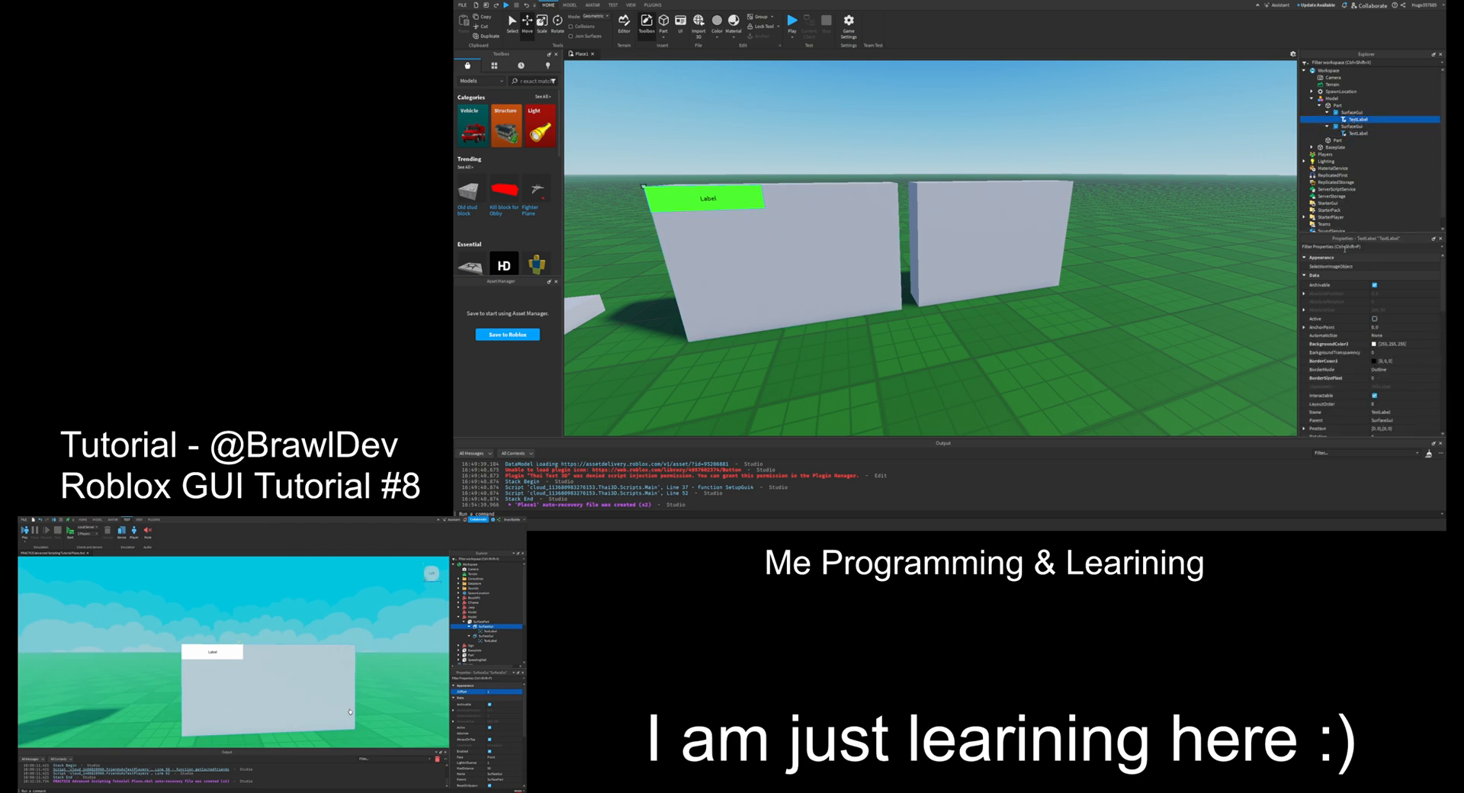
pyautogui.click(1349, 246)
pyautogui.scroll(-2, 1366, 290)
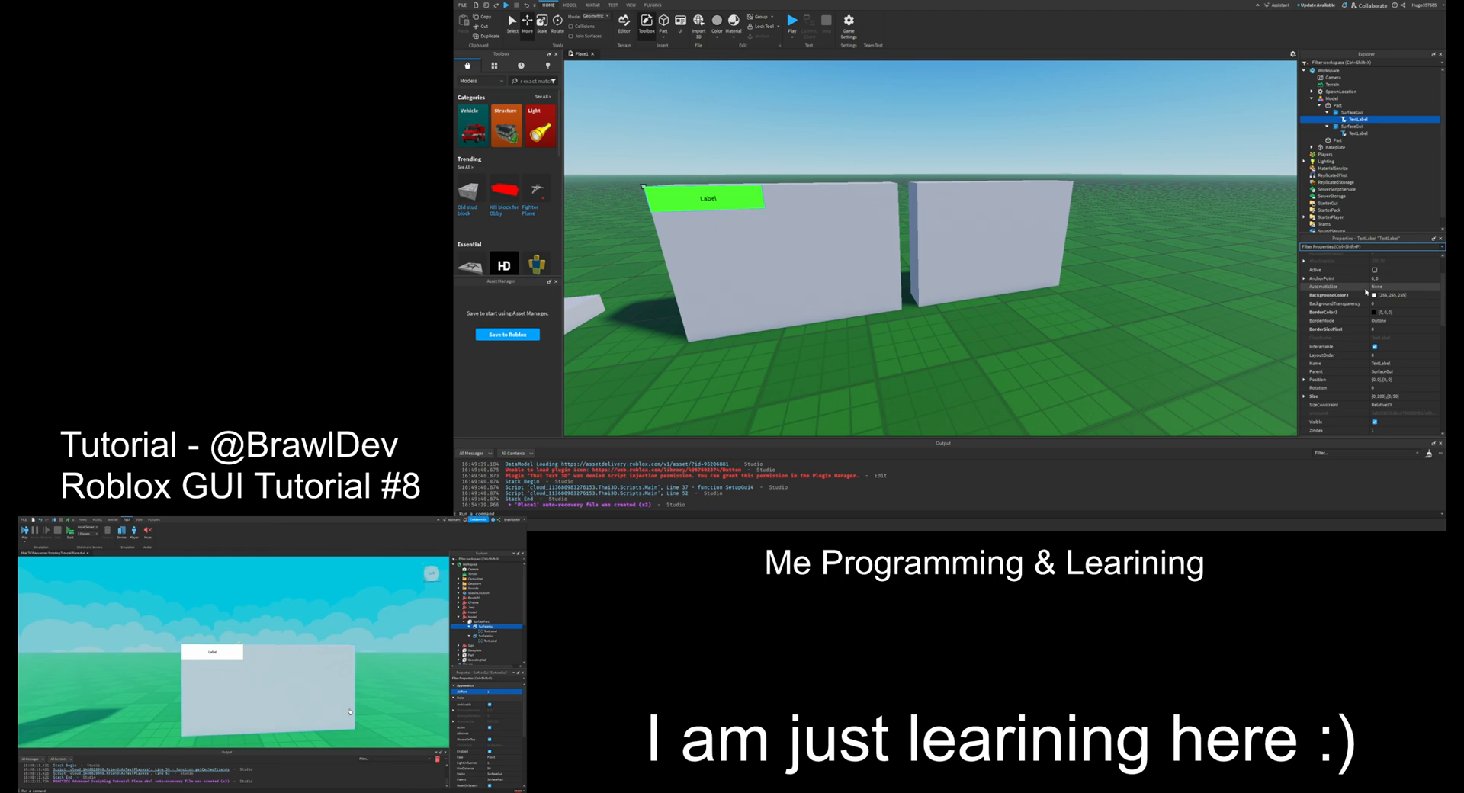
pyautogui.scroll(-6, 1366, 294)
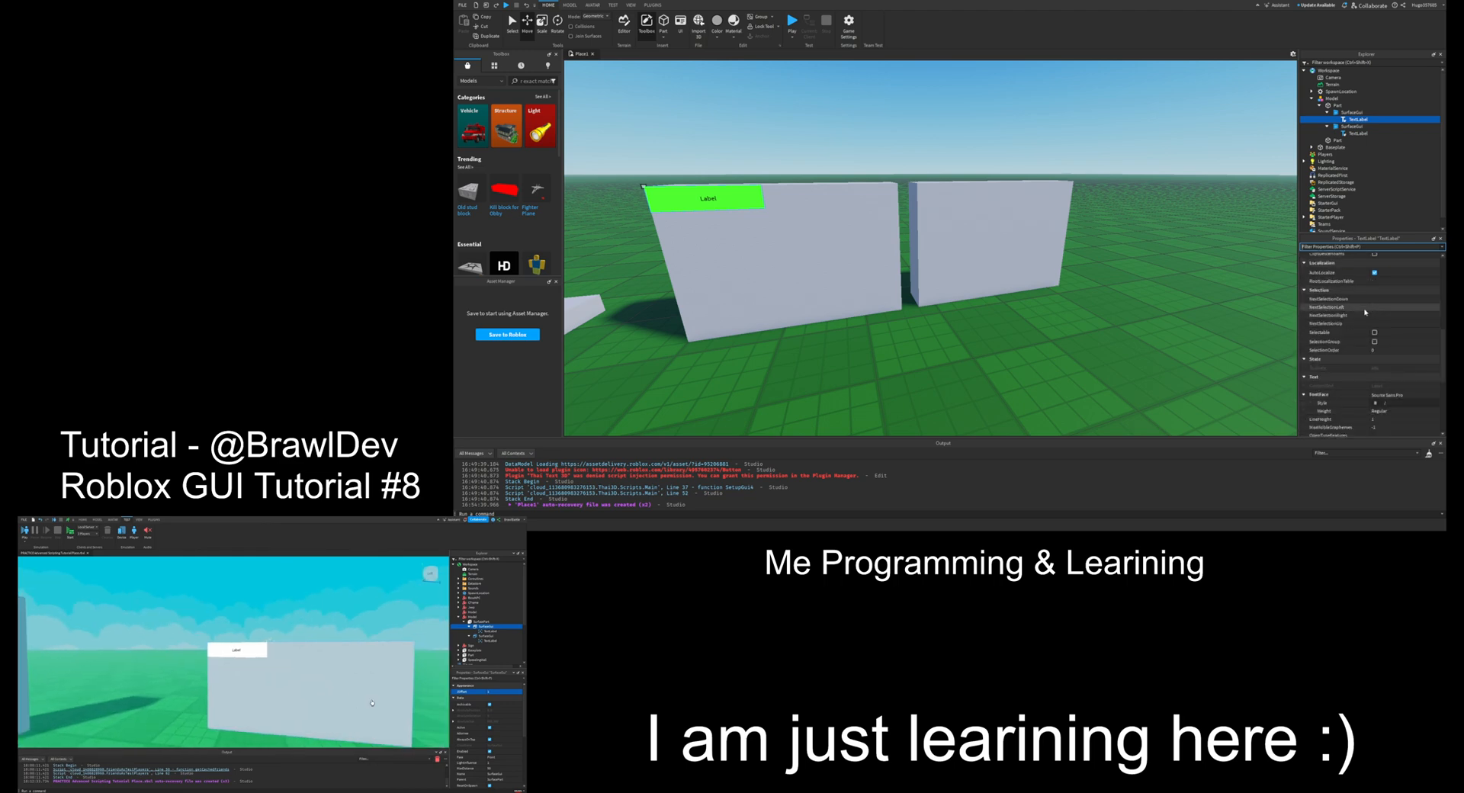
pyautogui.scroll(-1, 1366, 312)
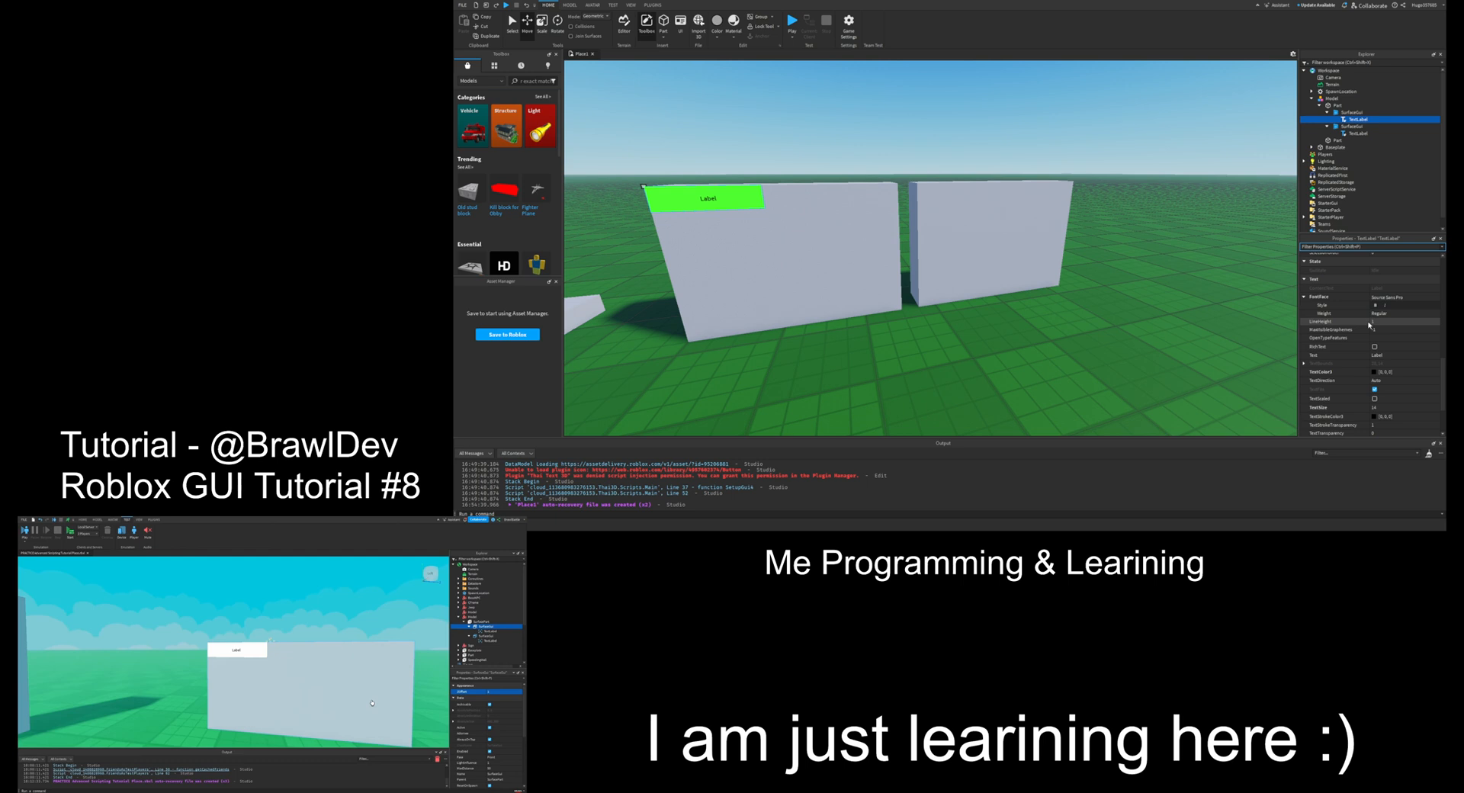
# Step: Delete the duplicate SurfaceGui with the green label and select the original SurfaceGui
pyautogui.click(1346, 127)
pyautogui.press('Delete')
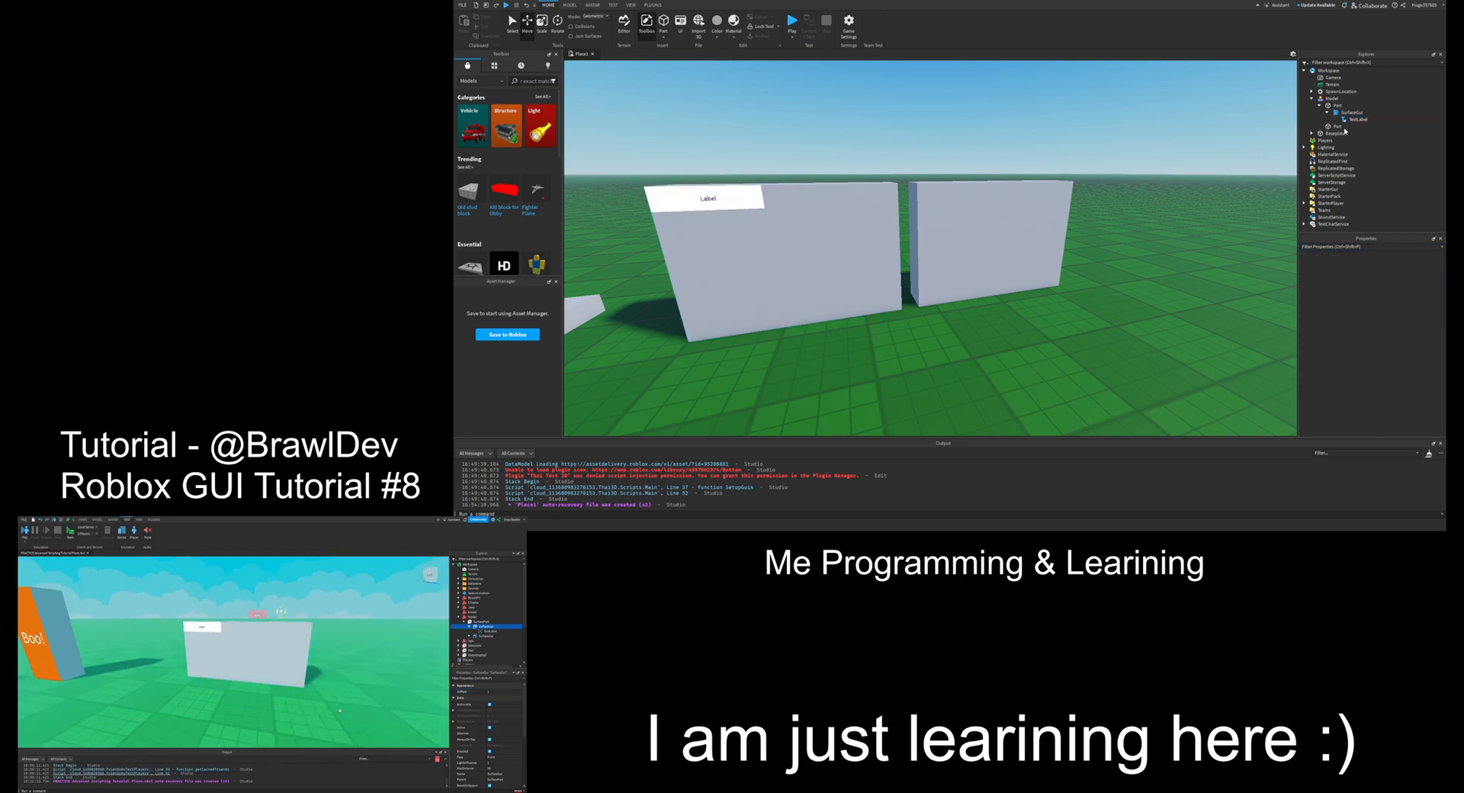
pyautogui.click(1353, 113)
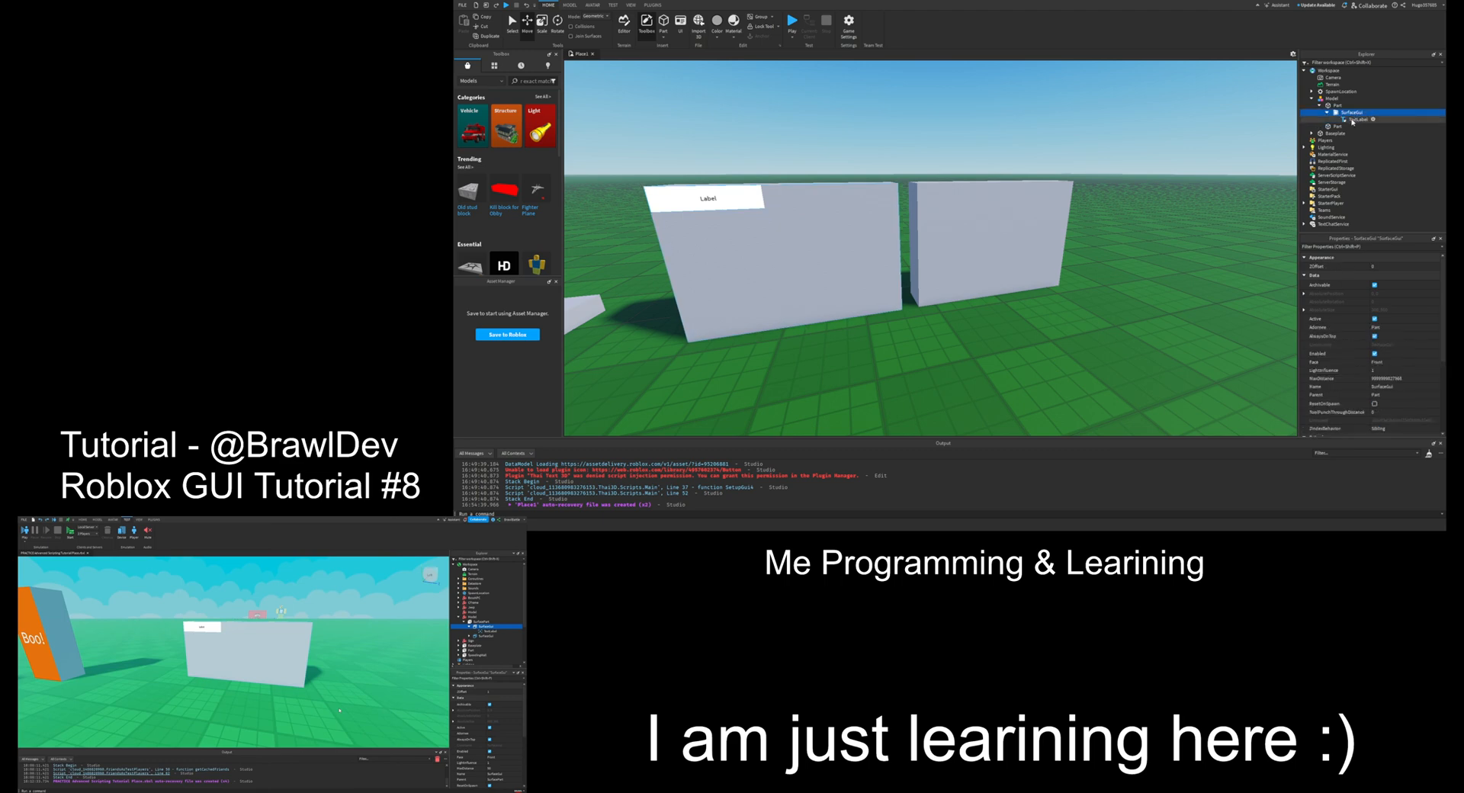
# Step: Delete the second wall part, the one without a label, from the model
pyautogui.click(998, 219)
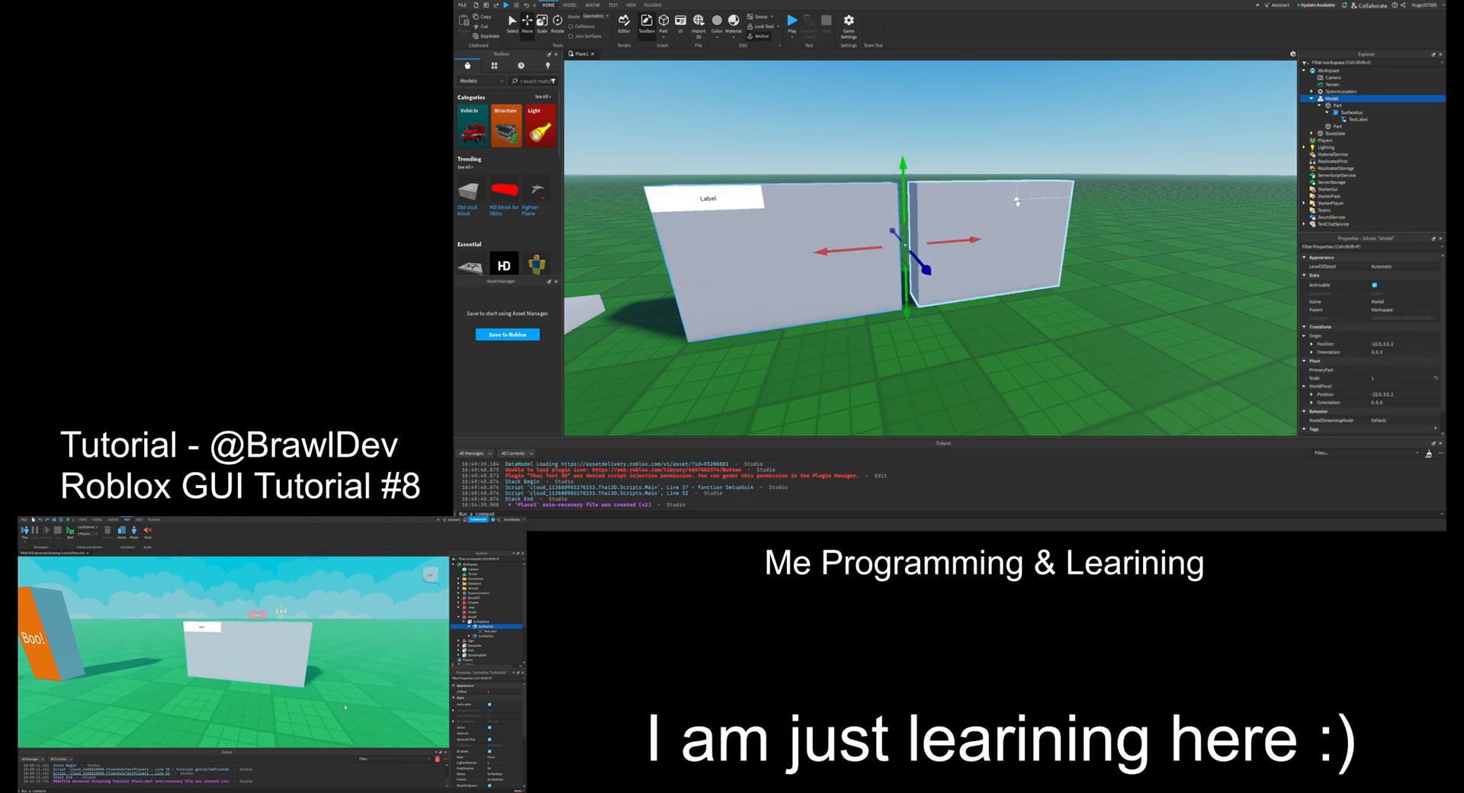
pyautogui.click(1018, 202)
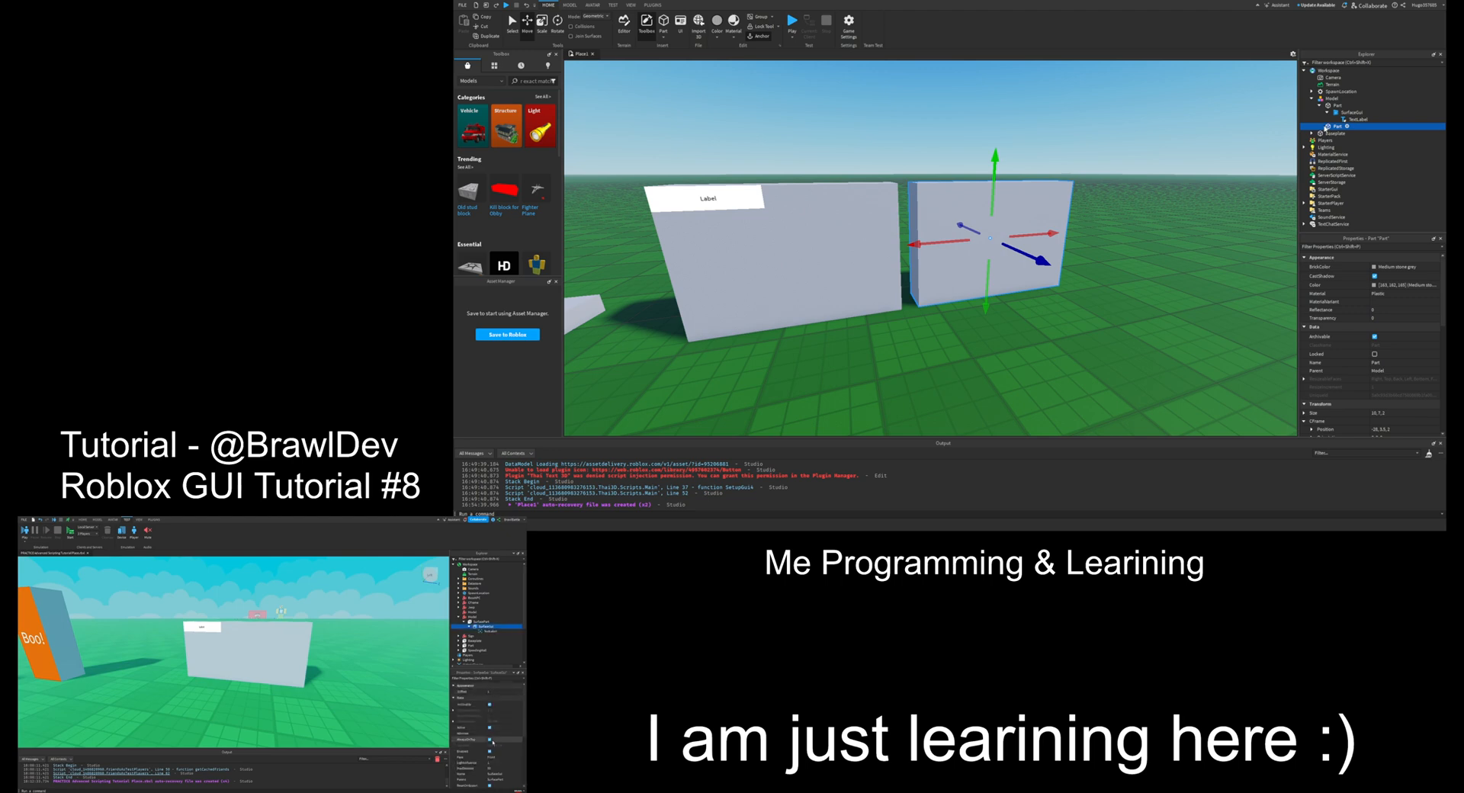
pyautogui.press('Delete')
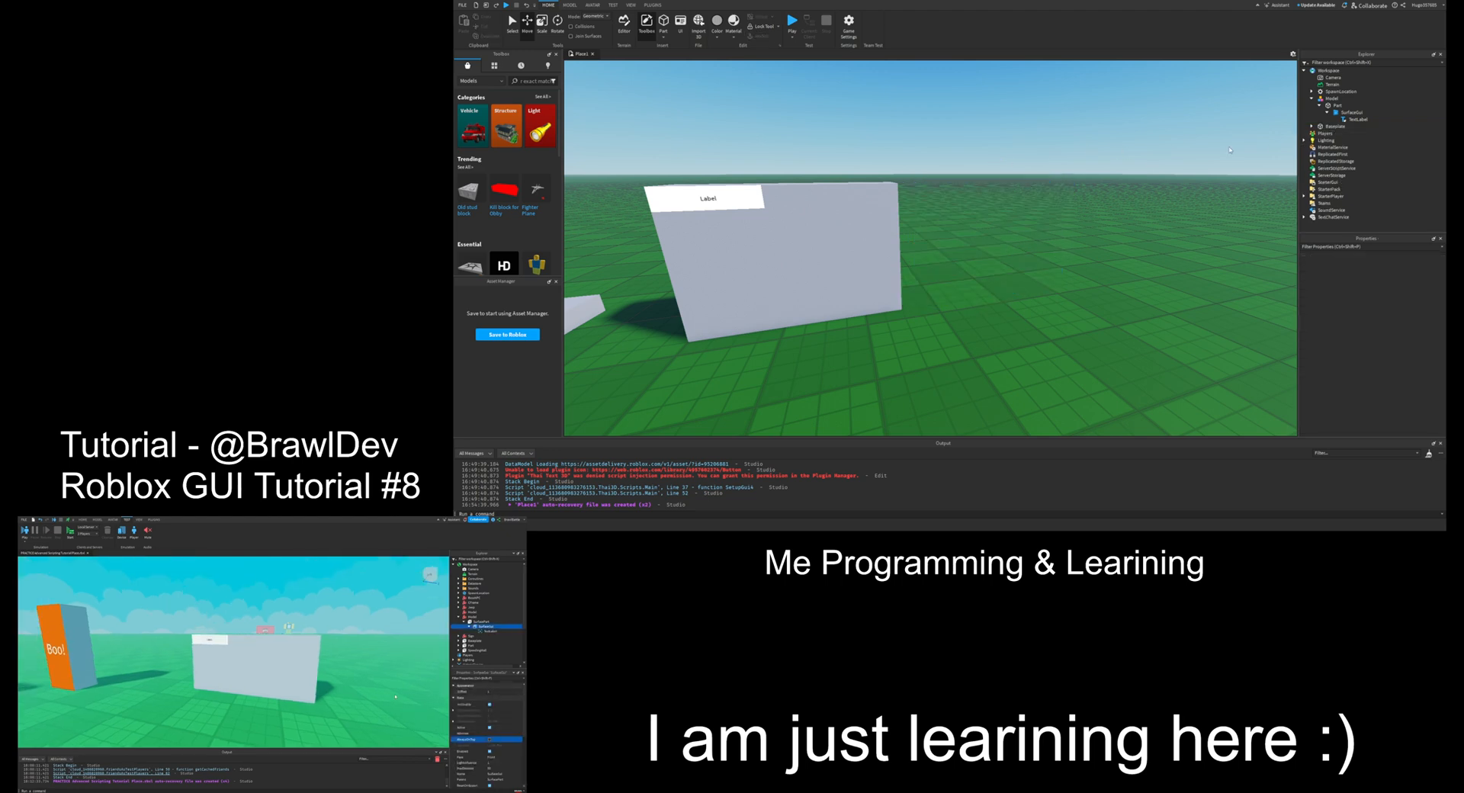
# Step: Lower the LightInfluence of the remaining wall's SurfaceGui to nearly 0 and clear the selection
pyautogui.click(1346, 112)
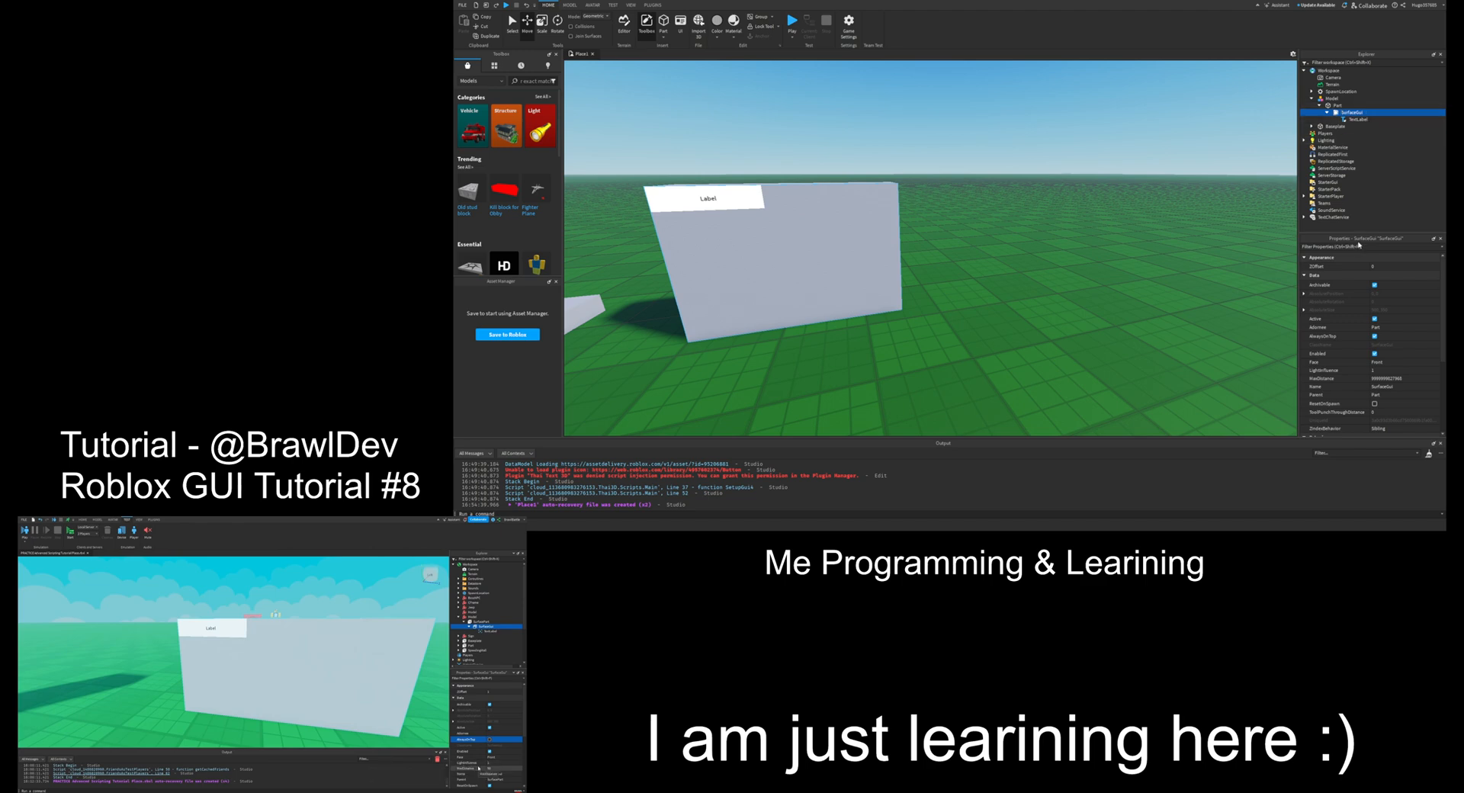
pyautogui.click(1382, 372)
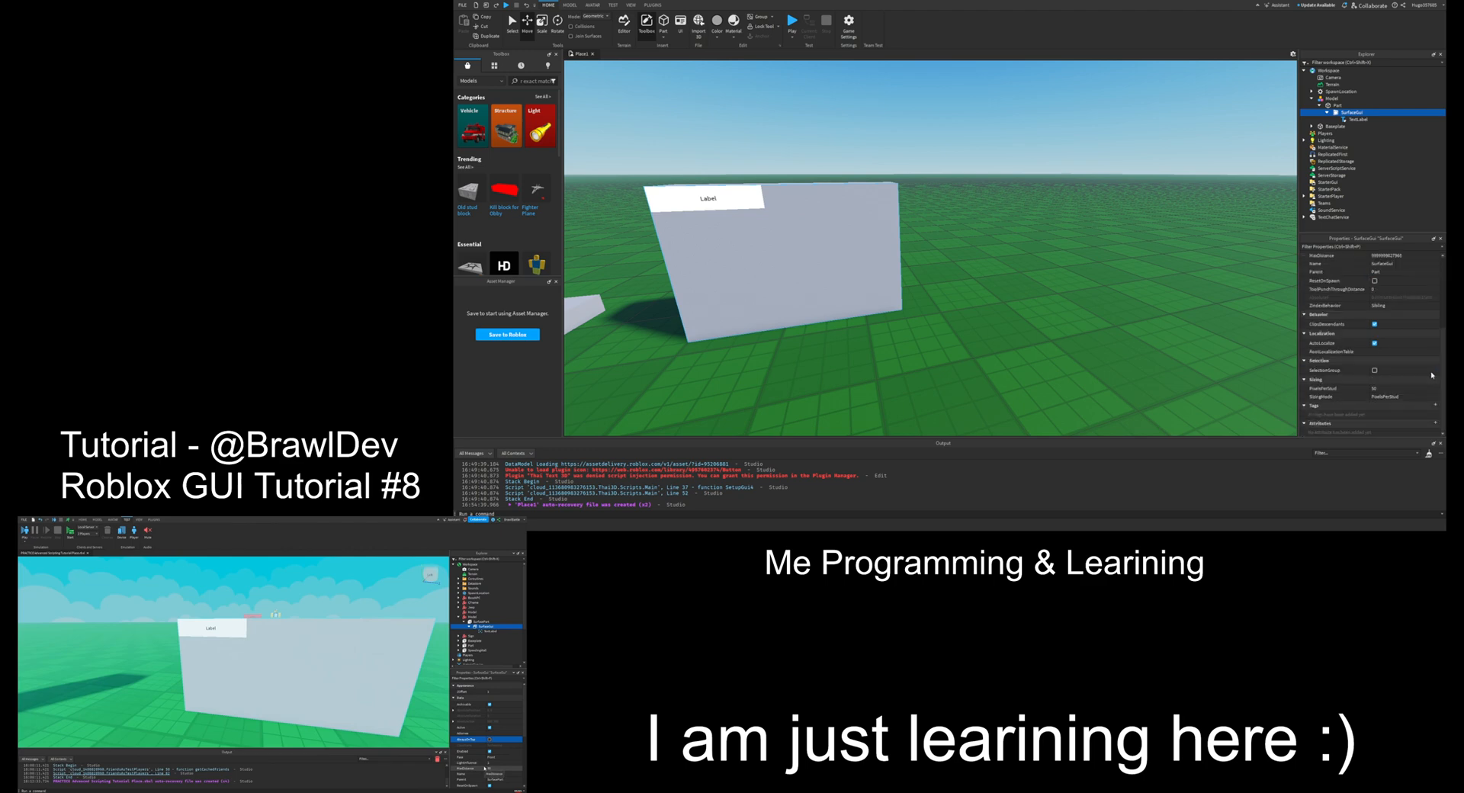
pyautogui.click(1438, 372)
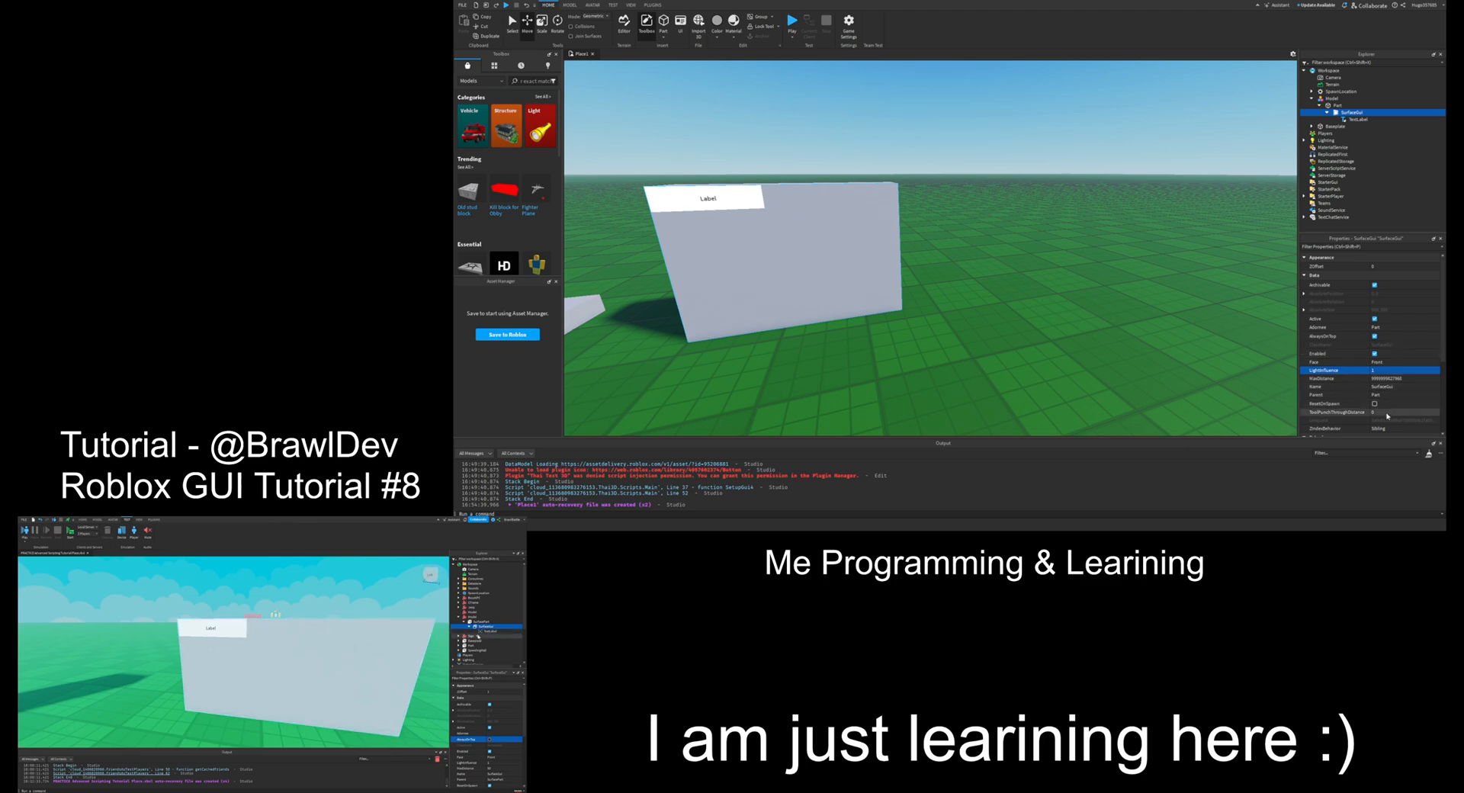
pyautogui.click(1407, 372)
pyautogui.moveTo(1439, 371); pyautogui.dragTo(1396, 372)
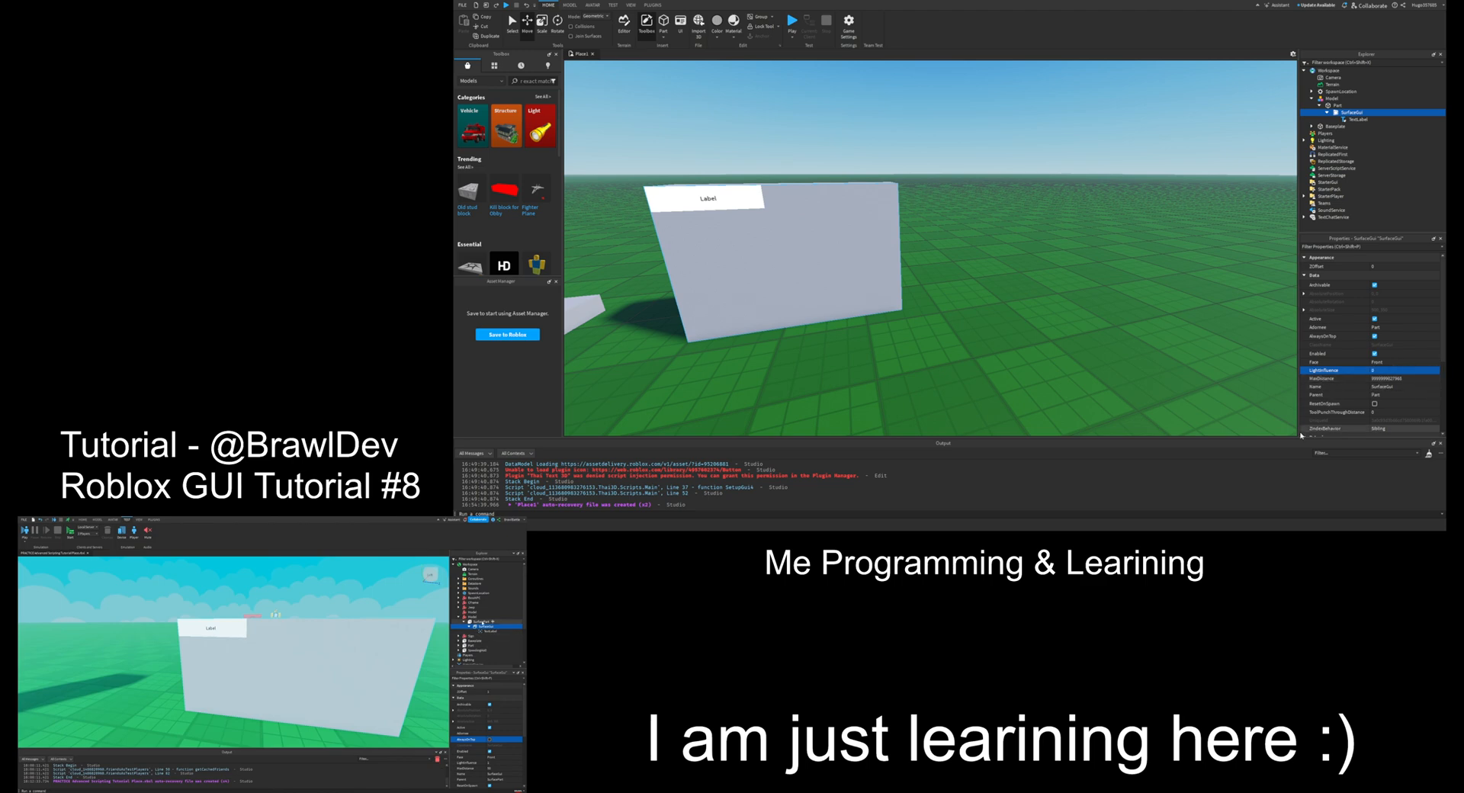
pyautogui.click(1398, 372)
pyautogui.moveTo(1398, 371); pyautogui.dragTo(1402, 374)
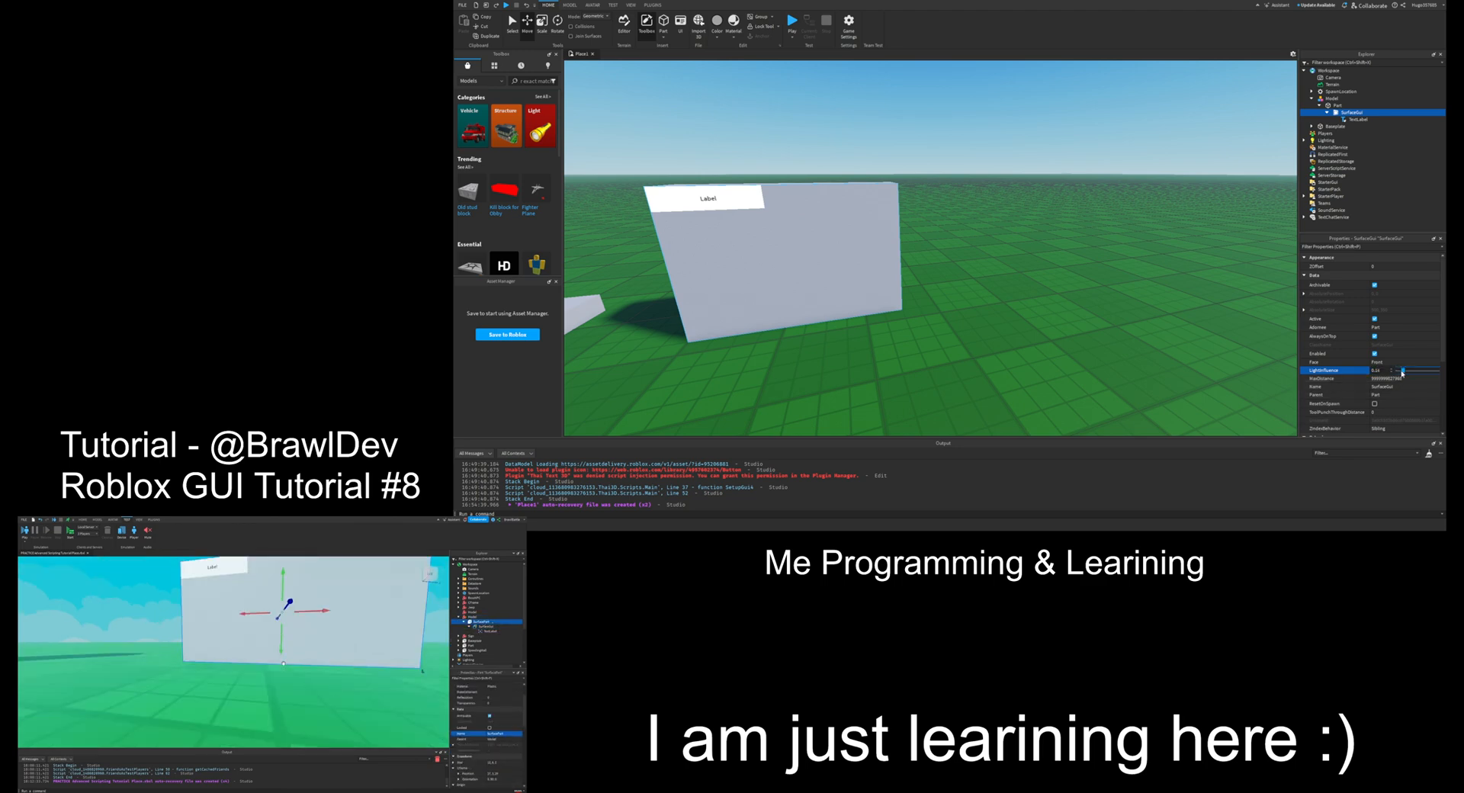
pyautogui.click(1153, 315)
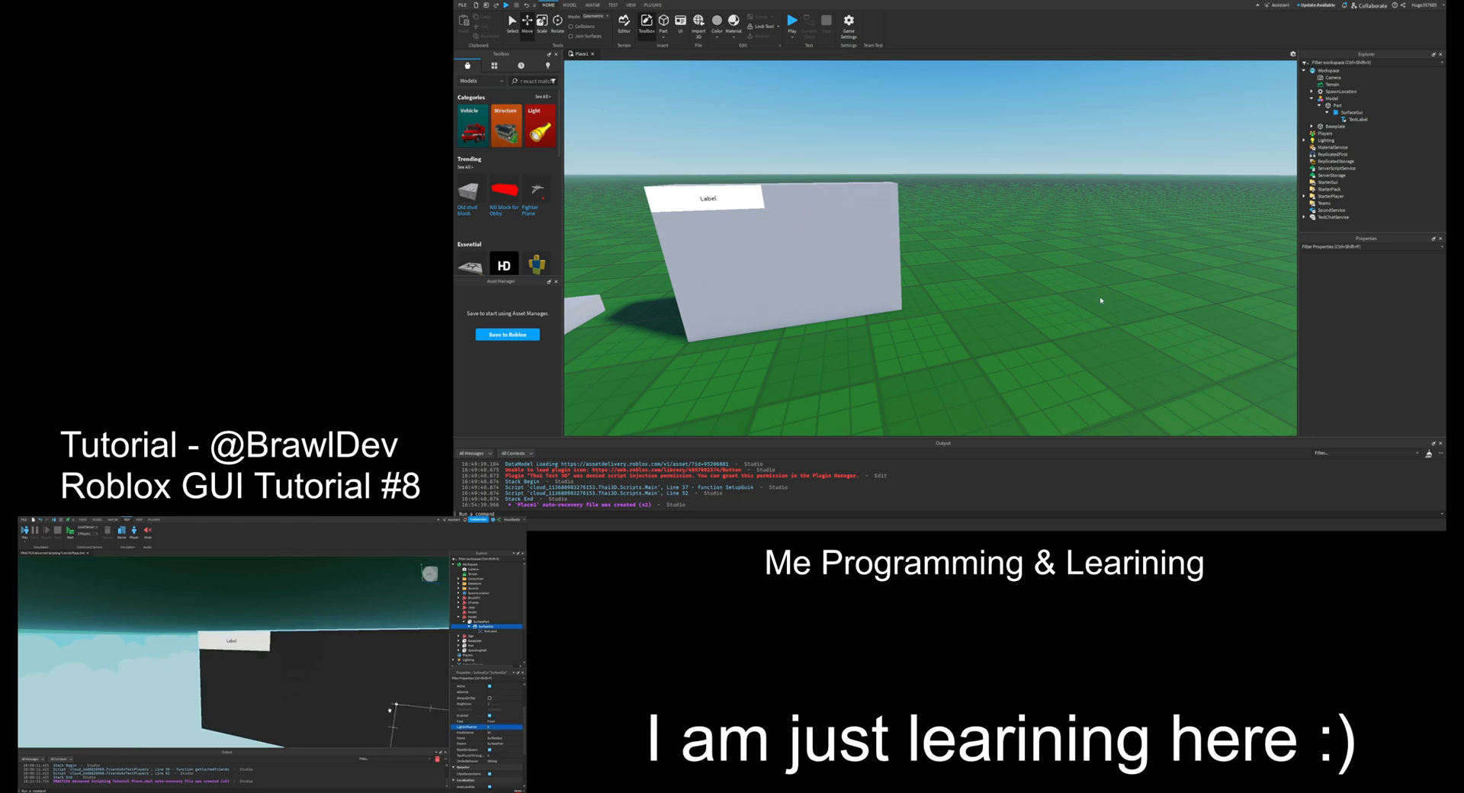
# Step: Move the wall model with the label by 1 stud along the X axis
pyautogui.click(820, 256)
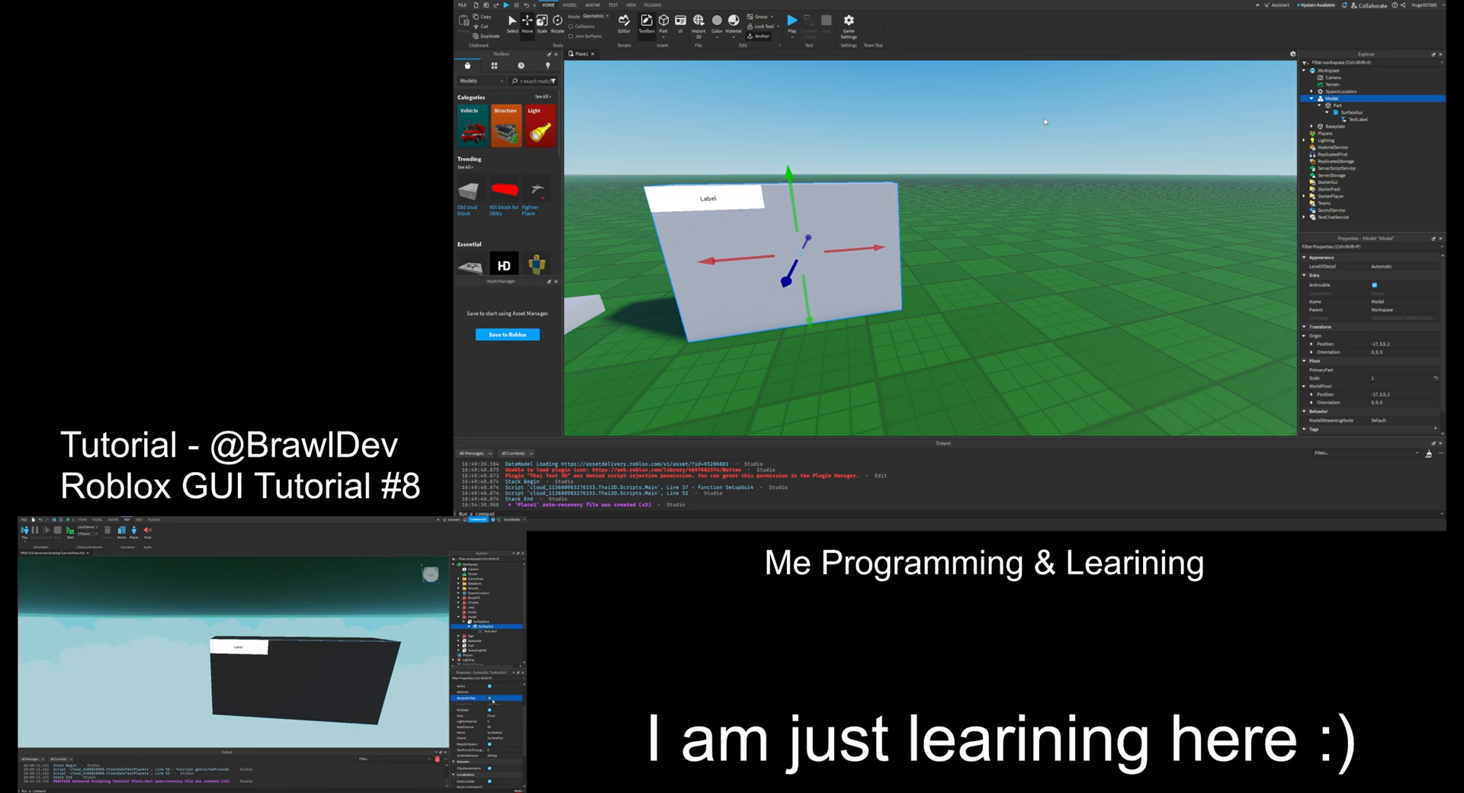
pyautogui.click(1350, 113)
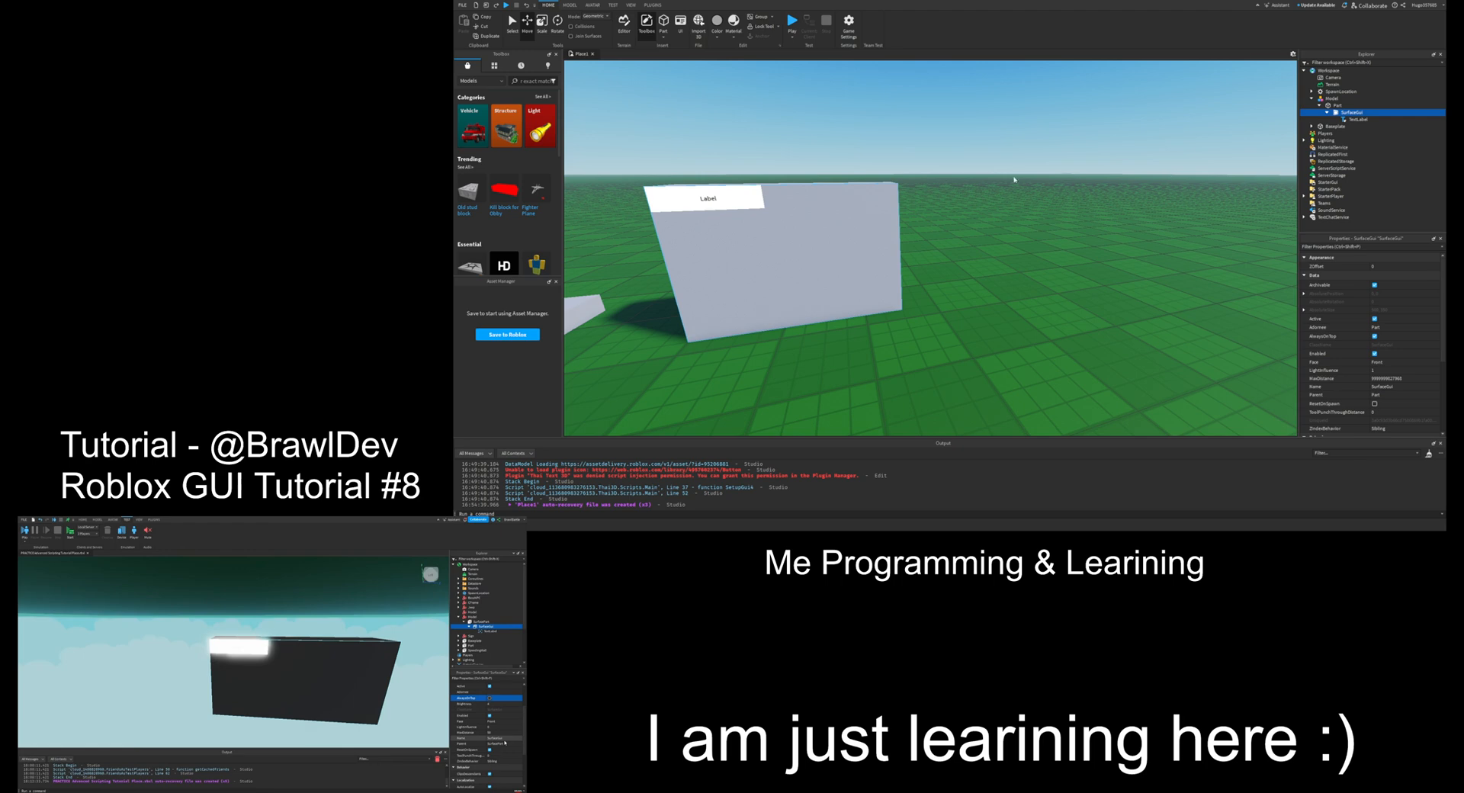
pyautogui.click(854, 219)
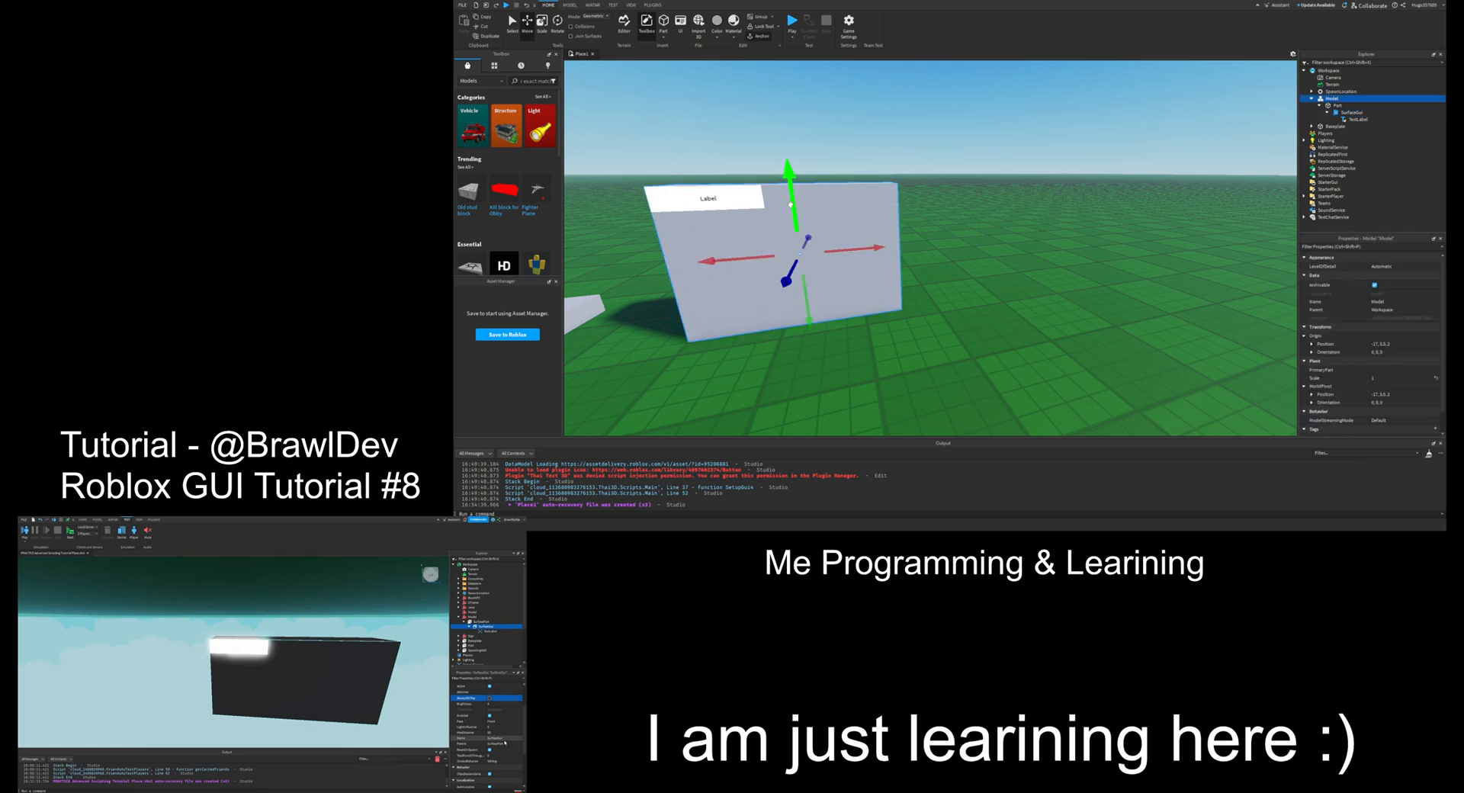
pyautogui.moveTo(787, 200); pyautogui.dragTo(784, 207)
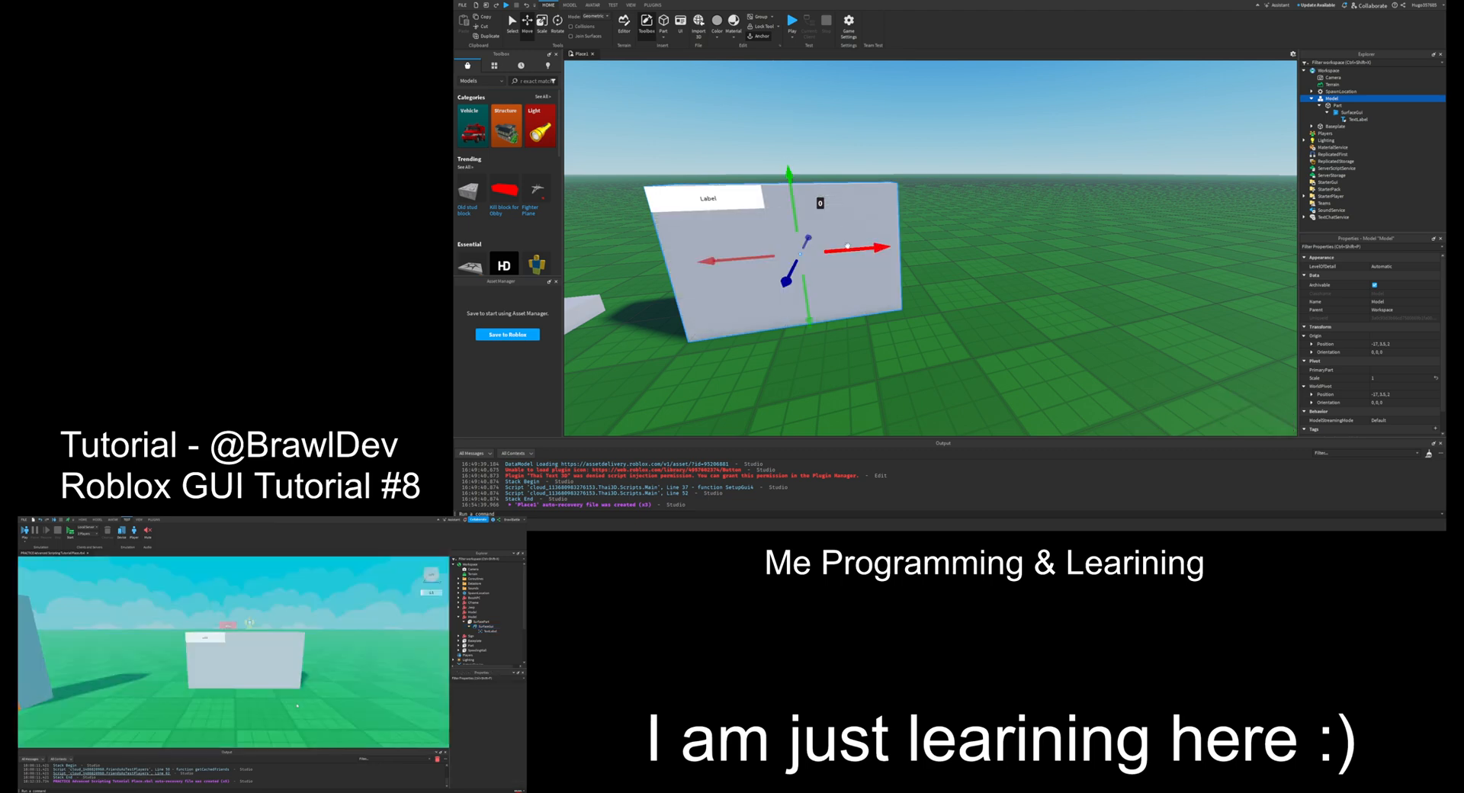
pyautogui.moveTo(848, 249); pyautogui.dragTo(871, 248)
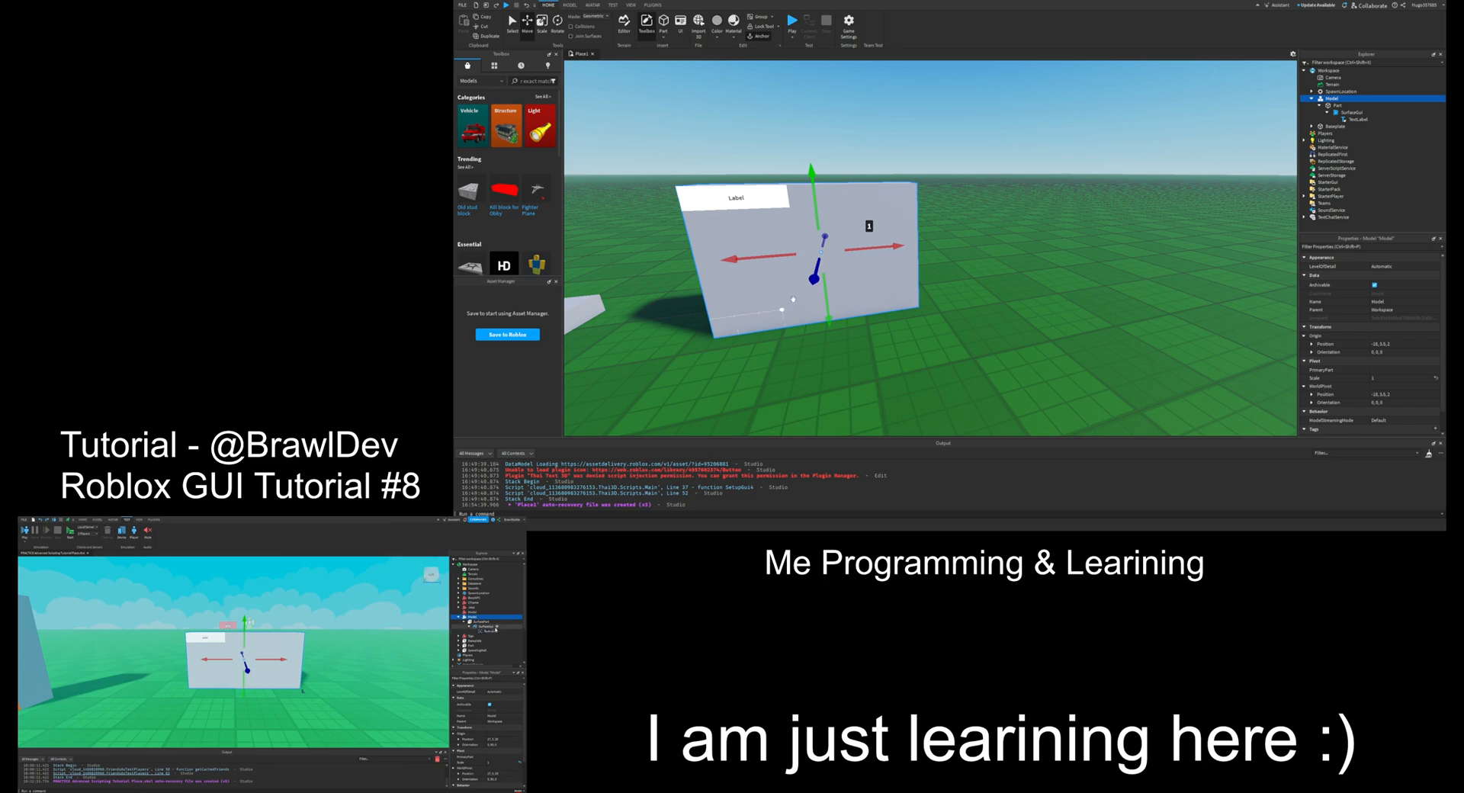
# Step: Insert a TextButton into the wall's SurfaceGui and rewind the tutorial video to recheck the button's Size setting
pyautogui.click(1370, 115)
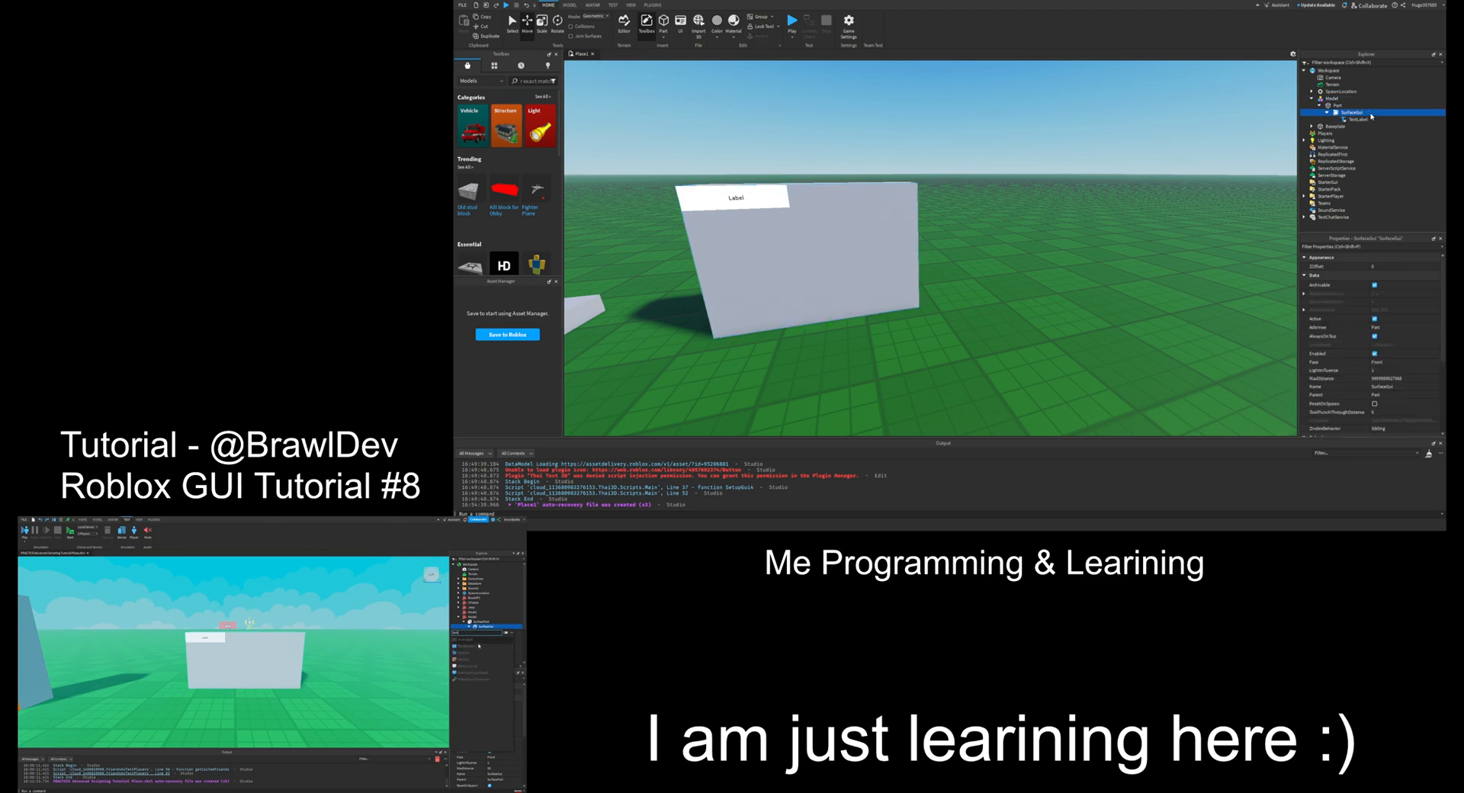
pyautogui.click(1328, 179)
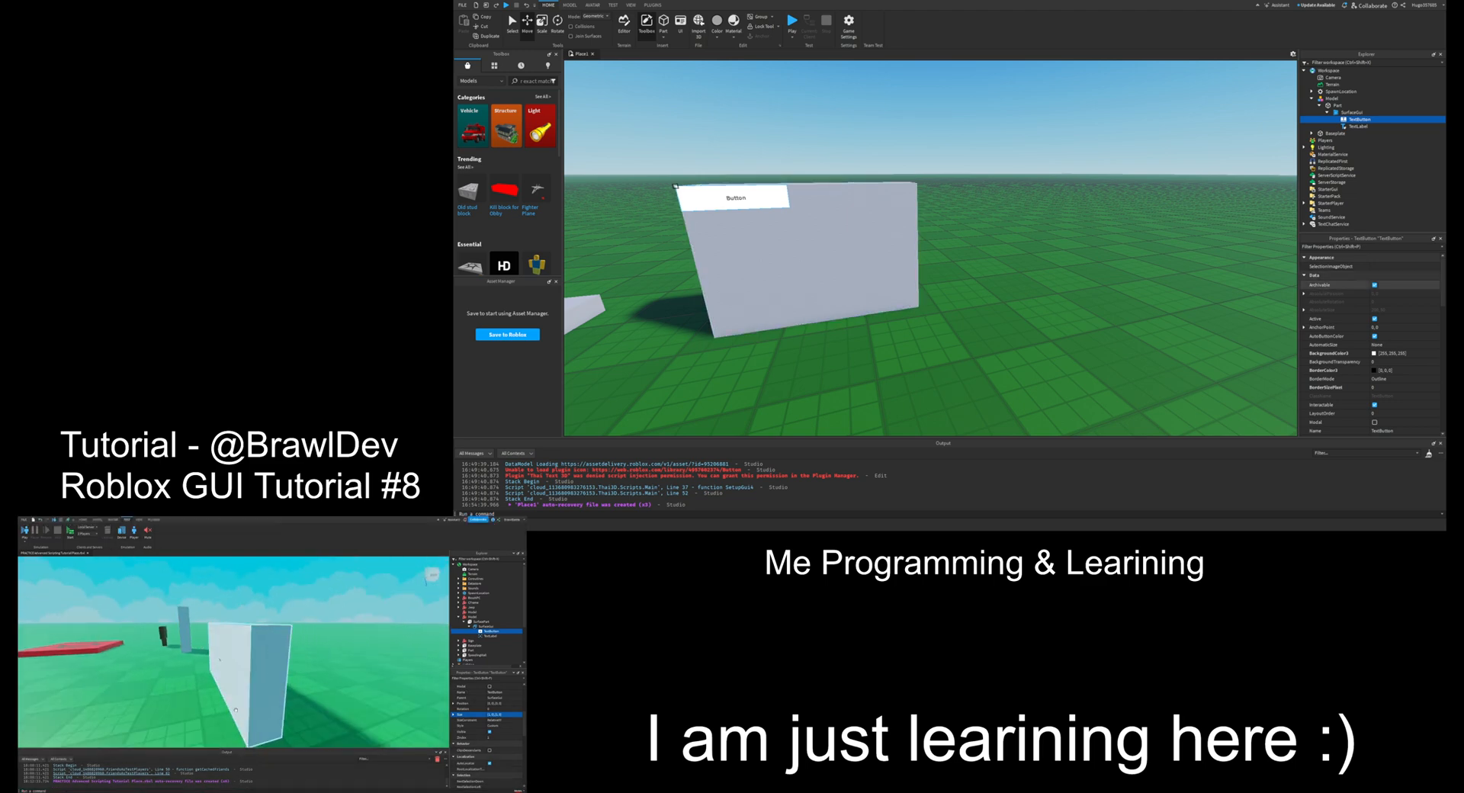
pyautogui.scroll(-1, 1369, 344)
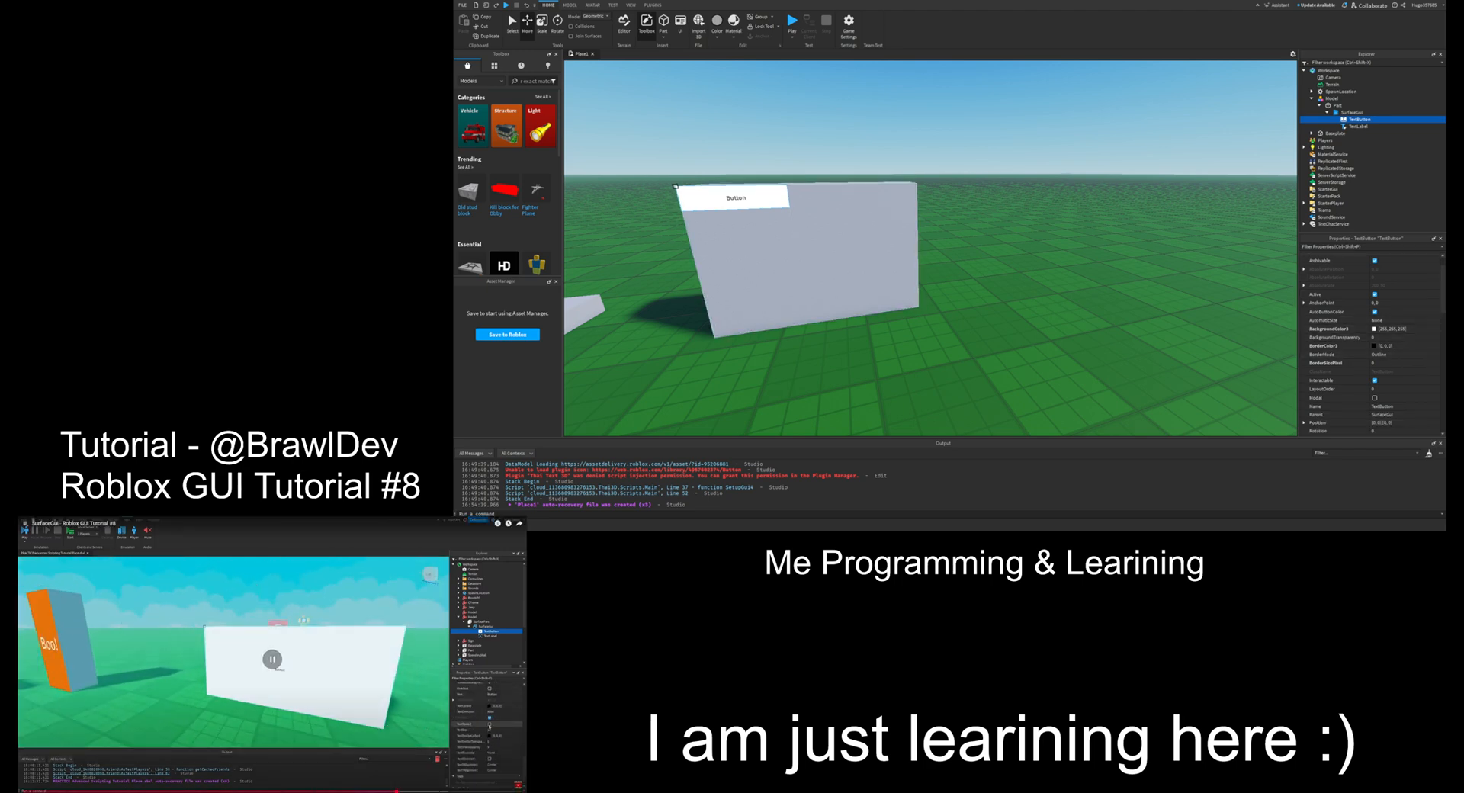
pyautogui.scroll(-3, 1416, 371)
pyautogui.click(1416, 366)
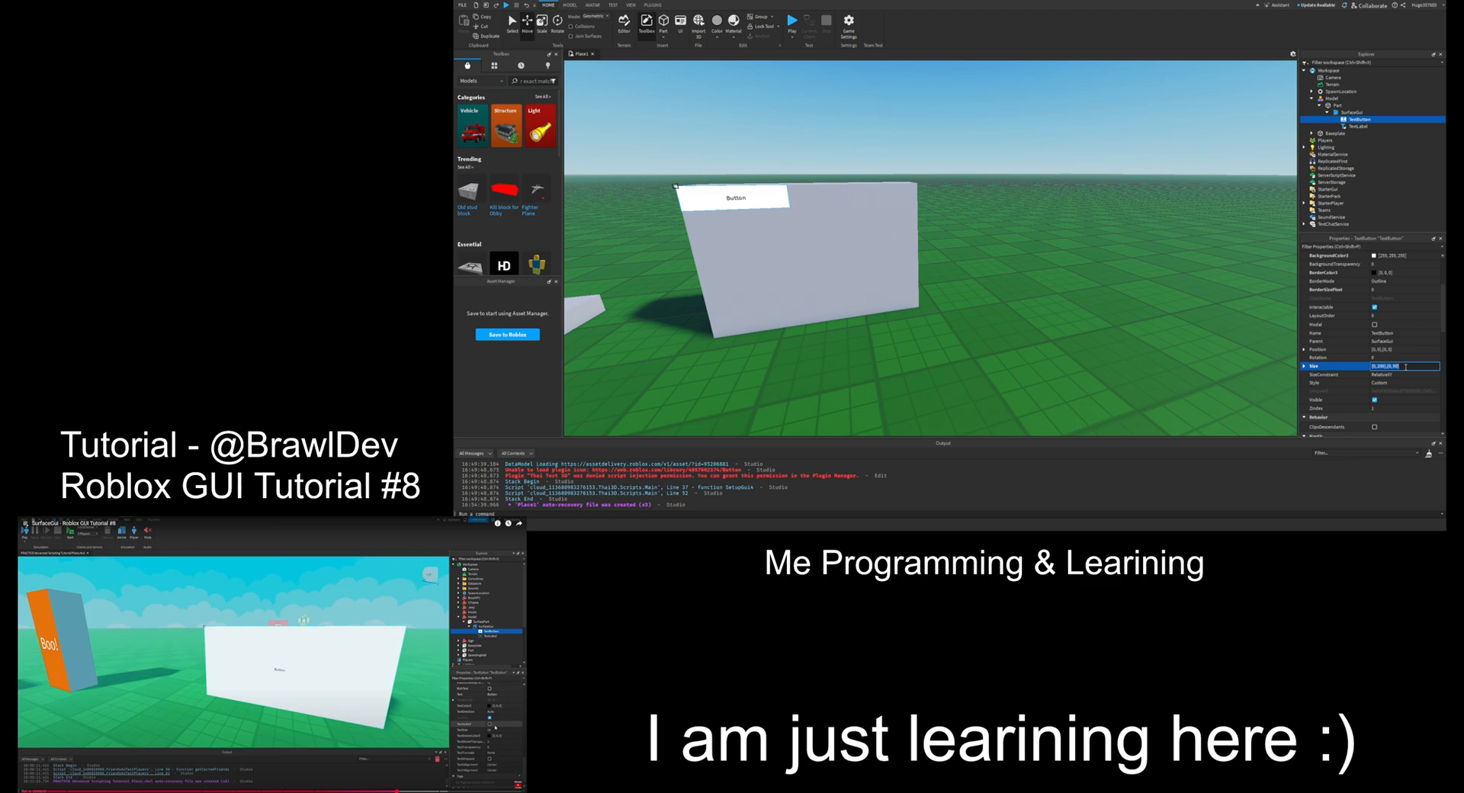
pyautogui.click(272, 659)
pyautogui.press('Left')
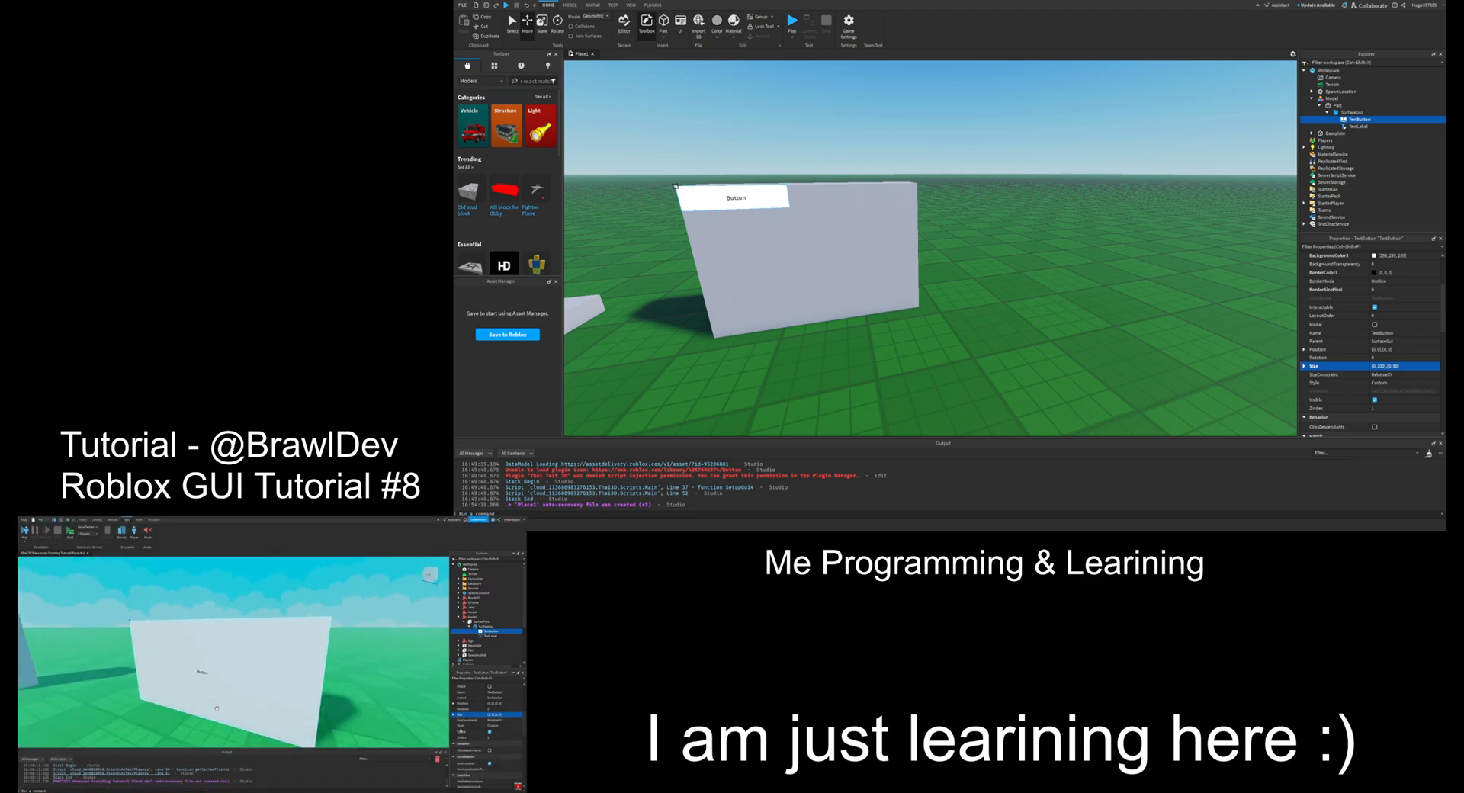
pyautogui.press('space')
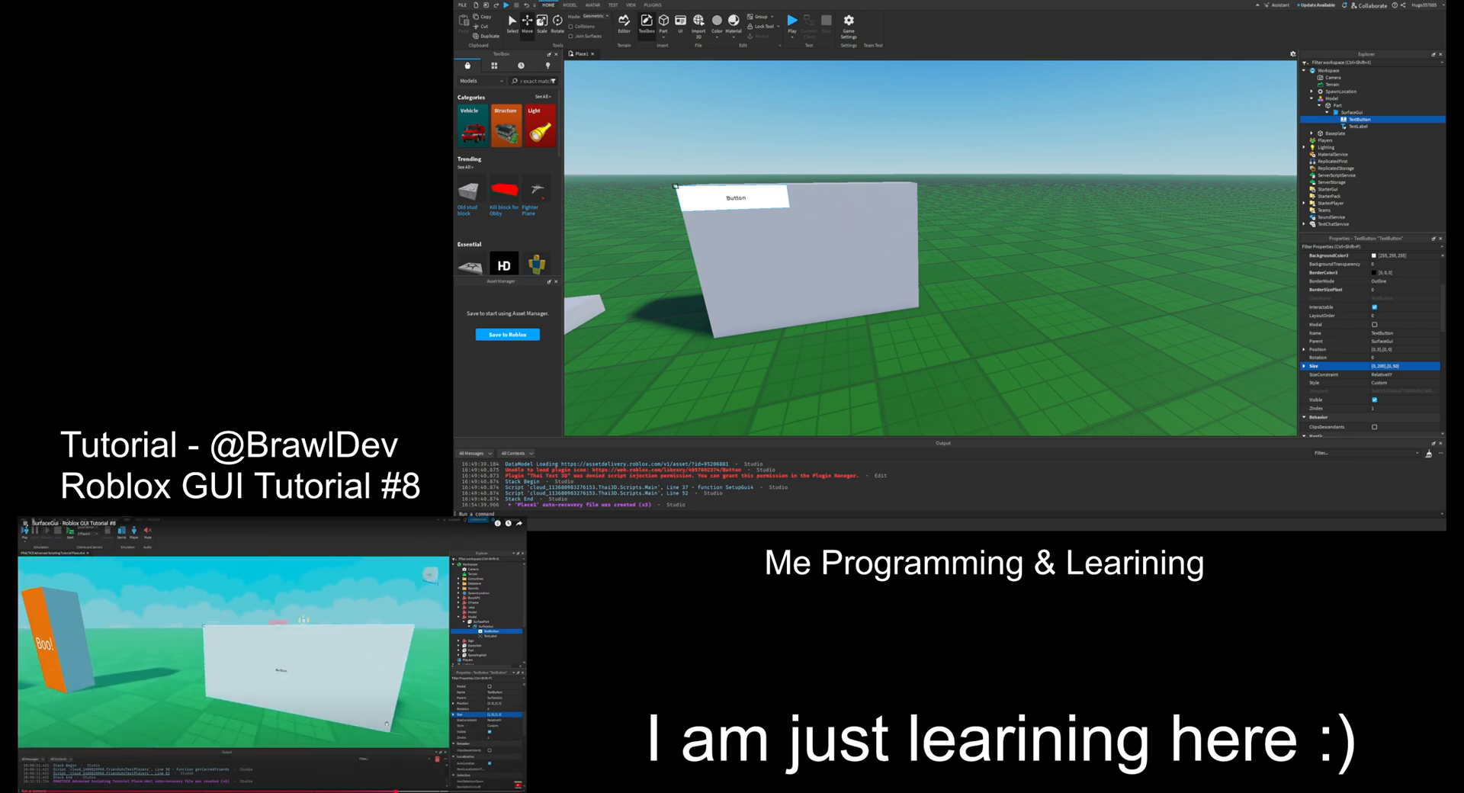
# Step: Set the TextButton's Size to {1, 0},{1, 0} so it covers the whole wall face
pyautogui.click(1373, 366)
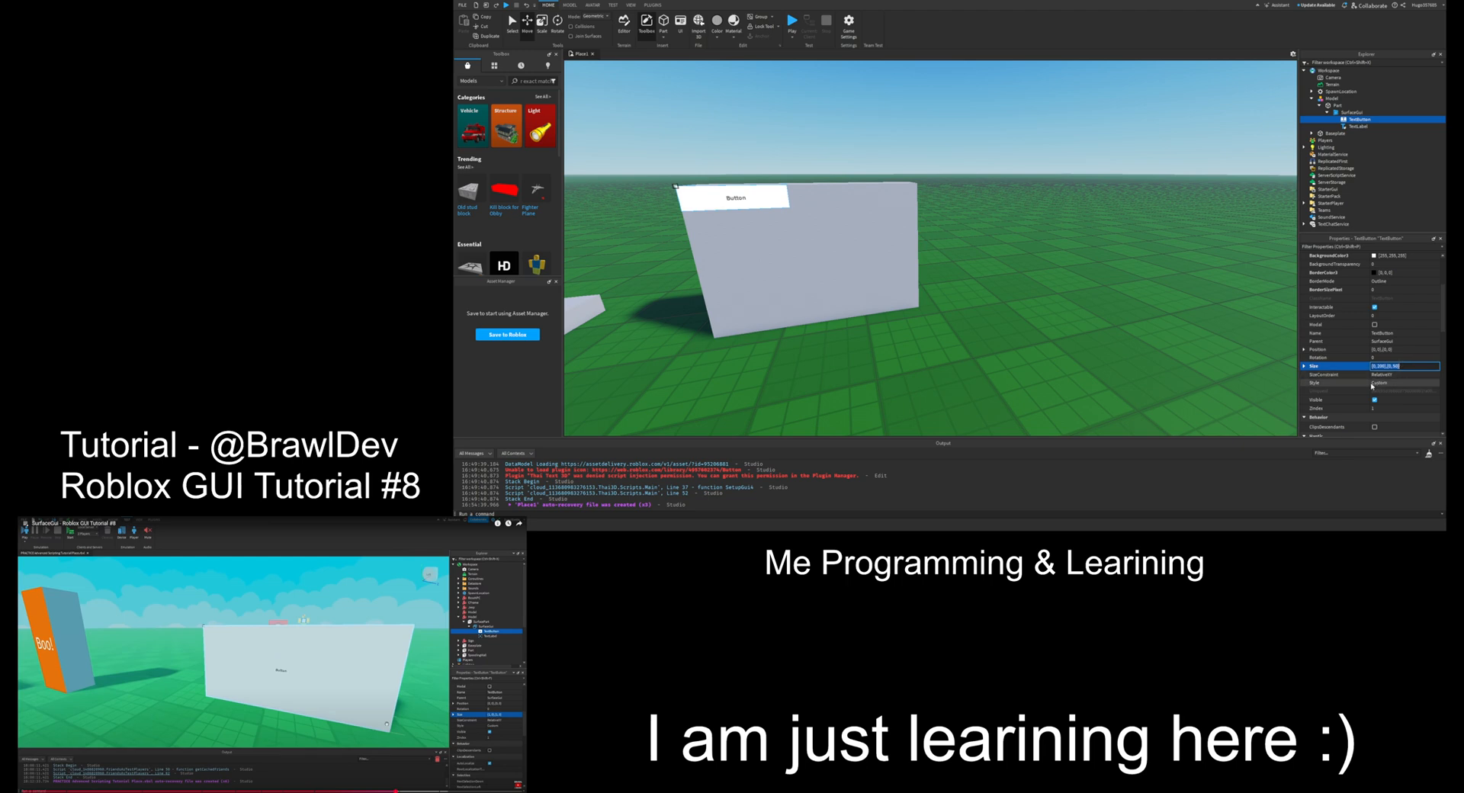
pyautogui.press('Left')
pyautogui.press('Left')
pyautogui.hotkey('ctrl', 'a')
pyautogui.write('1, 0},{1, 0')
pyautogui.press('Return')
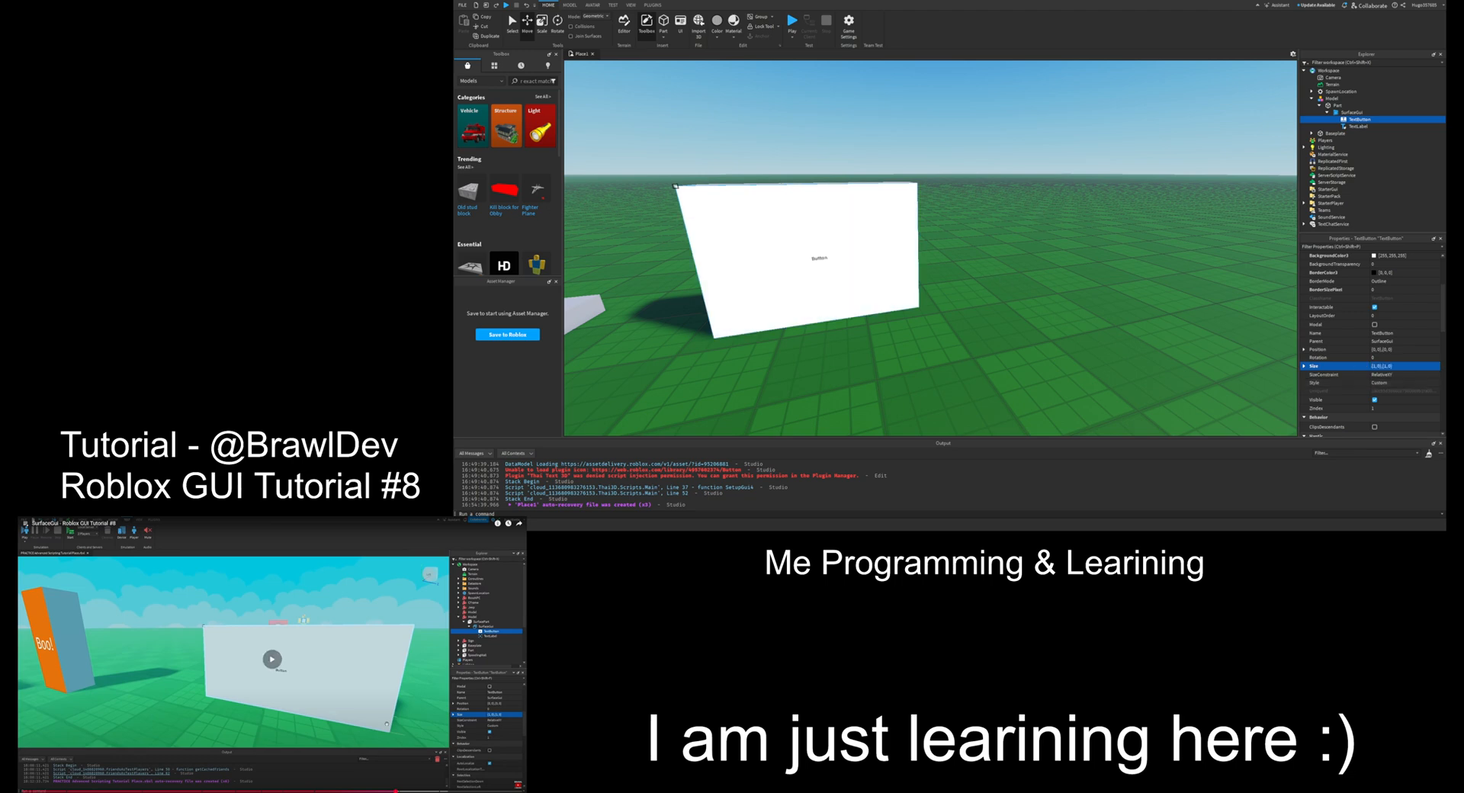
# Step: Scale the wall model up to 1.1 by its side handle
pyautogui.click(885, 214)
pyautogui.press('a')
pyautogui.moveTo(954, 214); pyautogui.dragTo(918, 226, button='right')
pyautogui.press('d')
pyautogui.press('s')
pyautogui.hotkey('ctrl', '3')
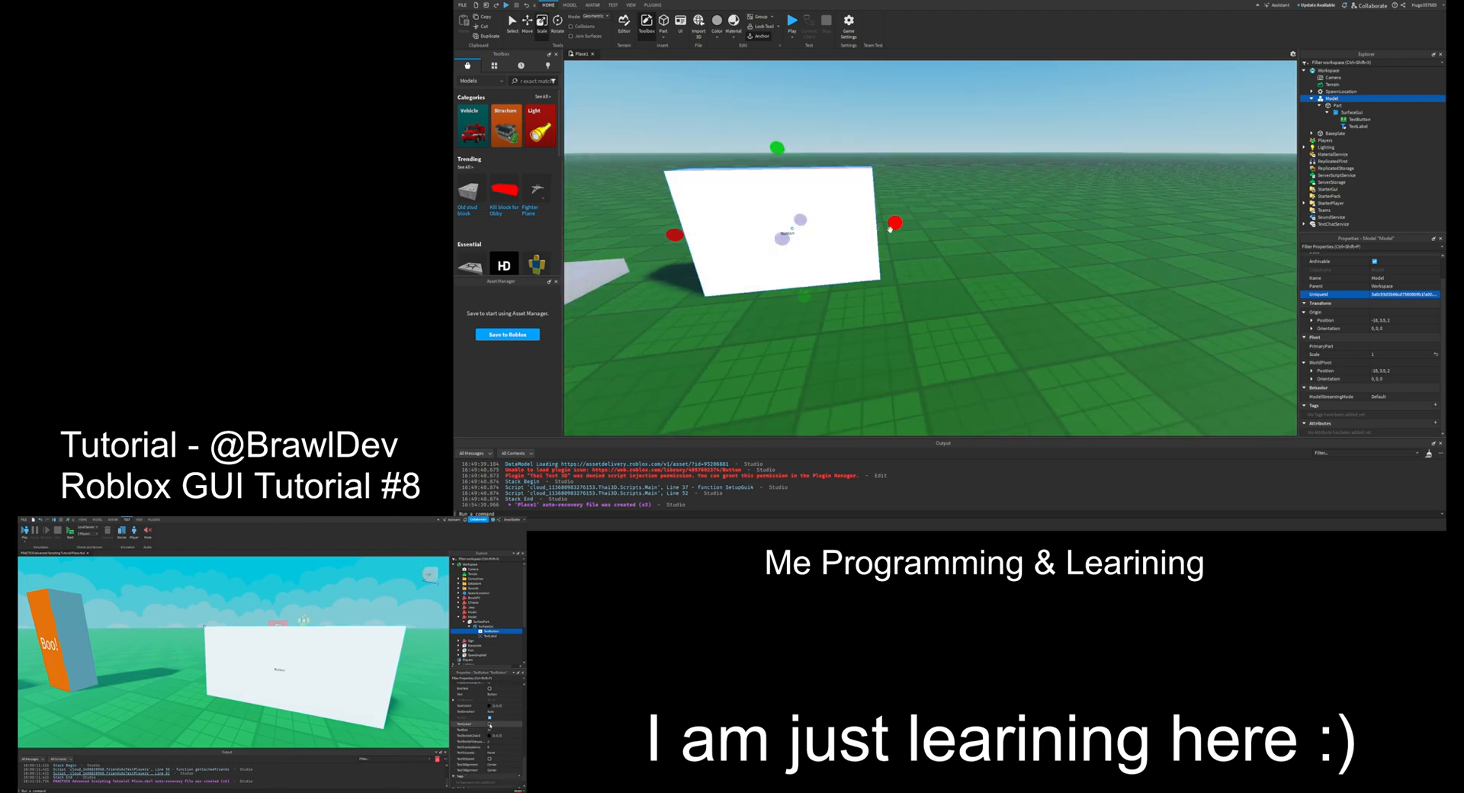
pyautogui.moveTo(894, 222)
pyautogui.mouseDown()
pyautogui.moveTo(1078, 215)
pyautogui.moveTo(902, 222)
pyautogui.mouseUp()
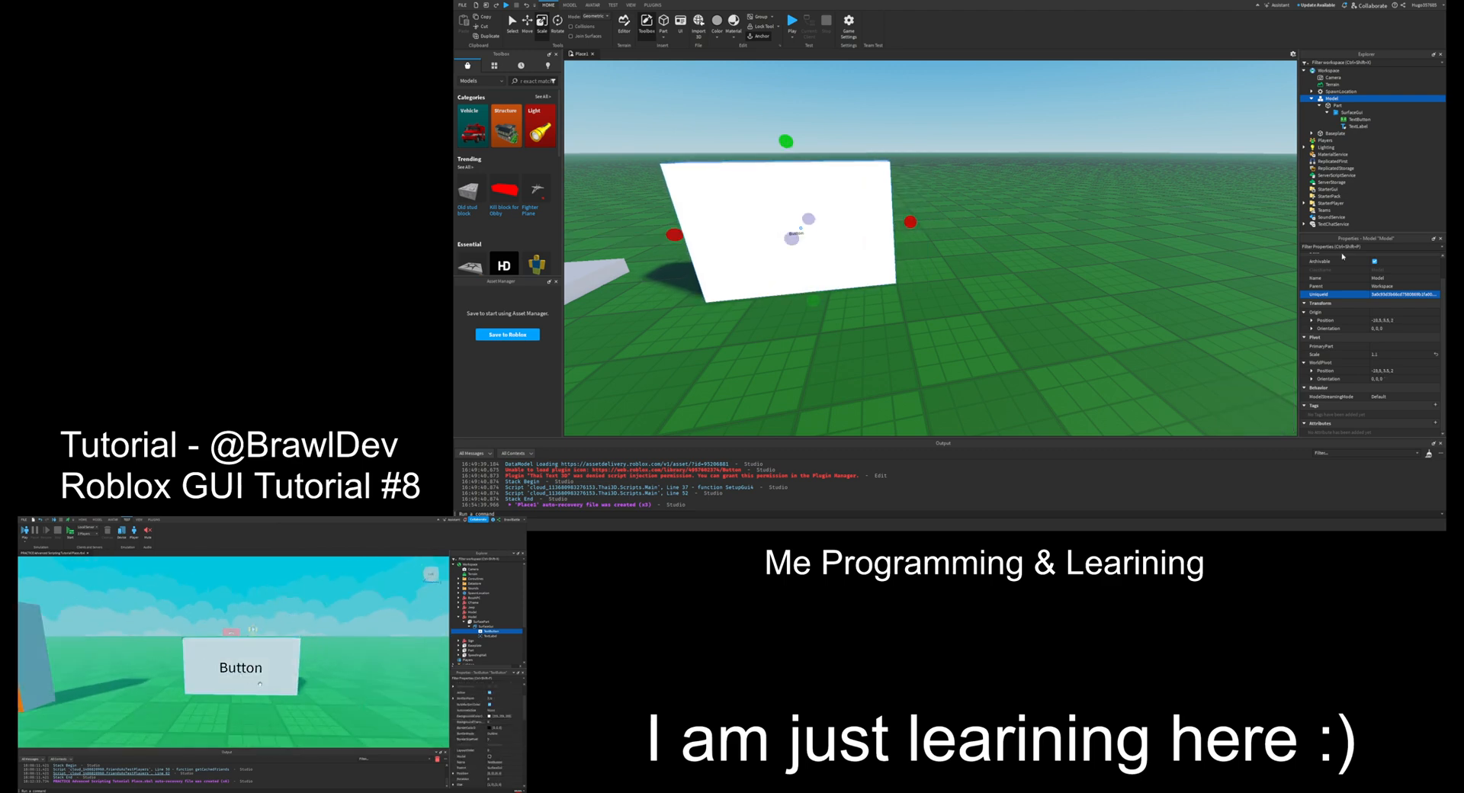
# Step: Filter the TextButton's properties by "textscaled" and enable TextScaled
pyautogui.click(1353, 120)
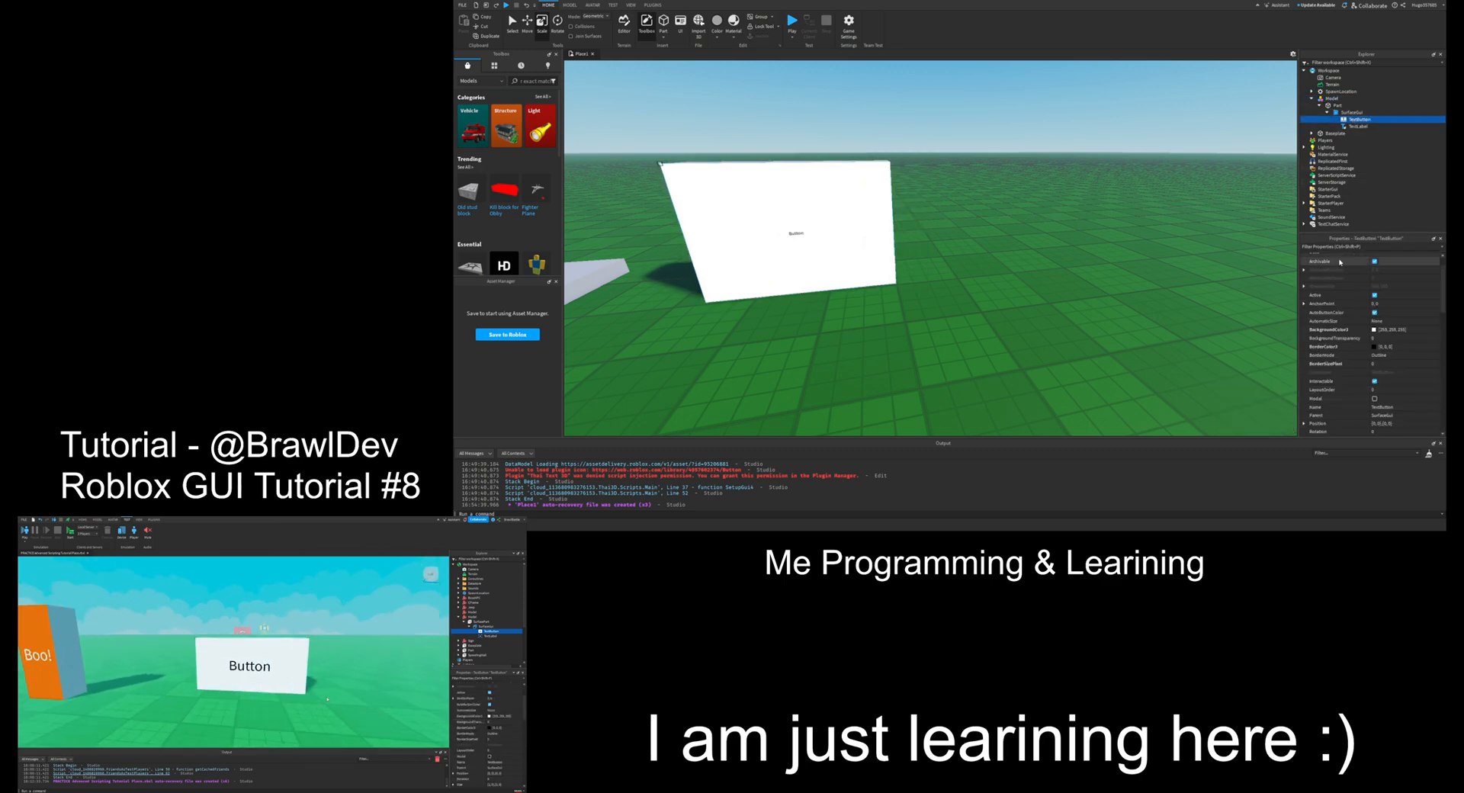
pyautogui.write('tex')
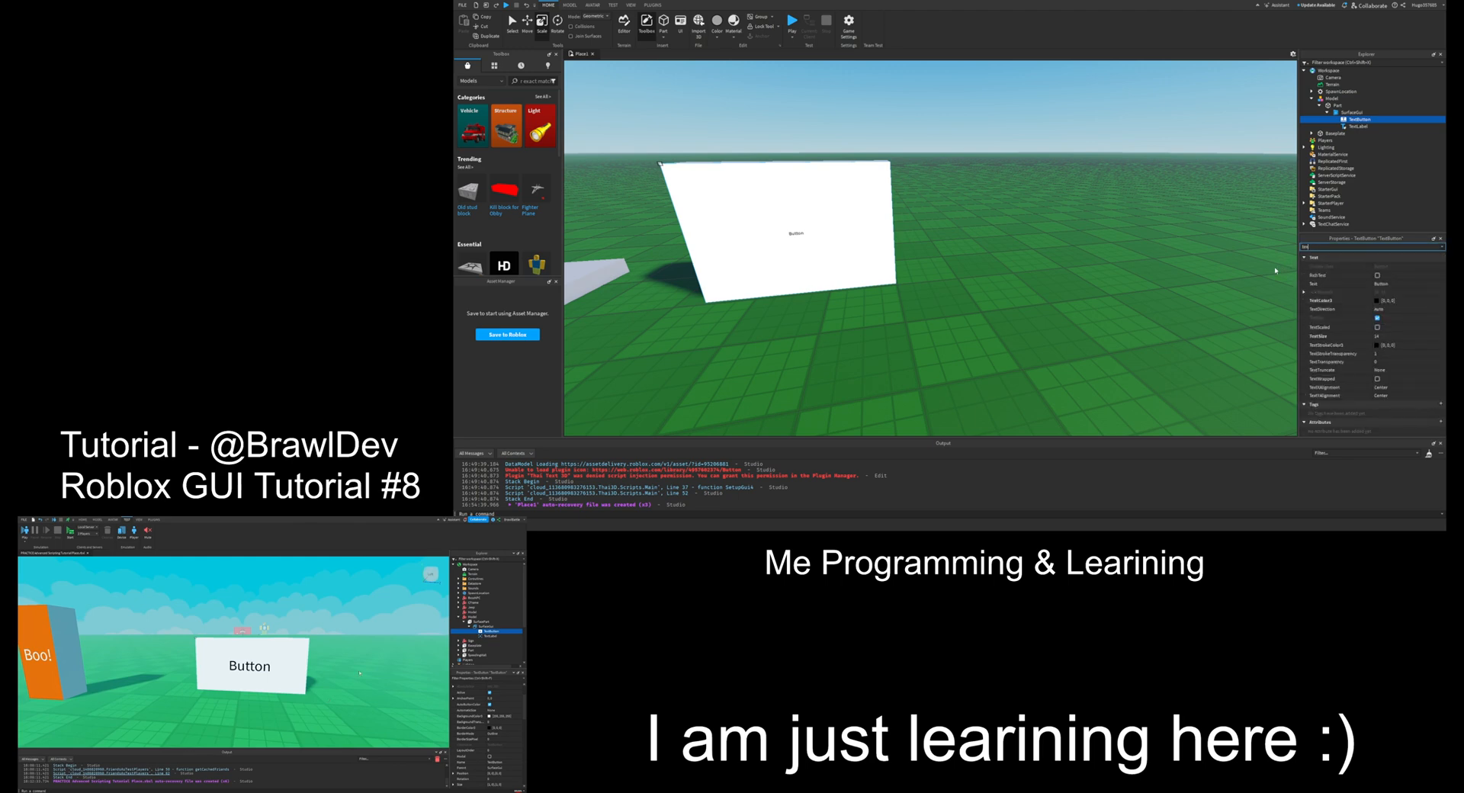
pyautogui.write('tscaled')
pyautogui.click(1377, 267)
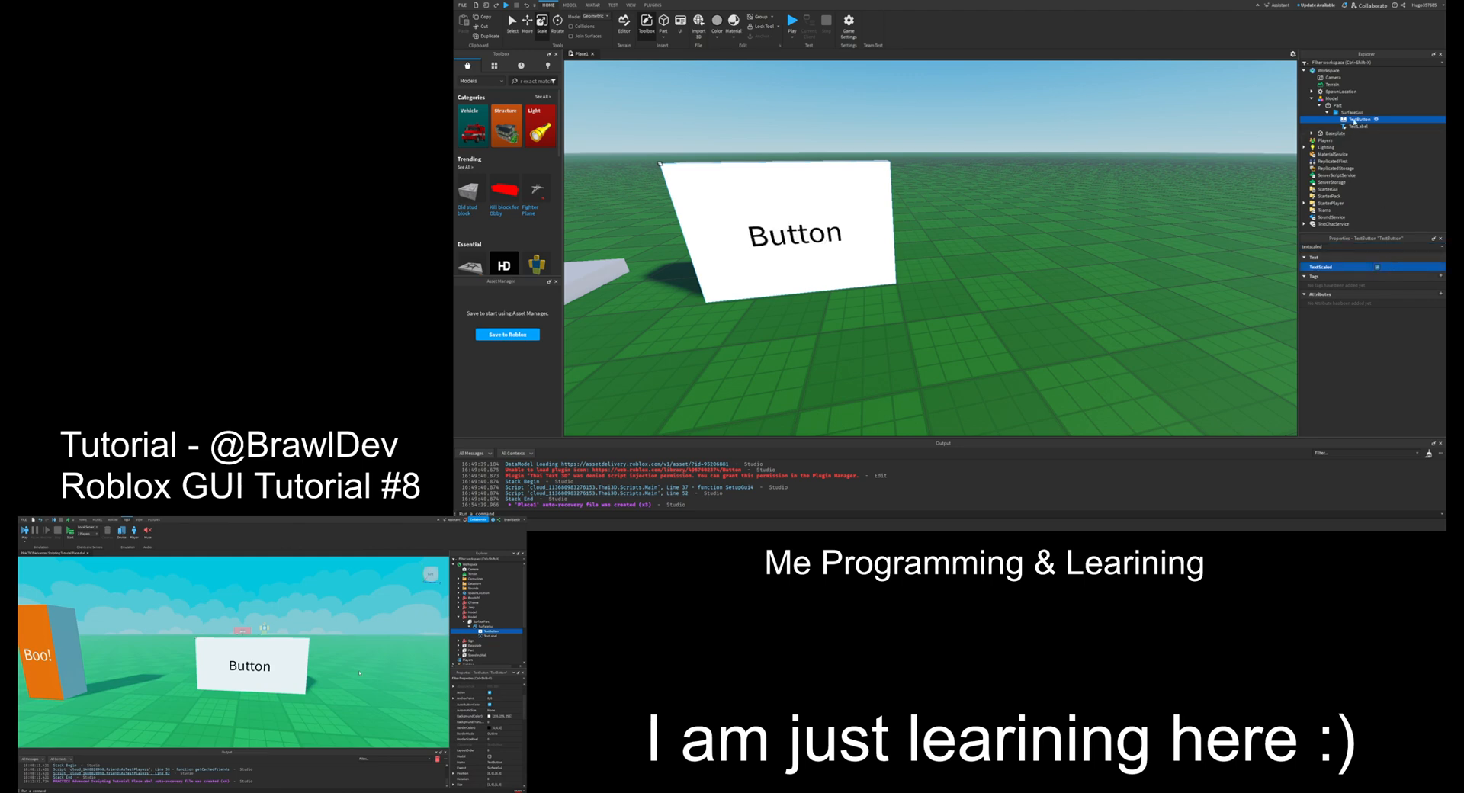
pyautogui.click(1351, 112)
pyautogui.click(1353, 119)
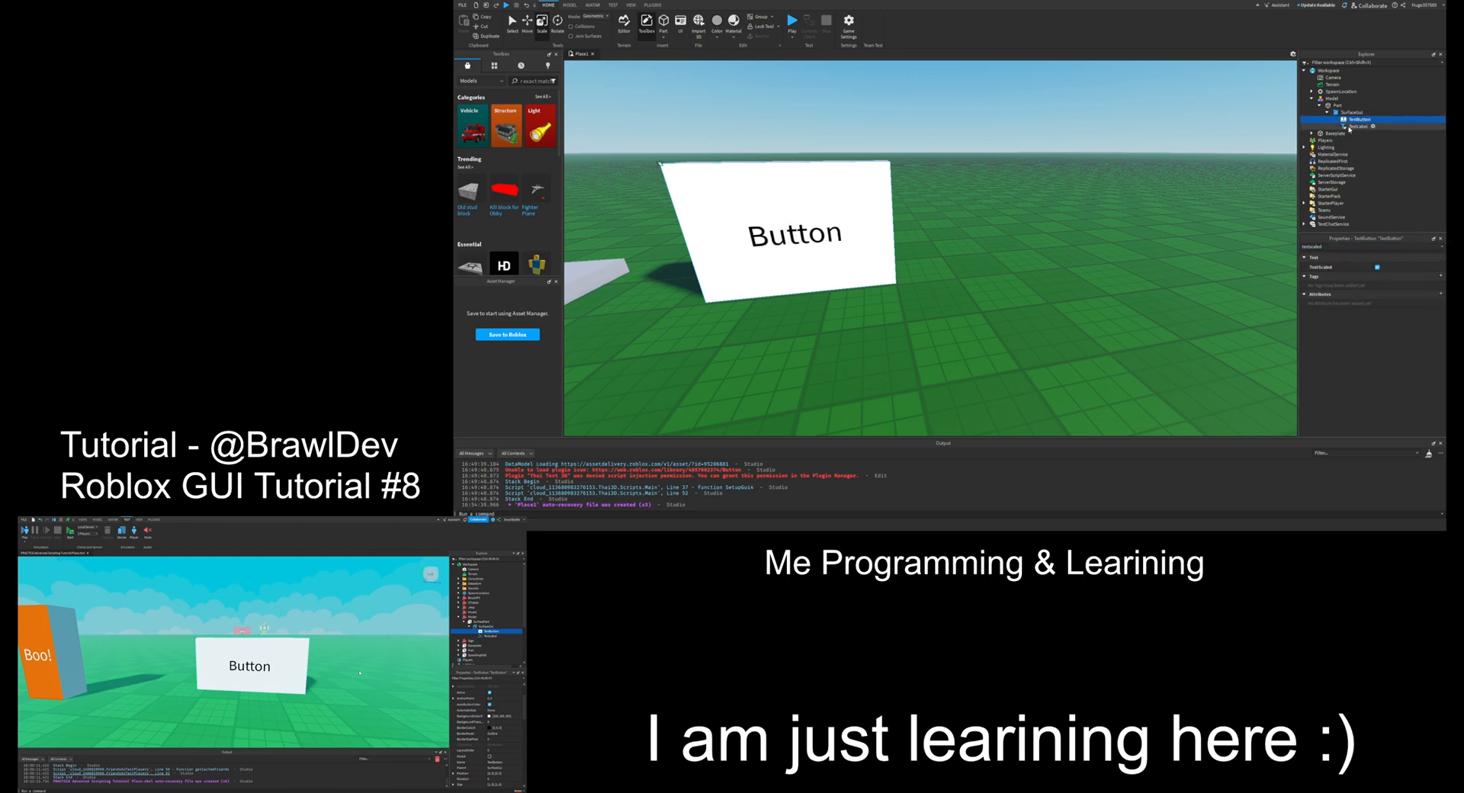
# Step: Filter the SurfaceGui's properties by "too", try out the ToolPunchThroughDistance slider and leave it at 0
pyautogui.click(1352, 112)
pyautogui.click(1306, 246)
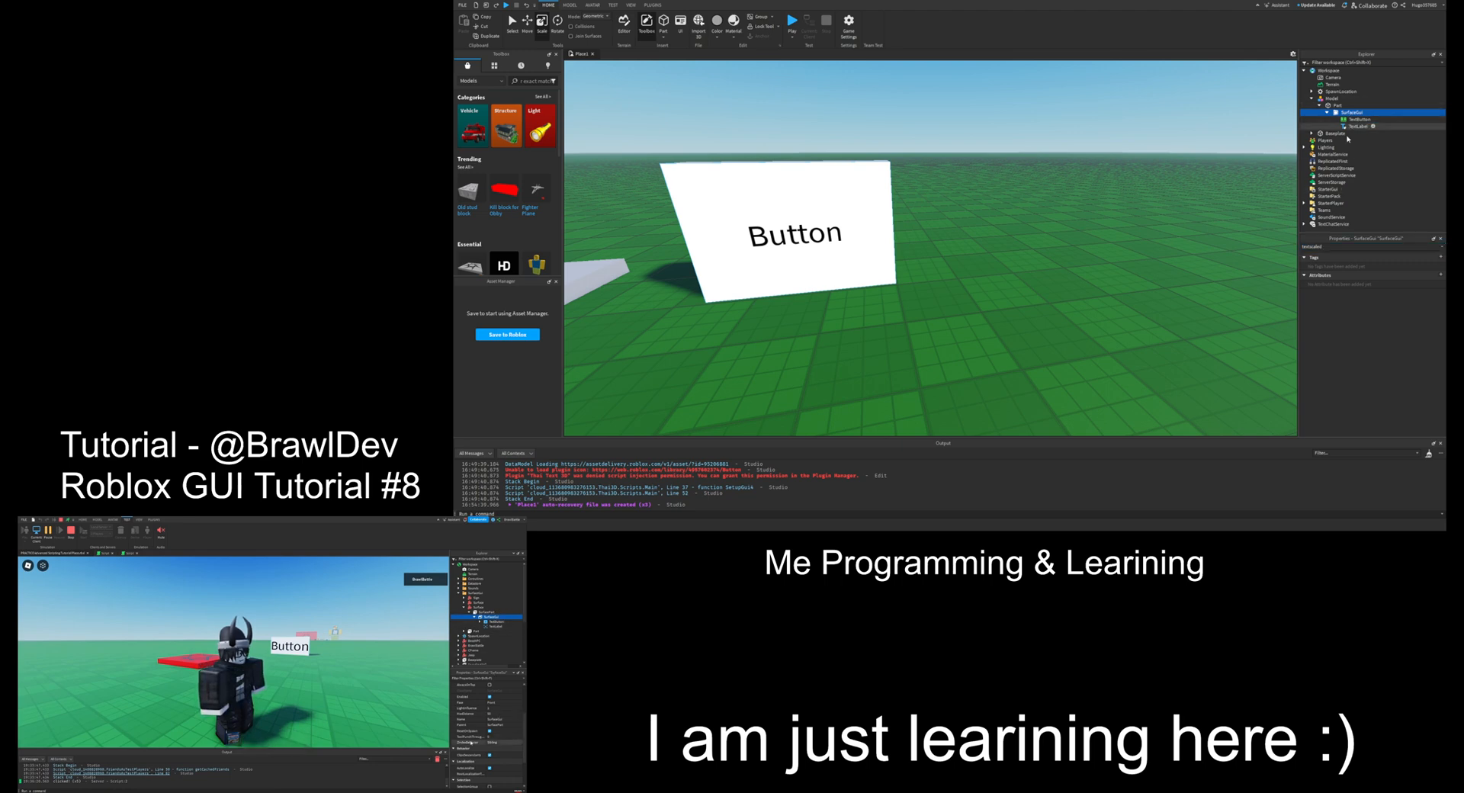
pyautogui.click(1327, 246)
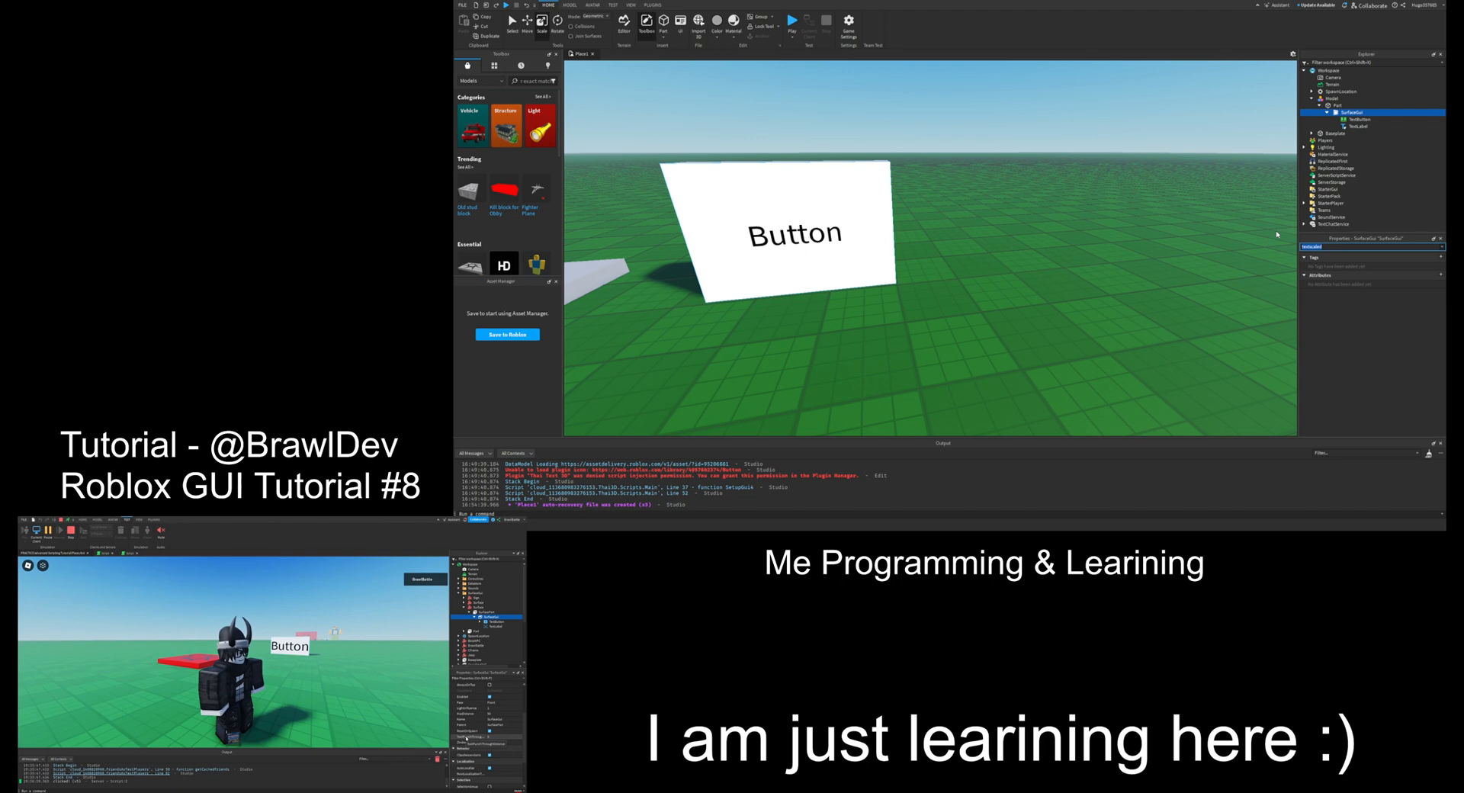
pyautogui.write('too')
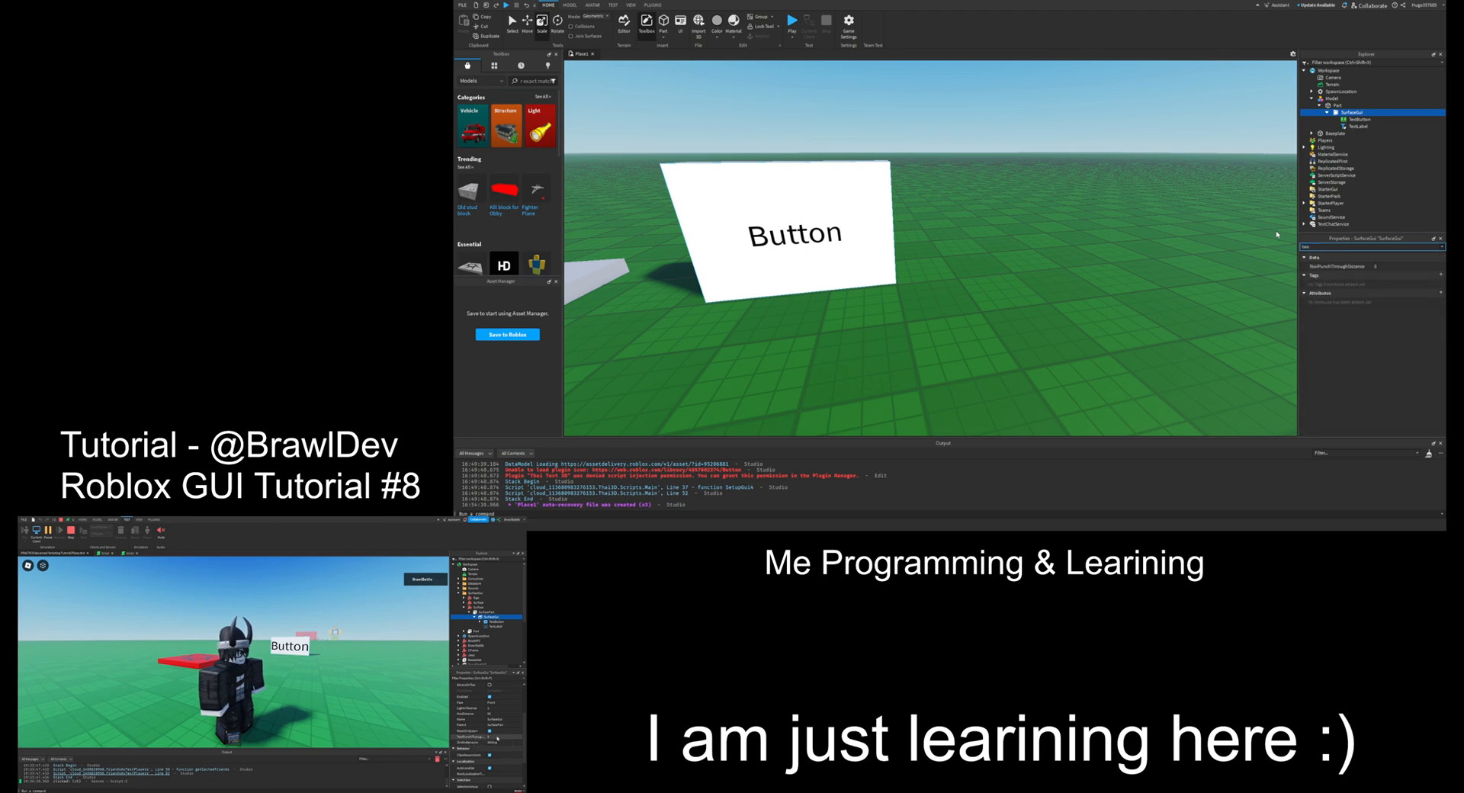
pyautogui.click(1391, 267)
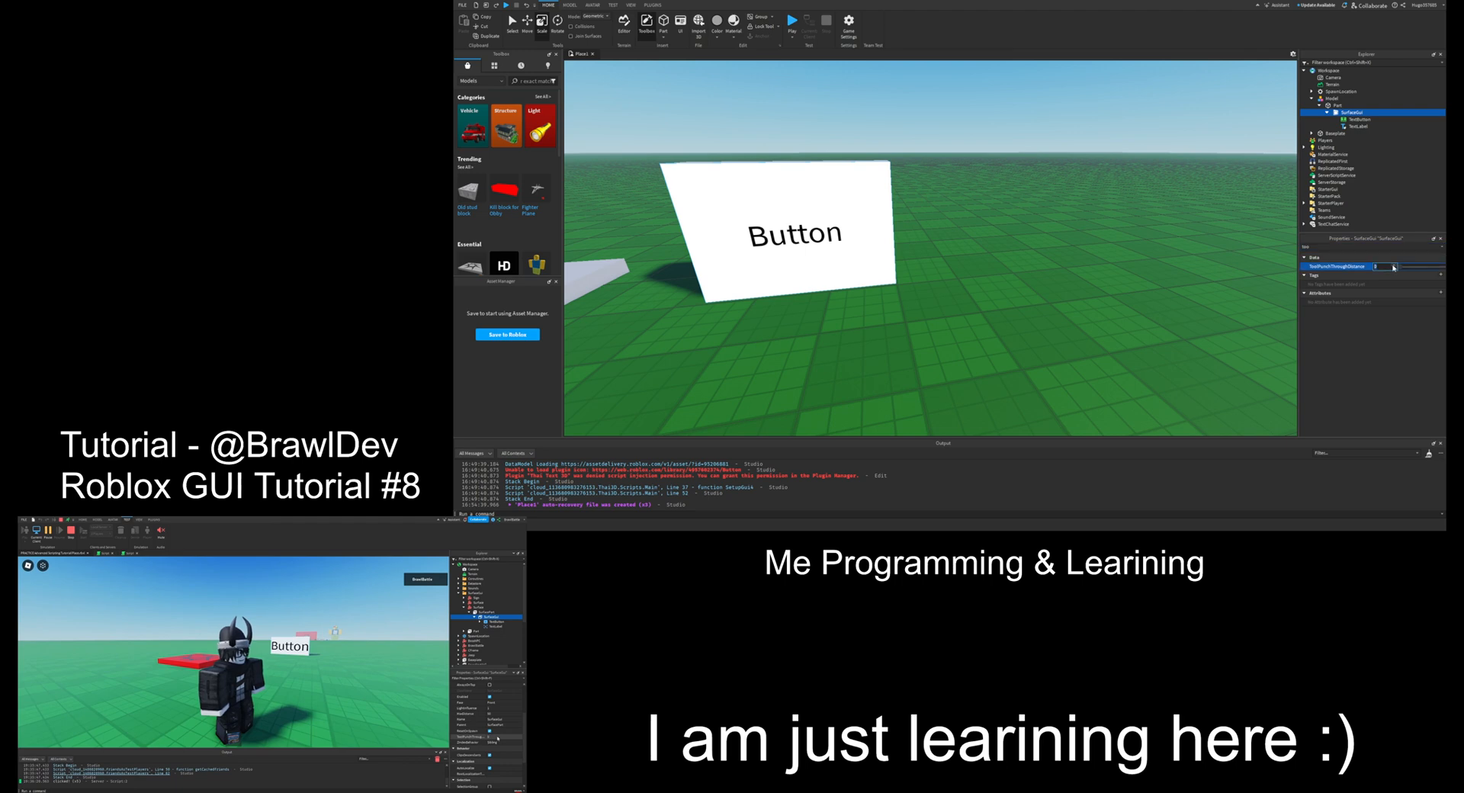
pyautogui.click(1411, 267)
pyautogui.moveTo(1444, 267); pyautogui.dragTo(1398, 268)
pyautogui.moveTo(1404, 266); pyautogui.dragTo(1404, 267)
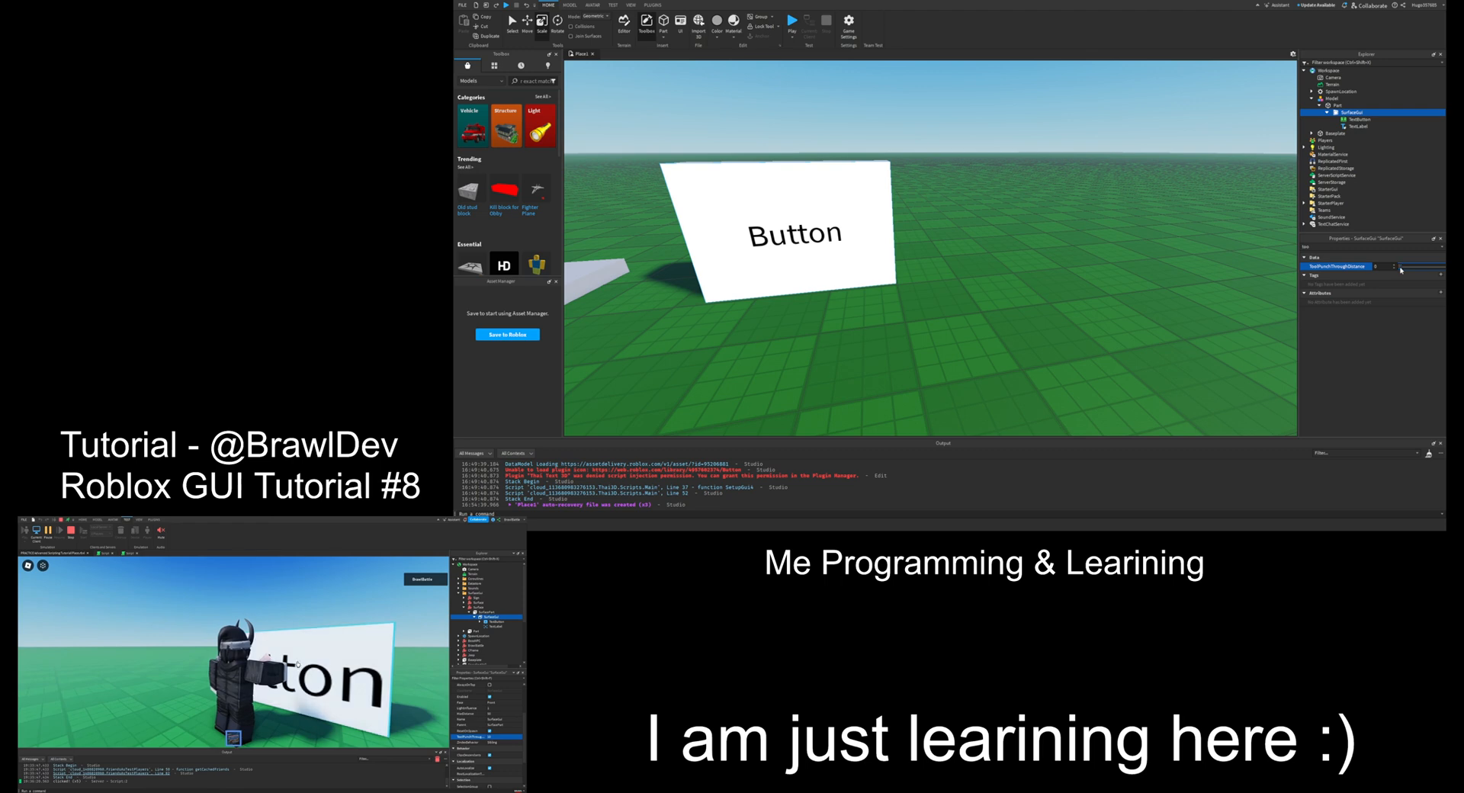
pyautogui.click(1144, 268)
pyautogui.moveTo(1143, 268); pyautogui.dragTo(1143, 268, button='right')
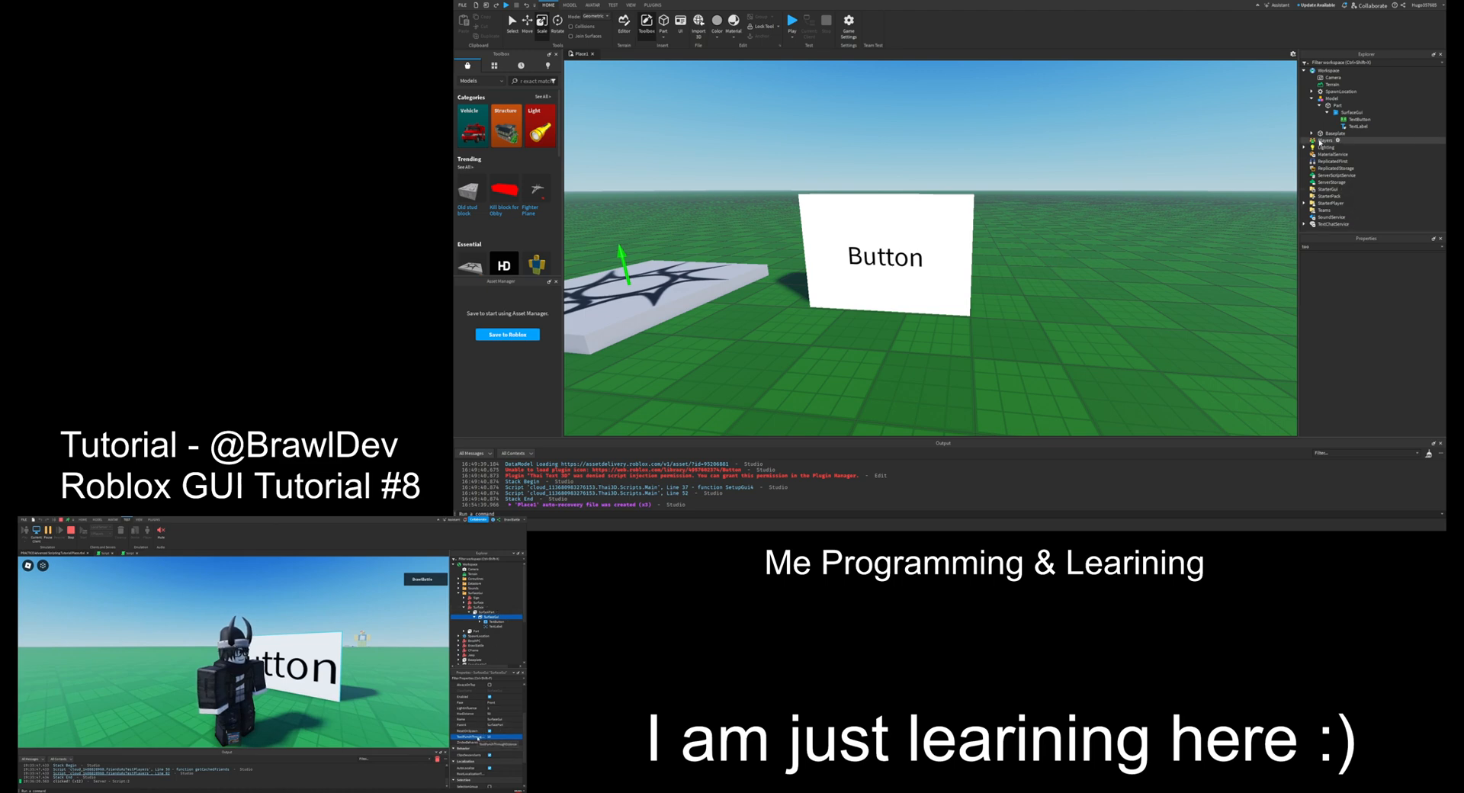
# Step: Select the SurfaceGui again and clear its property filter
pyautogui.click(1346, 120)
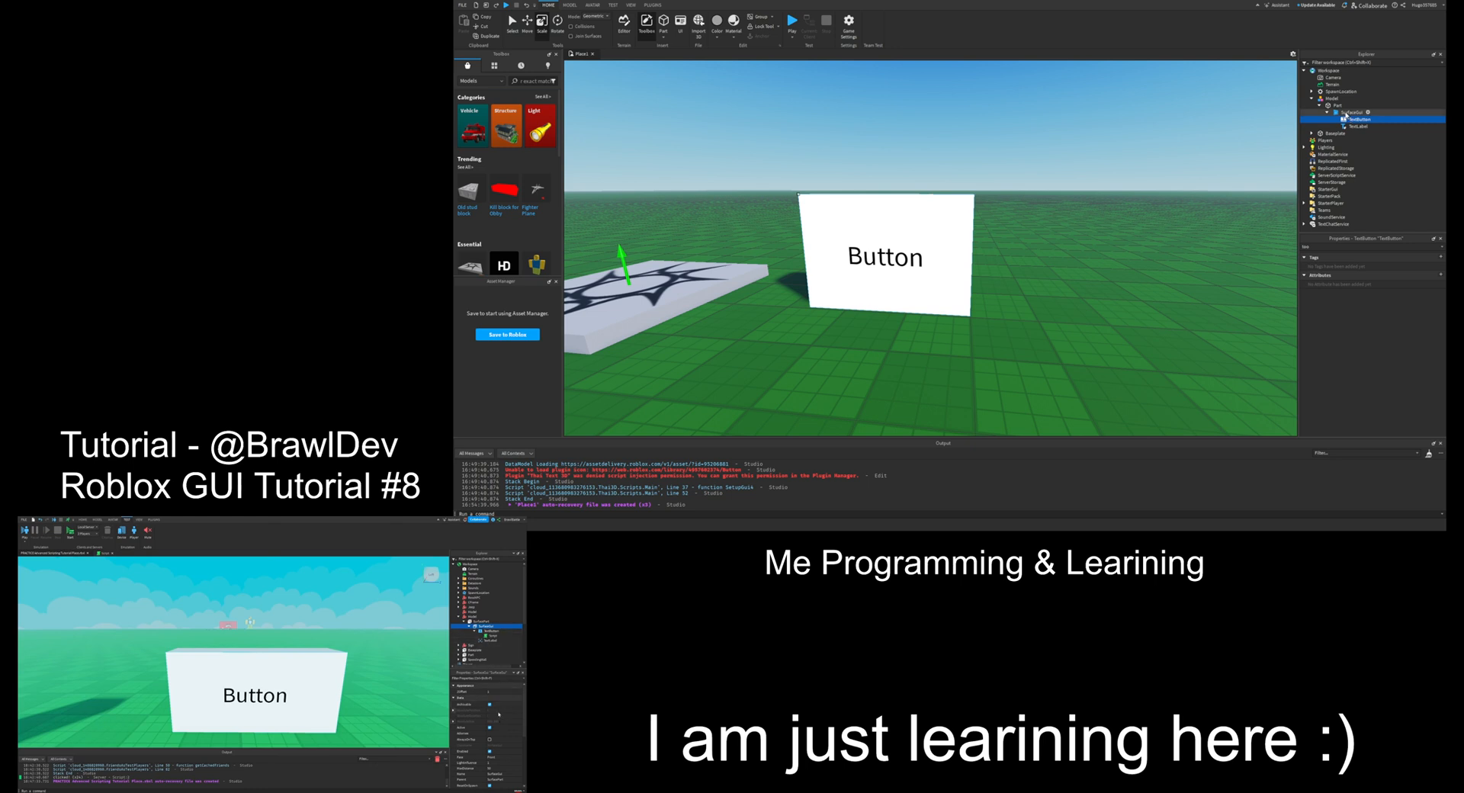
pyautogui.click(1354, 112)
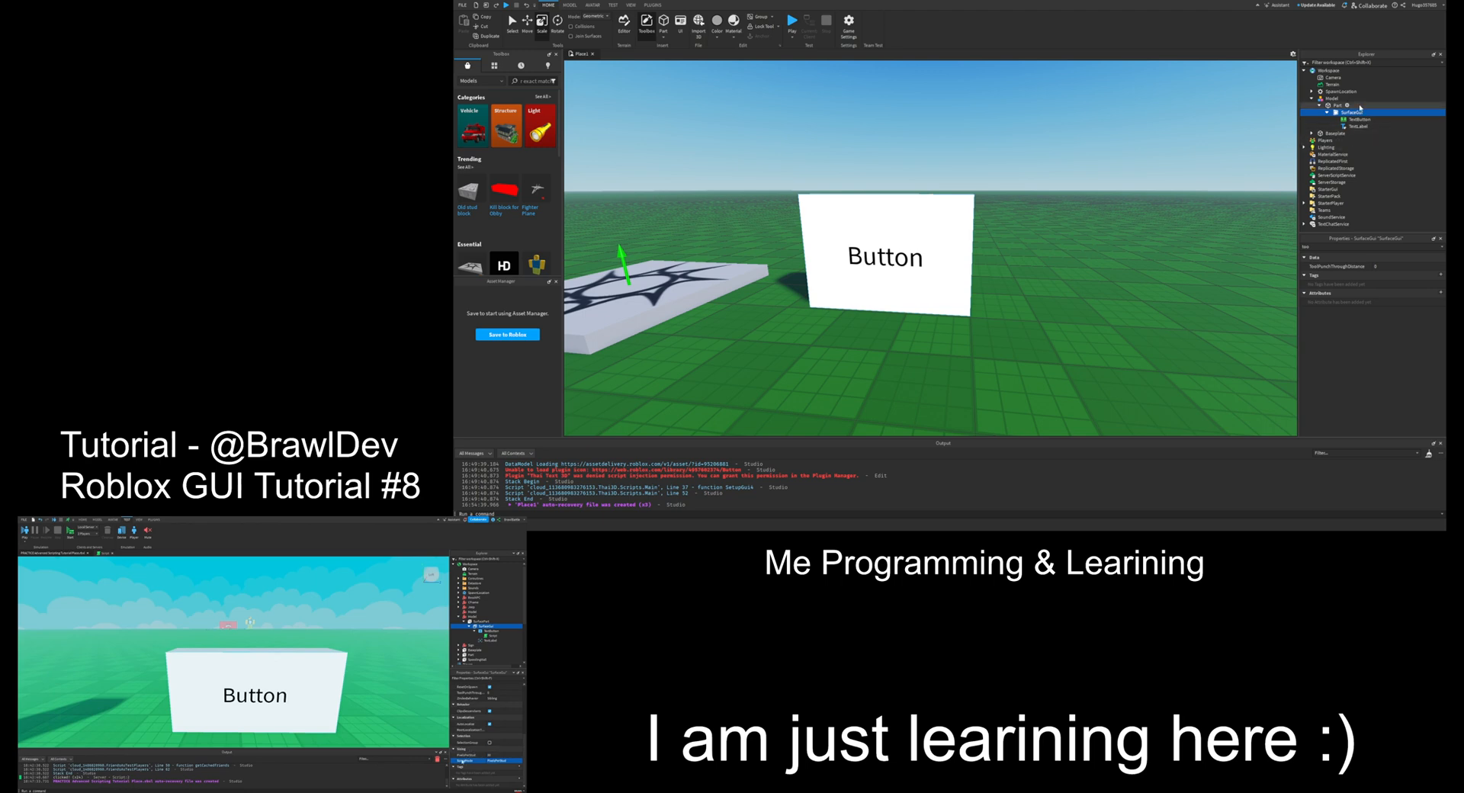
pyautogui.click(1326, 245)
pyautogui.press('BackSpace')
pyautogui.press('BackSpace')
pyautogui.press('BackSpace')
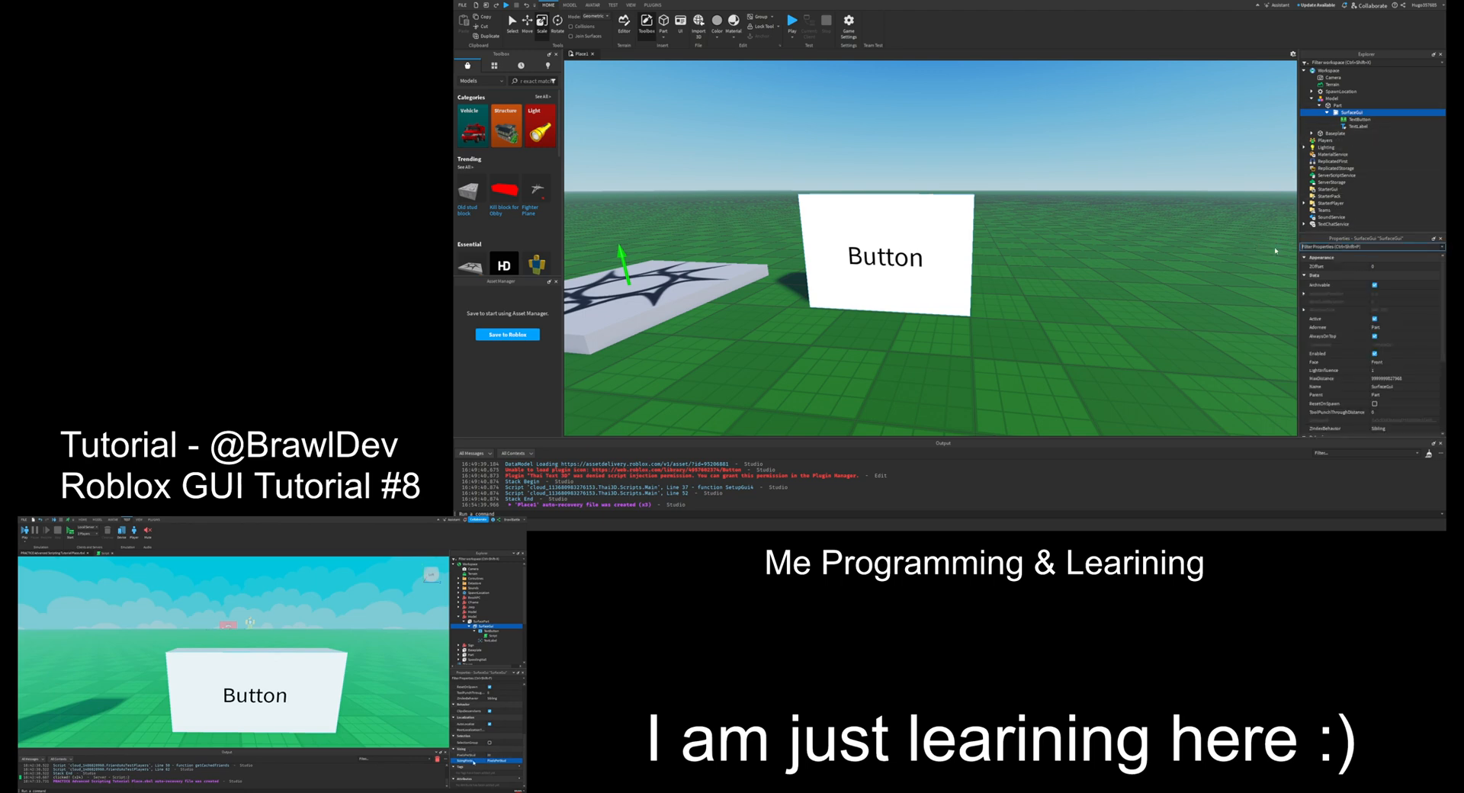
# Step: Look at the SizingMode options in the SurfaceGui's Sizing properties and keep PixelsPerStud
pyautogui.scroll(-5, 1352, 276)
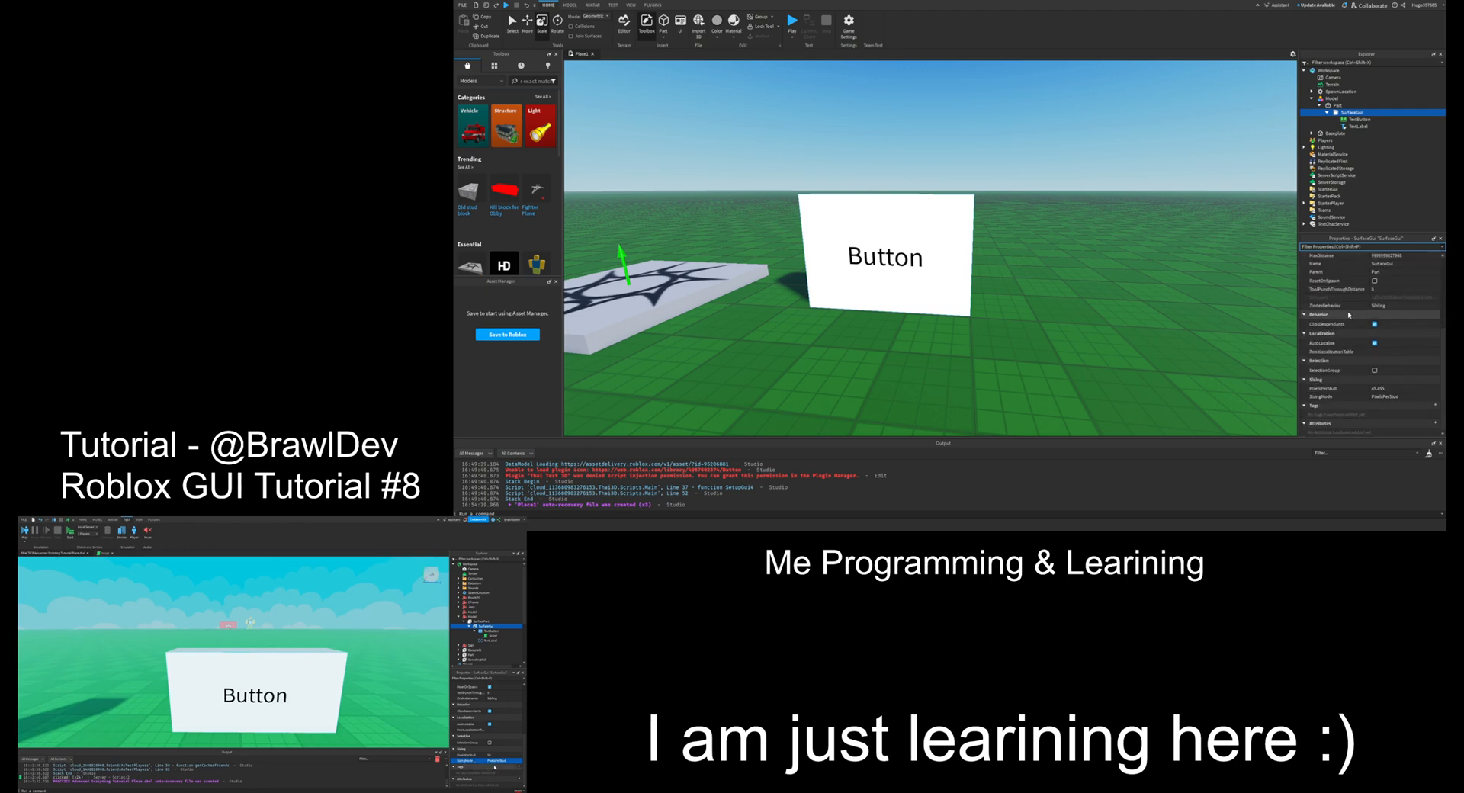
pyautogui.click(1393, 396)
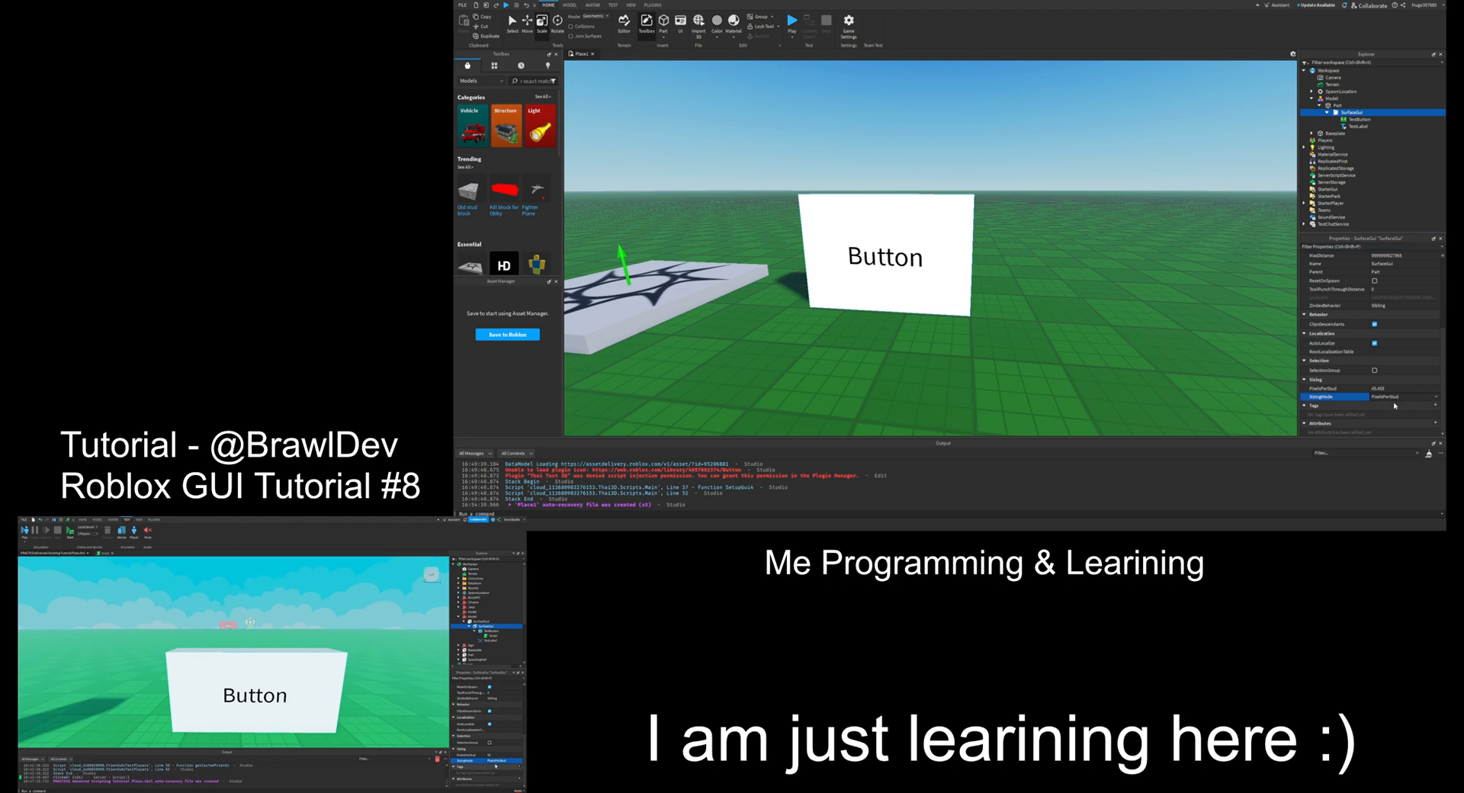
pyautogui.click(1391, 397)
pyautogui.click(1389, 404)
pyautogui.click(1390, 412)
# Step: Try the SurfaceGui's PixelsPerStud at about 20 with SizingMode kept on PixelsPerStud, and set it to about 30
pyautogui.click(1396, 389)
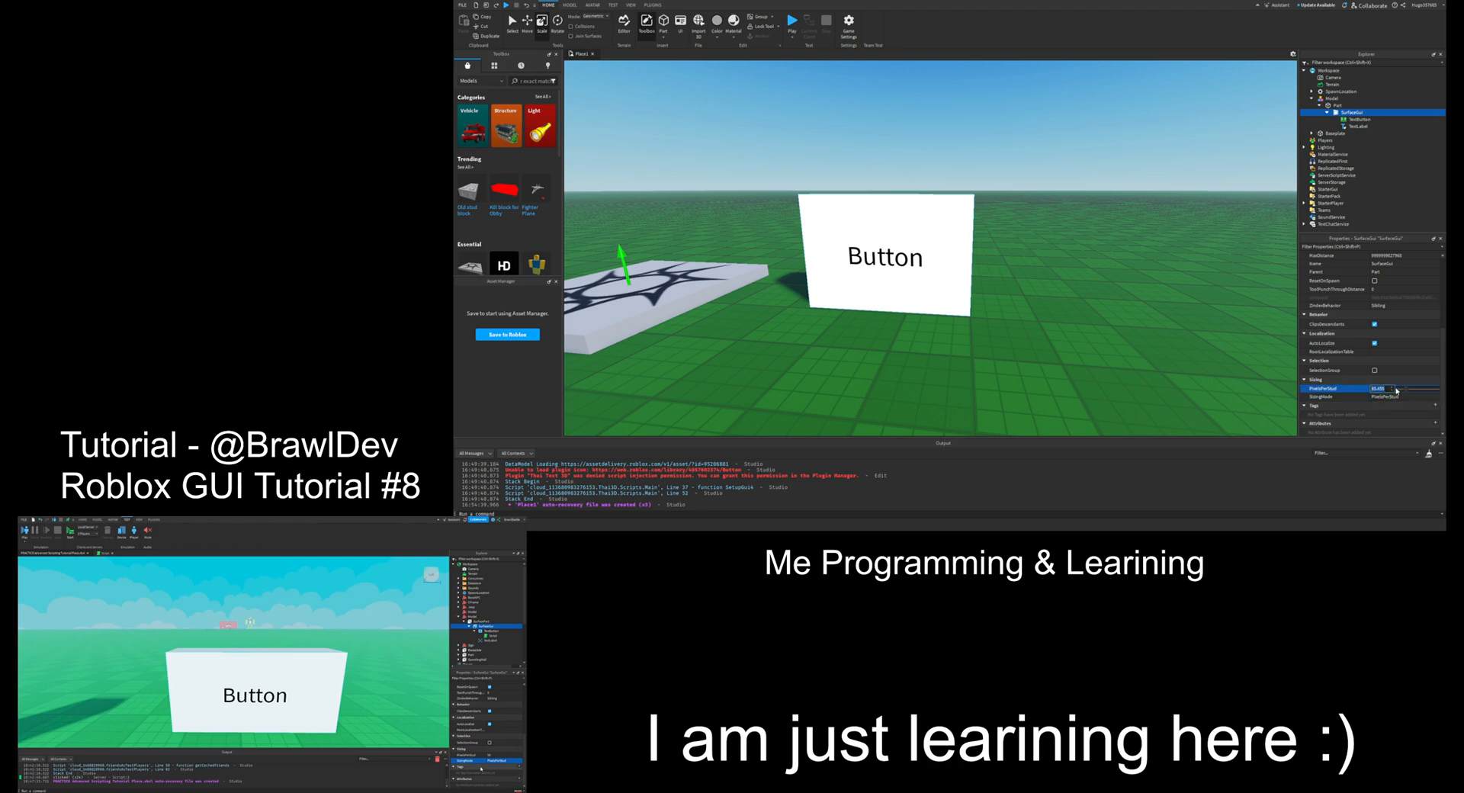
pyautogui.moveTo(1405, 390); pyautogui.dragTo(1401, 397)
pyautogui.click(1394, 398)
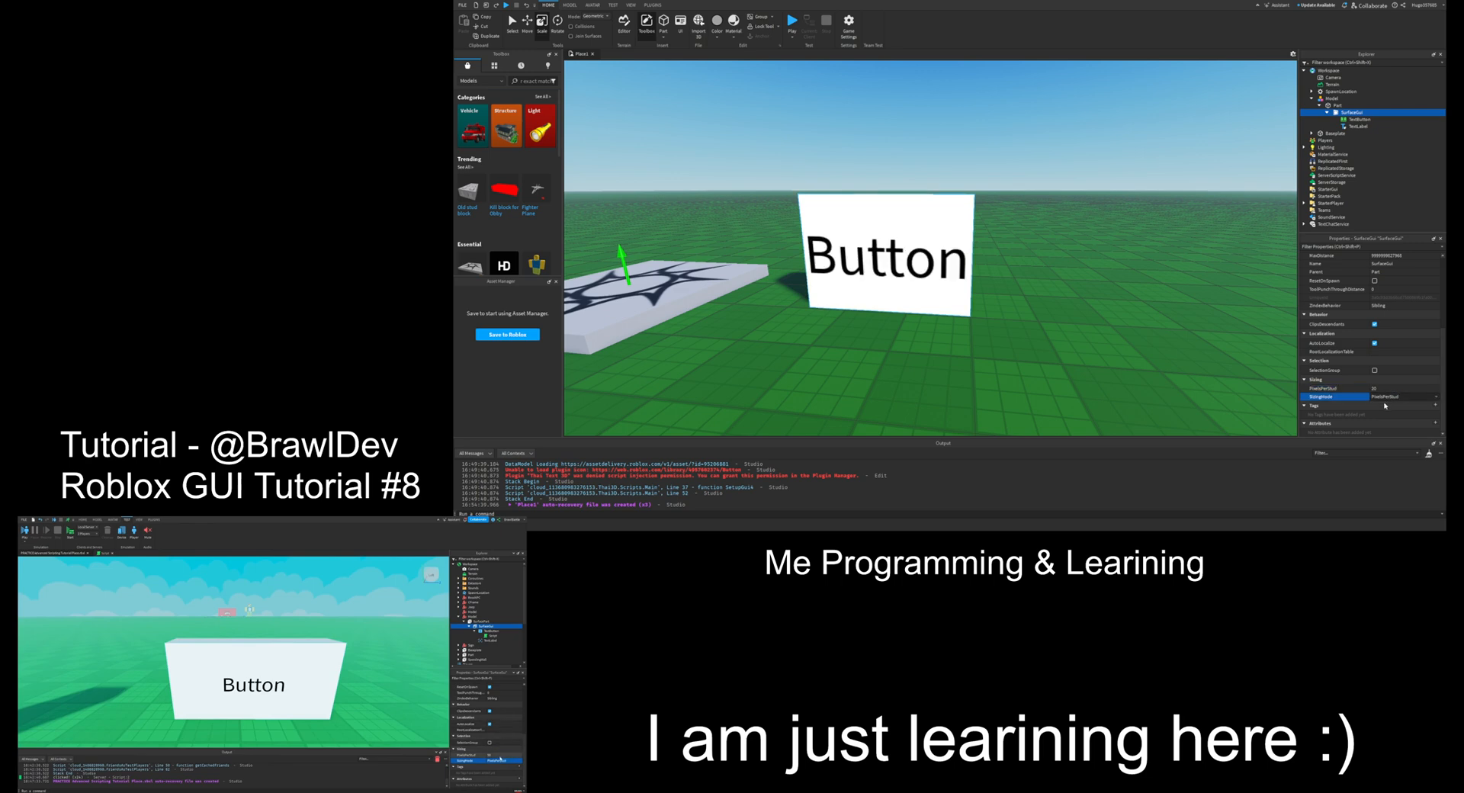
pyautogui.click(1385, 406)
pyautogui.click(1385, 411)
pyautogui.click(1391, 391)
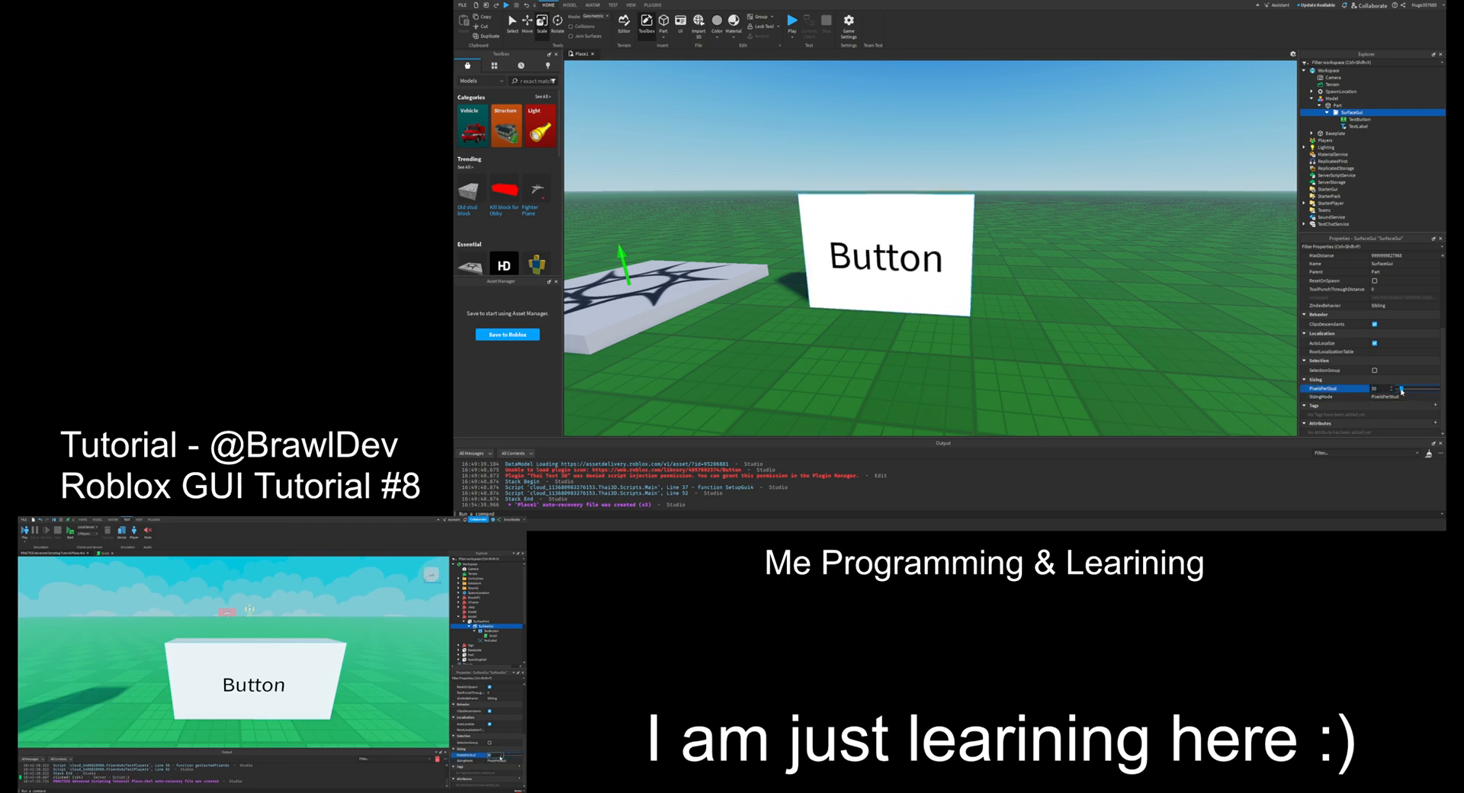
# Step: Try to scale the wall model by its side handle, clear the selection and view the button face at an angle
pyautogui.click(921, 197)
pyautogui.hotkey('ctrl', '3')
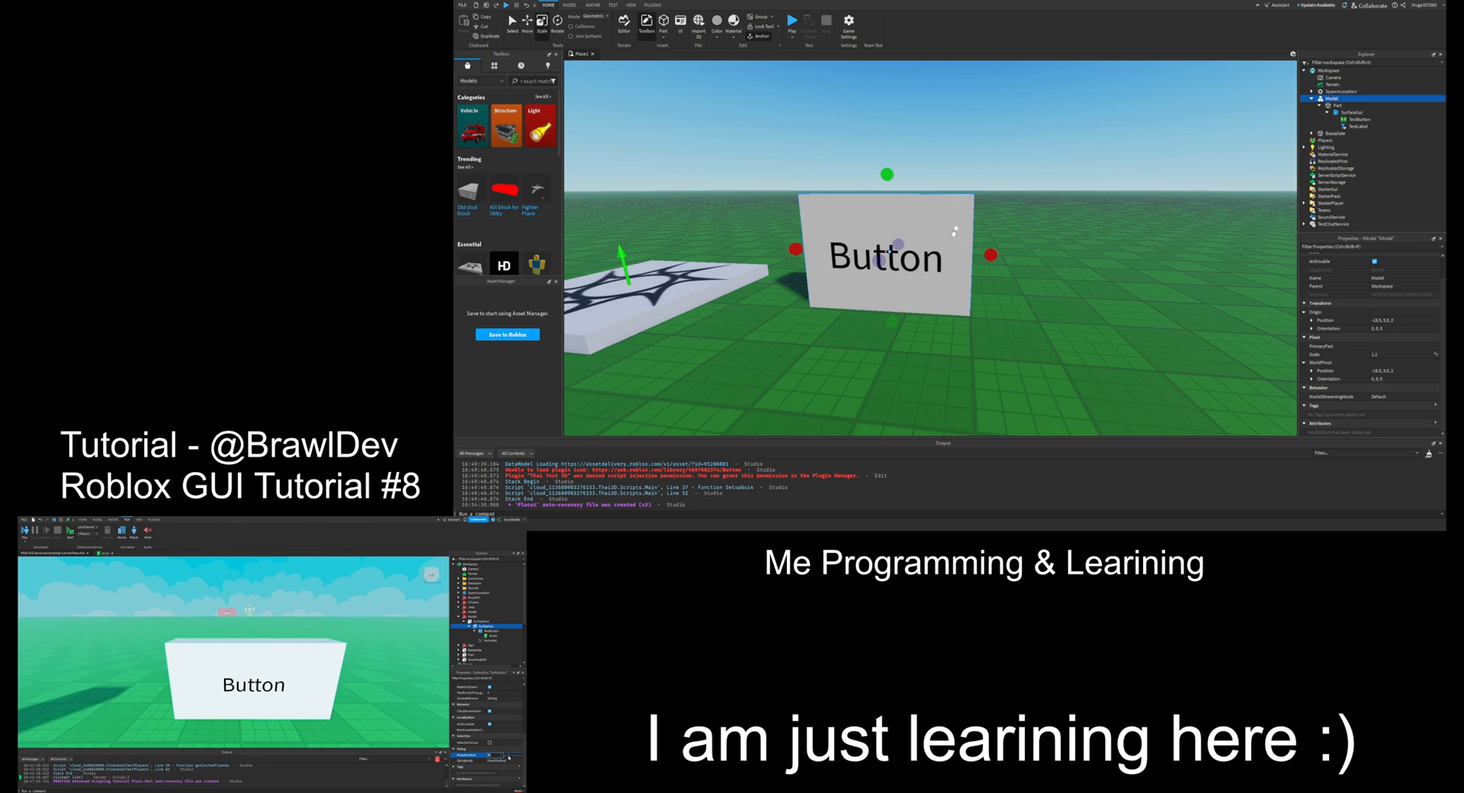
pyautogui.moveTo(989, 253)
pyautogui.mouseDown()
pyautogui.moveTo(833, 246)
pyautogui.moveTo(1159, 264)
pyautogui.moveTo(1051, 291)
pyautogui.moveTo(884, 255)
pyautogui.moveTo(990, 254)
pyautogui.moveTo(986, 279)
pyautogui.mouseUp()
pyautogui.click(989, 187)
pyautogui.press('a')
pyautogui.moveTo(989, 187); pyautogui.dragTo(989, 187, button='right')
pyautogui.press('w')
pyautogui.press('d')
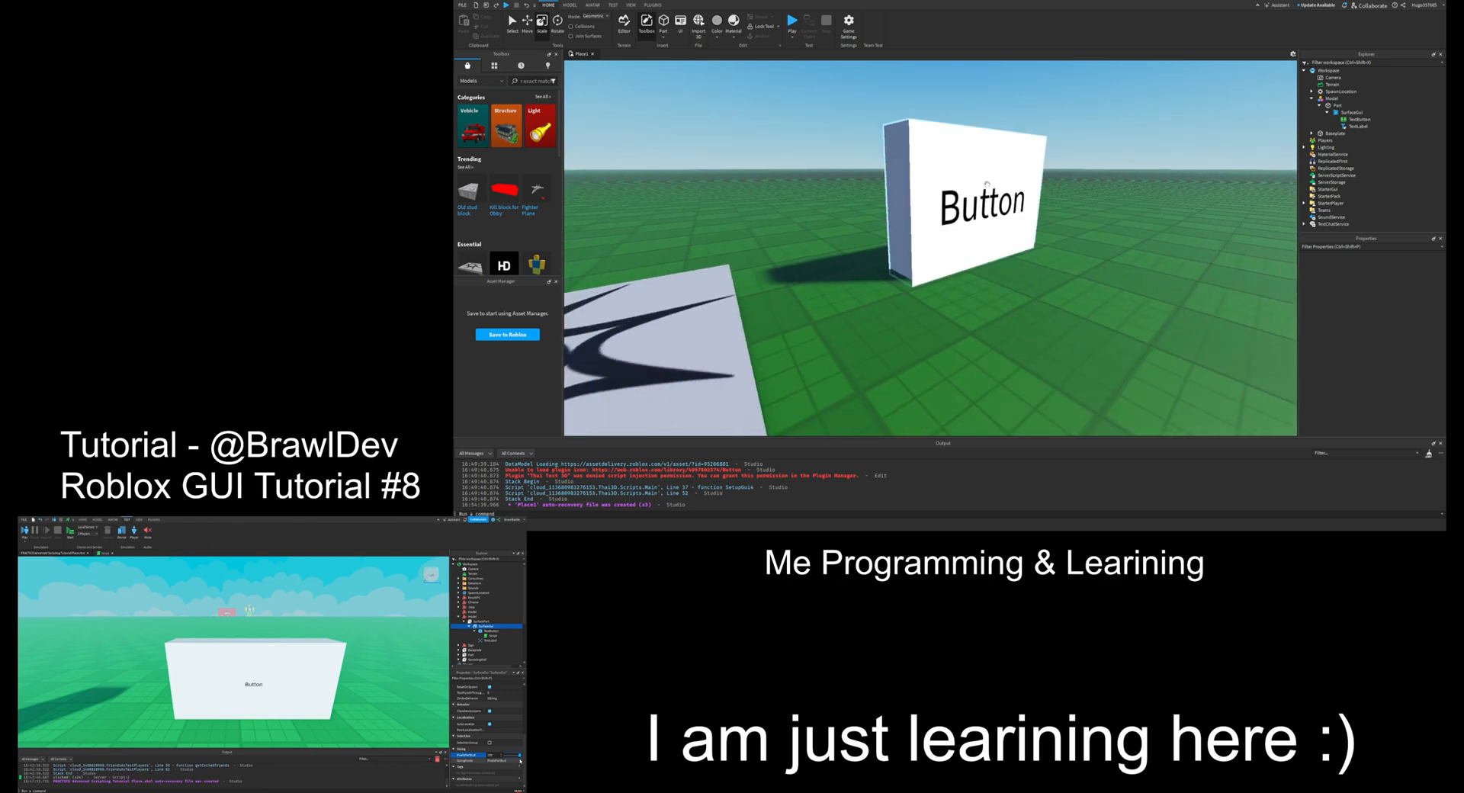
# Step: View the wall's Button face from far away and again from close in front, checking how its text appears at each distance
pyautogui.press('s')
pyautogui.press('s')
pyautogui.press('d')
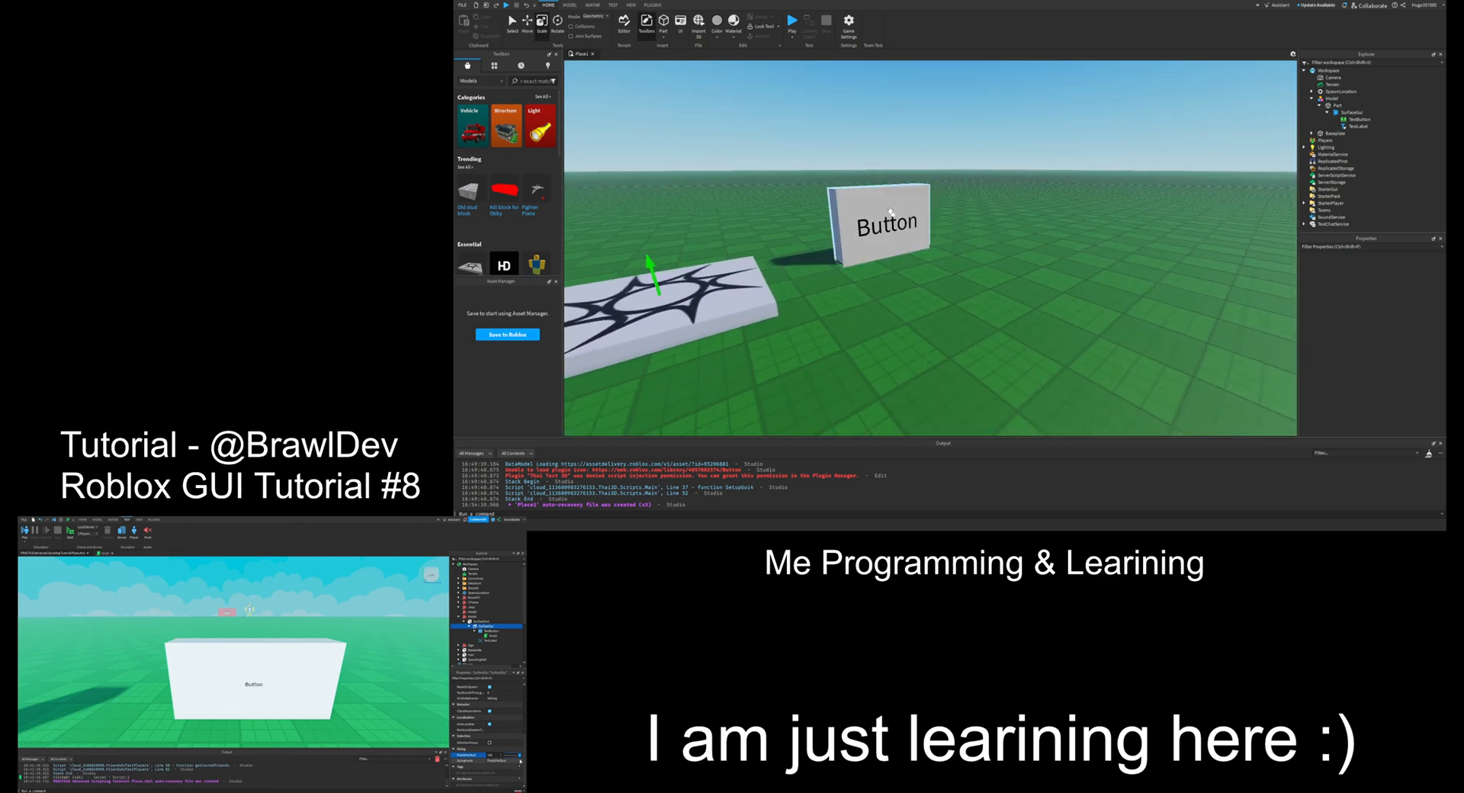
pyautogui.press('s')
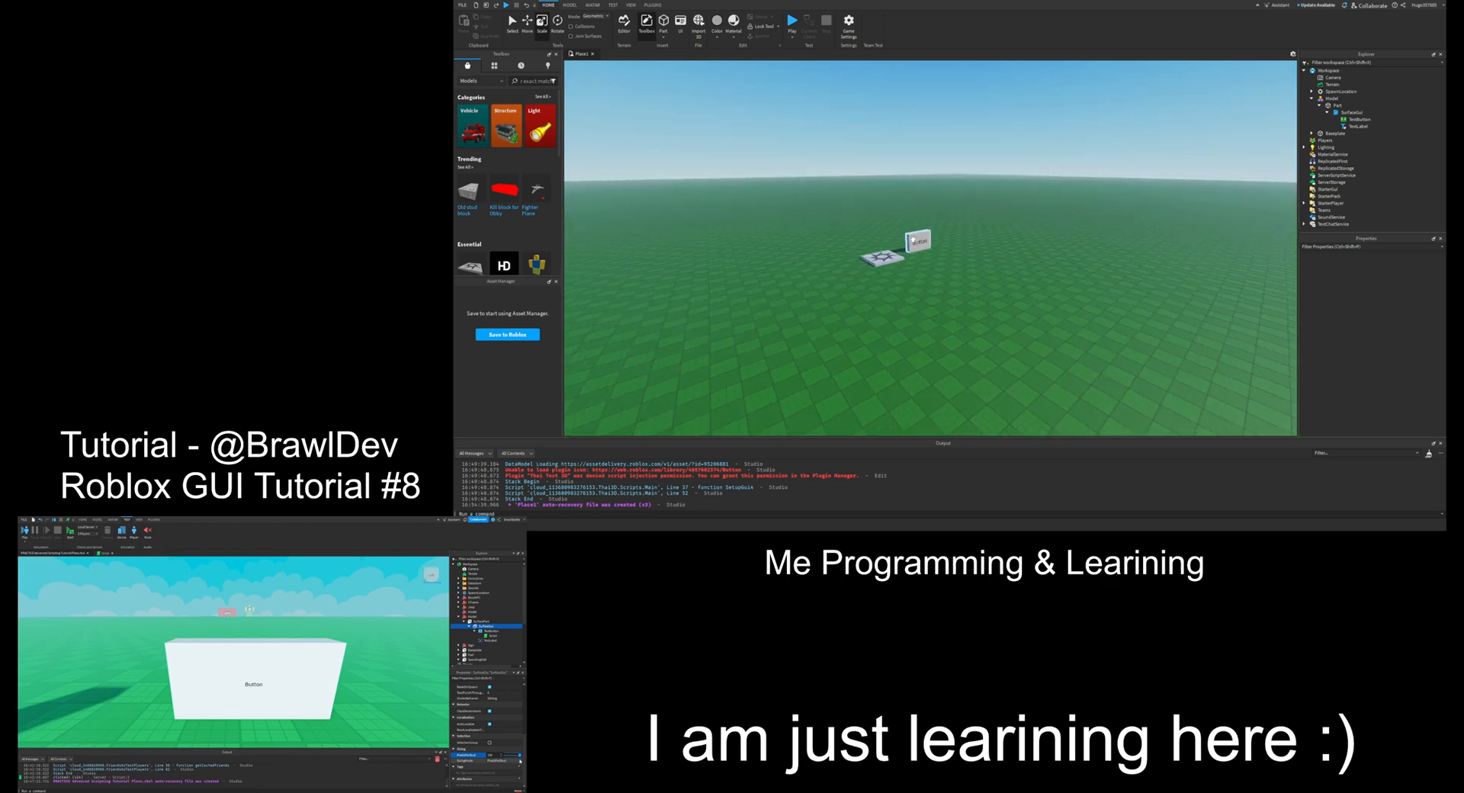
pyautogui.press('s')
pyautogui.press('w')
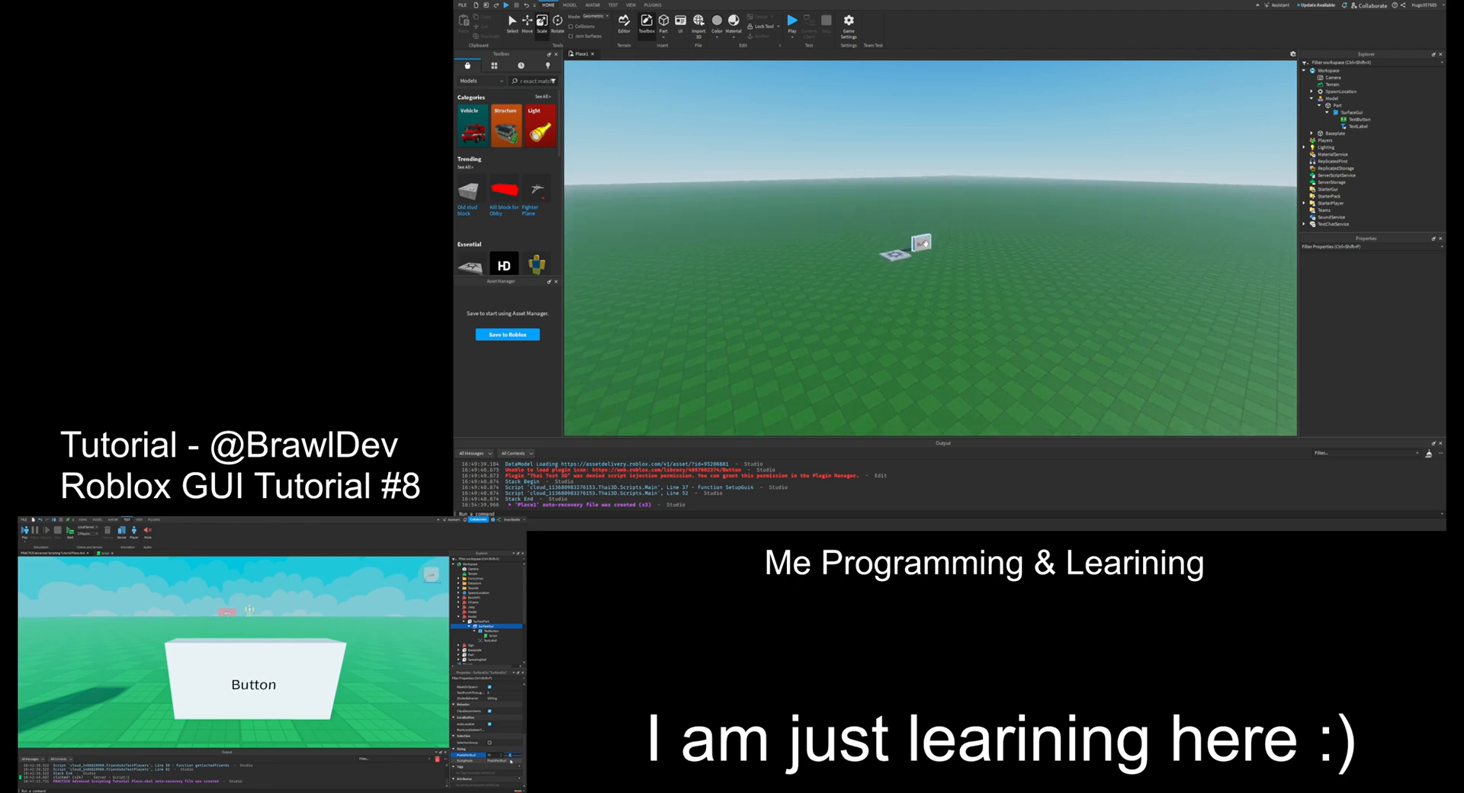
pyautogui.press('w')
pyautogui.press('d')
pyautogui.moveTo(1024, 161); pyautogui.dragTo(976, 180, button='right')
pyautogui.press('w')
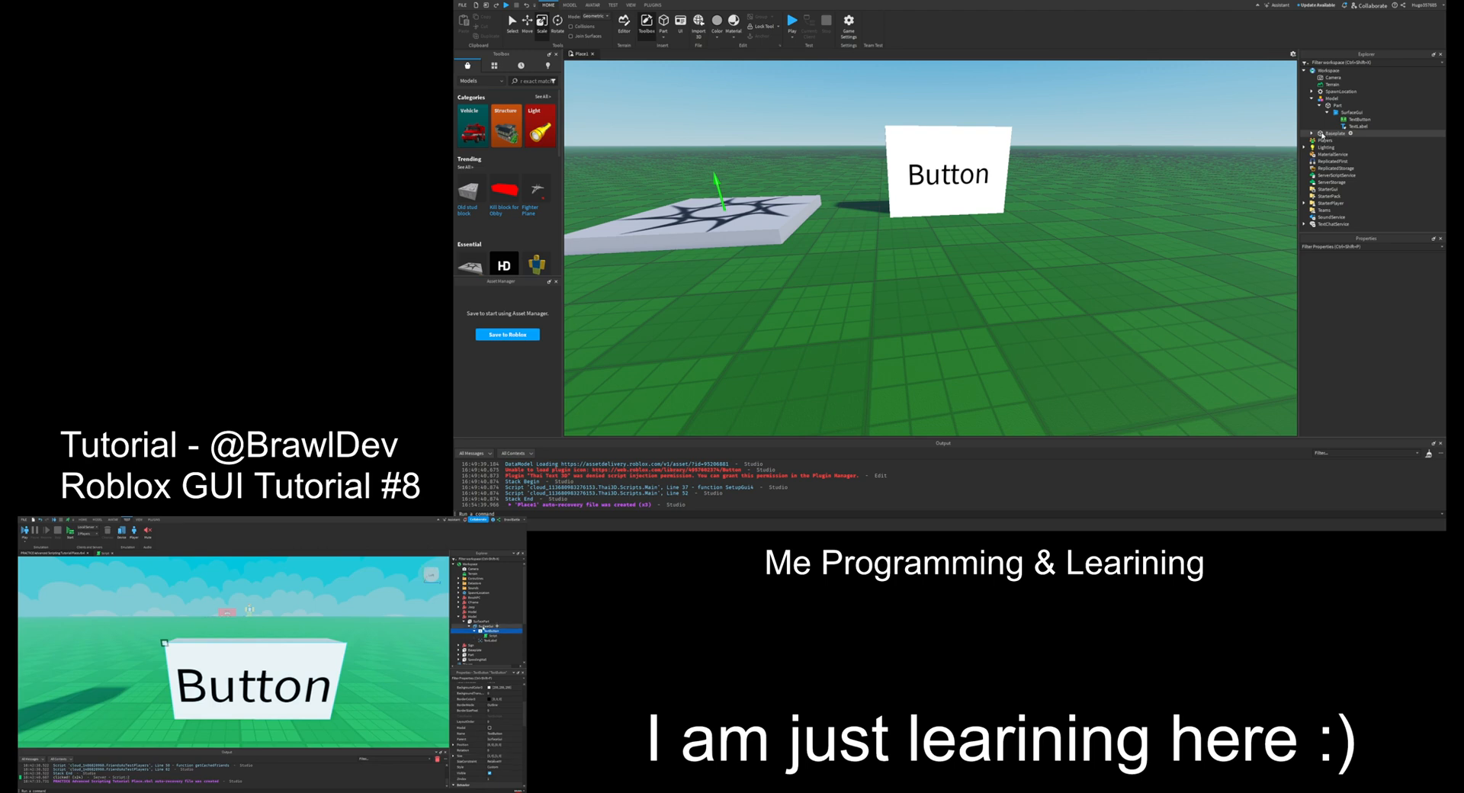
pyautogui.click(973, 148)
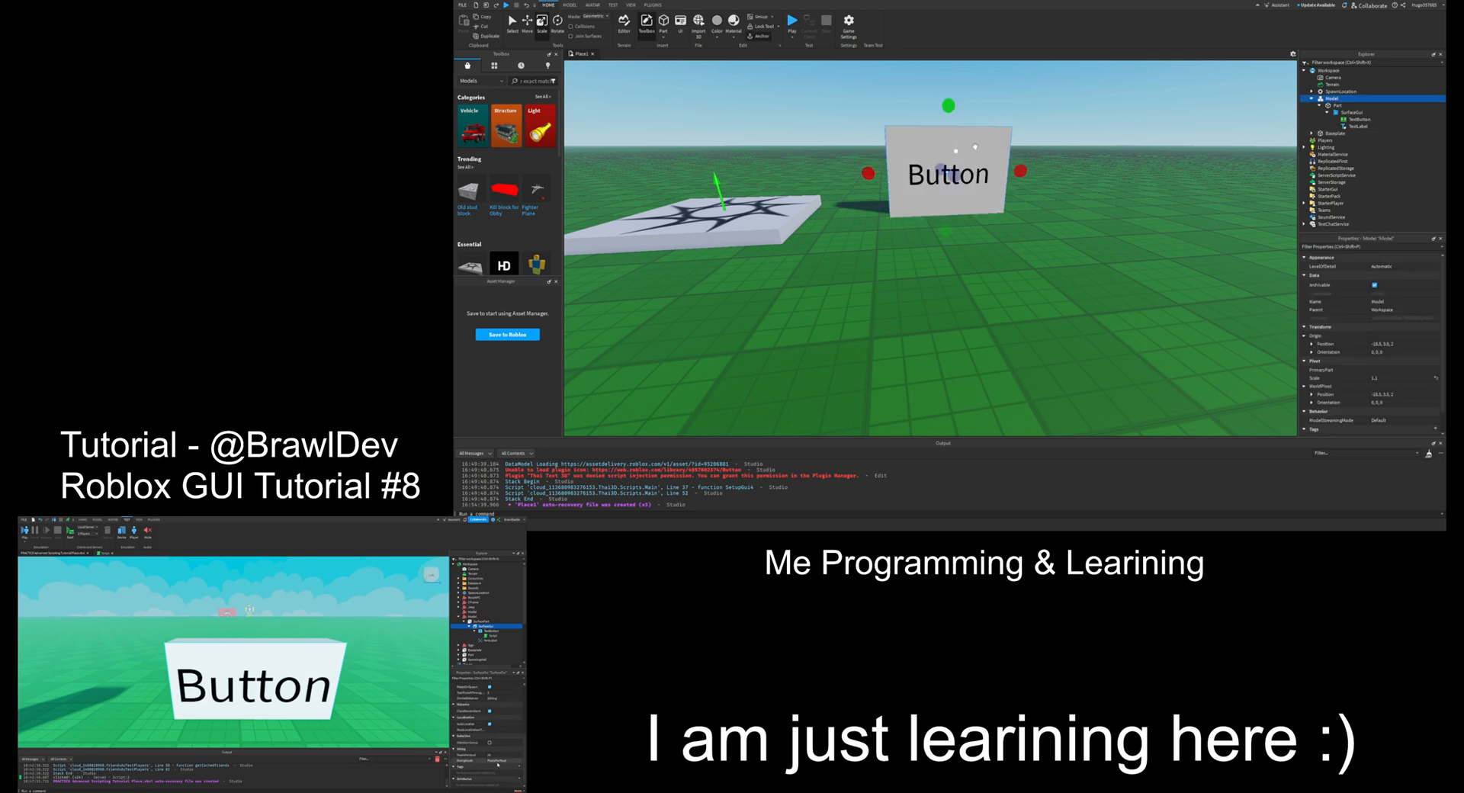
pyautogui.click(976, 149)
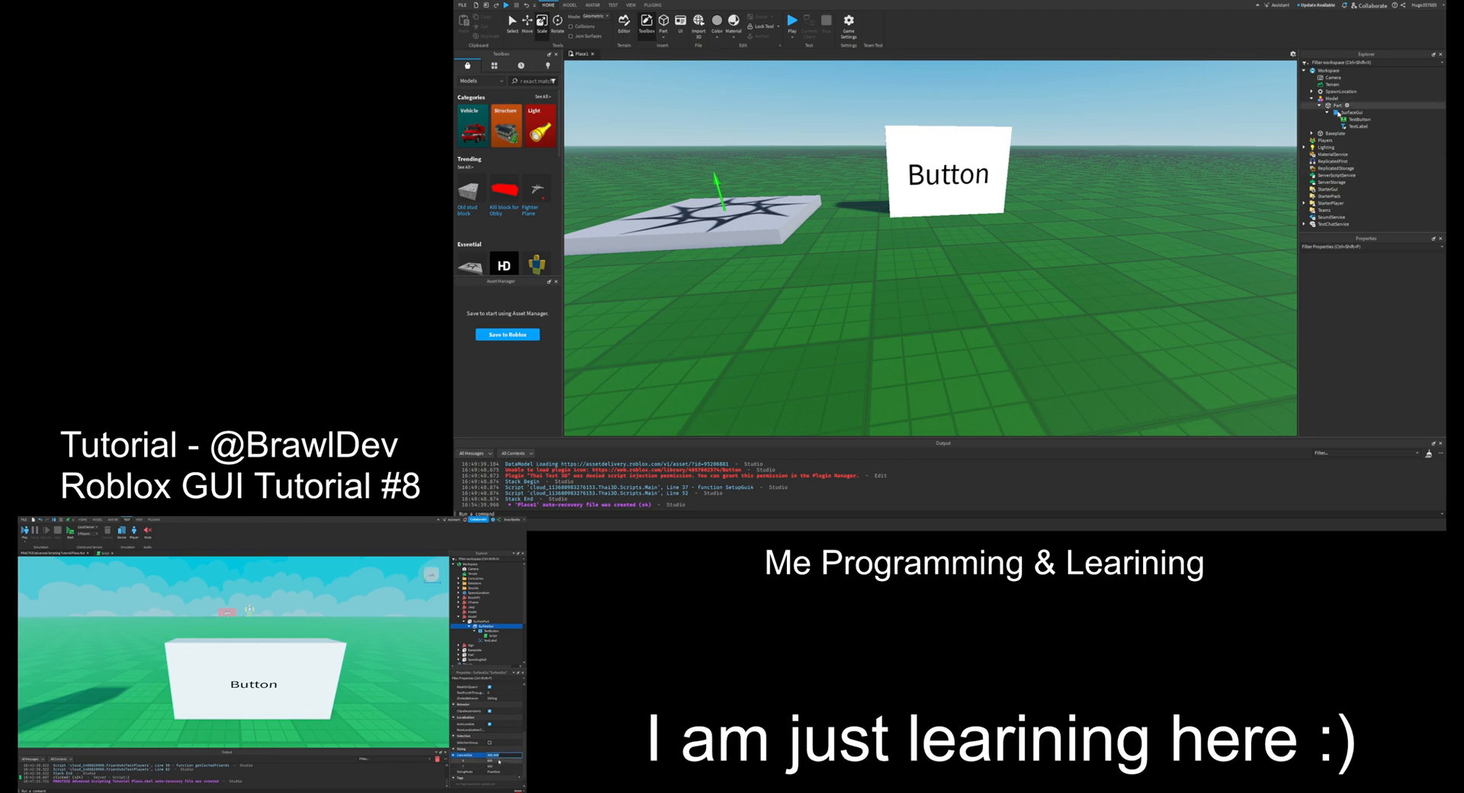
# Step: Try a much higher PixelsPerStud on the SurfaceGui, lower it to about 20 and clear the selection
pyautogui.click(1351, 112)
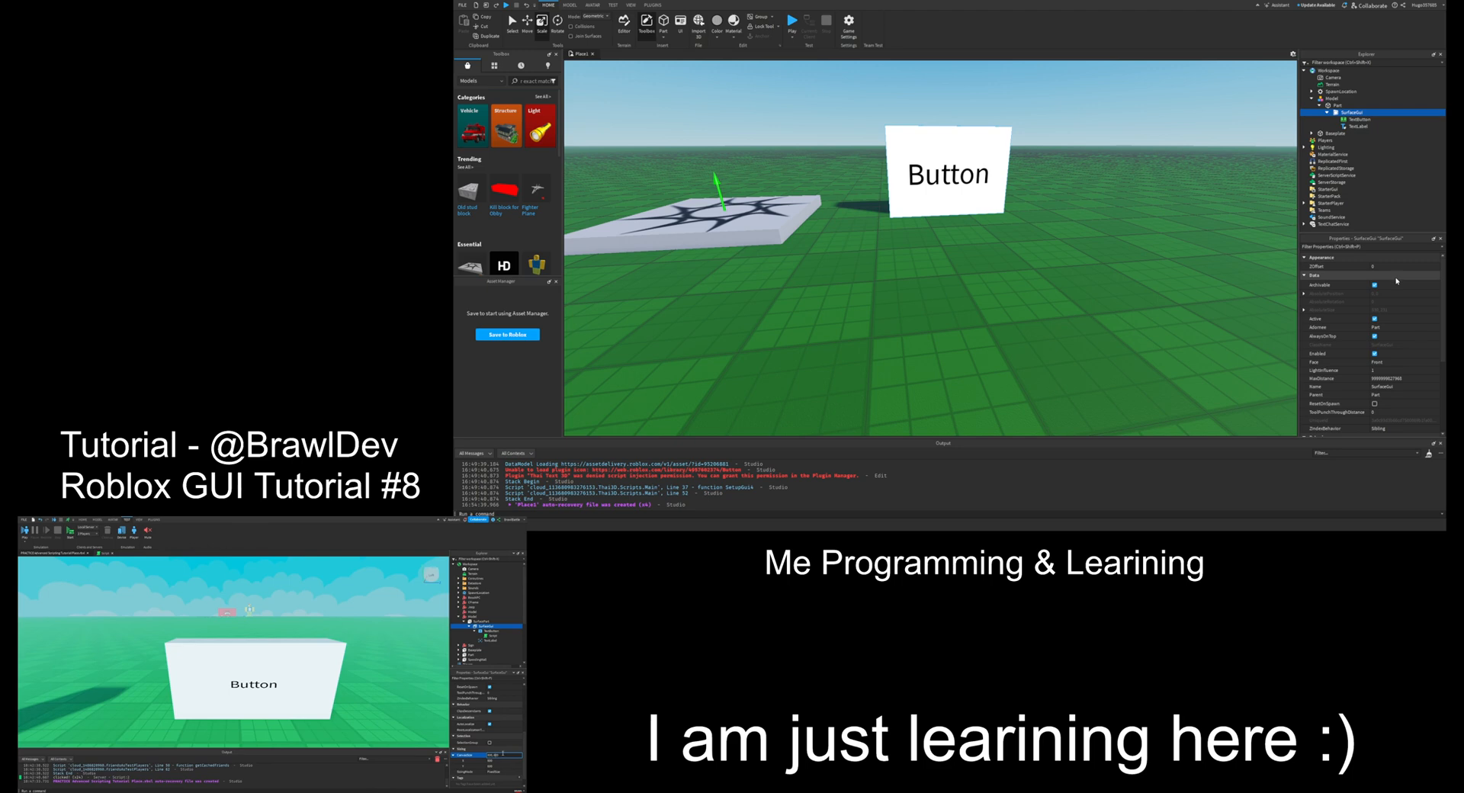
pyautogui.scroll(-5, 1395, 294)
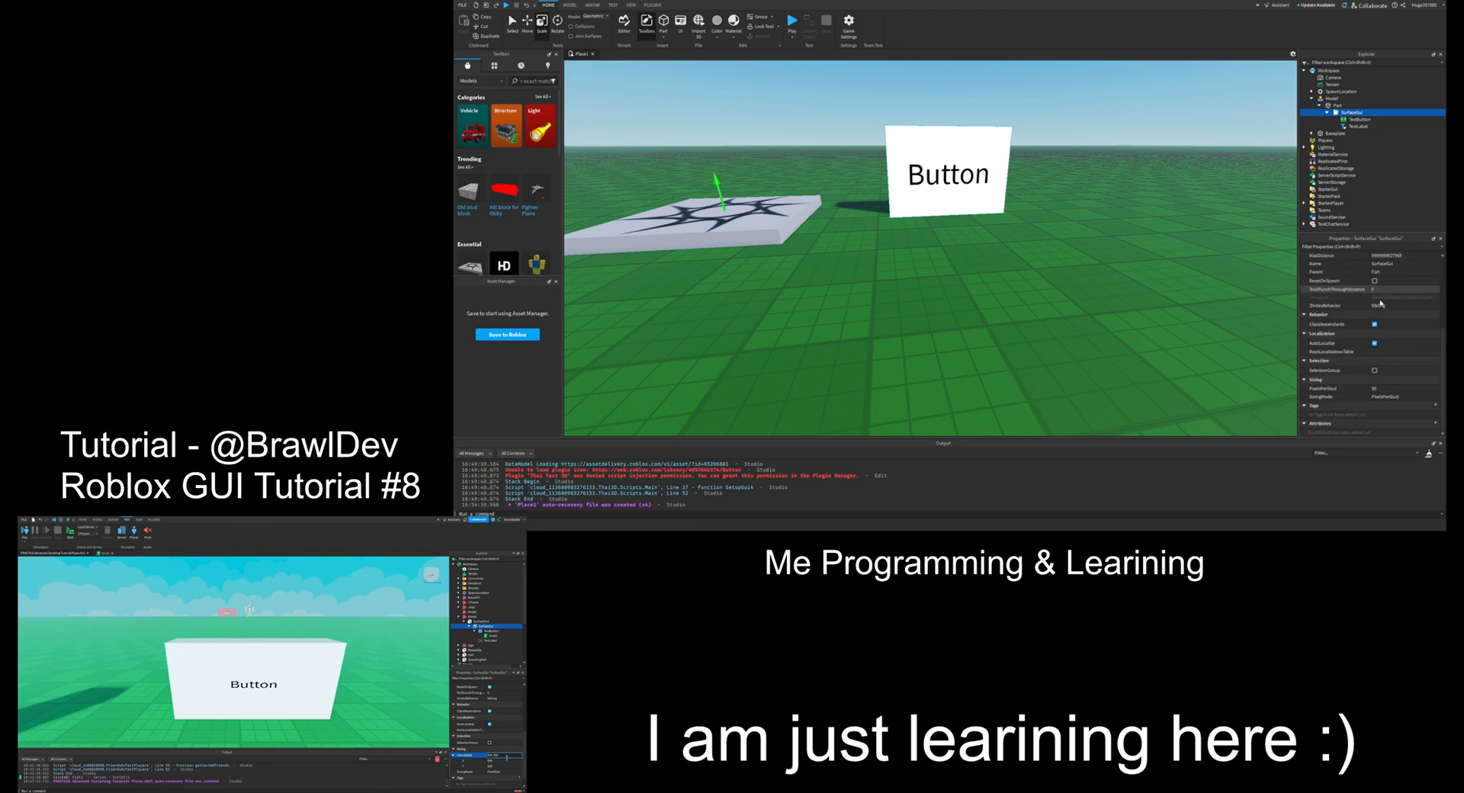
pyautogui.click(1387, 386)
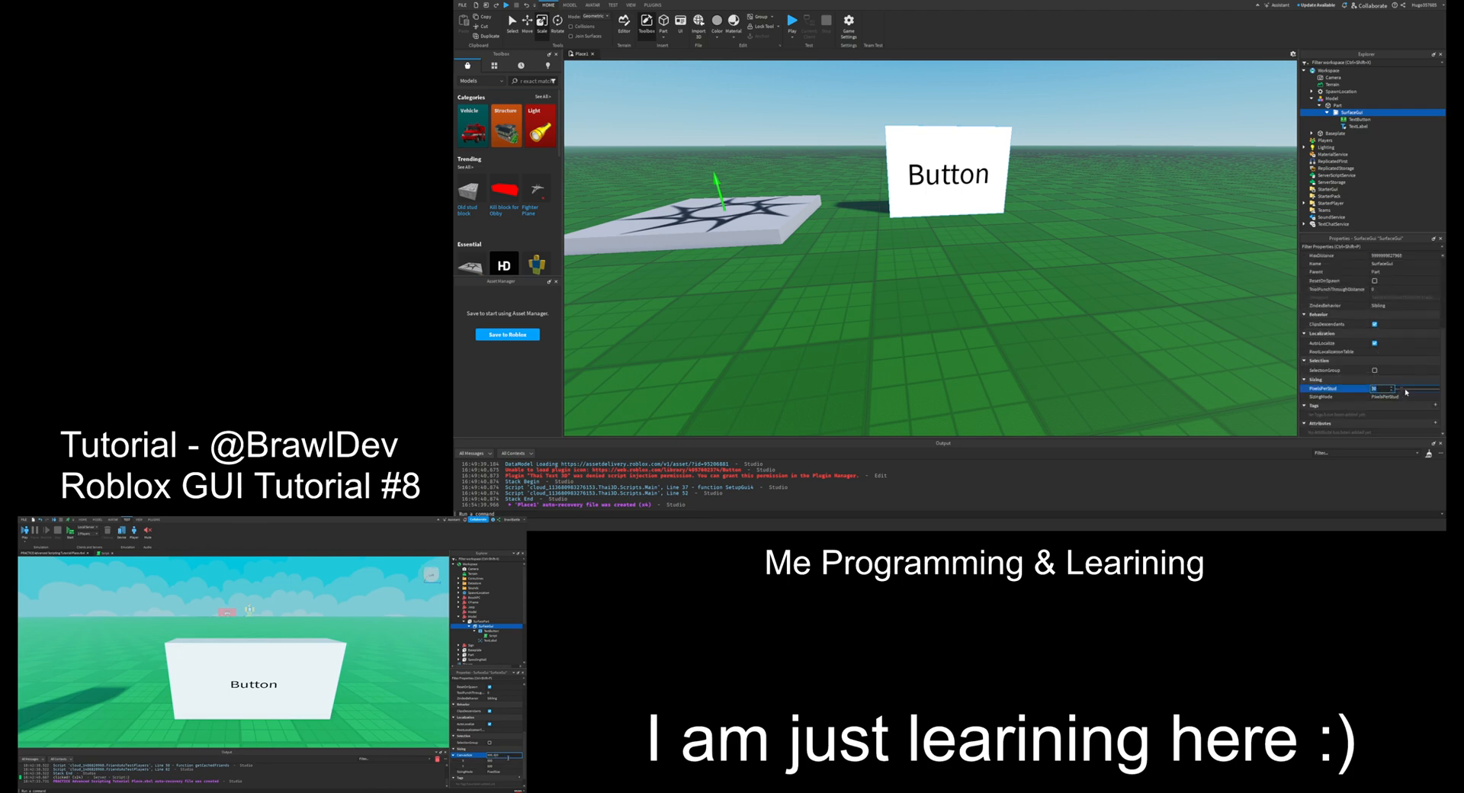
pyautogui.write('130')
pyautogui.press('Return')
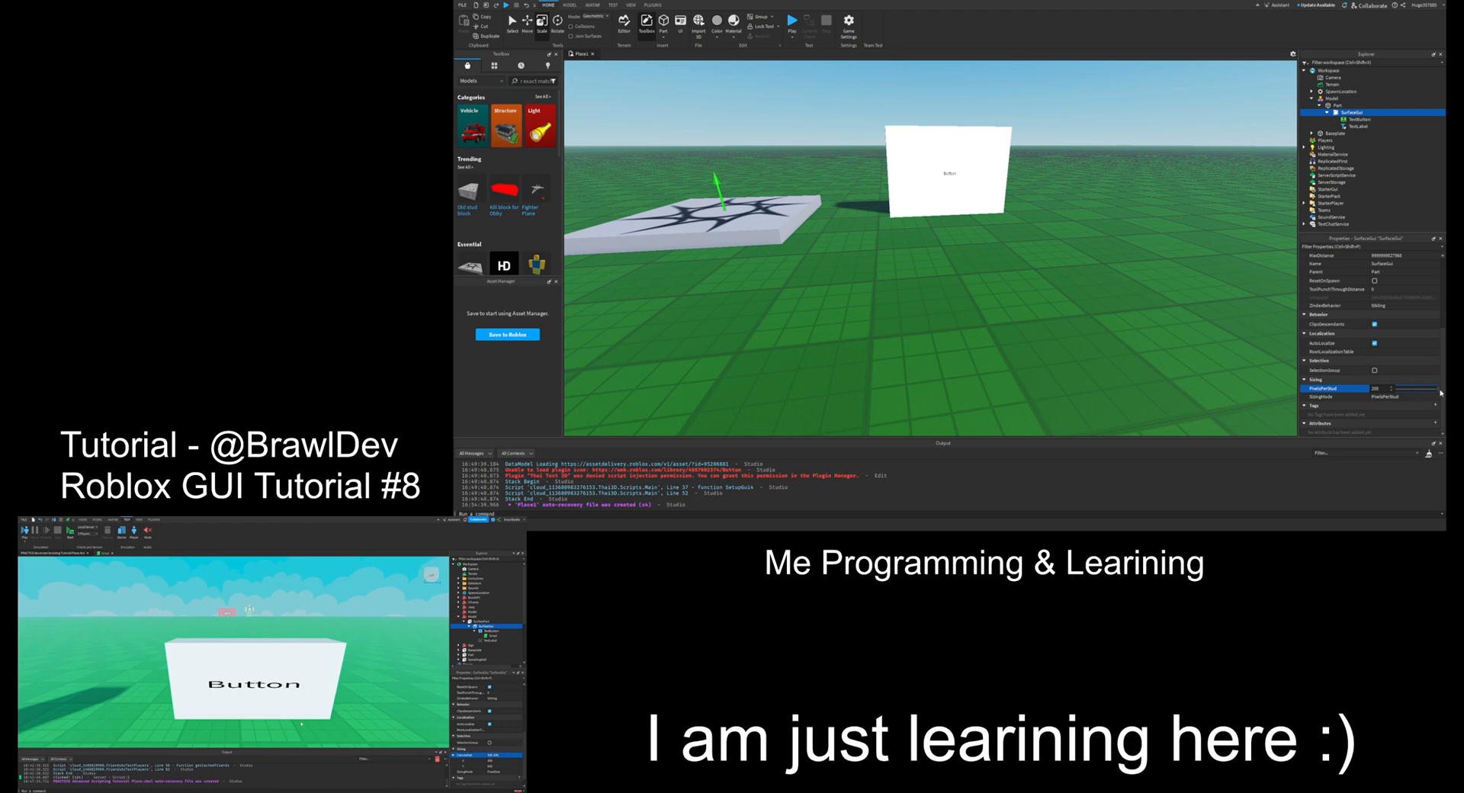
pyautogui.moveTo(1434, 392); pyautogui.dragTo(1393, 396)
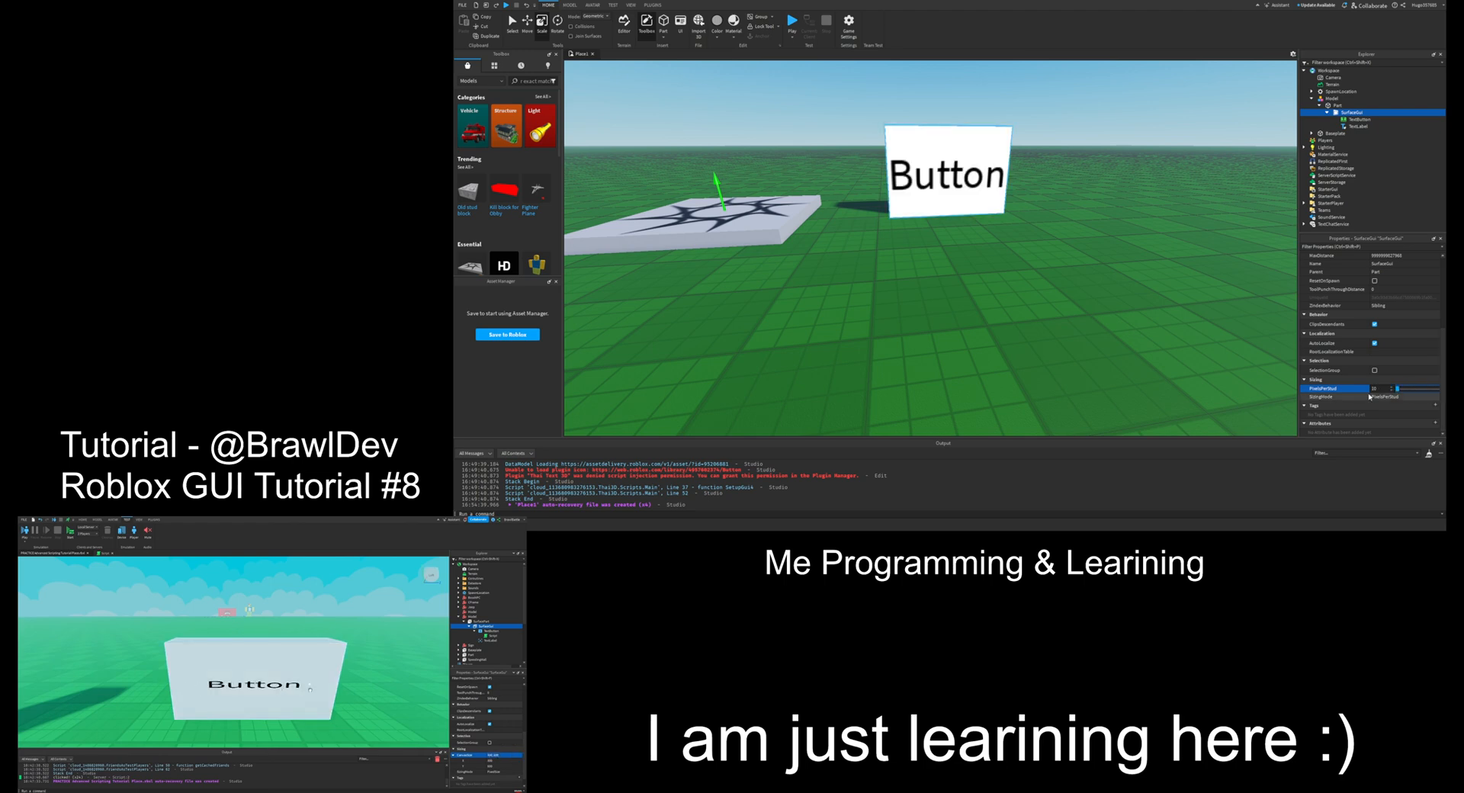
pyautogui.click(1029, 180)
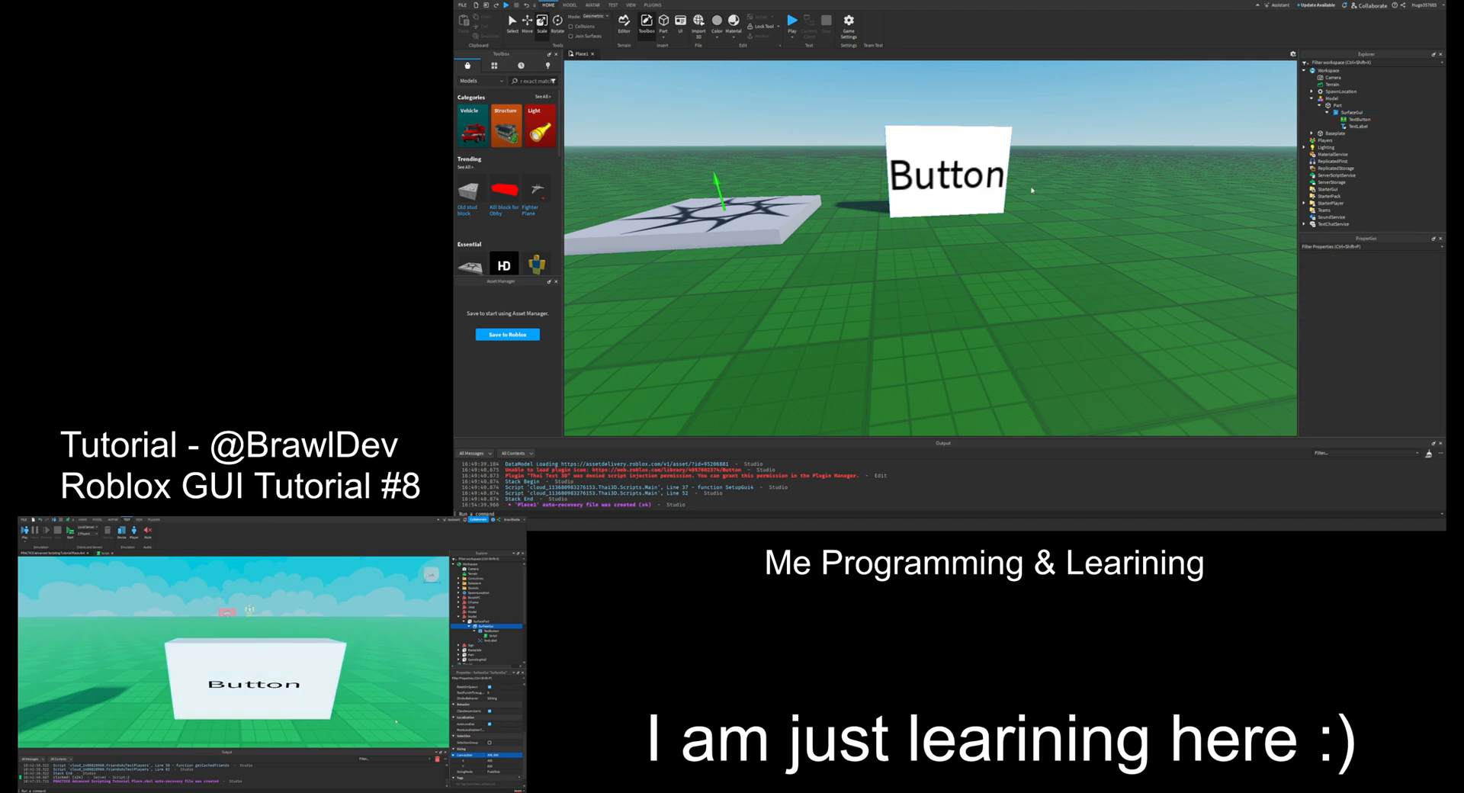
# Step: Look through the TextButton's properties down to its text settings, such as TextScaled and TextWrapped
pyautogui.click(1356, 126)
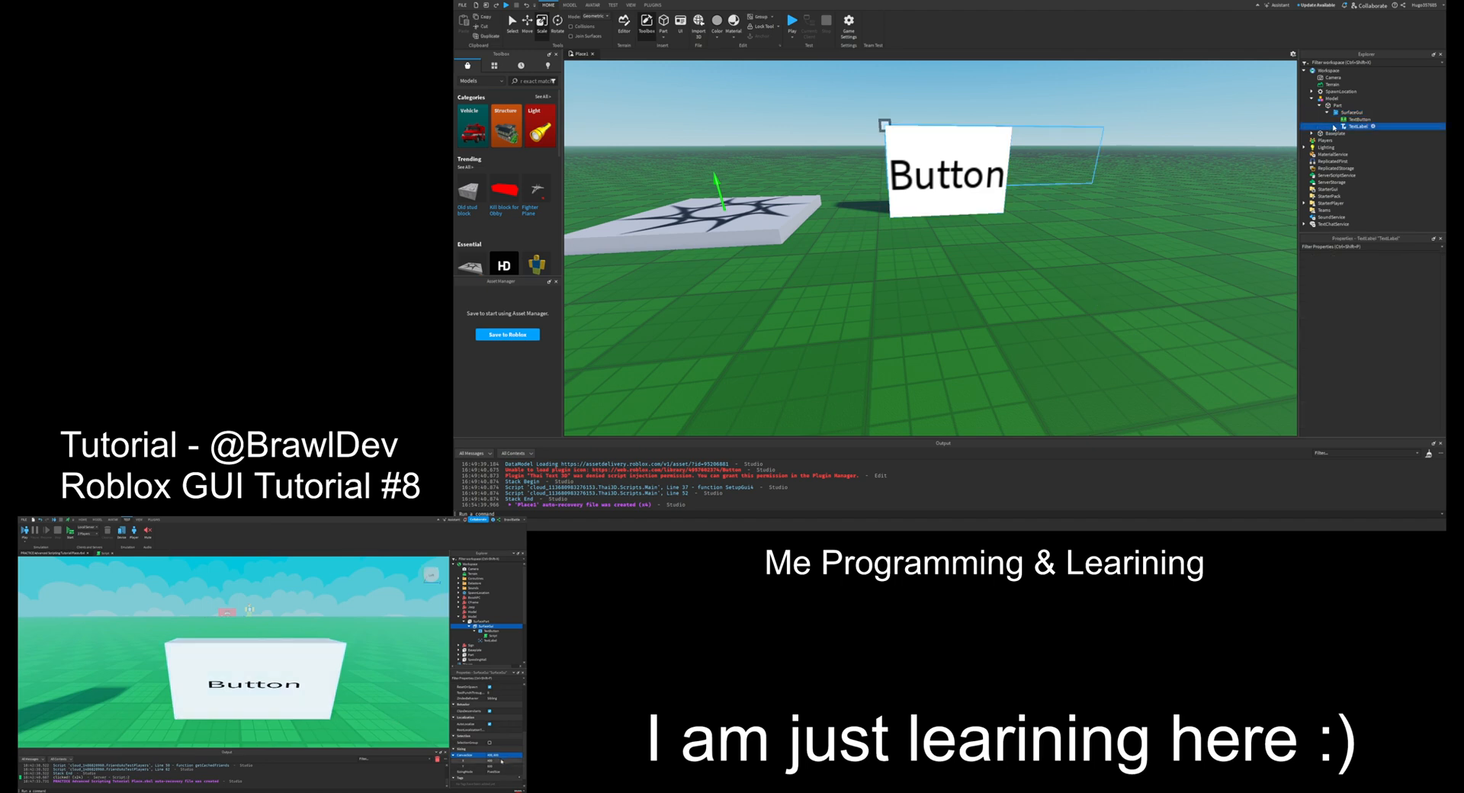
pyautogui.click(1342, 119)
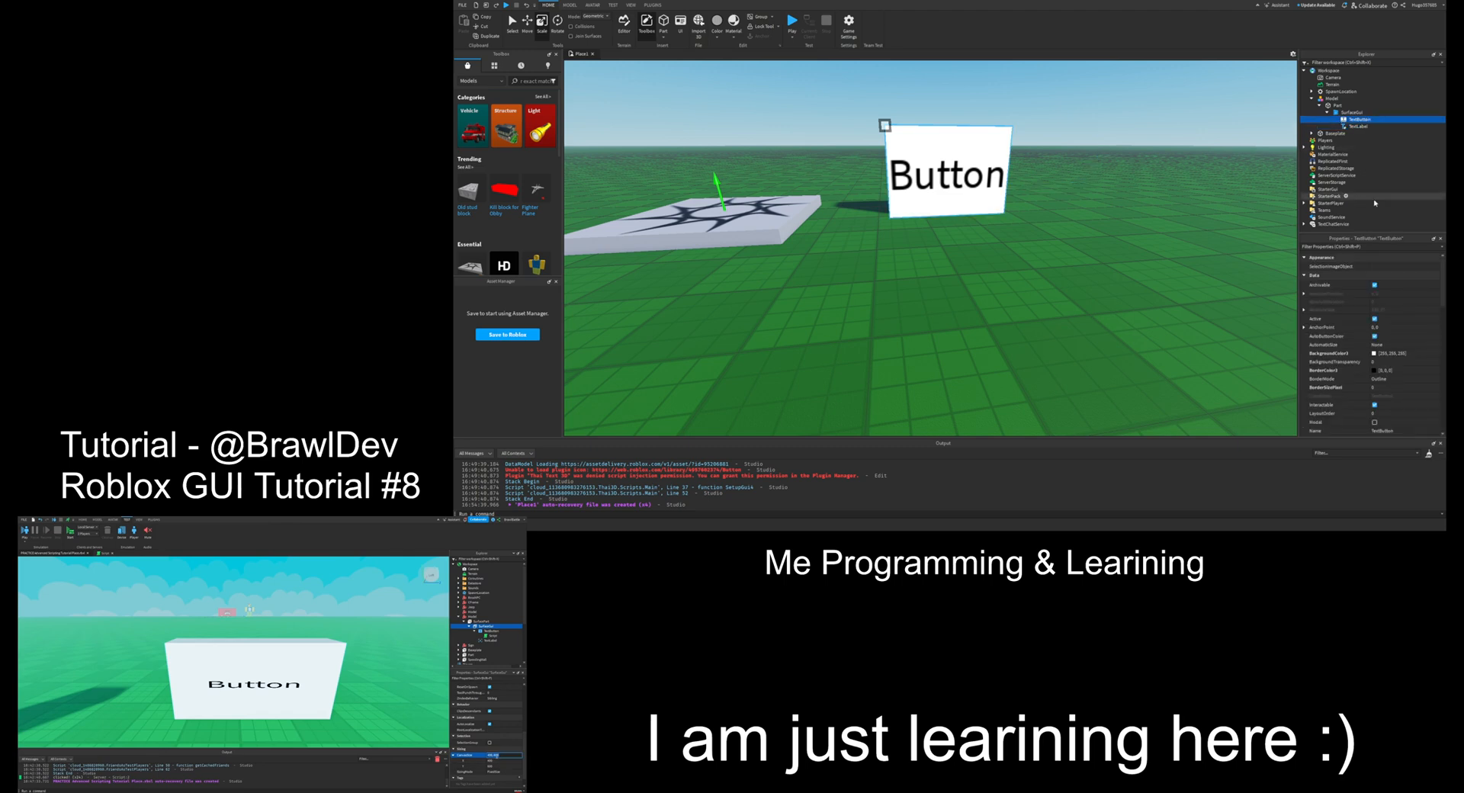
pyautogui.scroll(-10, 1362, 349)
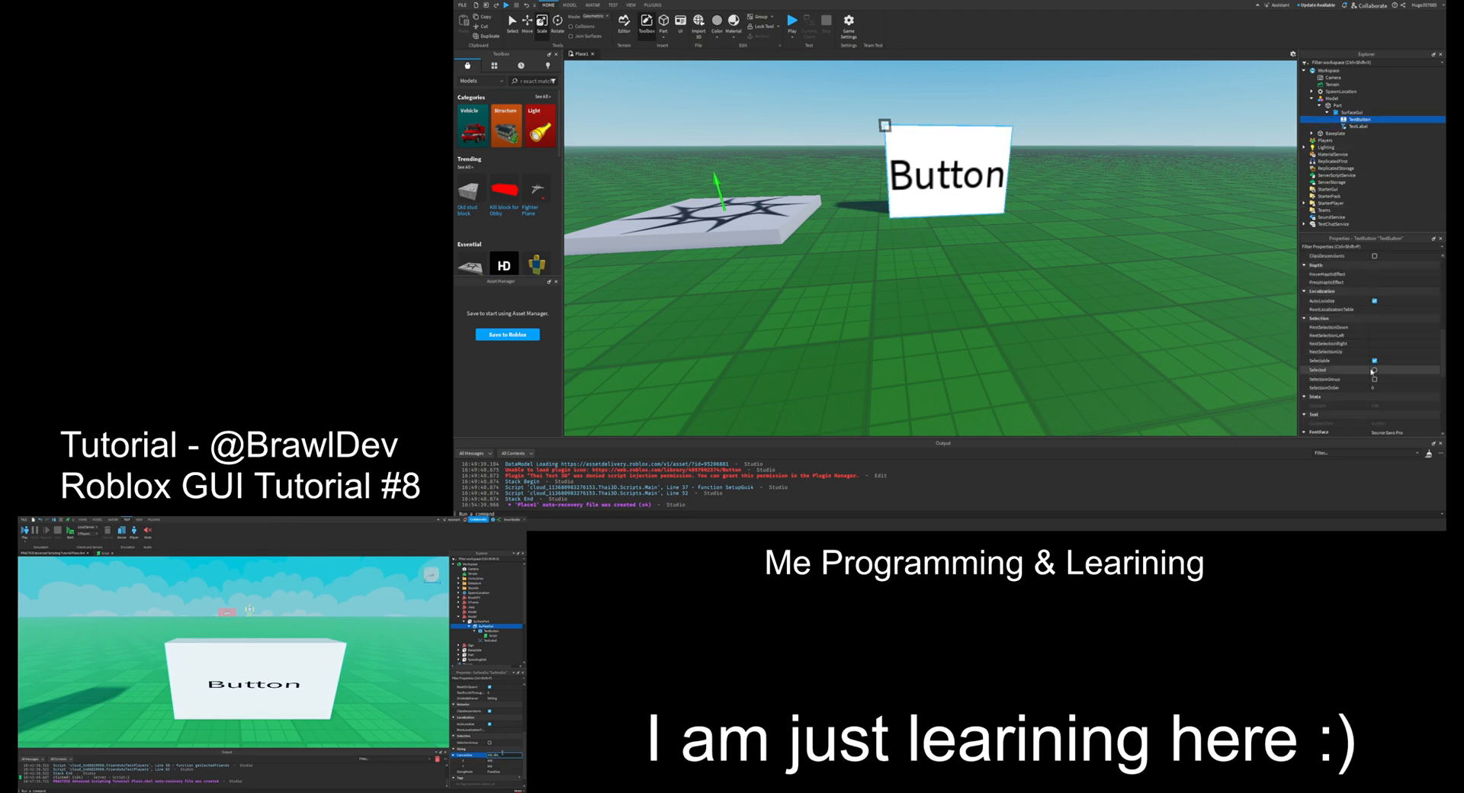
pyautogui.scroll(-10, 1370, 385)
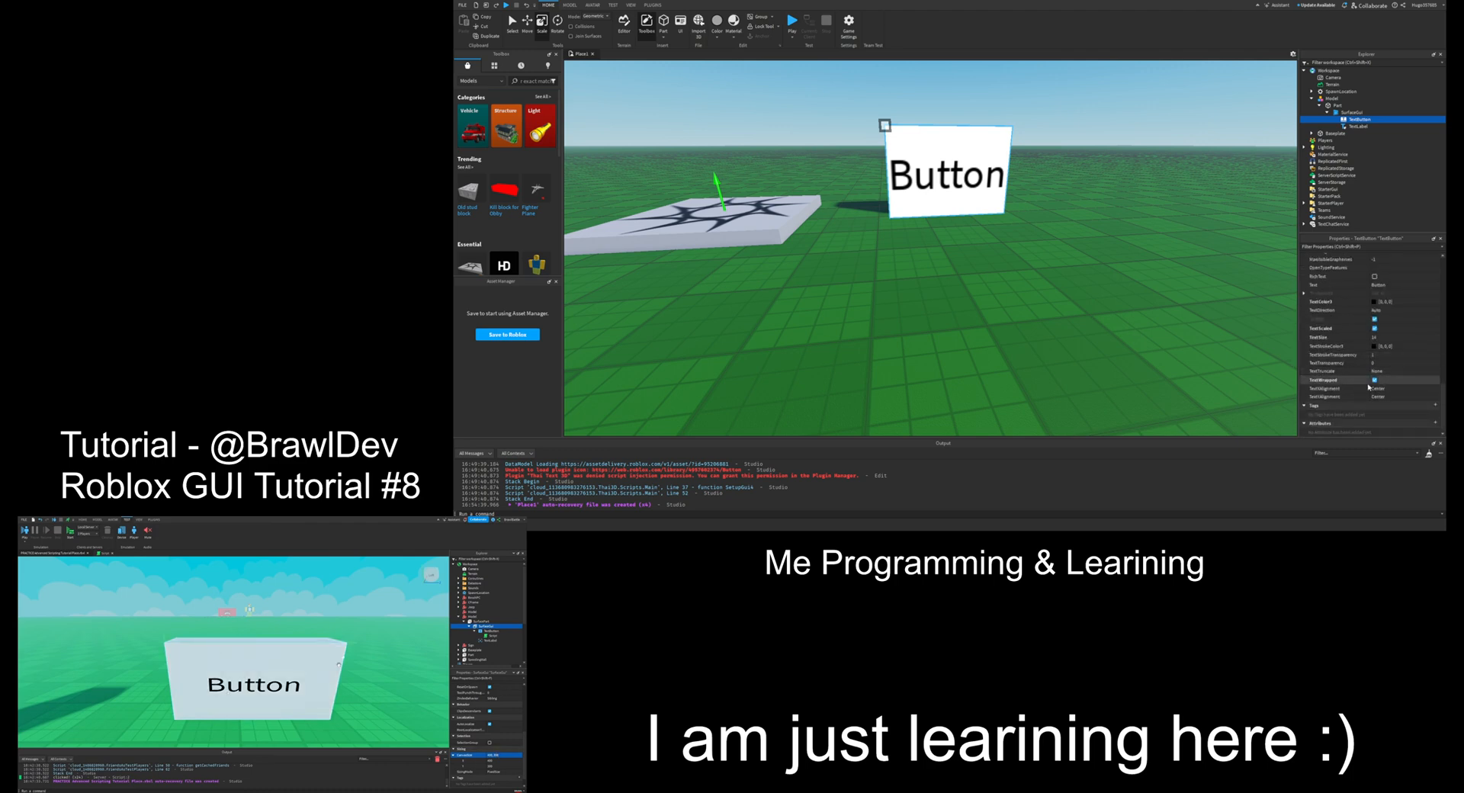
# Step: Try the FixedSize SizingMode on the SurfaceGui and return it to PixelsPerStud
pyautogui.click(1351, 113)
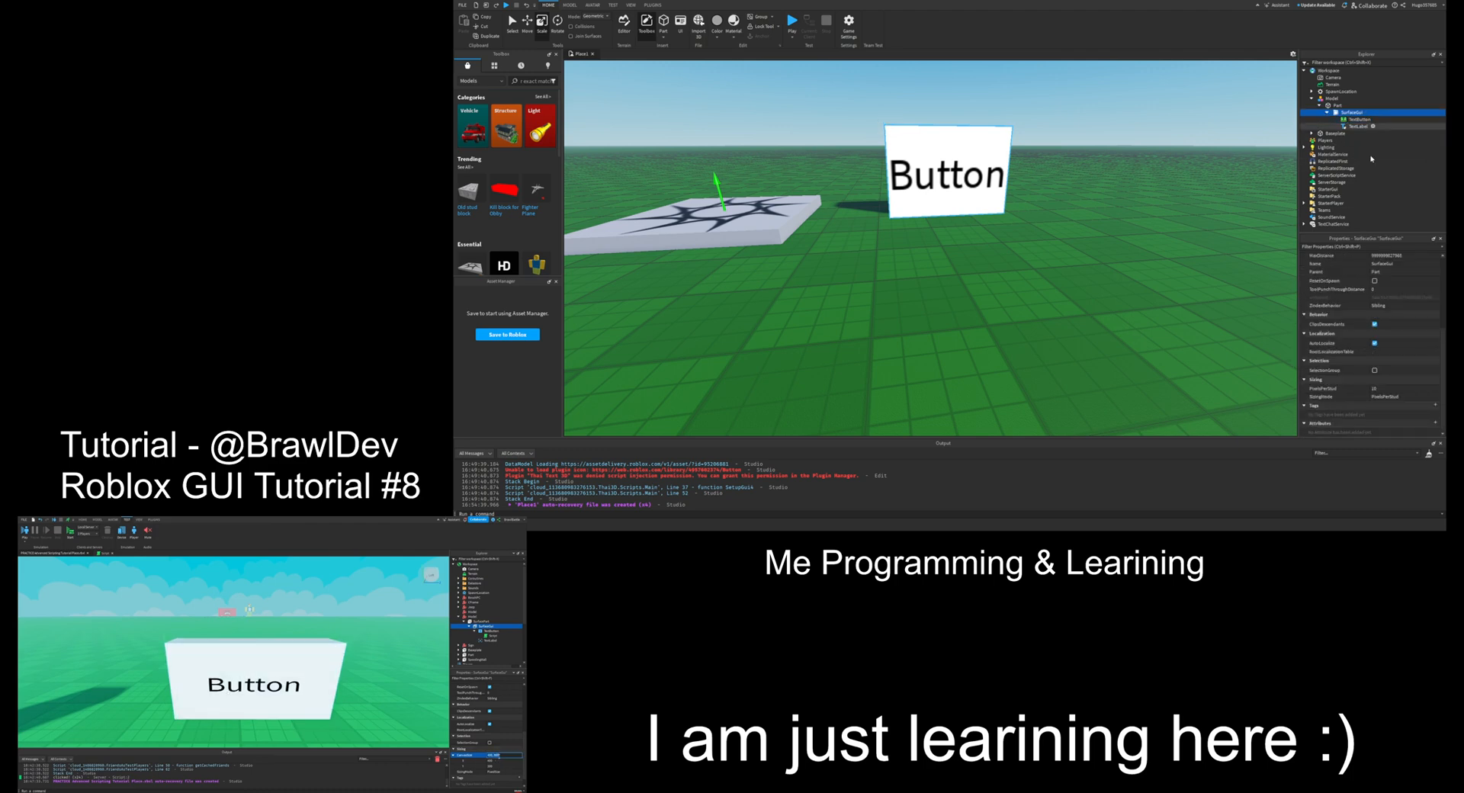
pyautogui.click(1393, 396)
pyautogui.click(1387, 404)
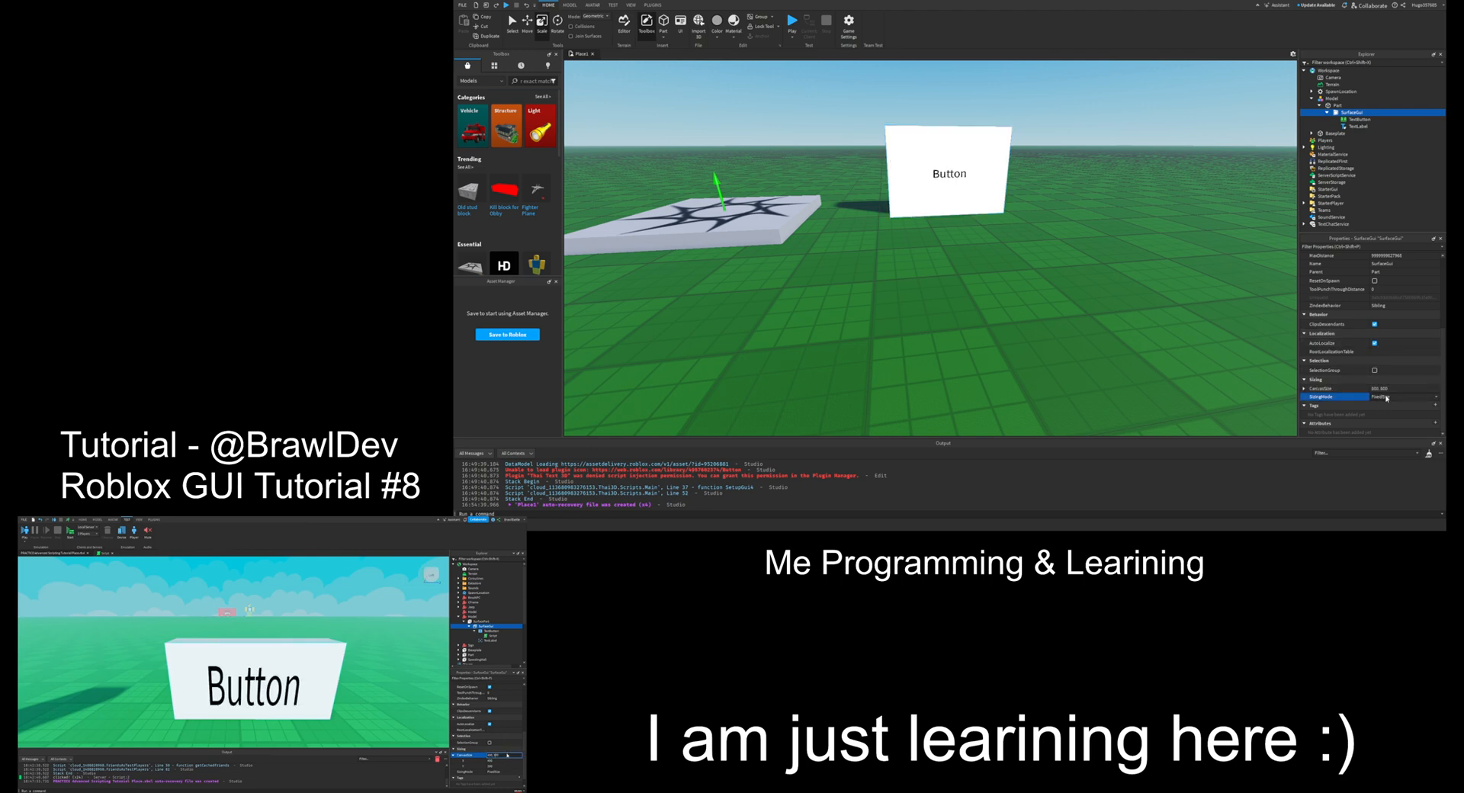
pyautogui.click(1388, 411)
# Step: Set the SurfaceGui's PixelsPerStud to about 30 and clear the selection
pyautogui.click(1390, 391)
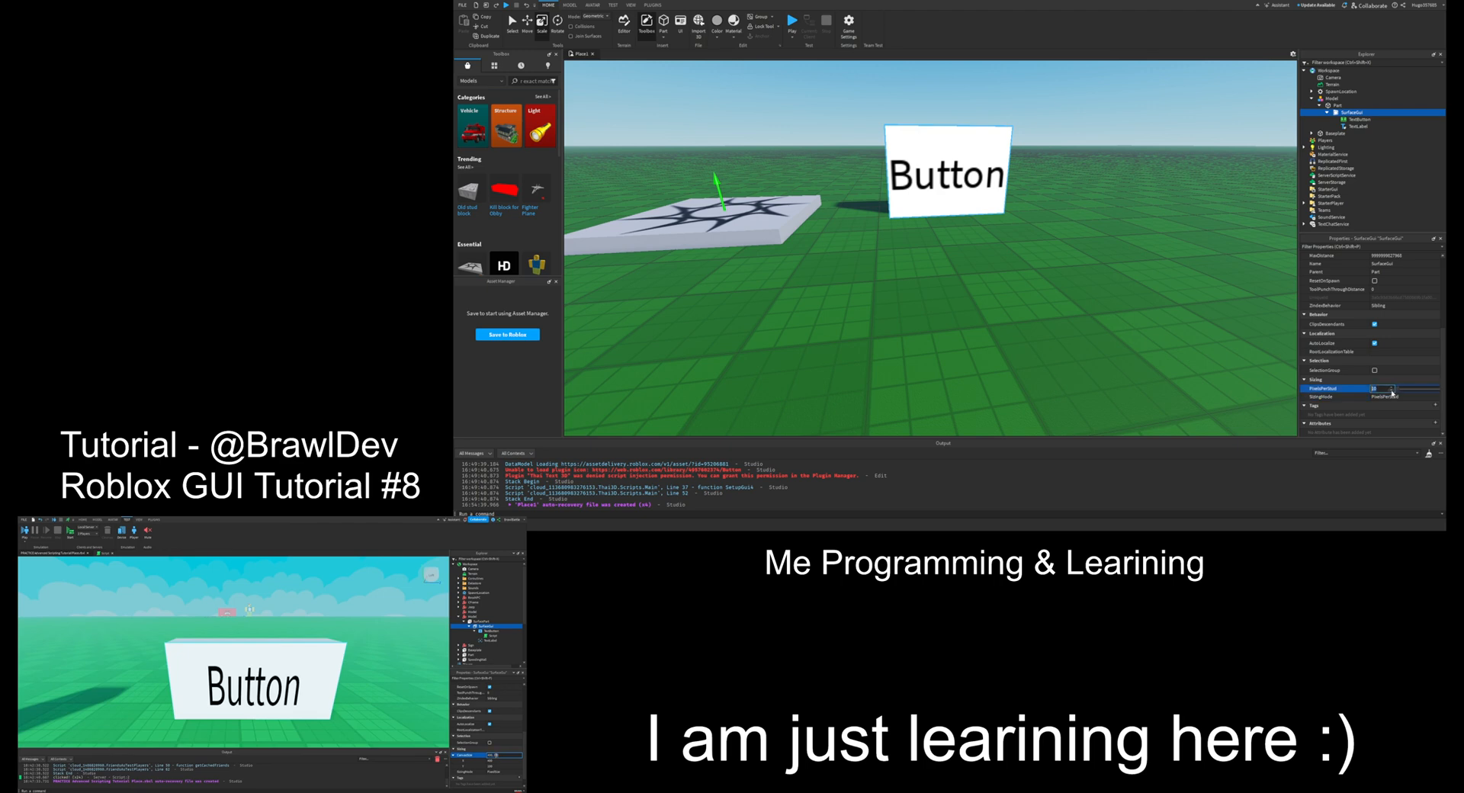
pyautogui.moveTo(1399, 392); pyautogui.dragTo(1401, 392)
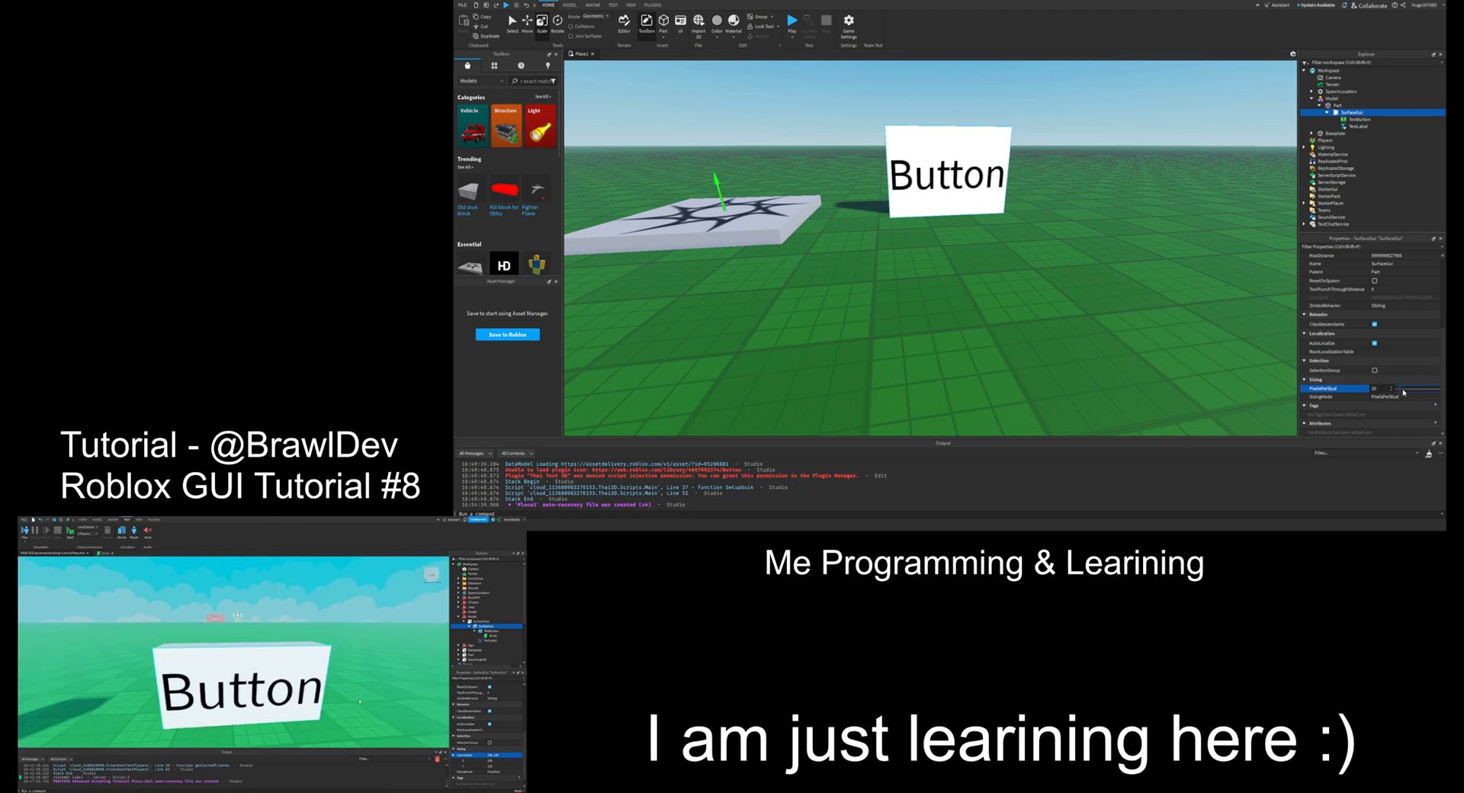
pyautogui.moveTo(1401, 390); pyautogui.dragTo(1401, 390)
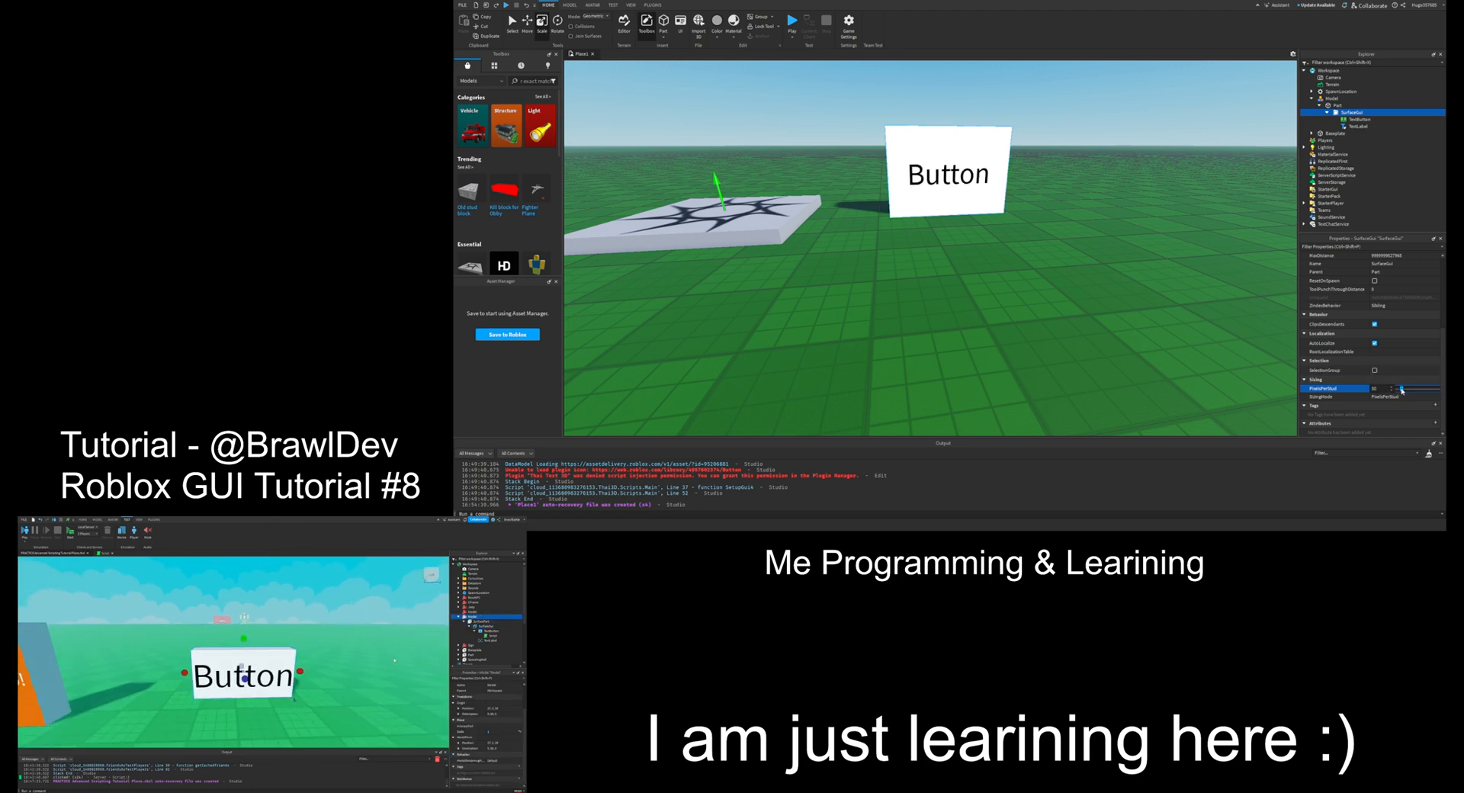
pyautogui.click(1103, 151)
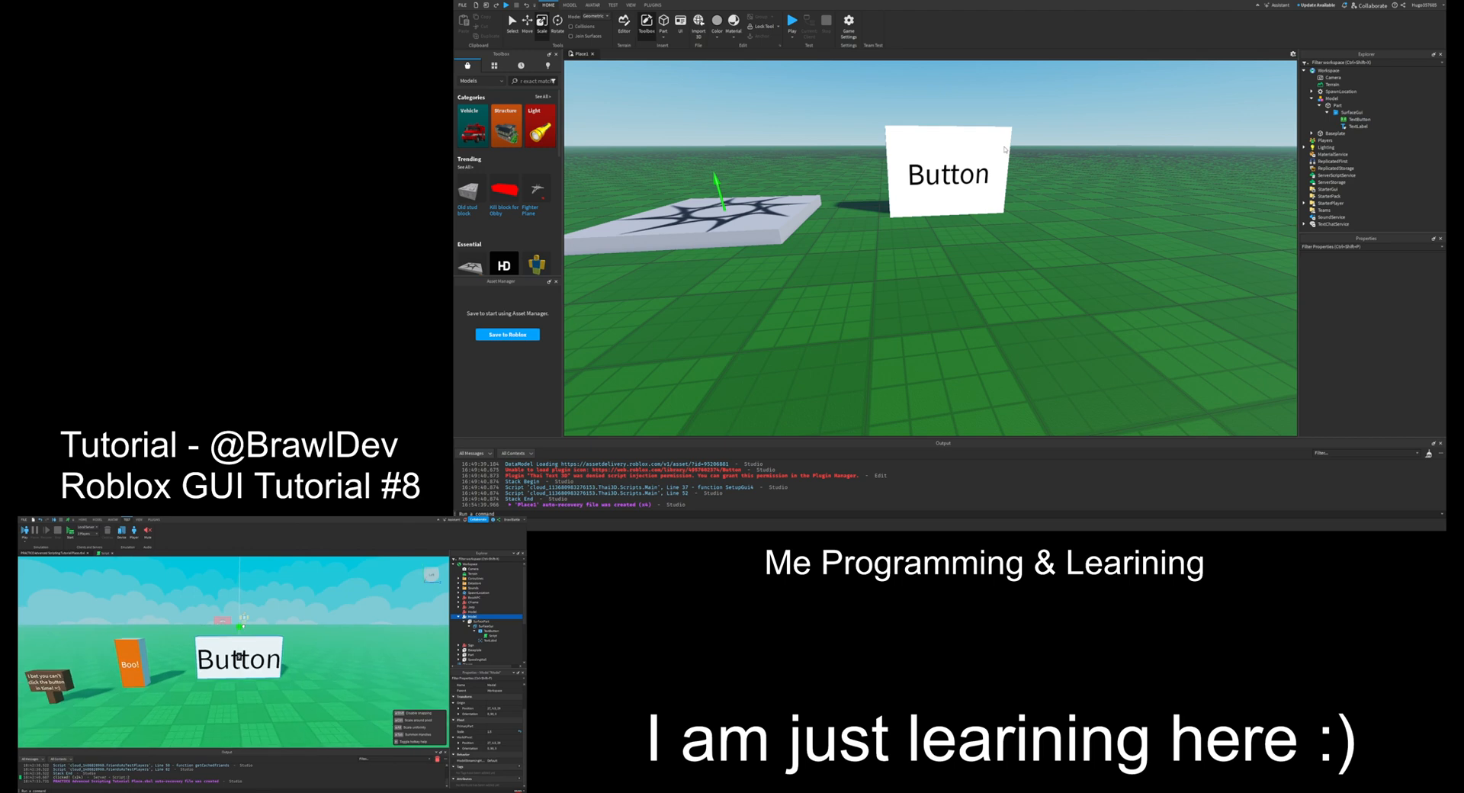
# Step: Scale the wall model up with the Scale tool, shrink it to a small block and clear the selection
pyautogui.click(946, 172)
pyautogui.moveTo(946, 95); pyautogui.dragTo(952, 41)
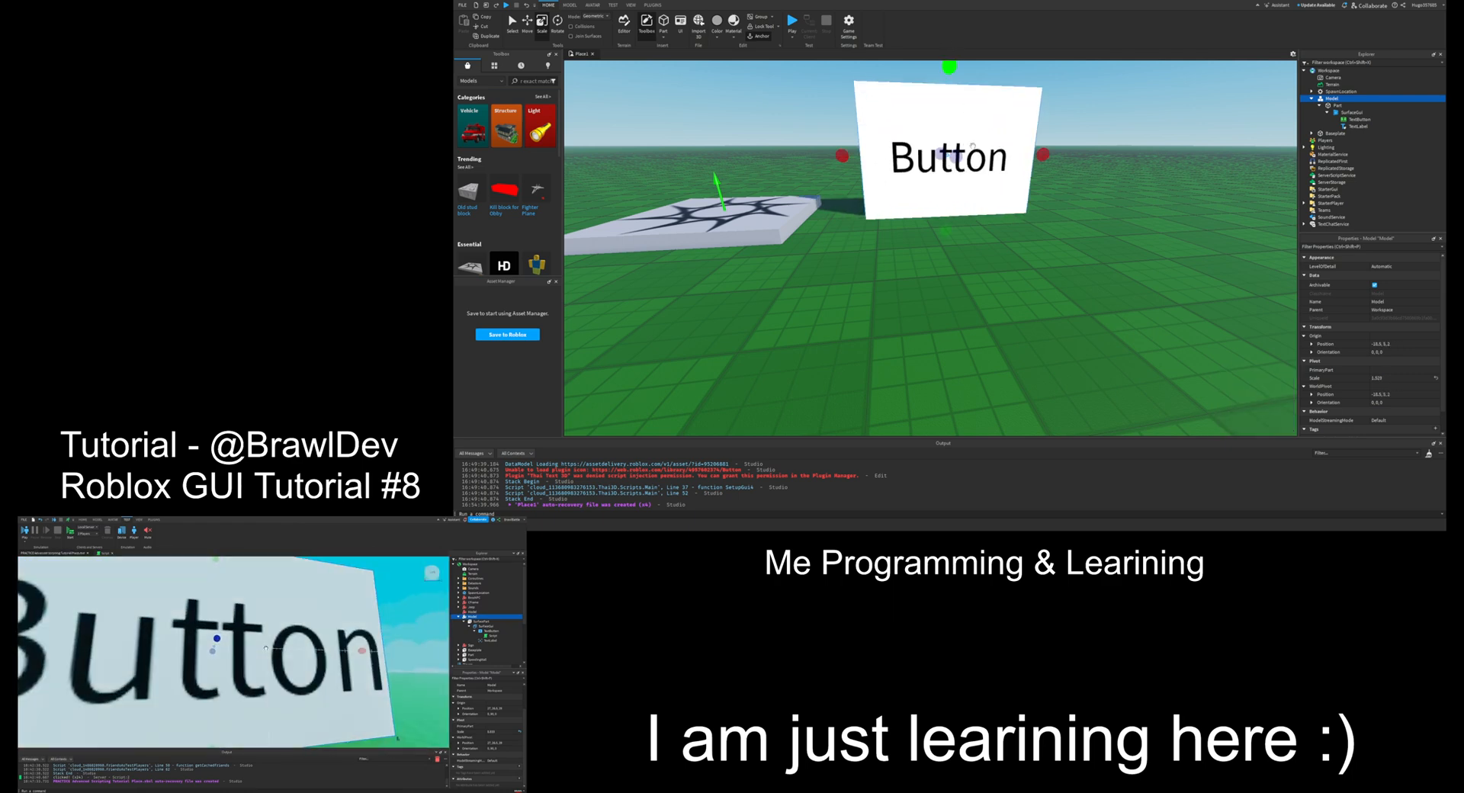
pyautogui.scroll(-6, 964, 160)
pyautogui.moveTo(973, 138); pyautogui.dragTo(973, 180)
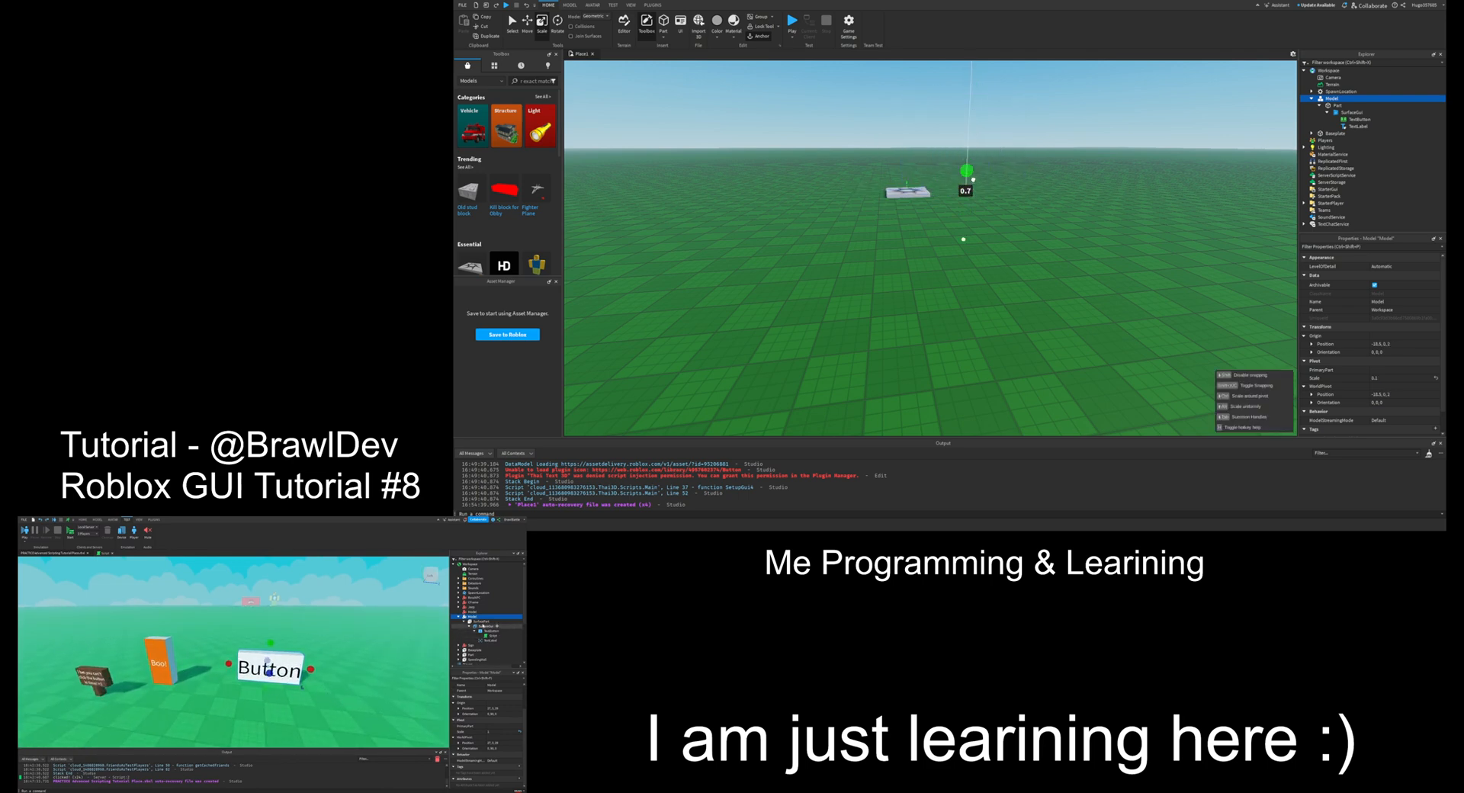
pyautogui.click(986, 152)
# Step: View the shrunken button model from above and at an angle, and select it to check its properties
pyautogui.scroll(6, 980, 165)
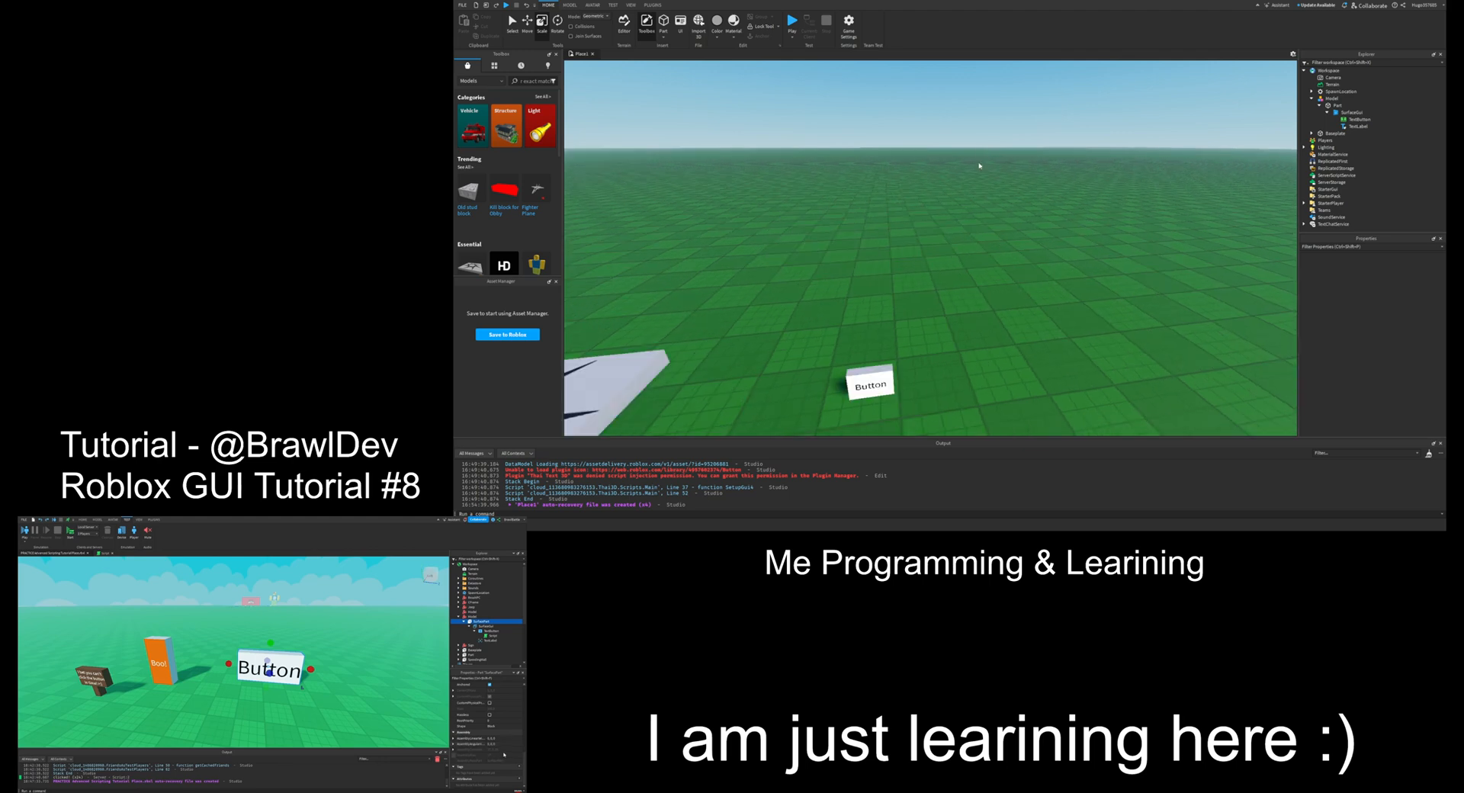
pyautogui.moveTo(921, 227); pyautogui.dragTo(920, 227, button='right')
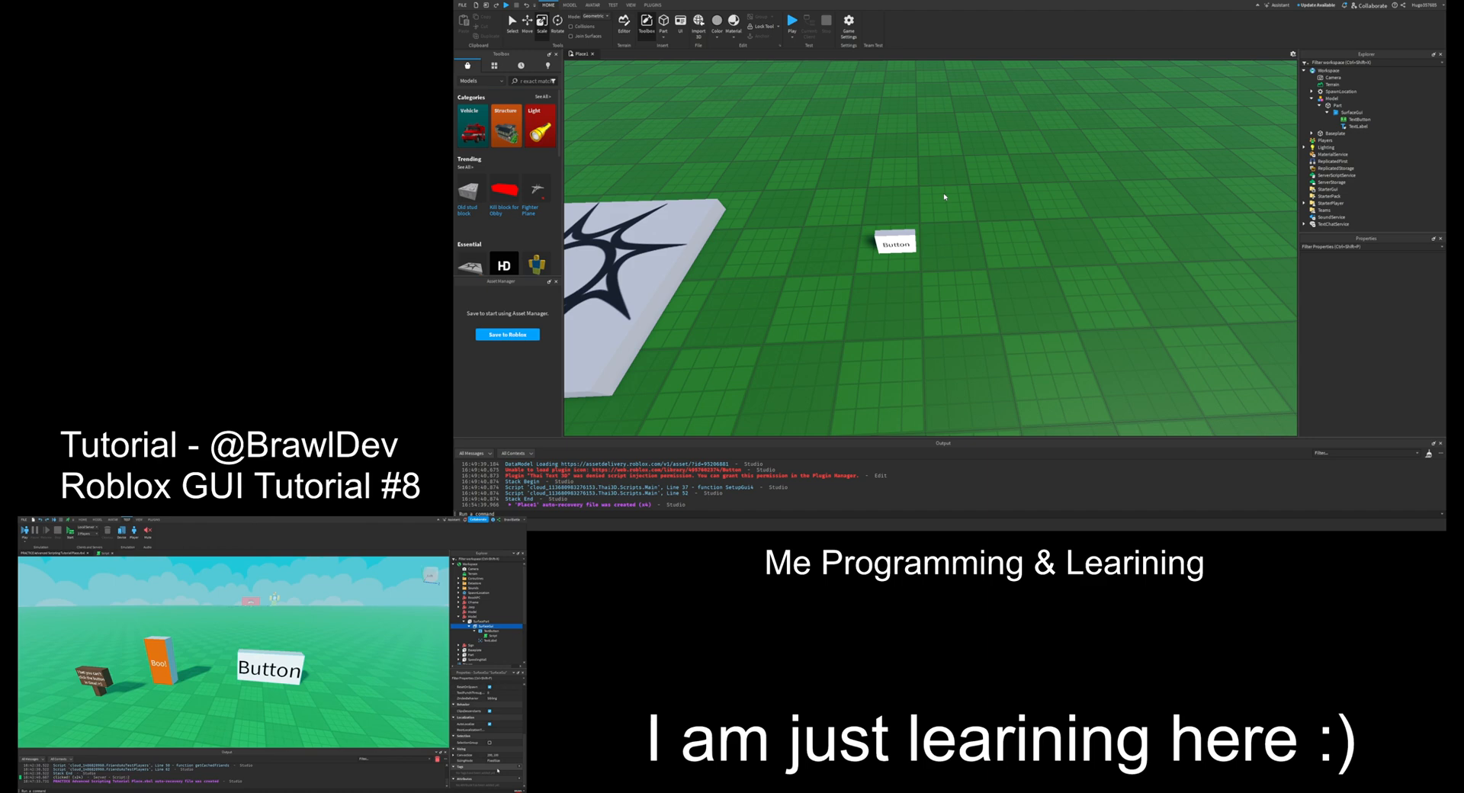
pyautogui.moveTo(944, 197); pyautogui.dragTo(947, 196, button='right')
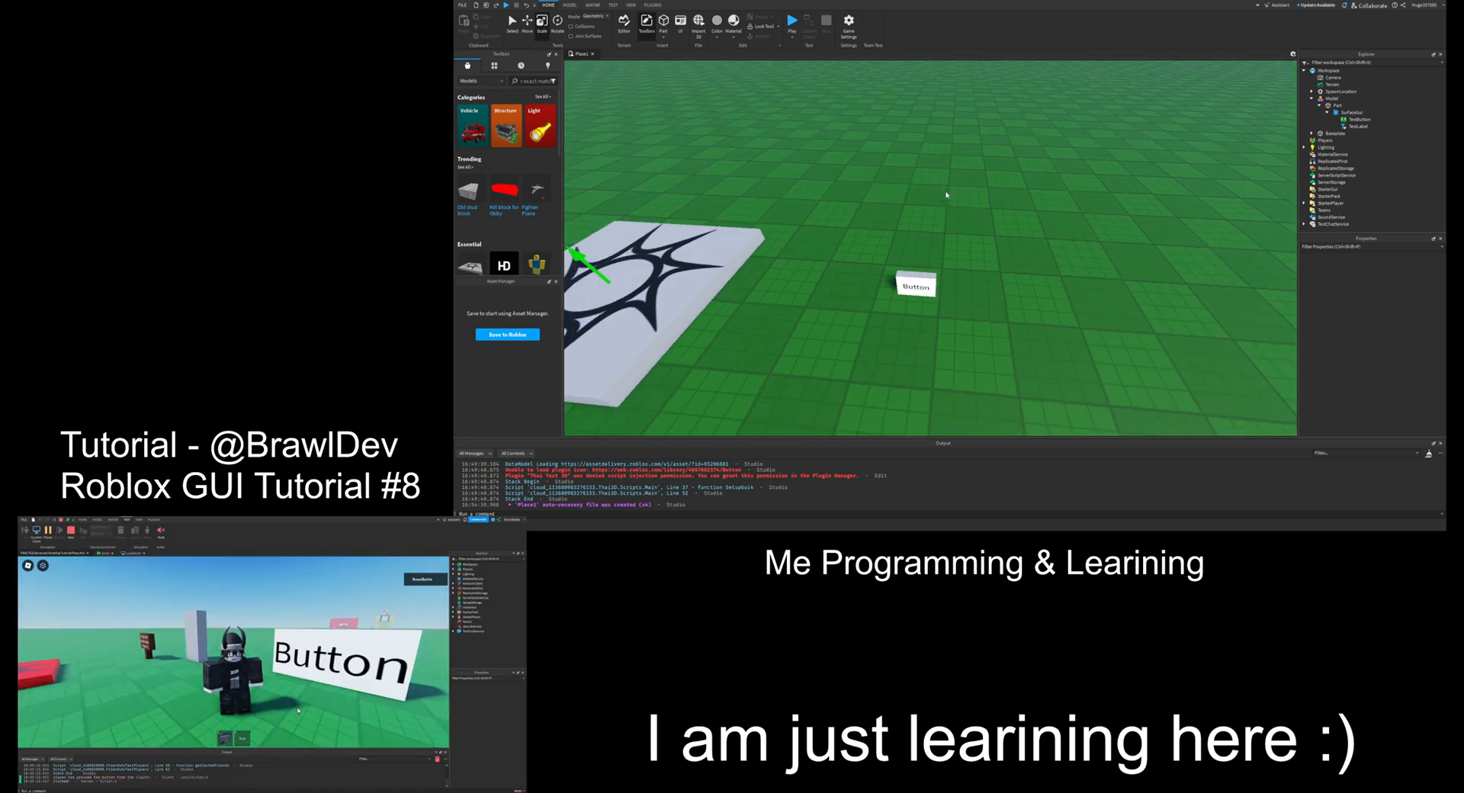
pyautogui.click(920, 287)
pyautogui.click(970, 245)
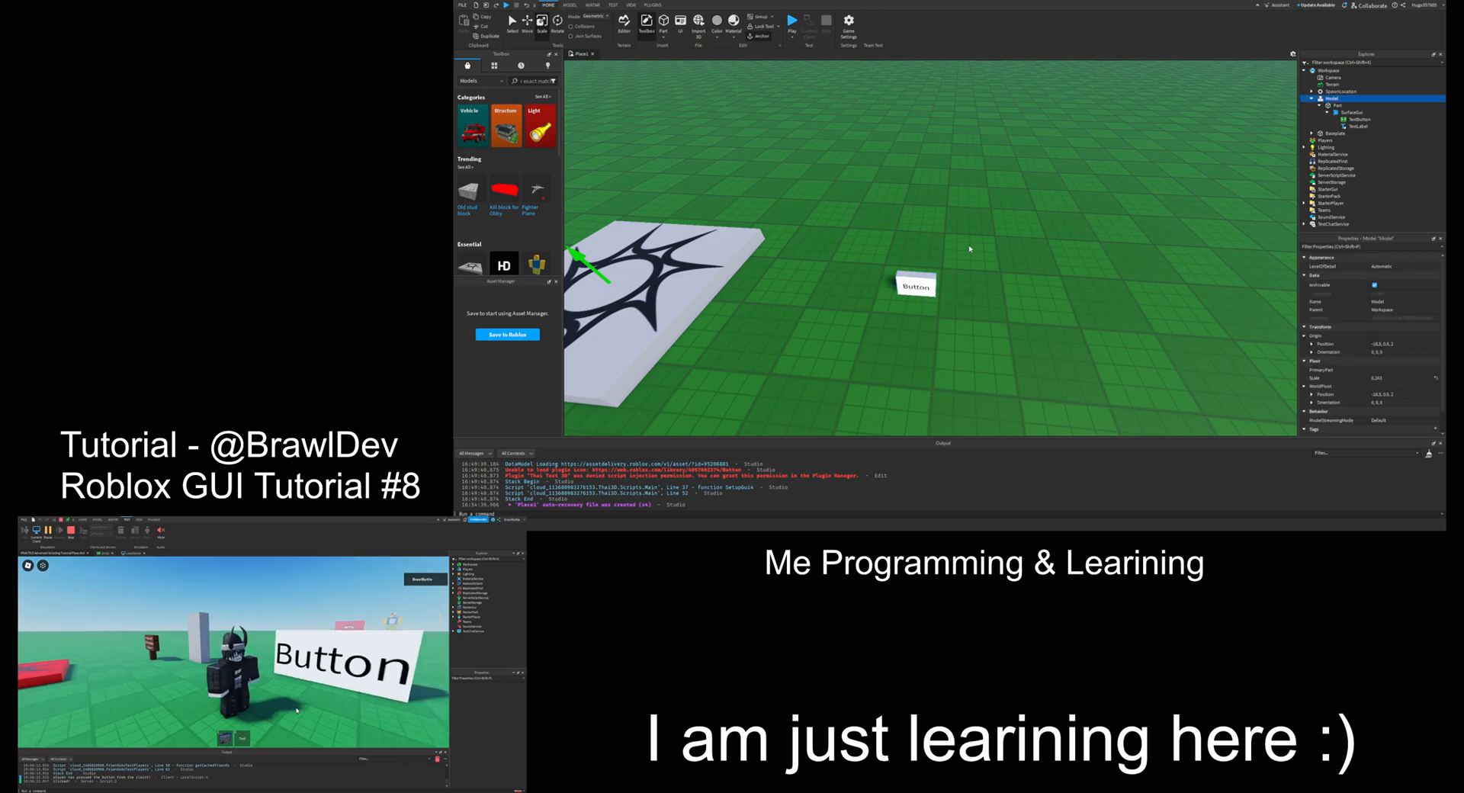